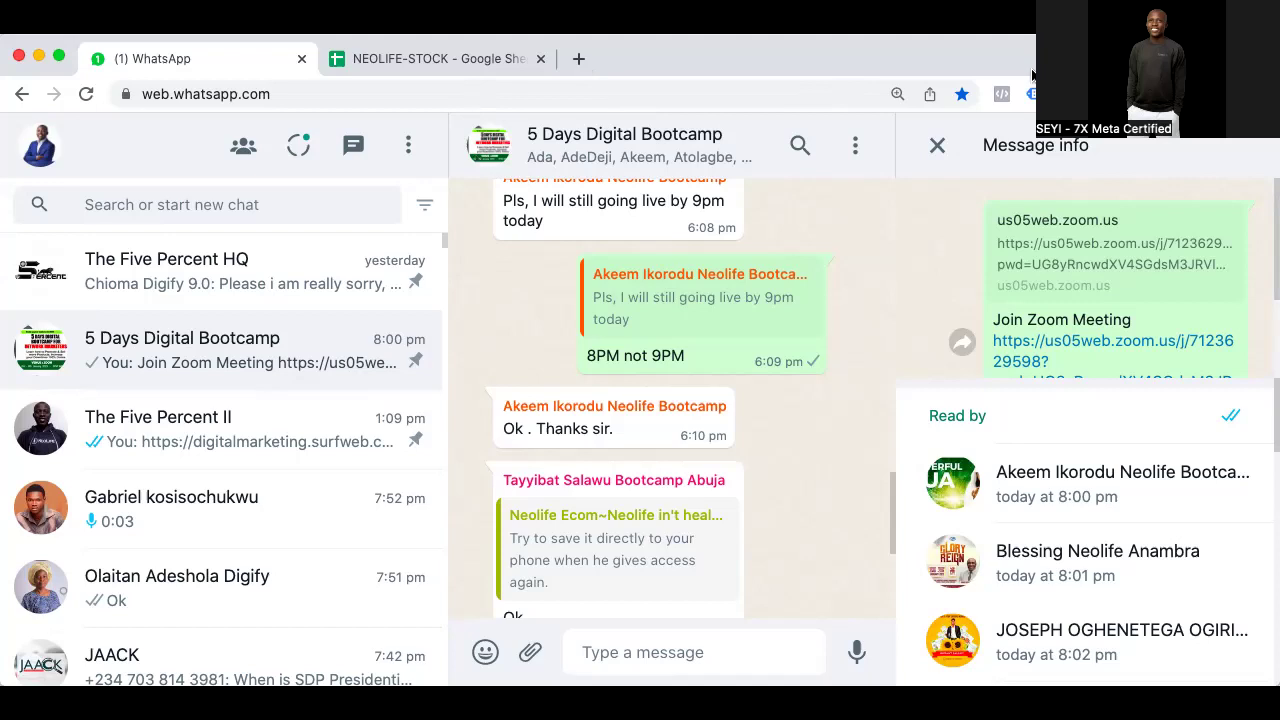
# Close the NEOLIFE-STOCK spreadsheet and load neolifehealthyliving.com.ng in a new browser tab
pyautogui.click(540, 71)
pyautogui.click(338, 72)
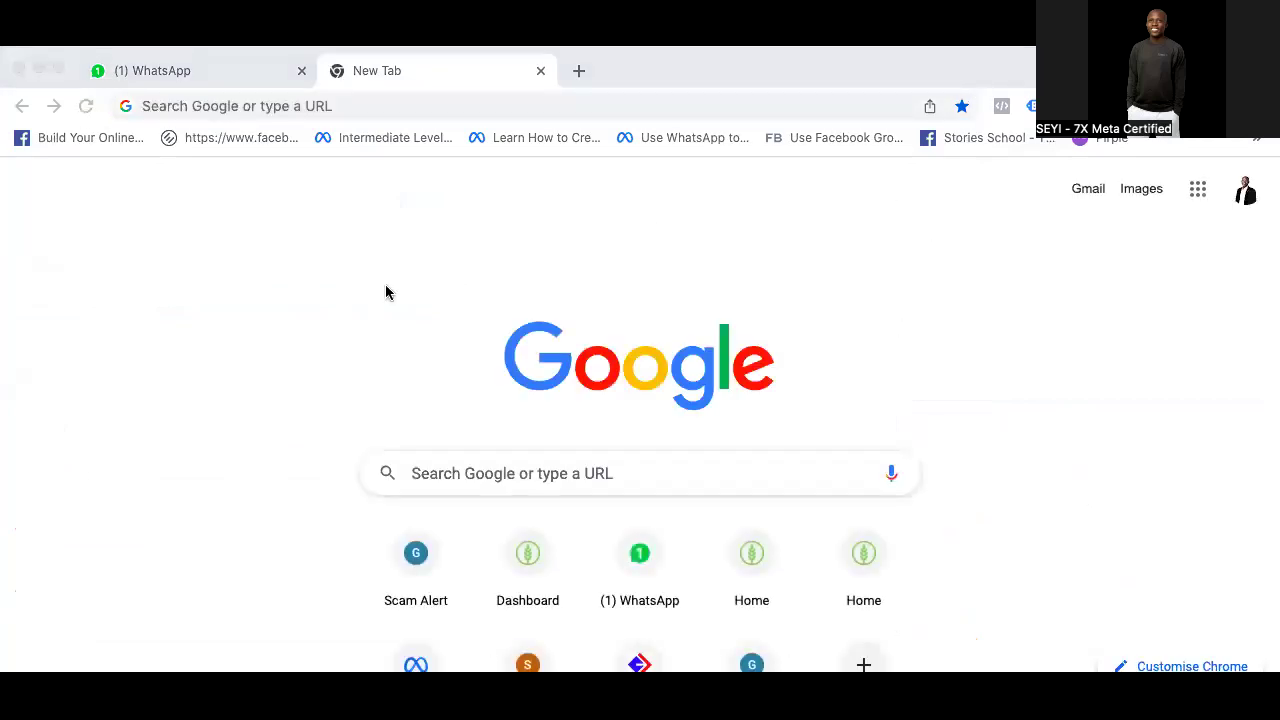
pyautogui.click(326, 78)
pyautogui.write('neolifehealthyliving.com.ng')
pyautogui.press('Return')
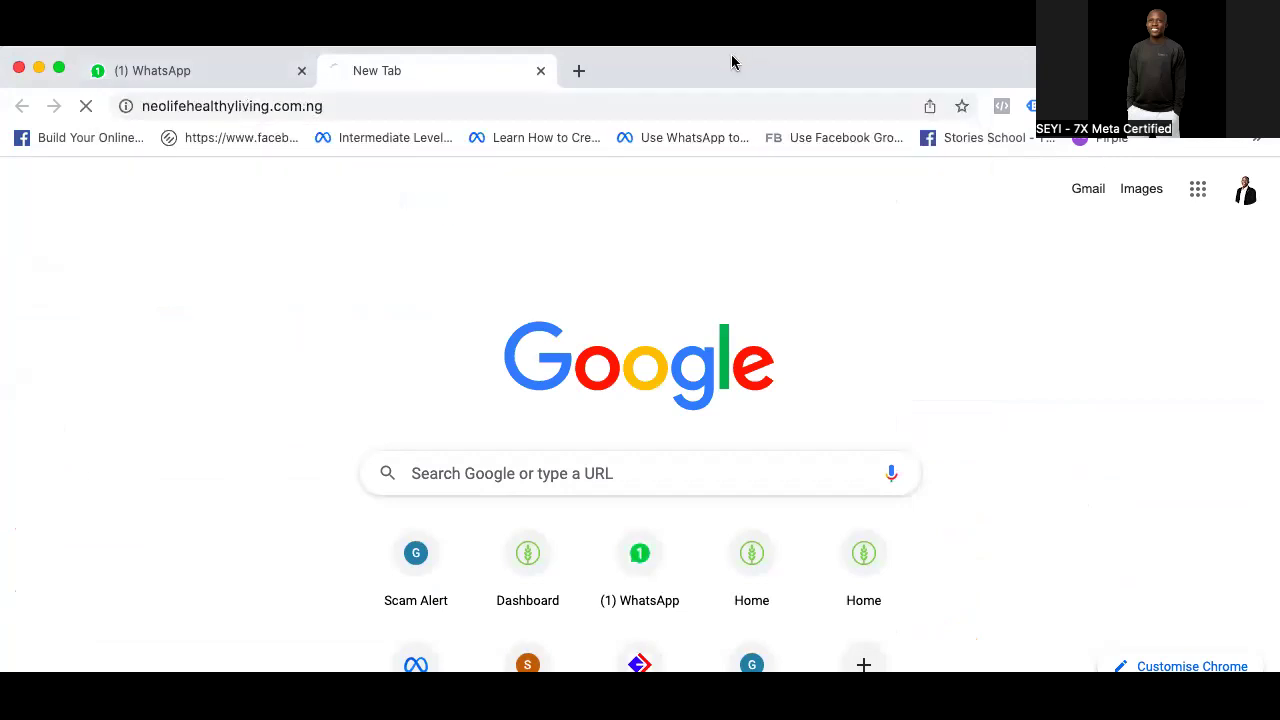
pyautogui.click(504, 94)
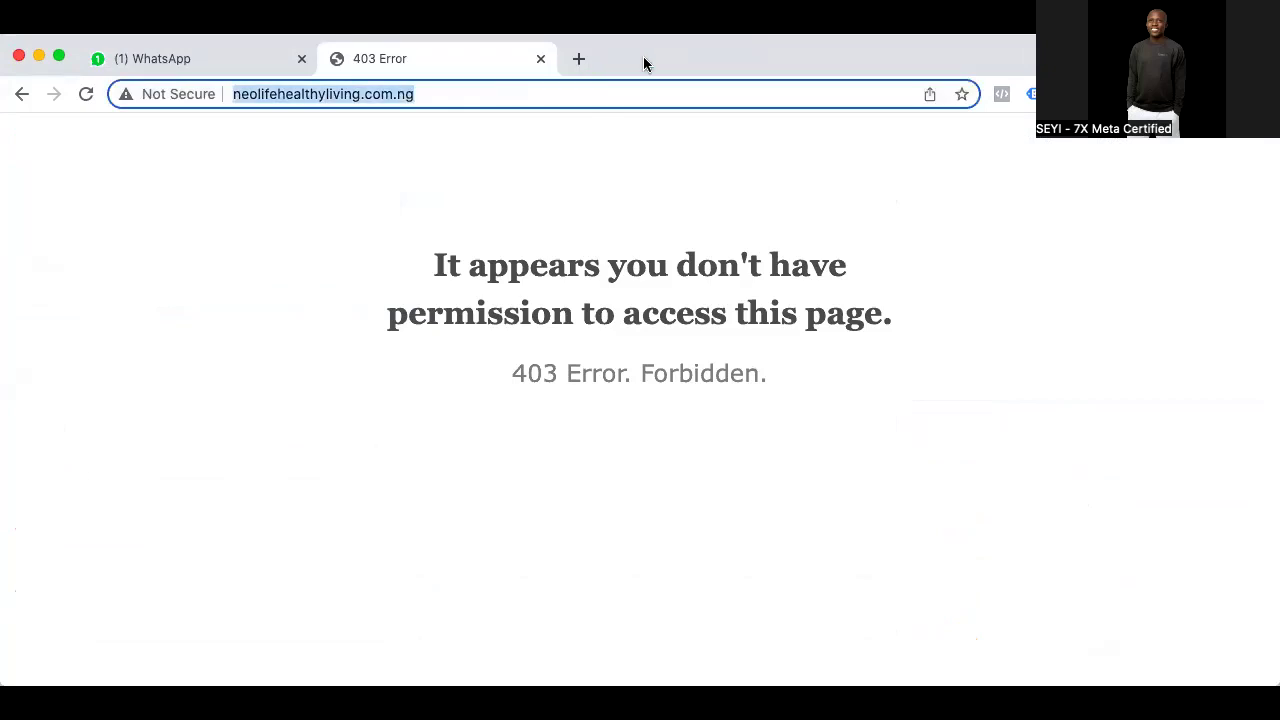
# Open the website gnldneolifeproduct.com.ng in a separate new tab
pyautogui.click(579, 61)
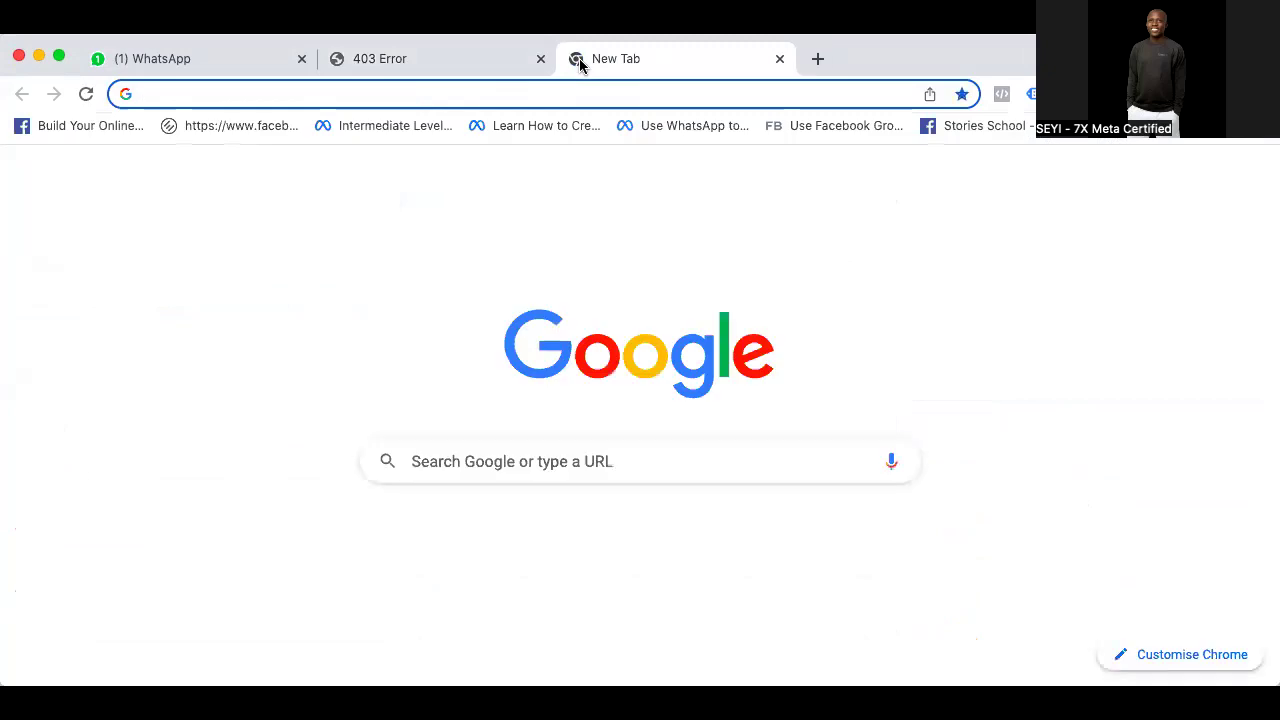
pyautogui.write('gnld')
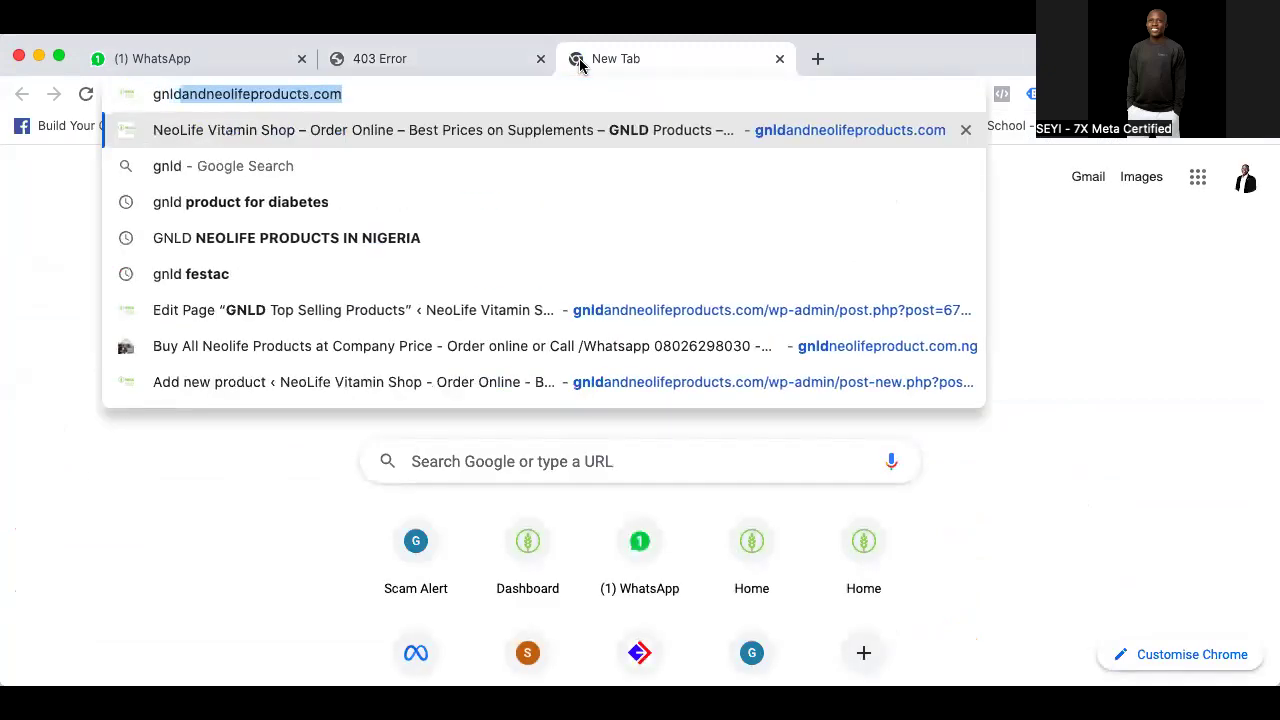
pyautogui.write('neolife')
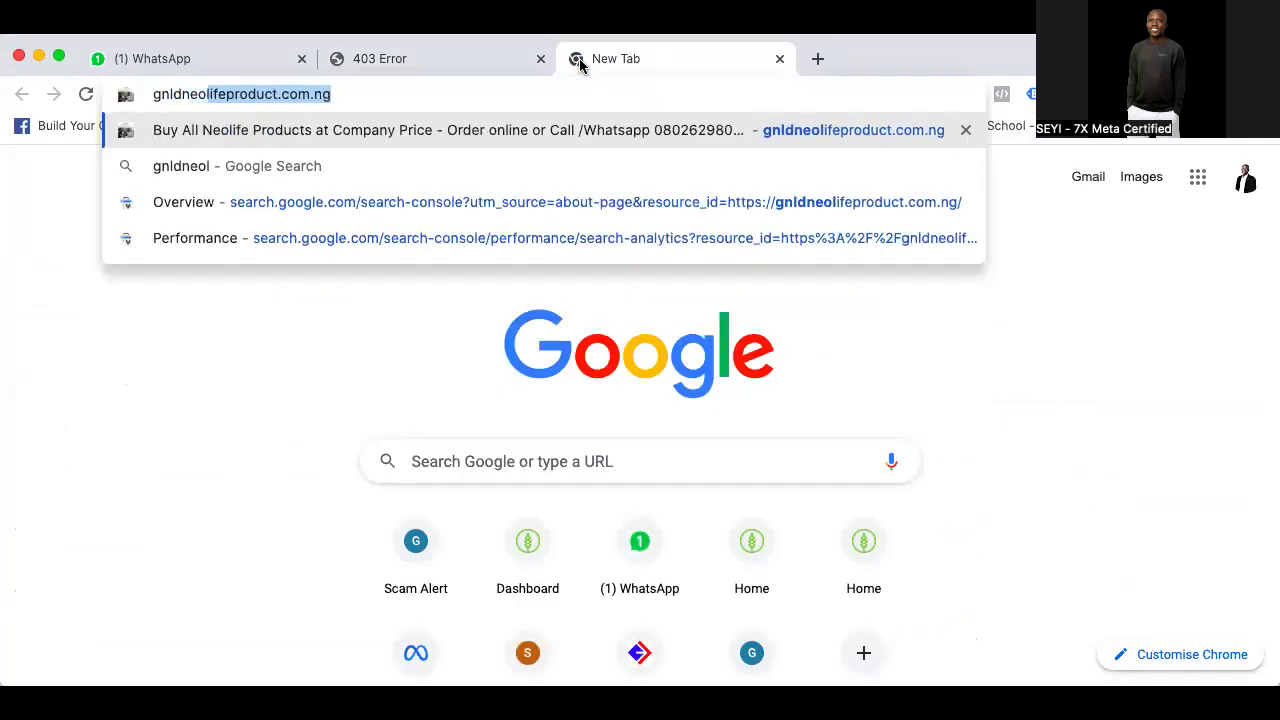
pyautogui.press('Return')
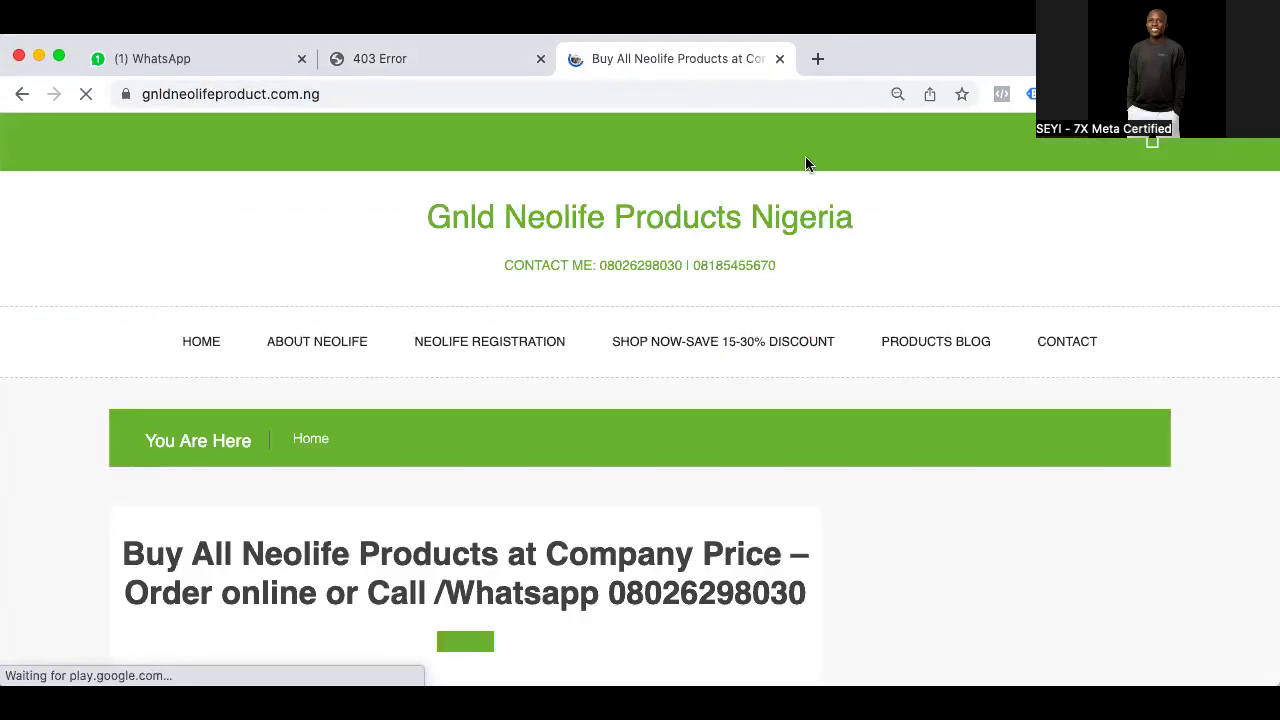
# Look over the gnldneolifeproduct.com.ng home page, including its navigation menu, product content and sidebar
pyautogui.scroll(-10, 543, 490)
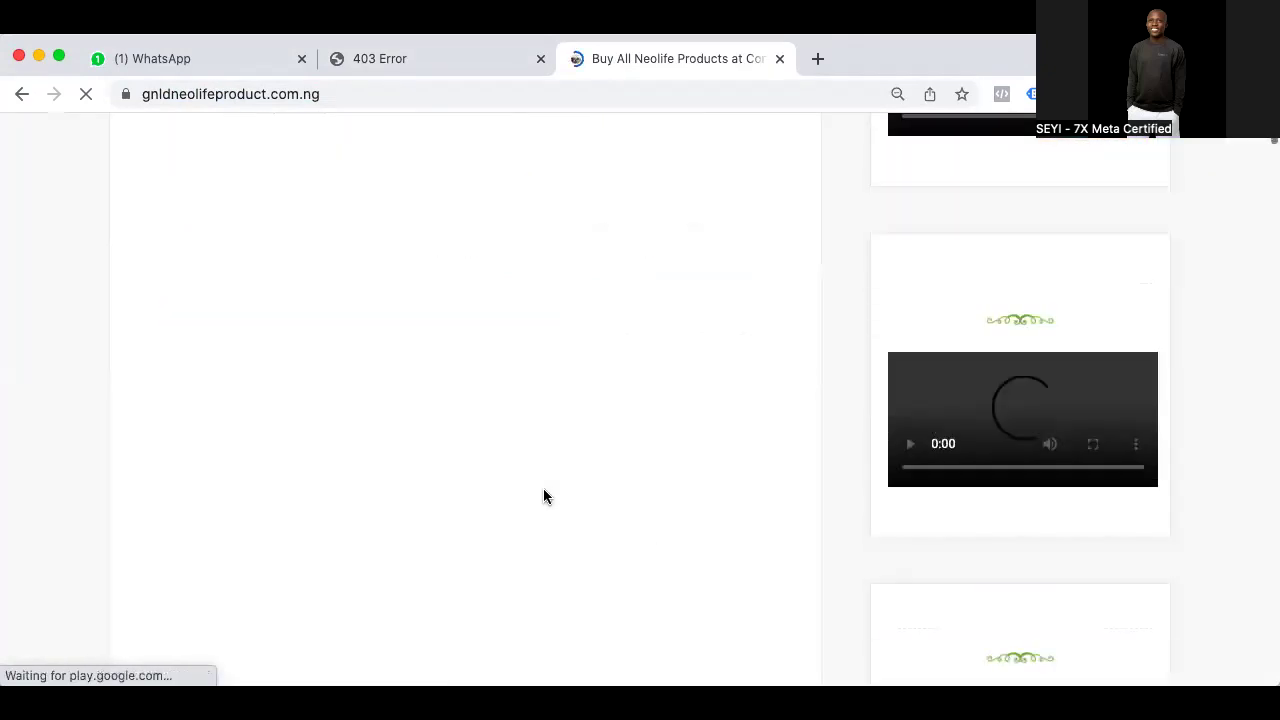
pyautogui.scroll(10, 543, 488)
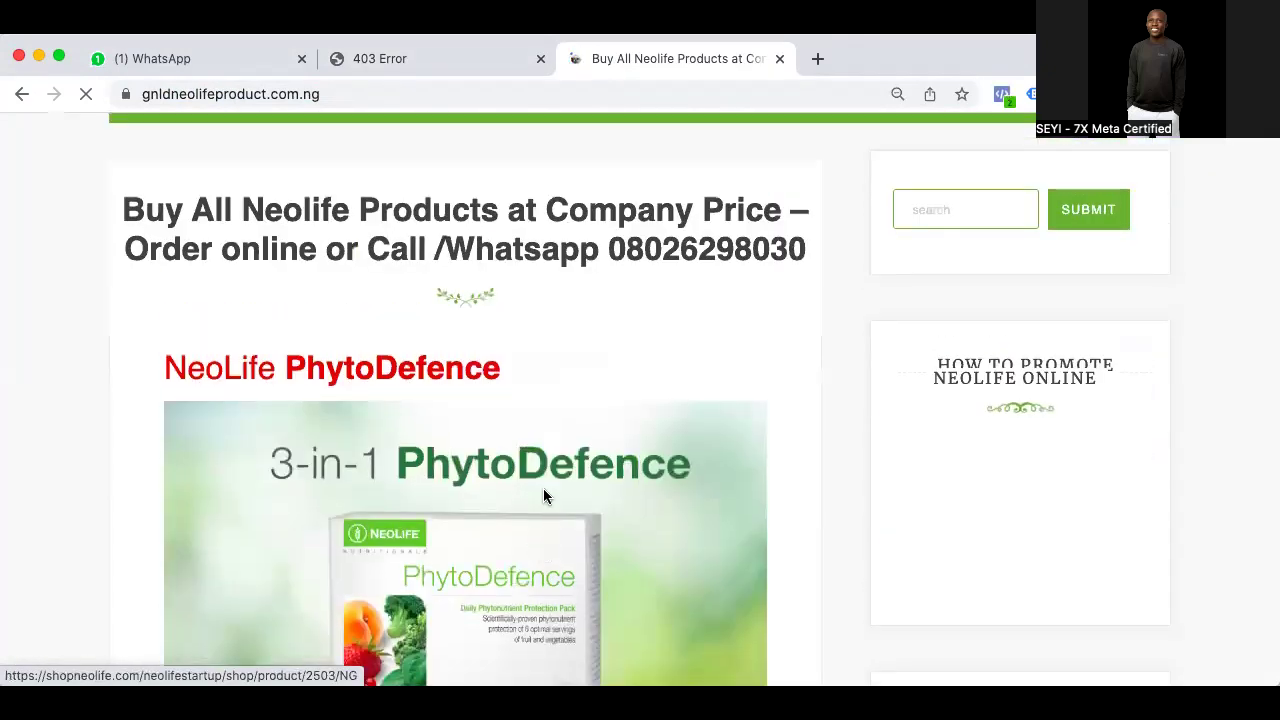
pyautogui.scroll(3, 543, 488)
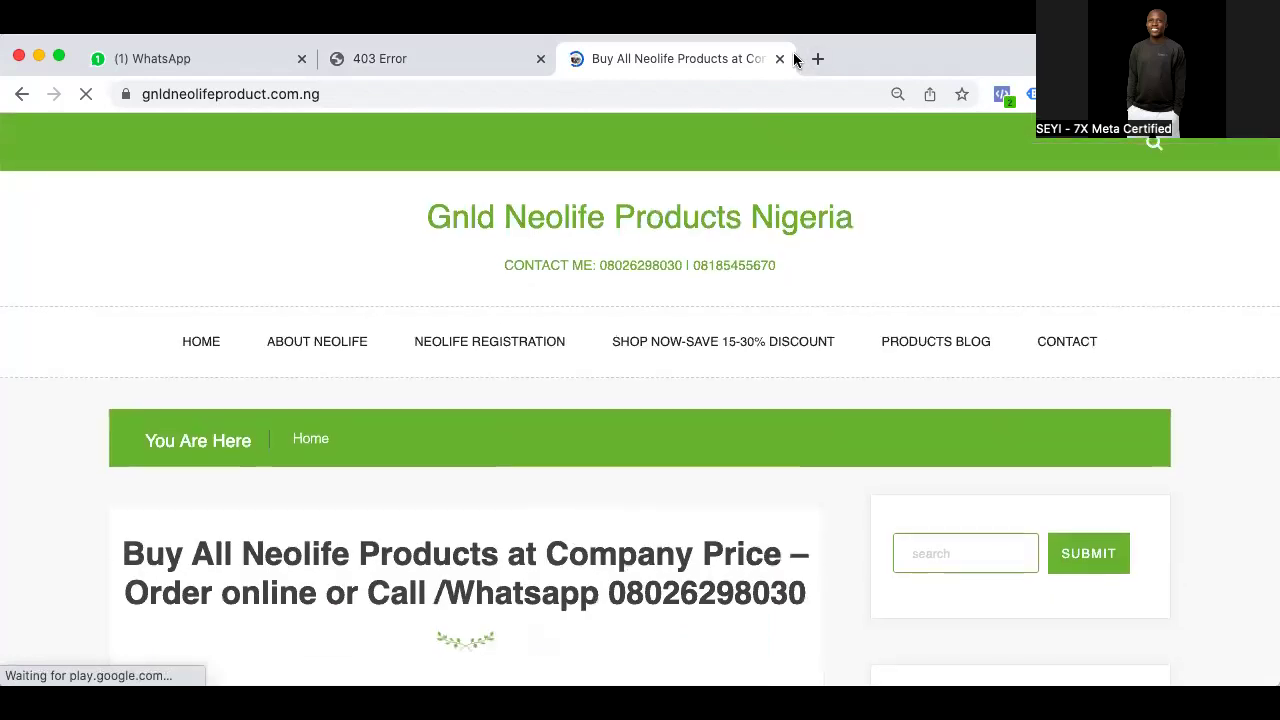
pyautogui.scroll(-8, 634, 430)
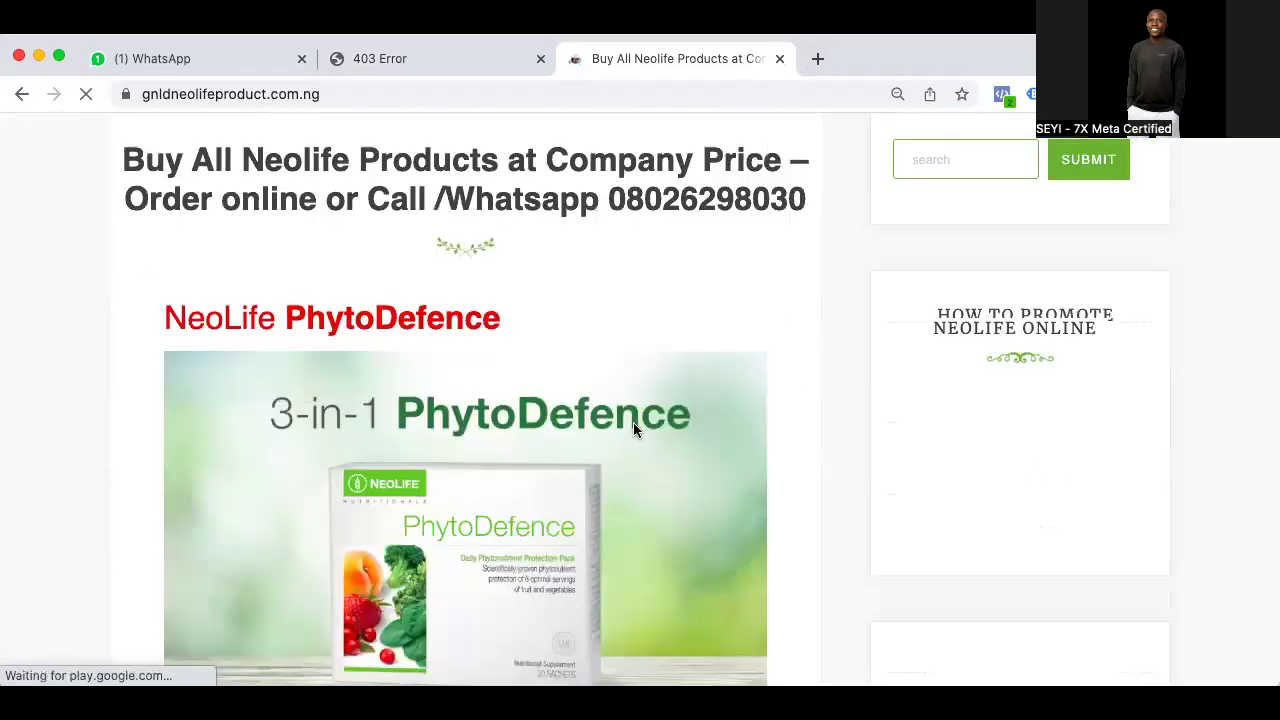
pyautogui.scroll(10, 633, 428)
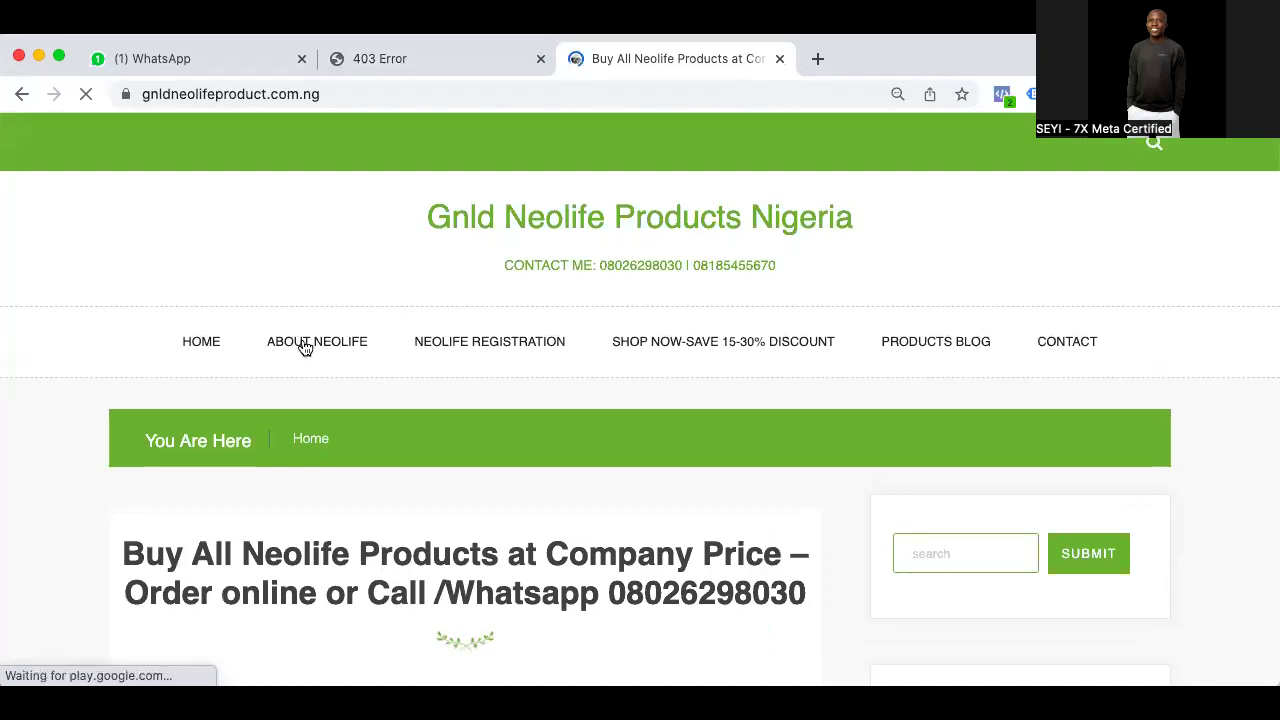
pyautogui.scroll(-8, 734, 546)
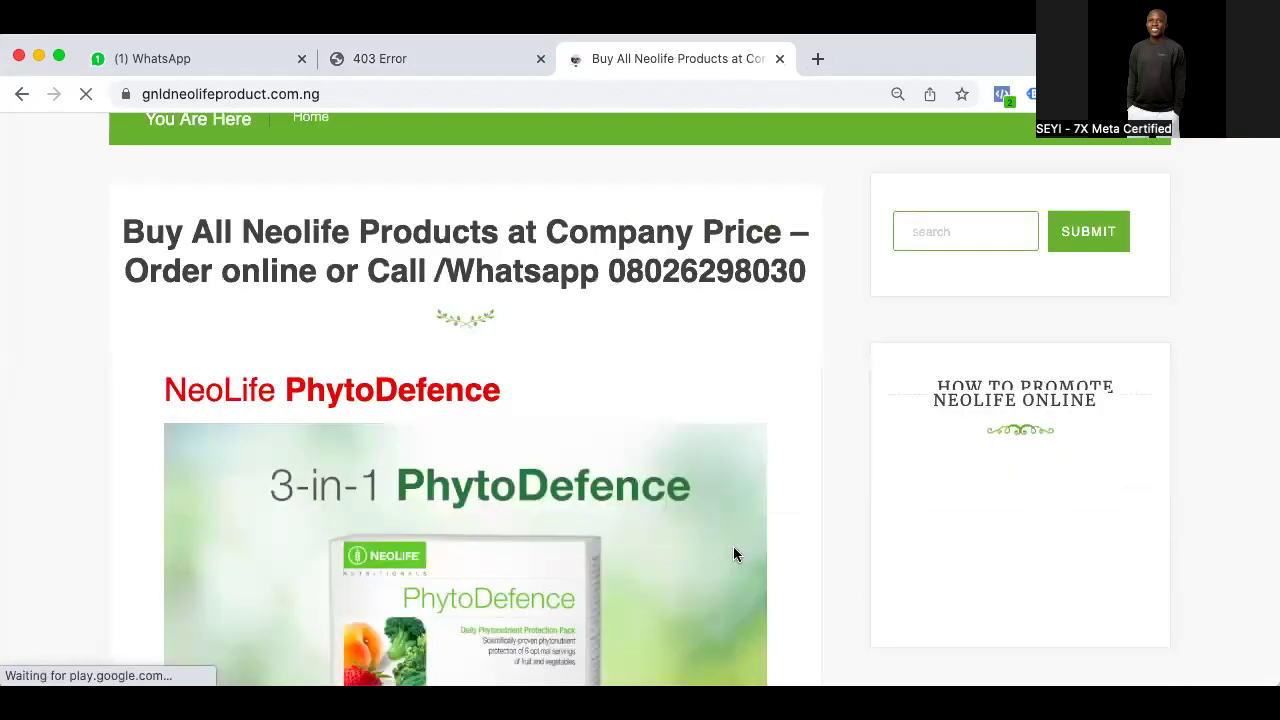
pyautogui.scroll(-10, 734, 546)
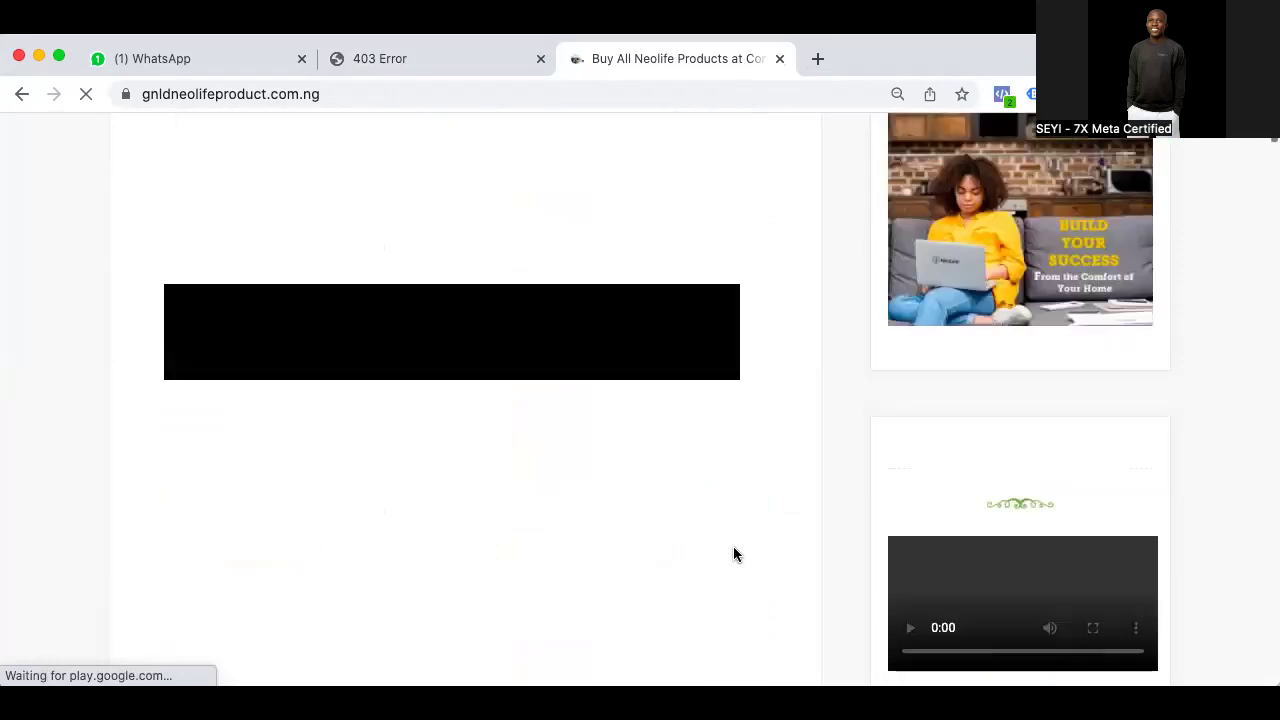
pyautogui.scroll(10, 734, 554)
# Search Google for "about neolife" in a new tab
pyautogui.click(817, 58)
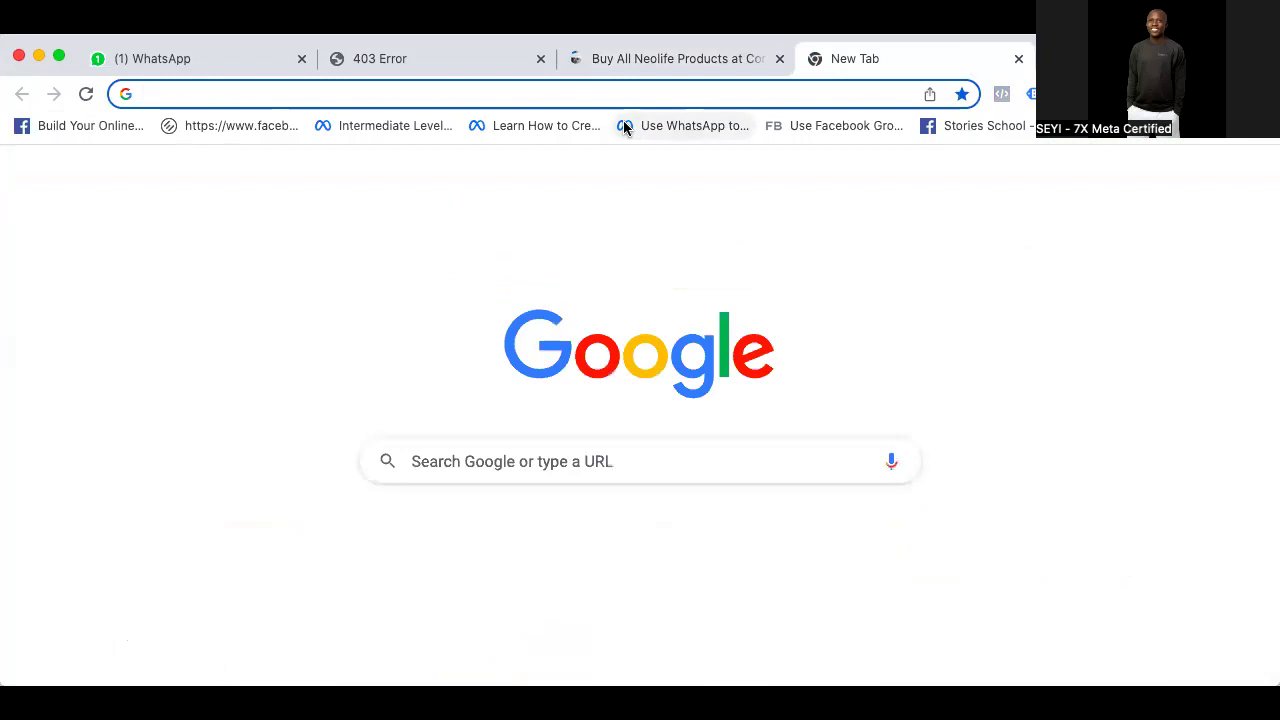
pyautogui.write('a')
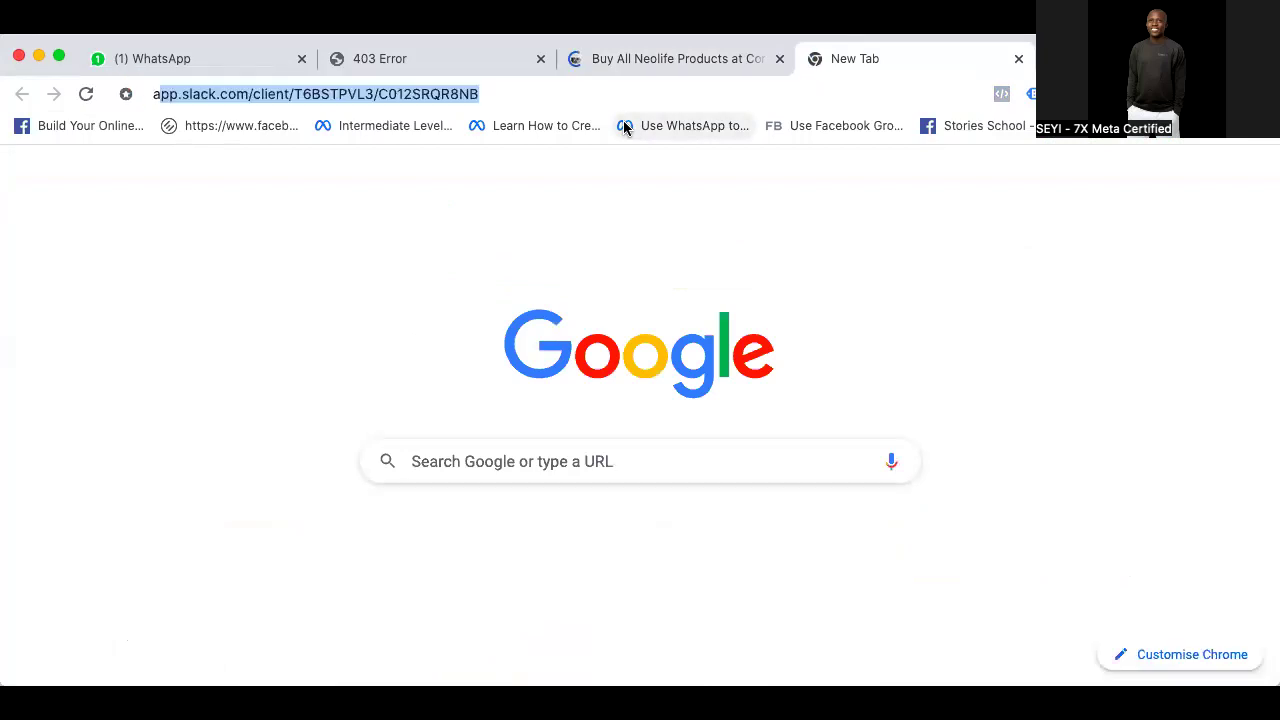
pyautogui.click(623, 124)
pyautogui.click(551, 94)
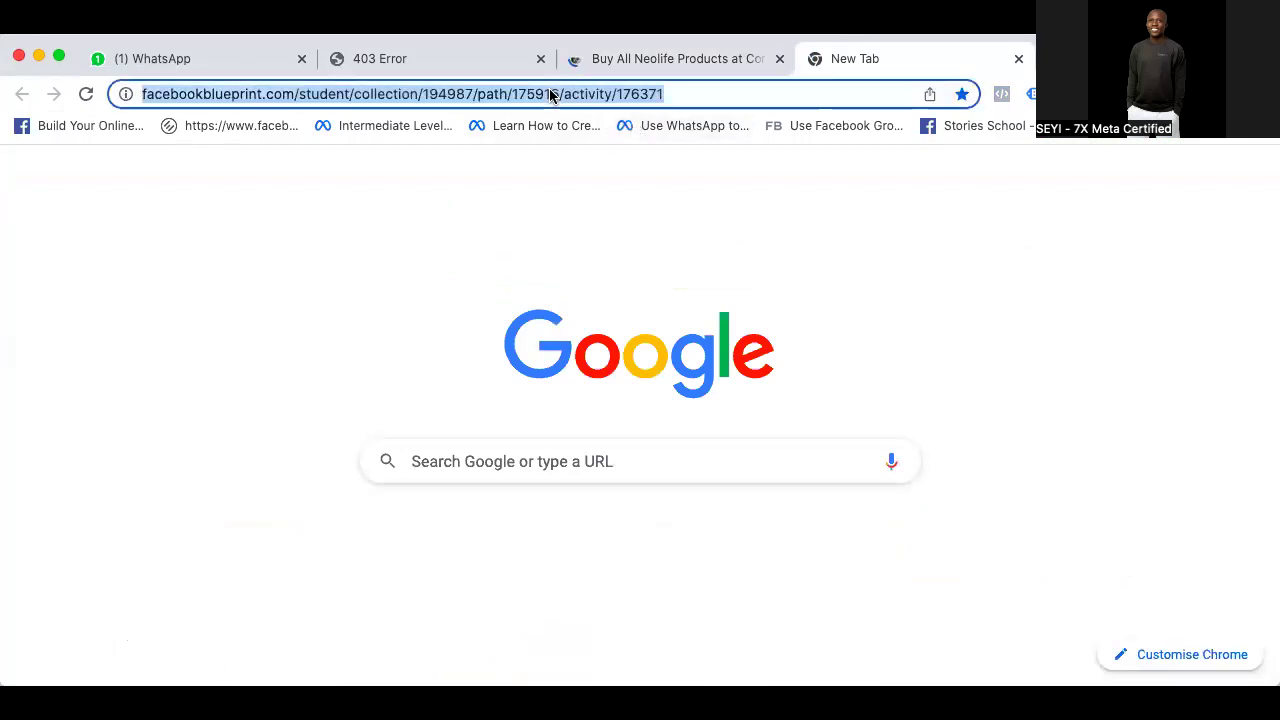
pyautogui.write('about')
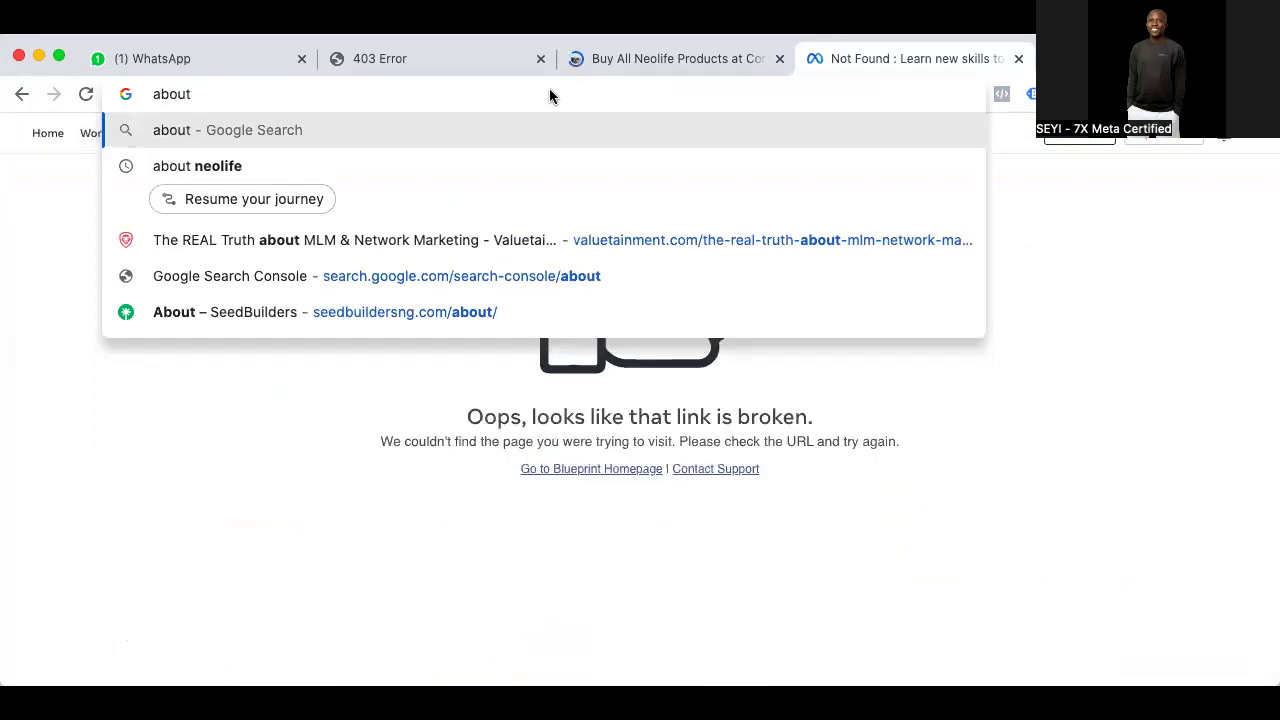
pyautogui.click(226, 167)
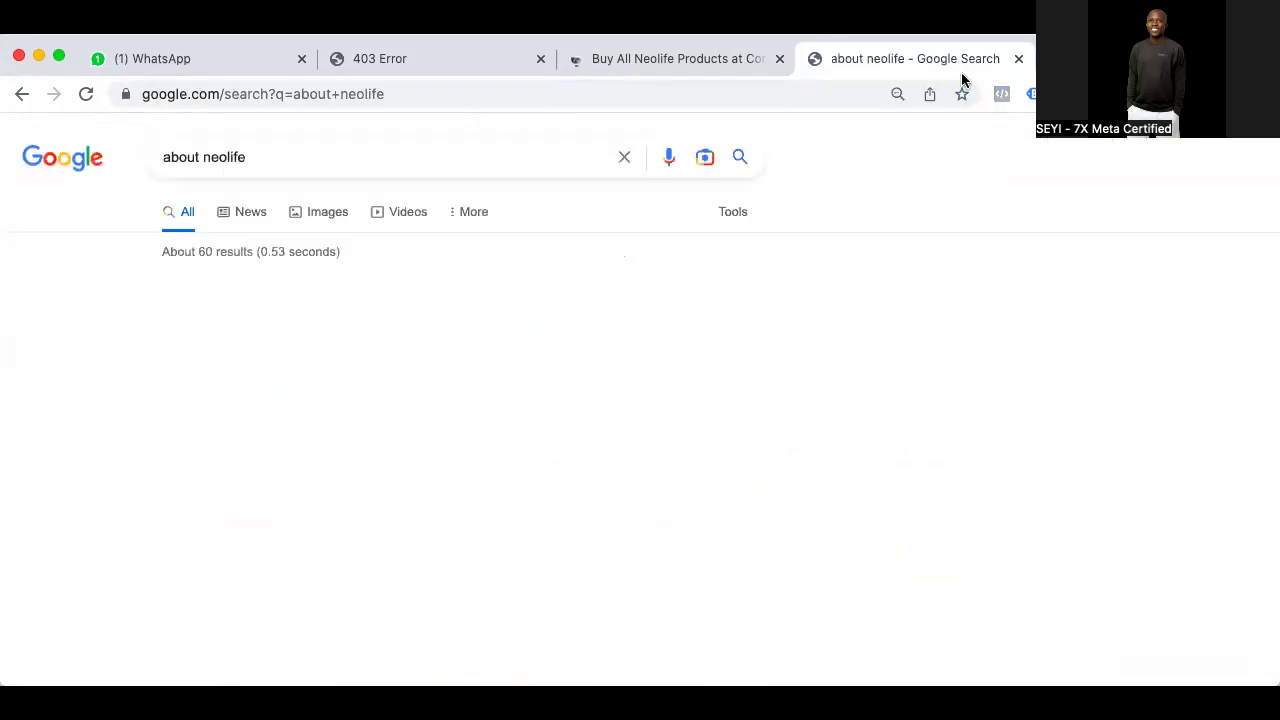
# Examine the search results down to the gnldneolifeproduct.com.ng listing and close the results tab
pyautogui.scroll(-10, 845, 406)
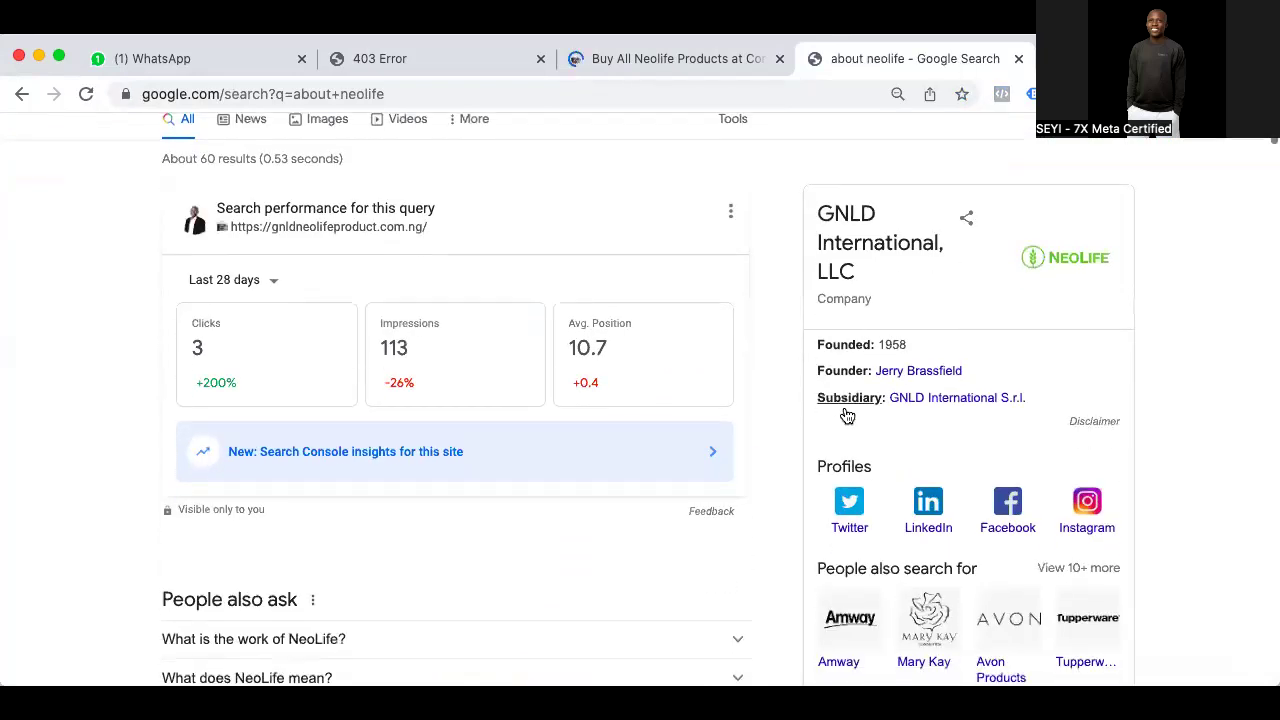
pyautogui.scroll(-5, 845, 410)
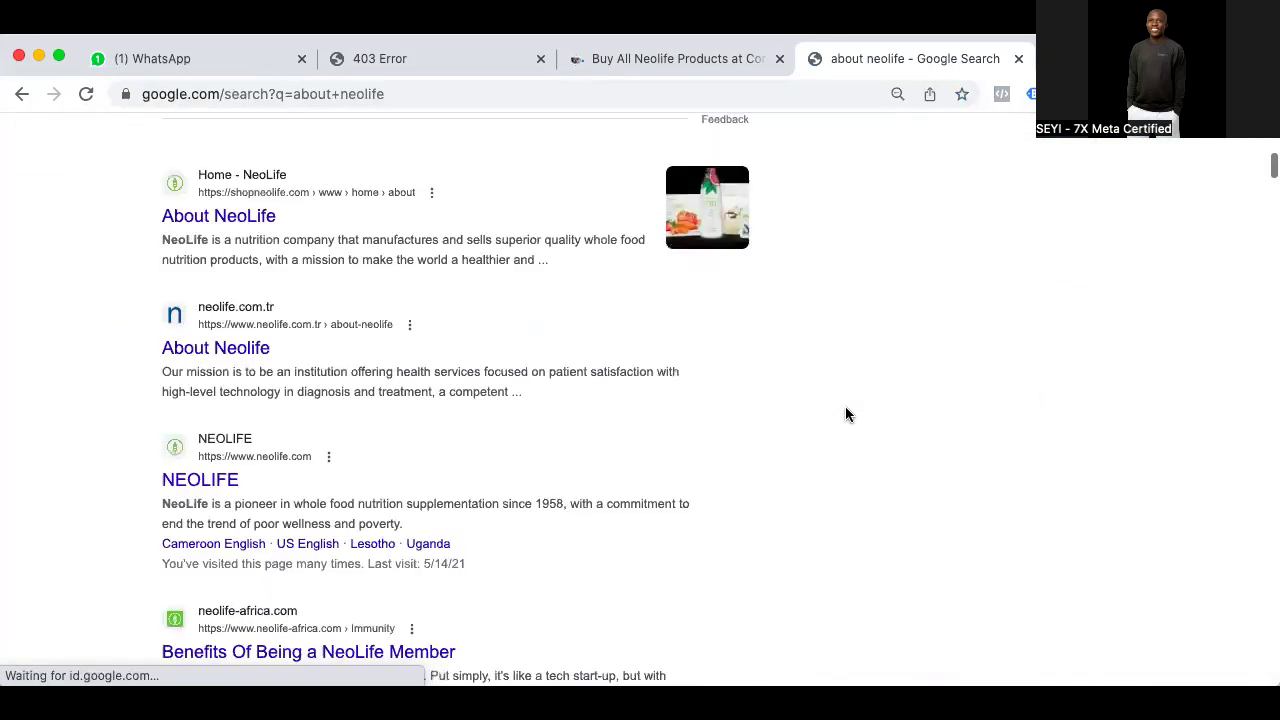
pyautogui.scroll(-12, 845, 414)
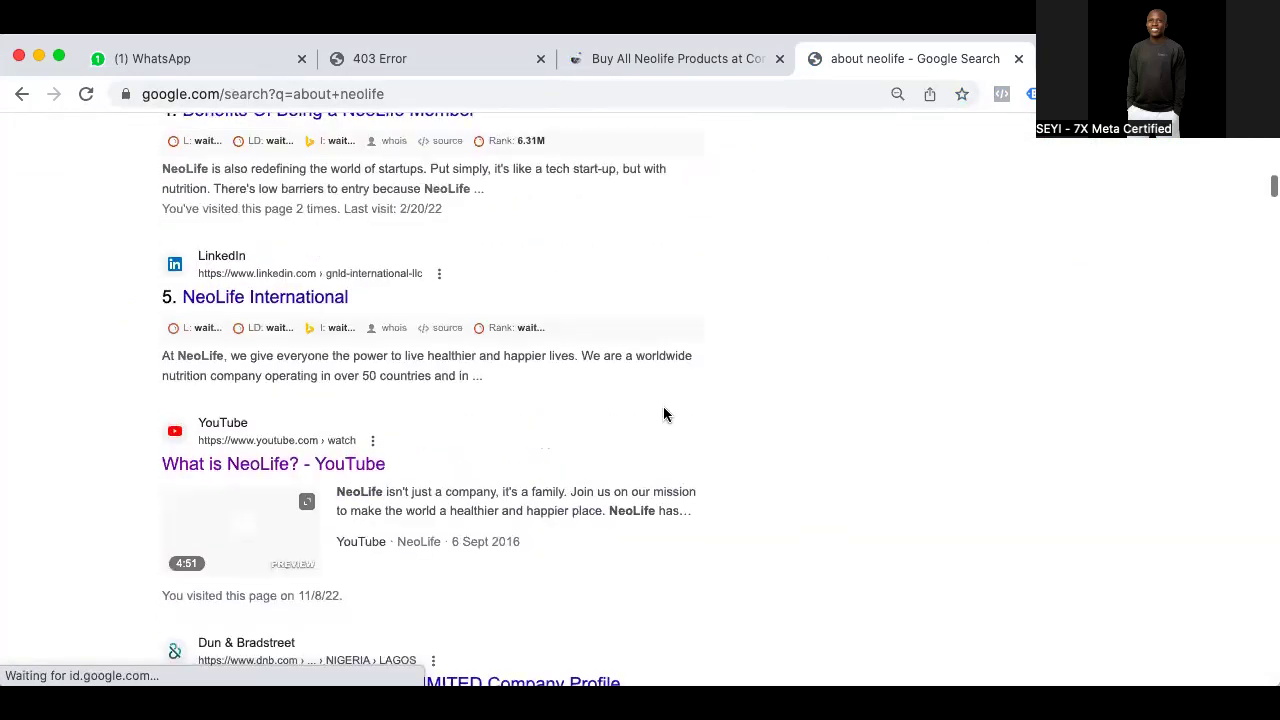
pyautogui.scroll(-2, 663, 406)
pyautogui.scroll(-3, 663, 406)
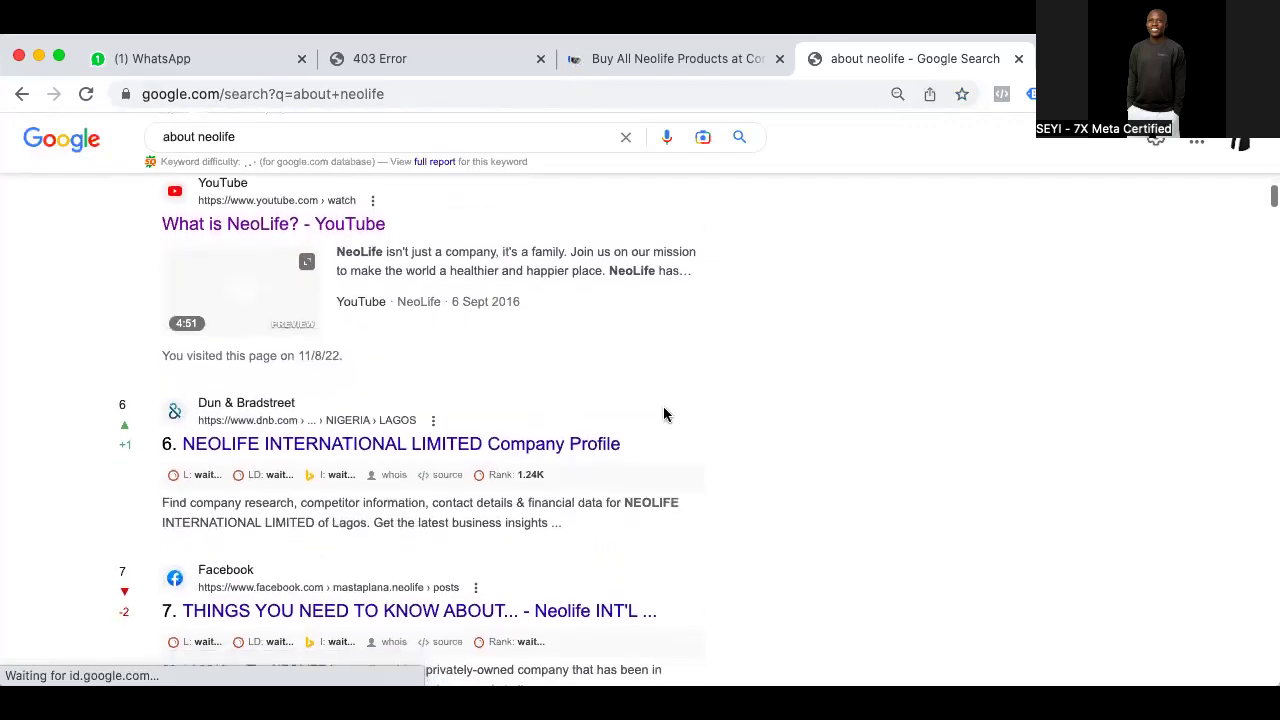
pyautogui.scroll(-3, 663, 414)
pyautogui.scroll(-4, 663, 414)
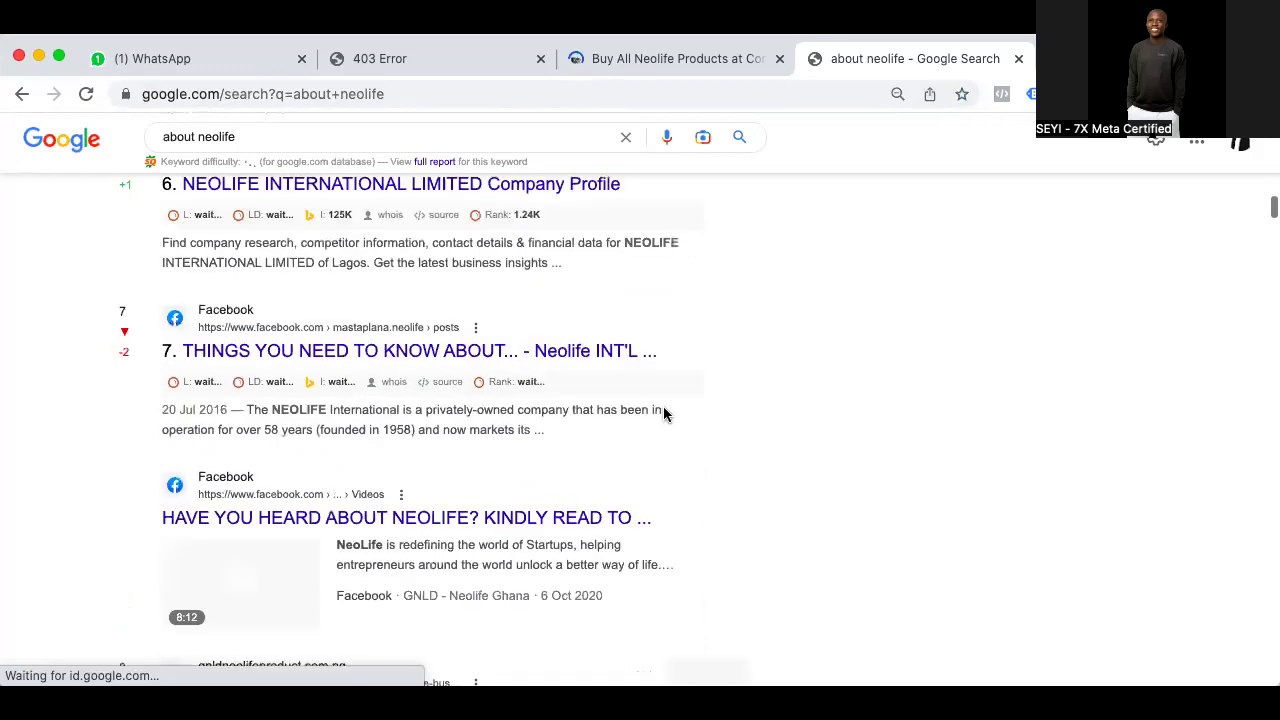
pyautogui.scroll(-1, 663, 414)
pyautogui.scroll(-6, 663, 414)
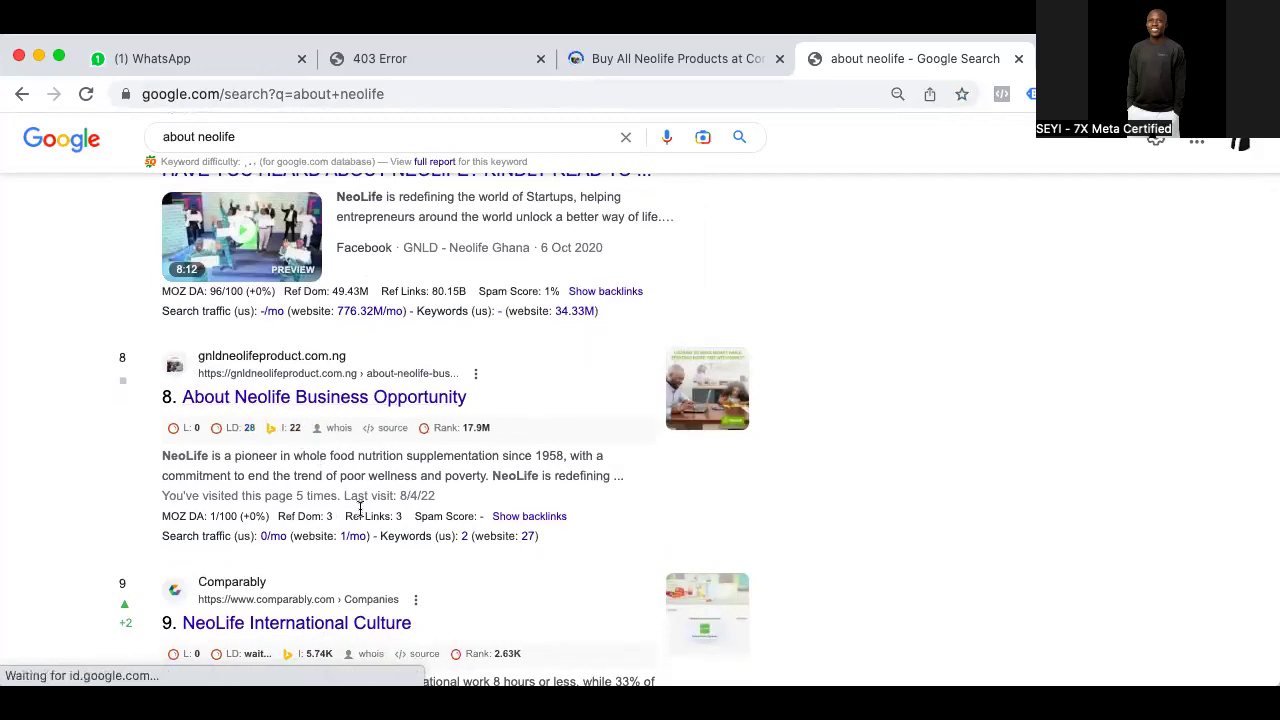
pyautogui.scroll(12, 357, 497)
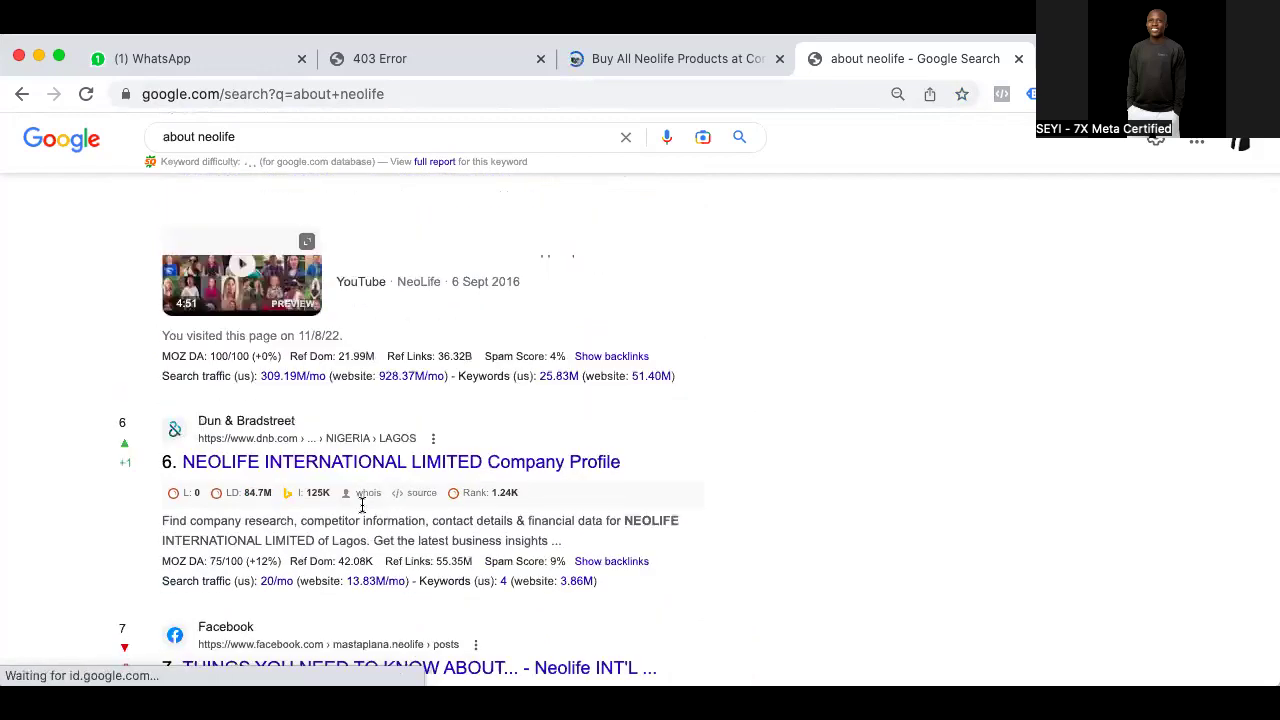
pyautogui.click(1018, 62)
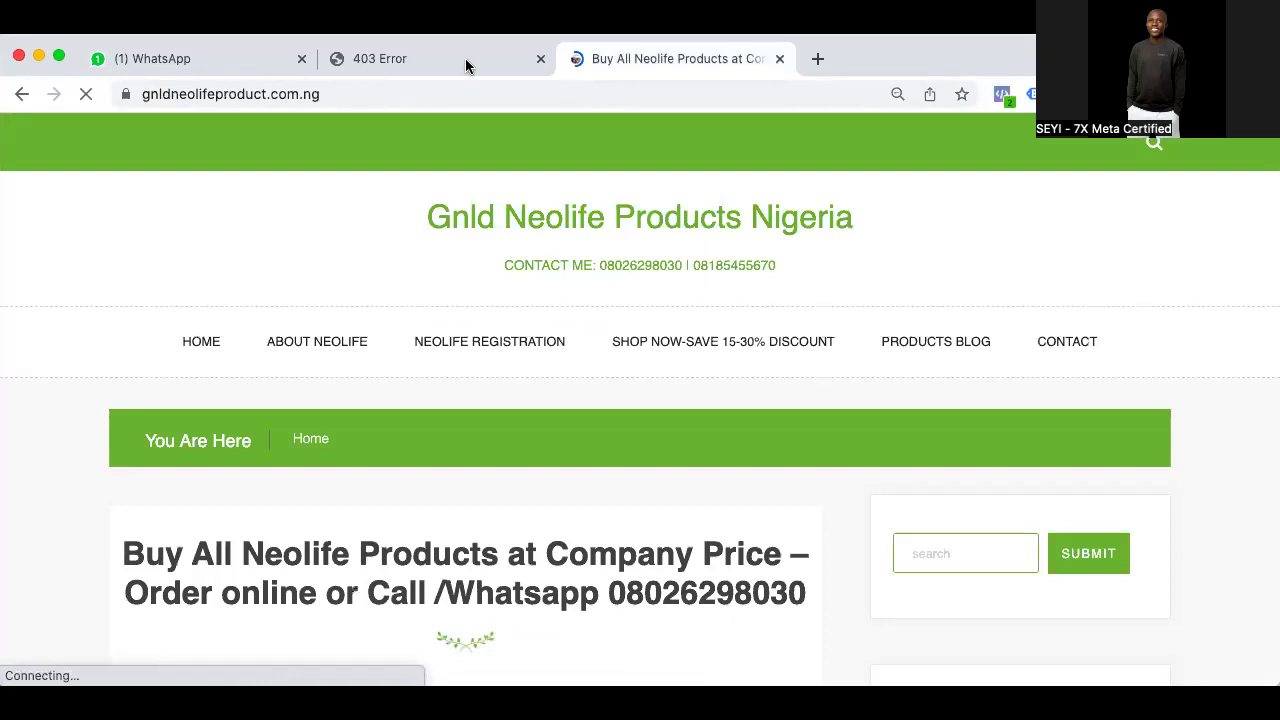
# Compare the neolifehealthyliving.com.ng page with the gnldneolifeproduct.com.ng home page and close the latter
pyautogui.click(465, 60)
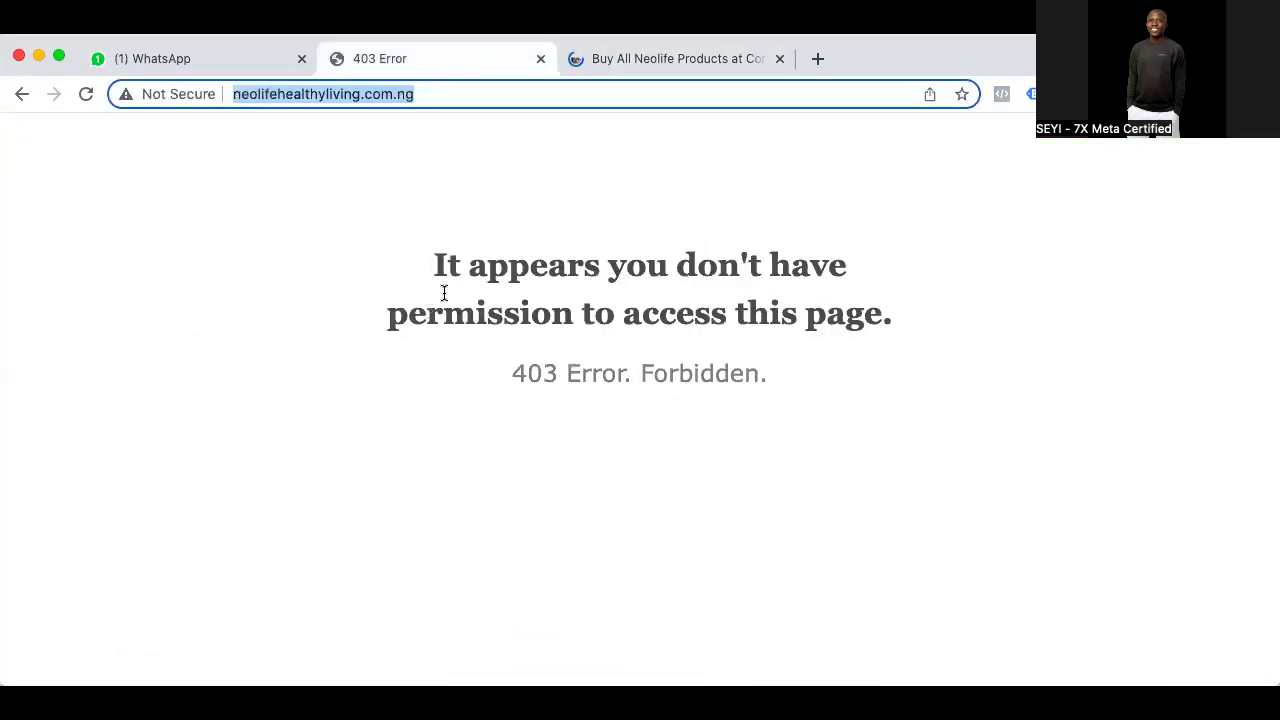
pyautogui.click(315, 315)
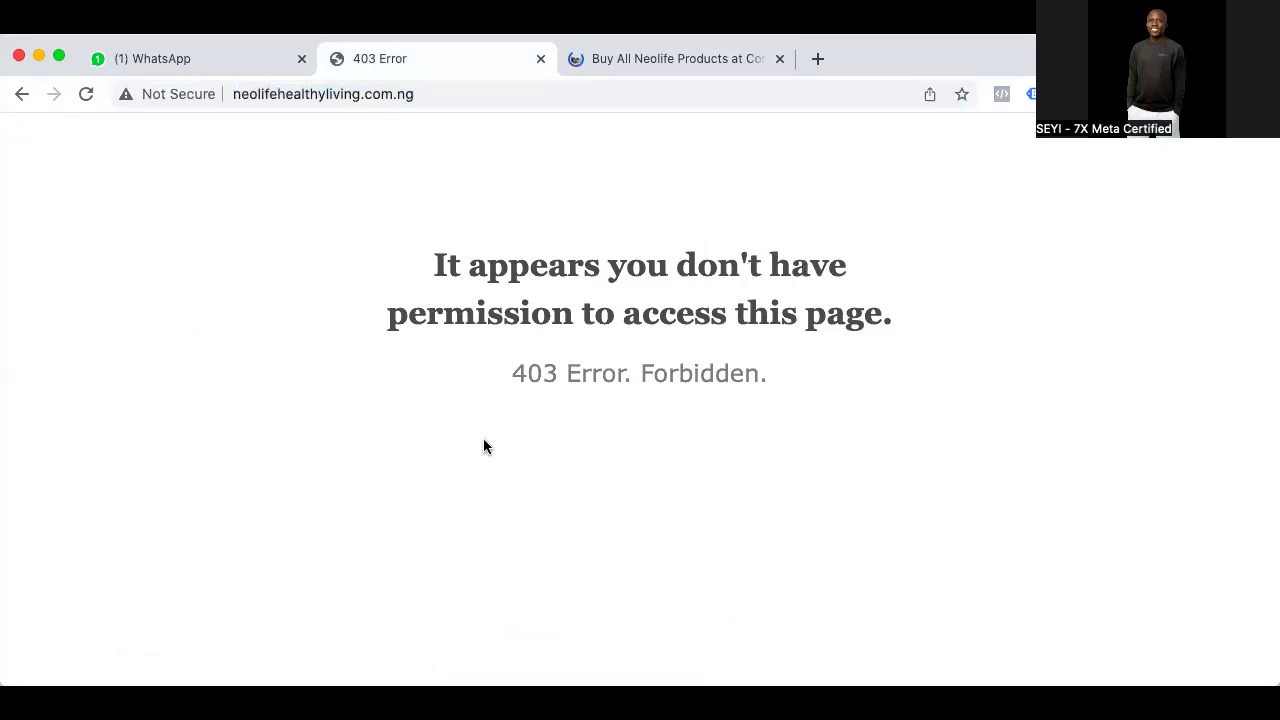
pyautogui.click(709, 62)
pyautogui.scroll(-2, 713, 396)
pyautogui.scroll(-5, 713, 396)
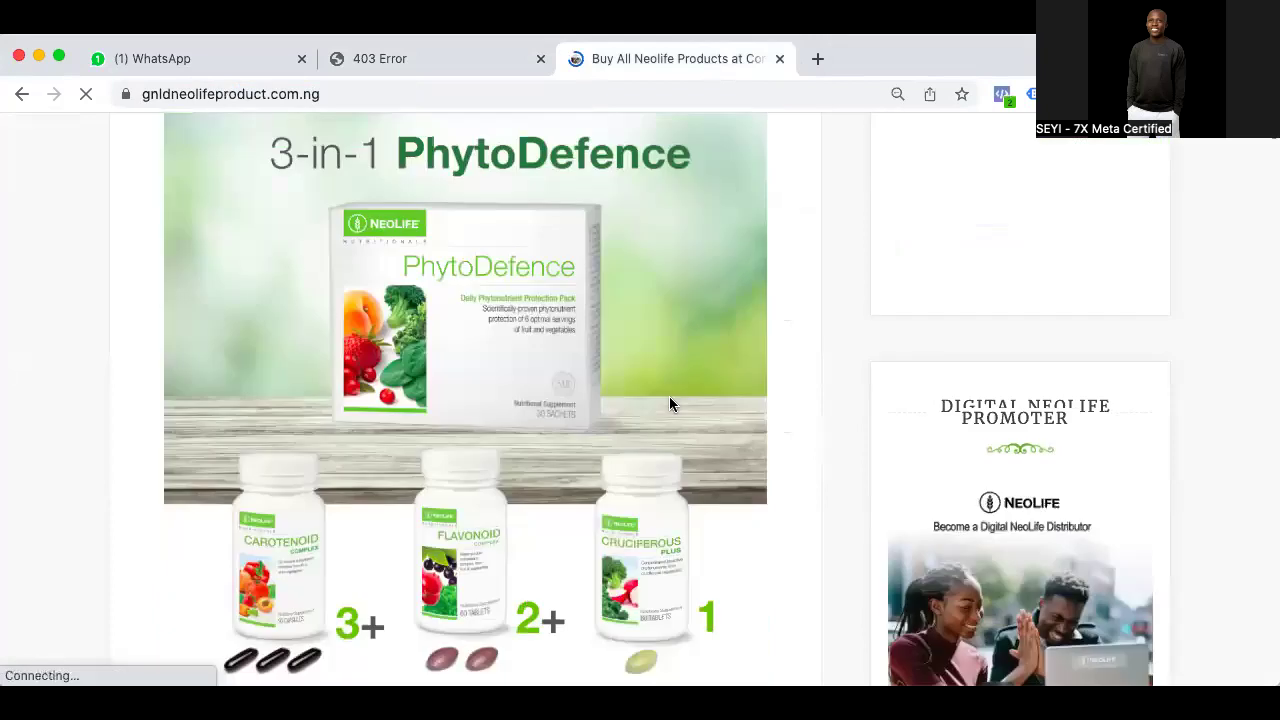
pyautogui.scroll(8, 577, 432)
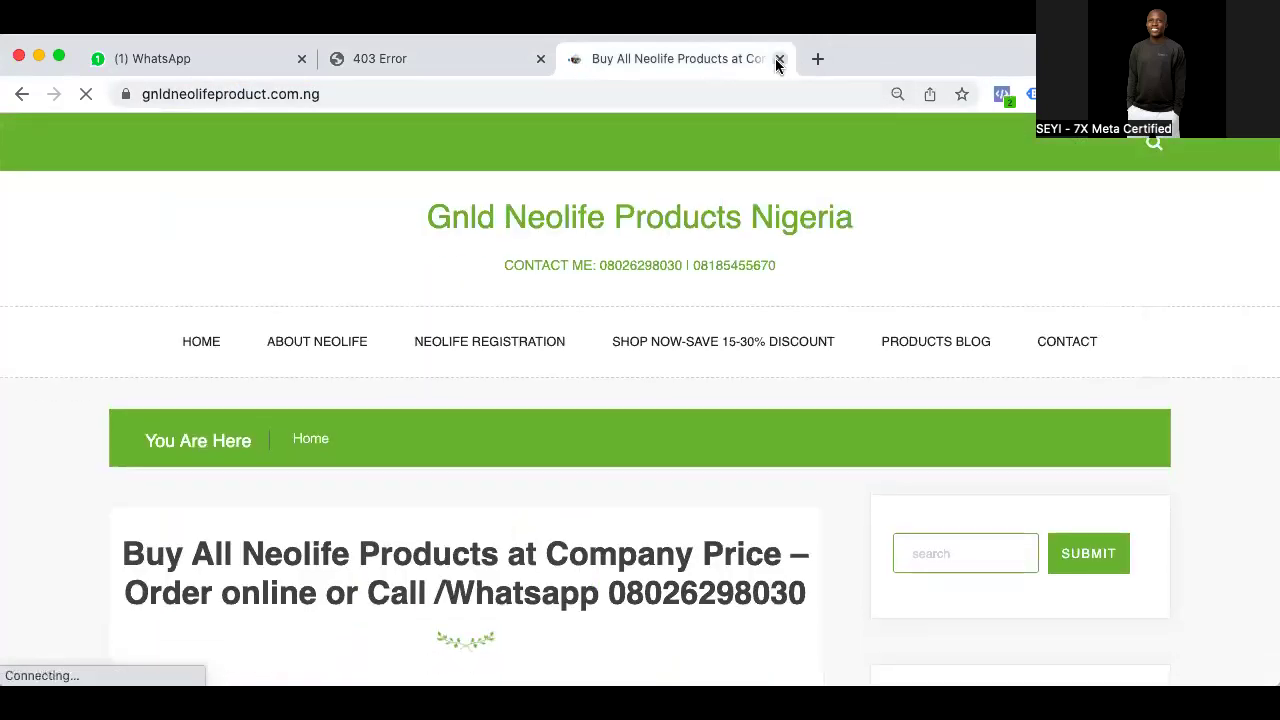
pyautogui.click(779, 60)
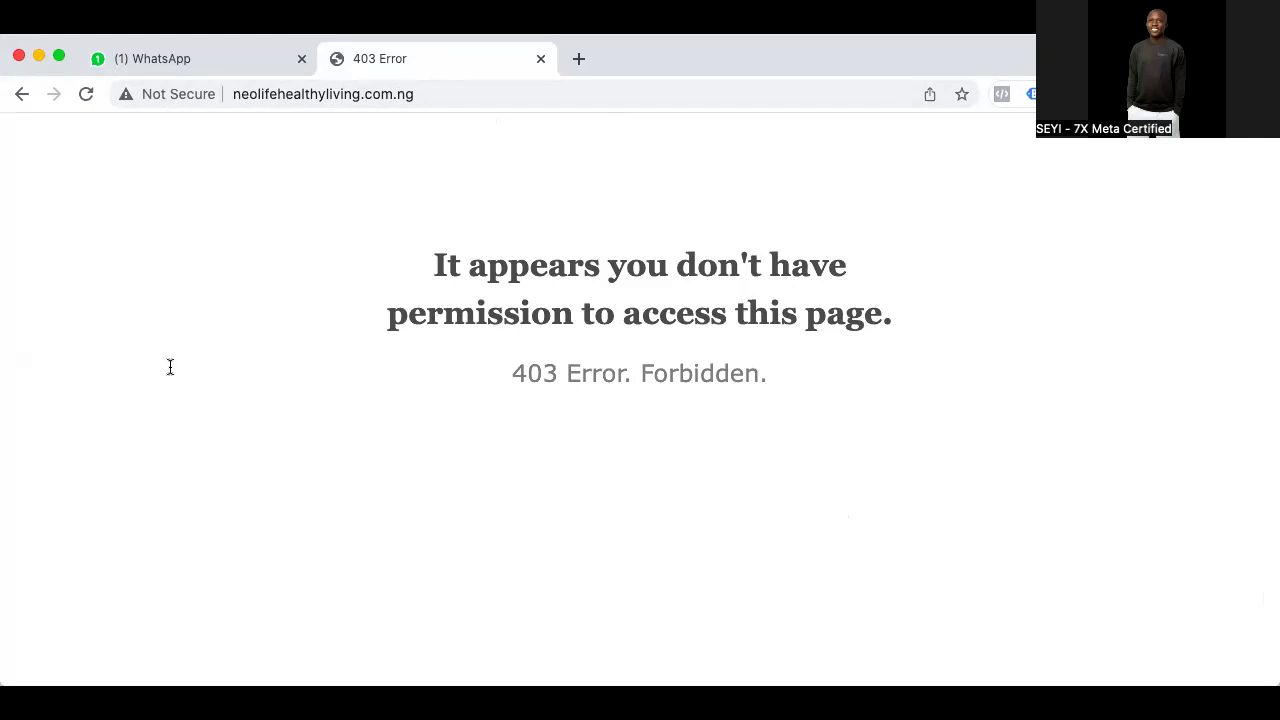
# Open the hosting control panel of the new domain at neolifehealthyliving.com.ng/cpanel
pyautogui.click(430, 94)
pyautogui.click(430, 94)
pyautogui.write('/')
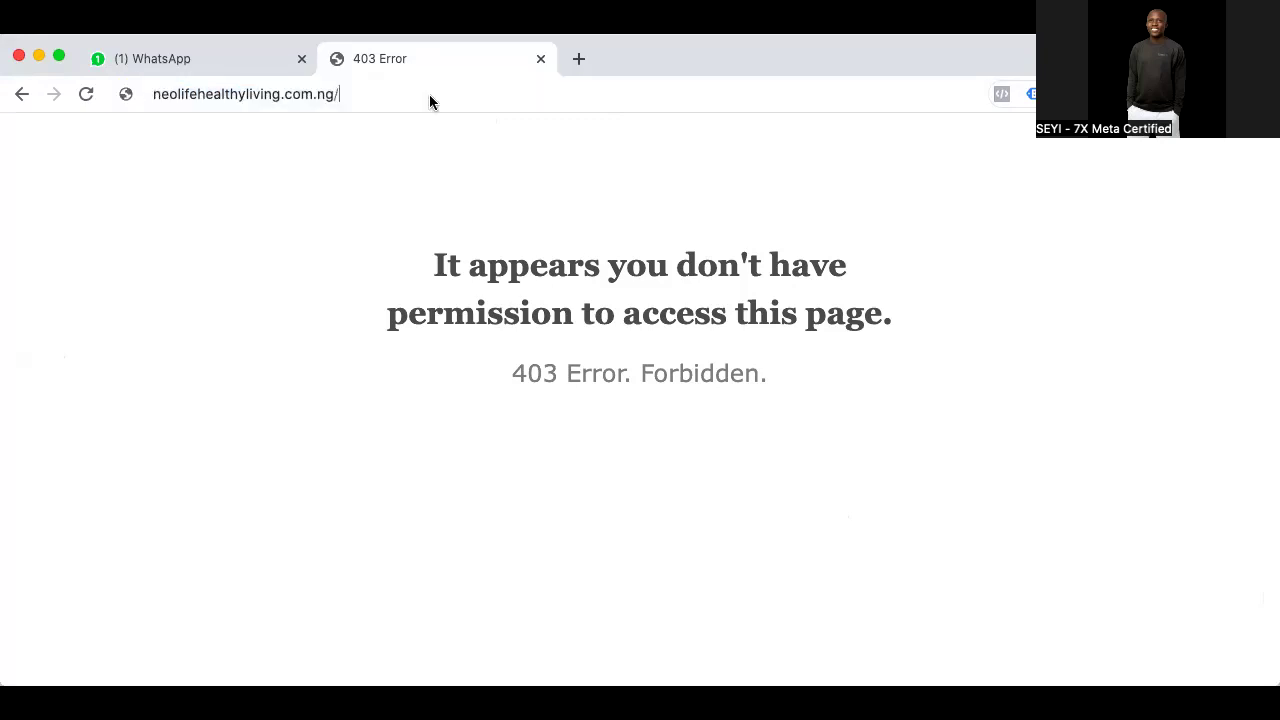
pyautogui.write('cpanel')
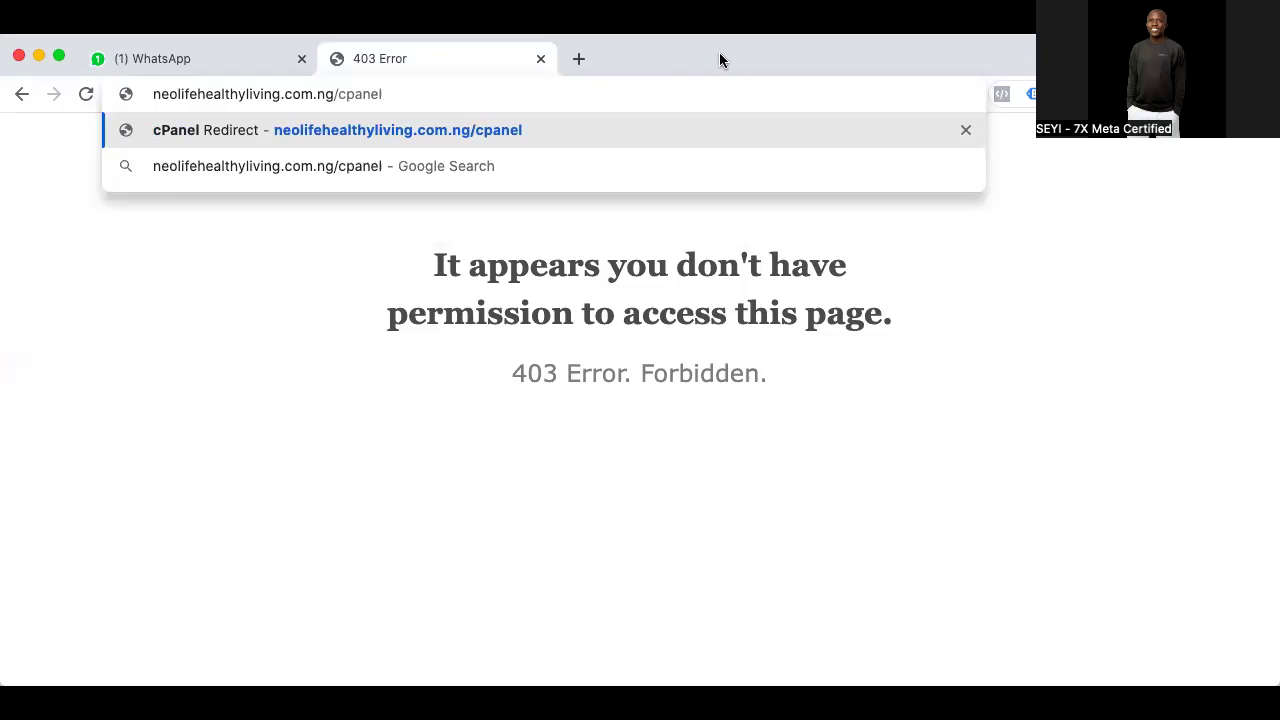
pyautogui.press('Return')
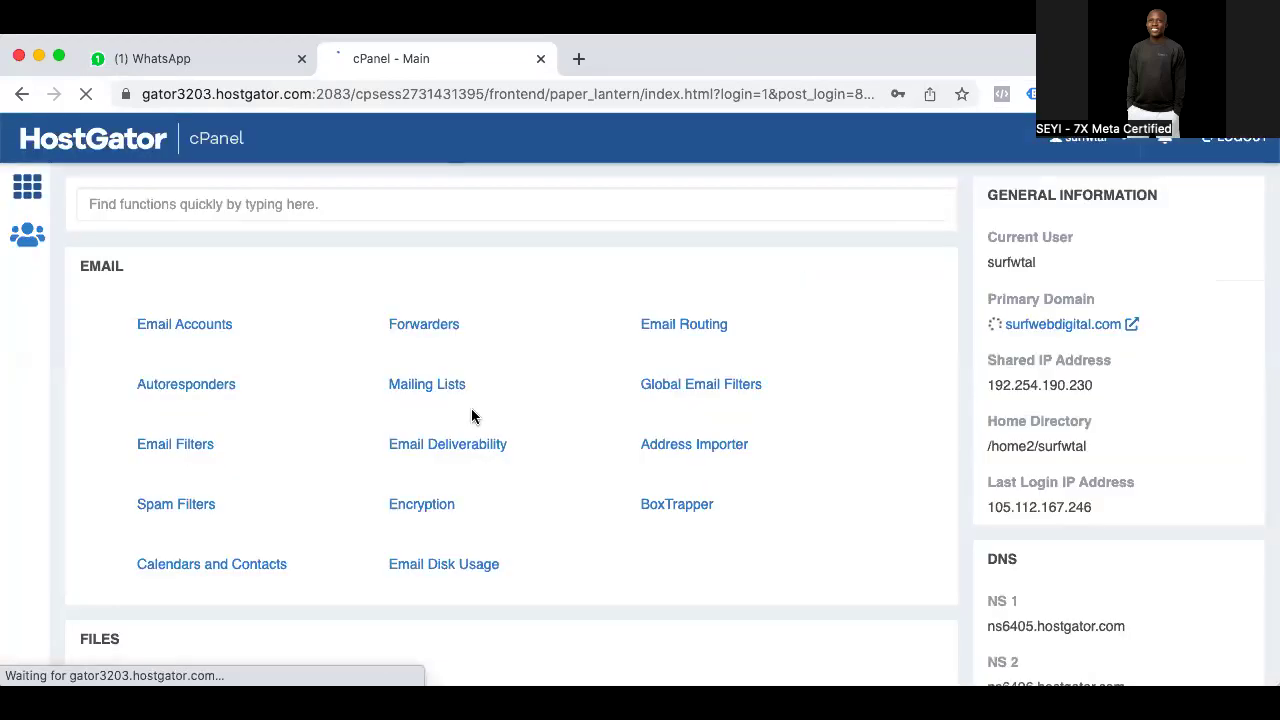
# Look through the cPanel home page's email, file, database, domain and metrics tools and the account's backup, usage and statistics information
pyautogui.scroll(-1, 607, 413)
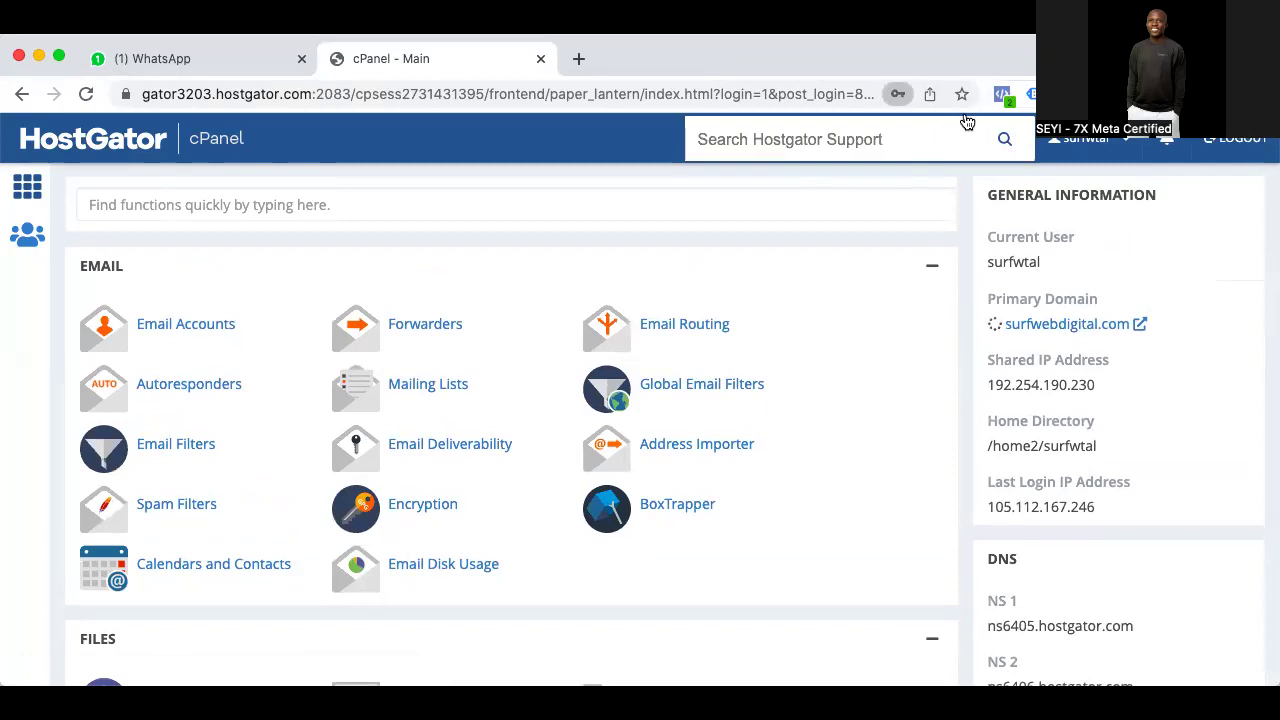
pyautogui.scroll(-5, 570, 415)
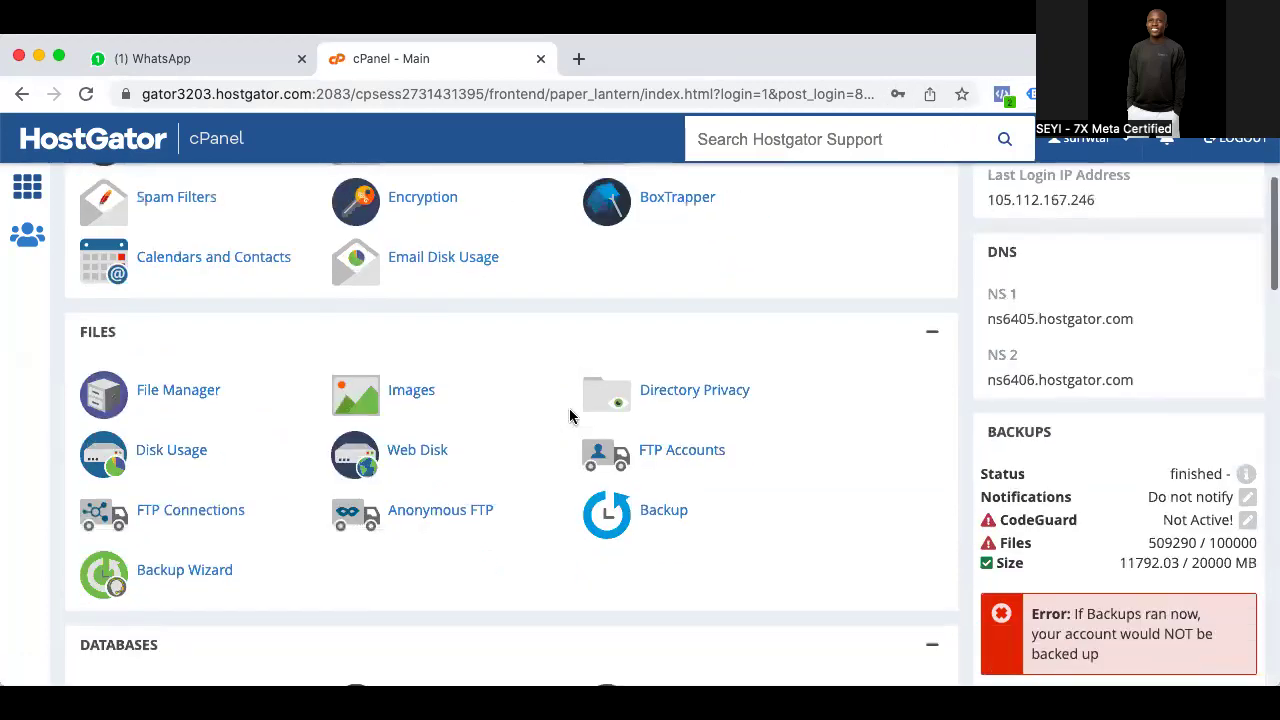
pyautogui.scroll(2, 570, 415)
pyautogui.scroll(-4, 570, 415)
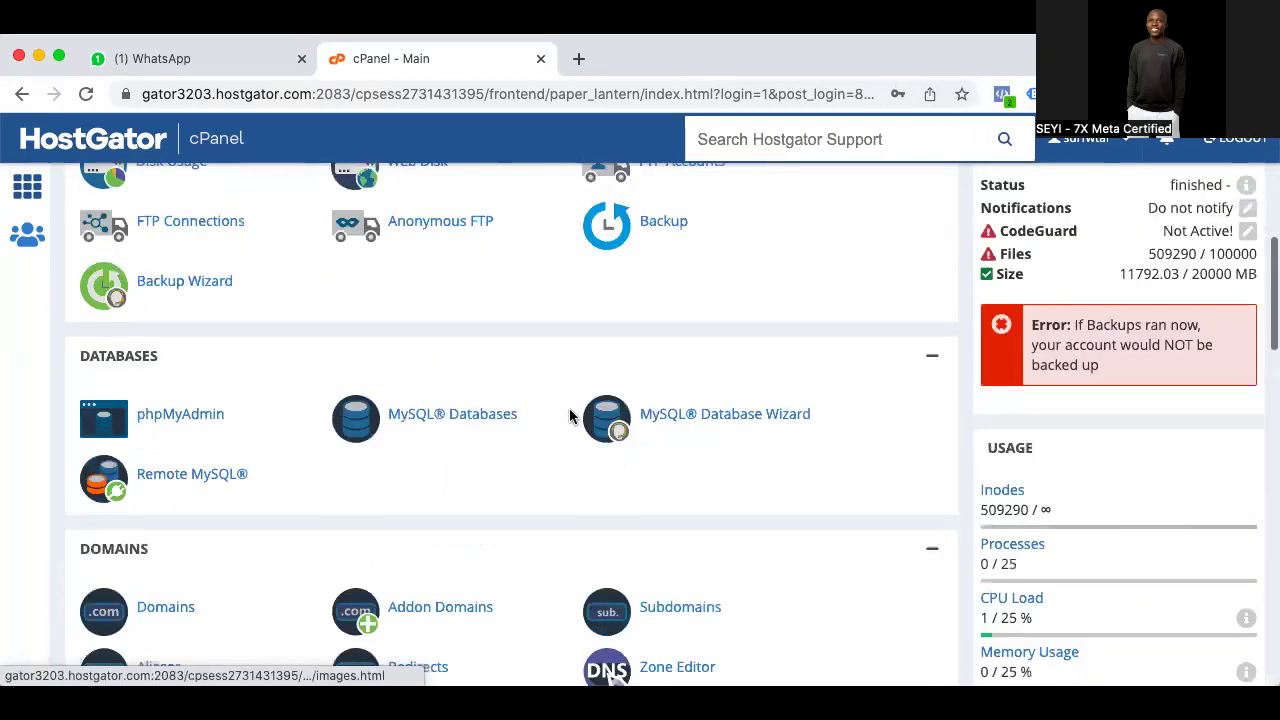
pyautogui.scroll(2, 857, 363)
pyautogui.scroll(2, 1022, 334)
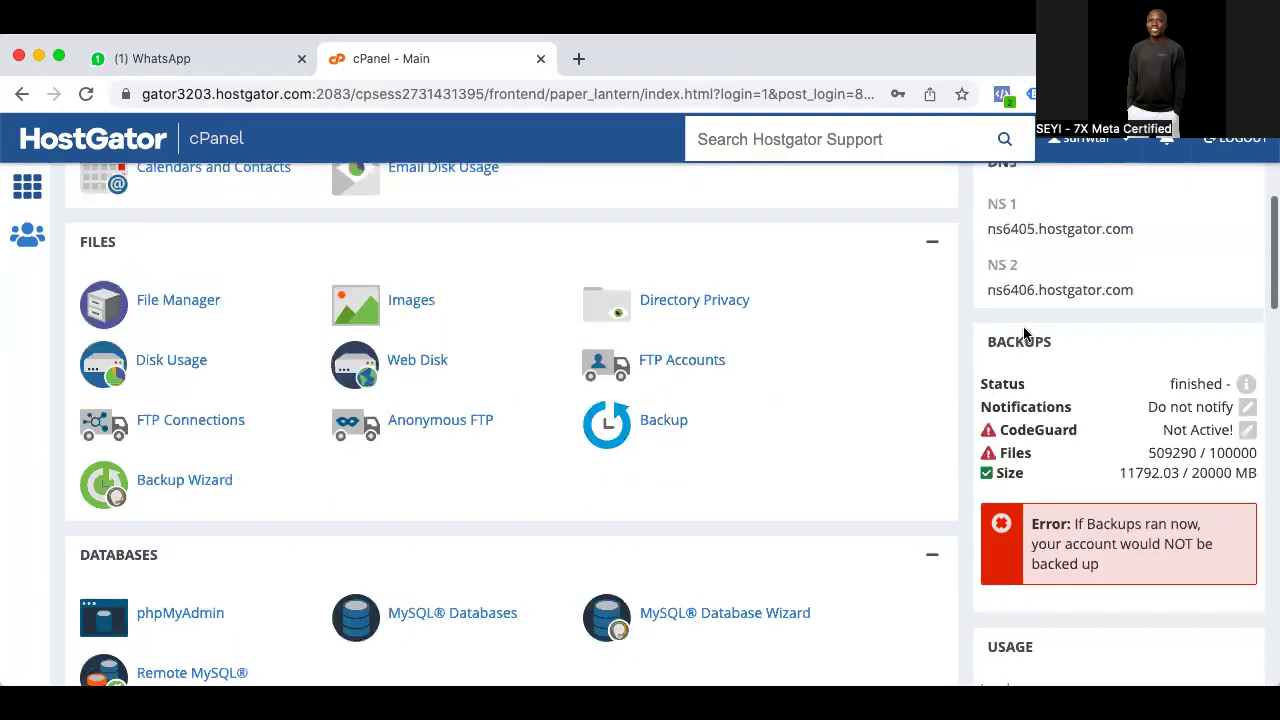
pyautogui.scroll(-2, 980, 483)
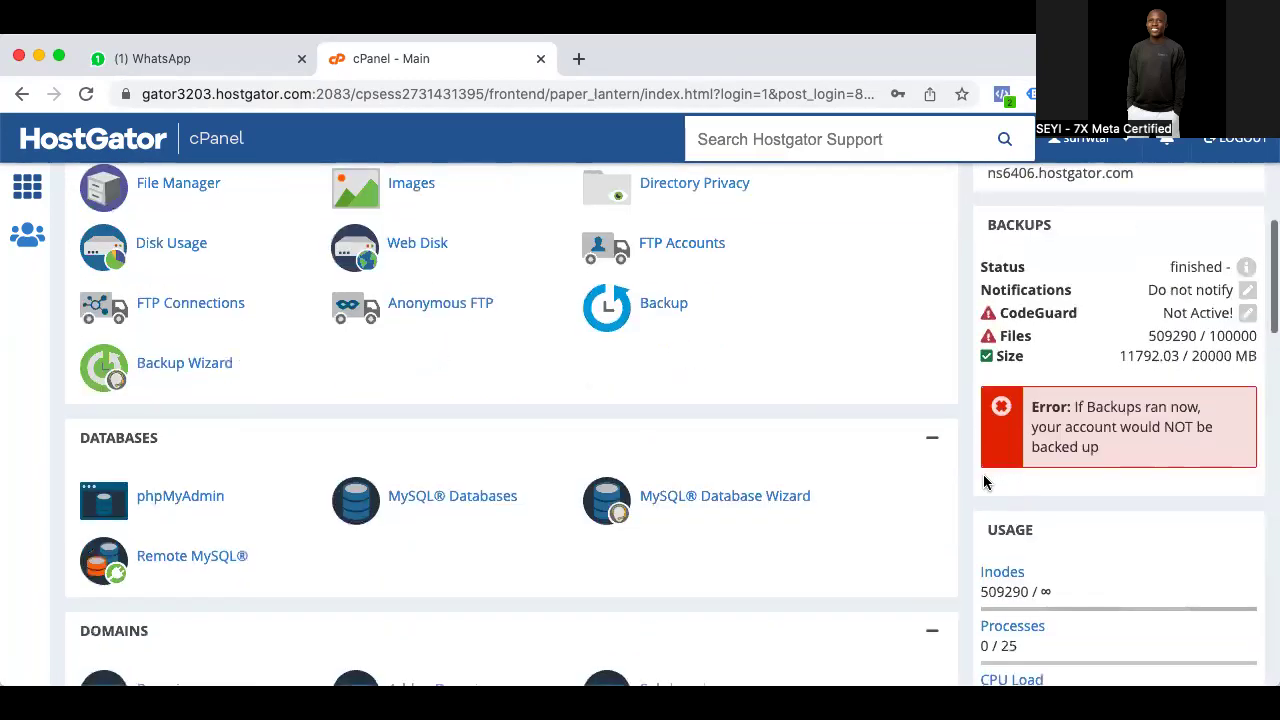
pyautogui.scroll(-4, 995, 558)
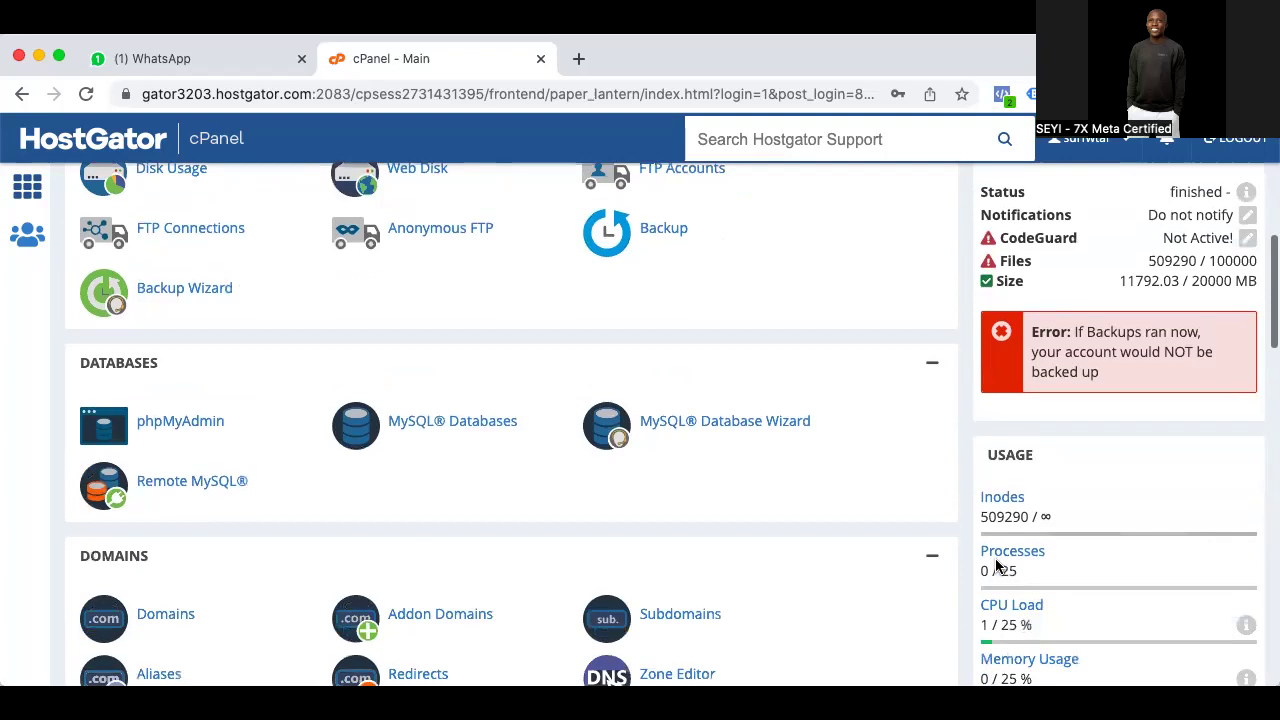
pyautogui.scroll(-4, 995, 566)
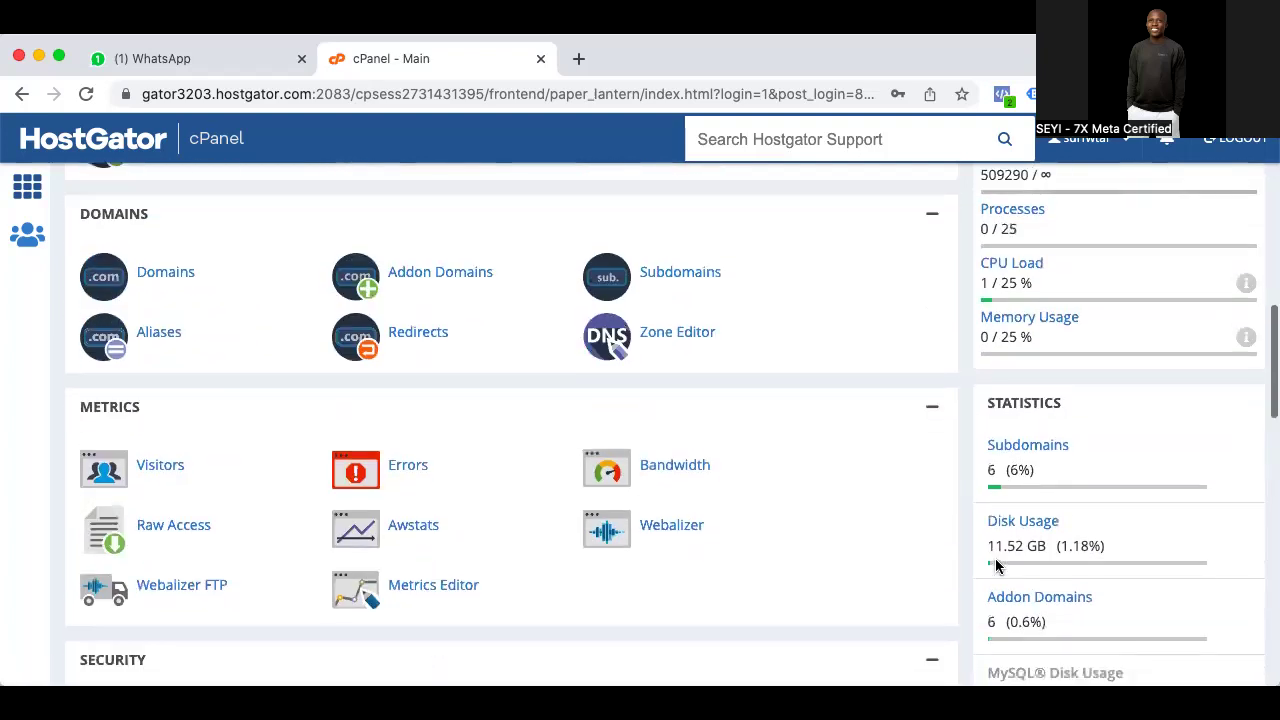
pyautogui.scroll(8, 632, 638)
pyautogui.scroll(3, 632, 638)
pyautogui.scroll(-5, 629, 640)
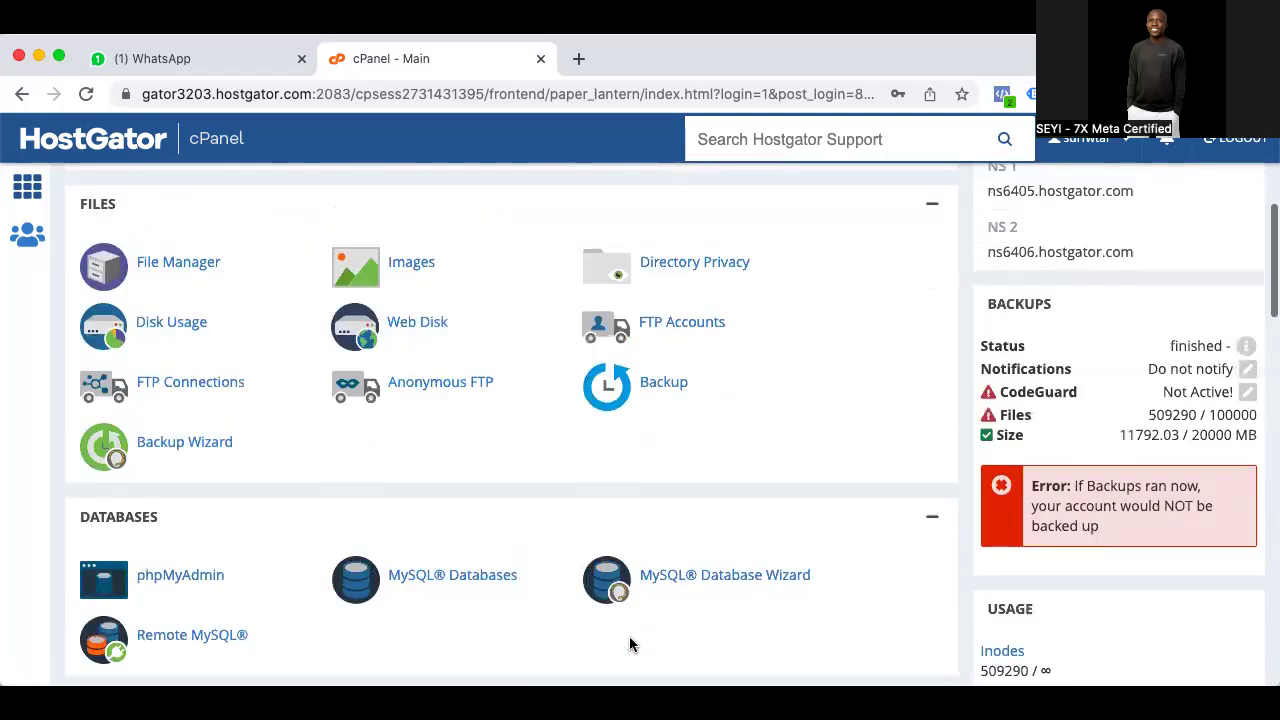
pyautogui.scroll(3, 220, 374)
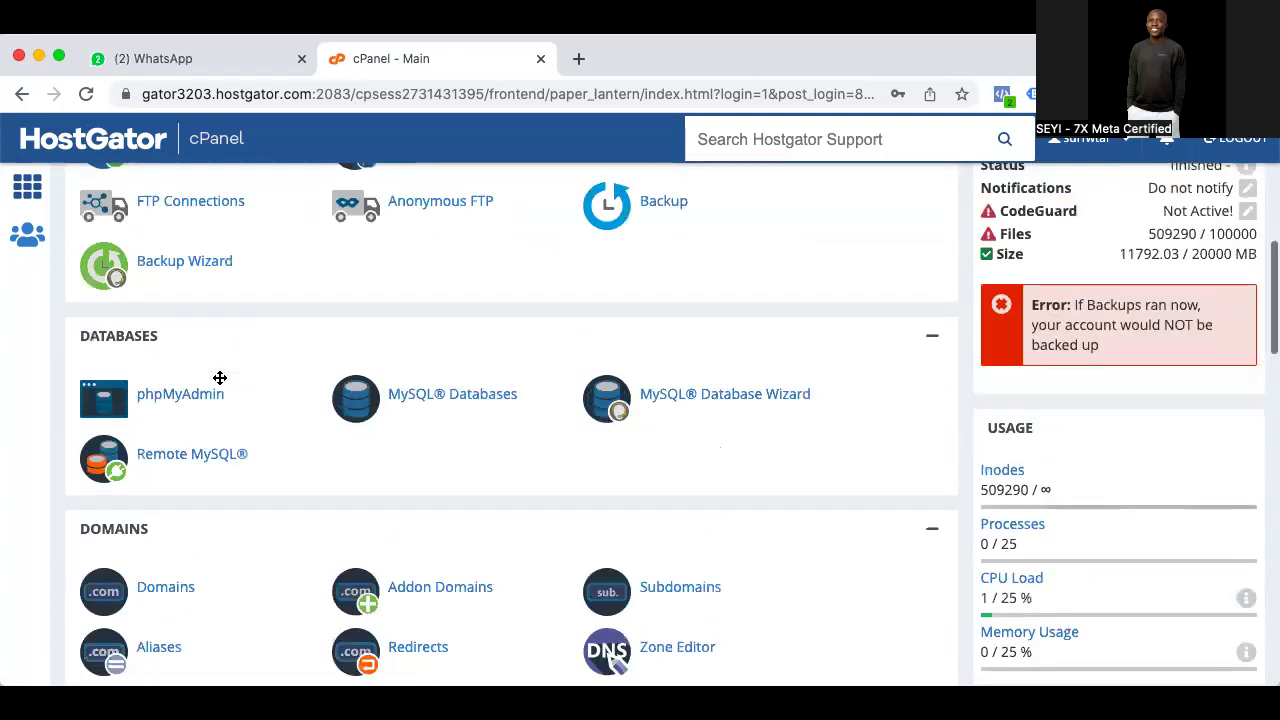
# Open the Addon Domains page and examine the list of addon domains with their document roots
pyautogui.scroll(-2, 383, 409)
pyautogui.click(411, 474)
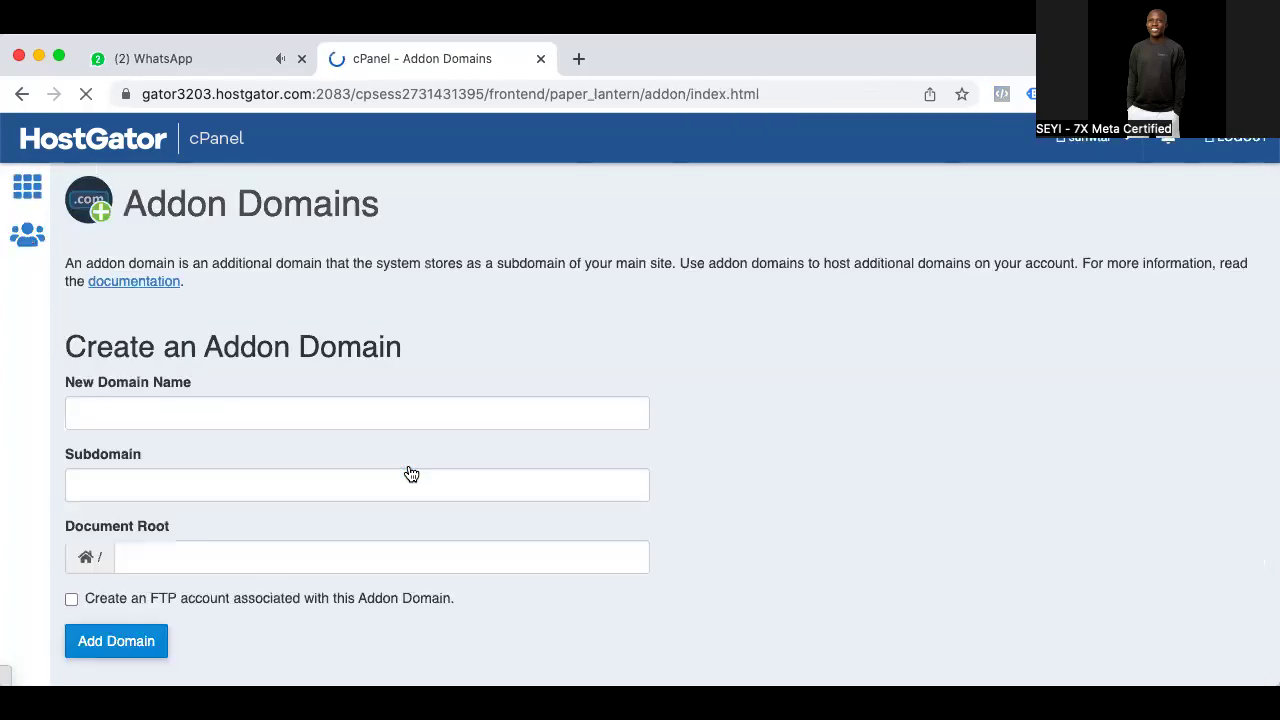
pyautogui.scroll(-5, 411, 474)
pyautogui.scroll(-2, 411, 474)
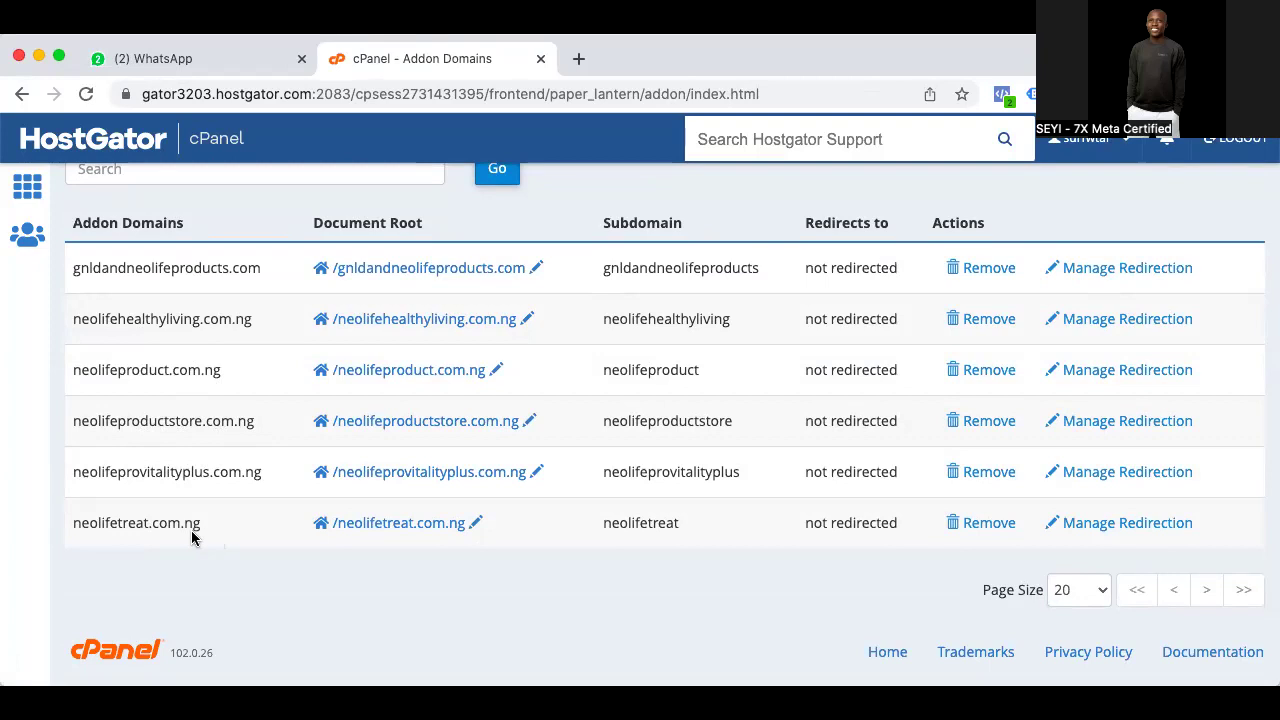
pyautogui.scroll(10, 193, 538)
# Return to the cPanel home page and open WordPress from the Softaculous Apps Installer scripts
pyautogui.click(38, 194)
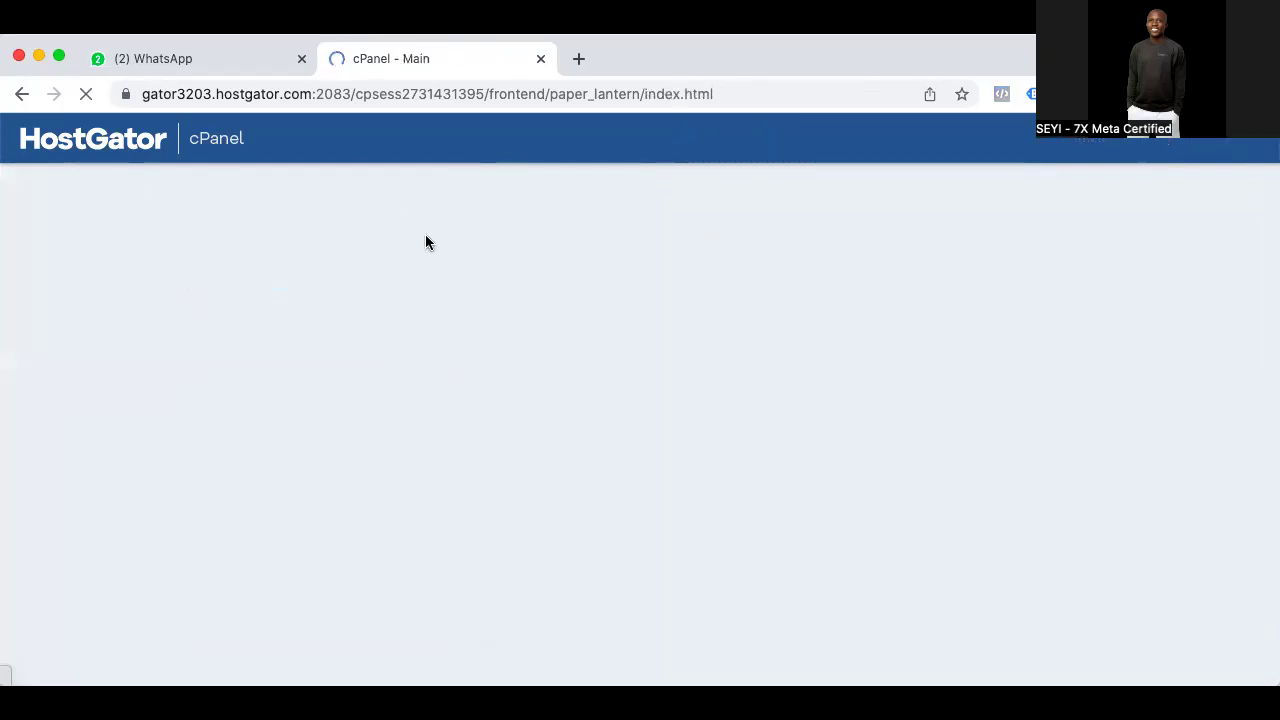
pyautogui.scroll(-4, 630, 468)
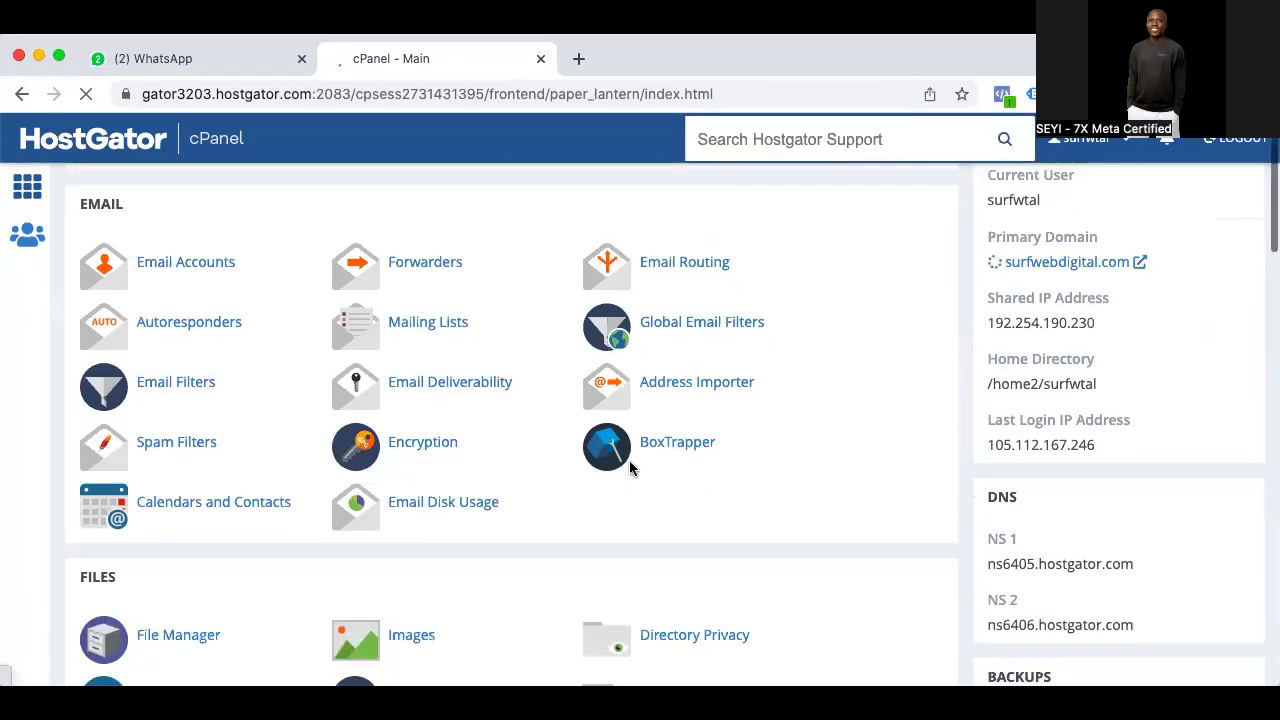
pyautogui.scroll(-6, 630, 468)
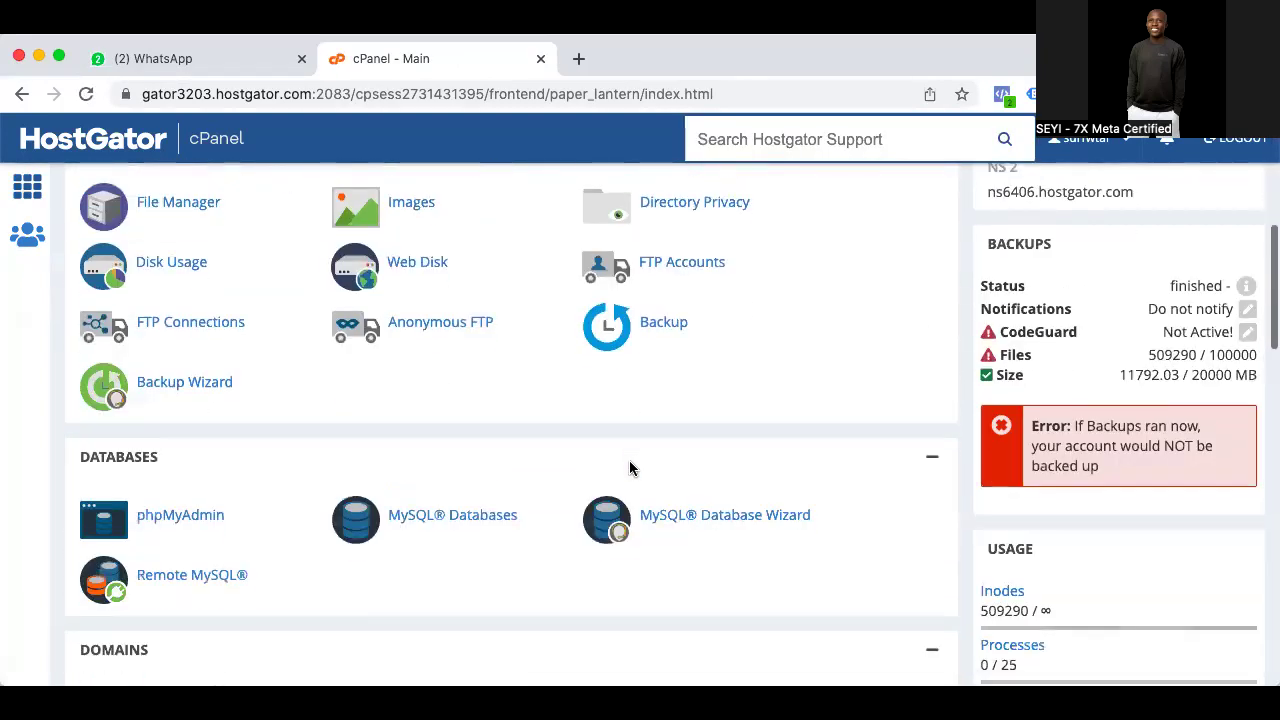
pyautogui.scroll(-6, 630, 468)
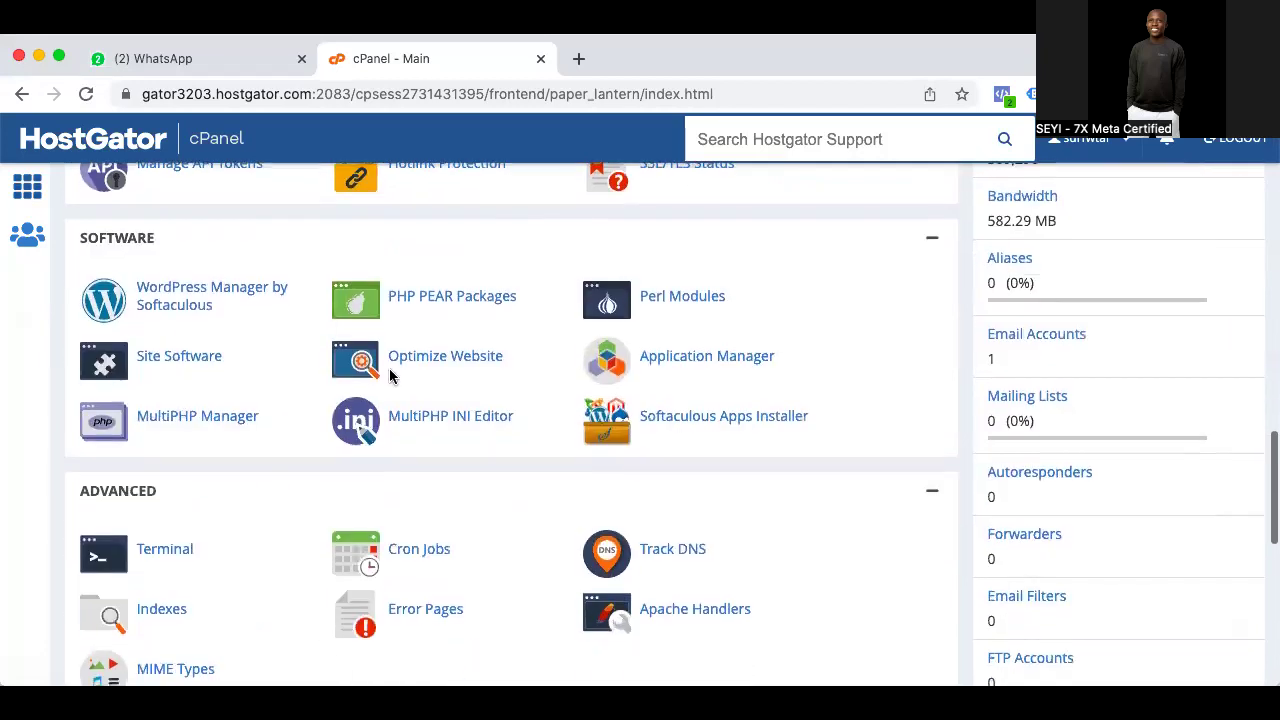
pyautogui.scroll(-3, 571, 436)
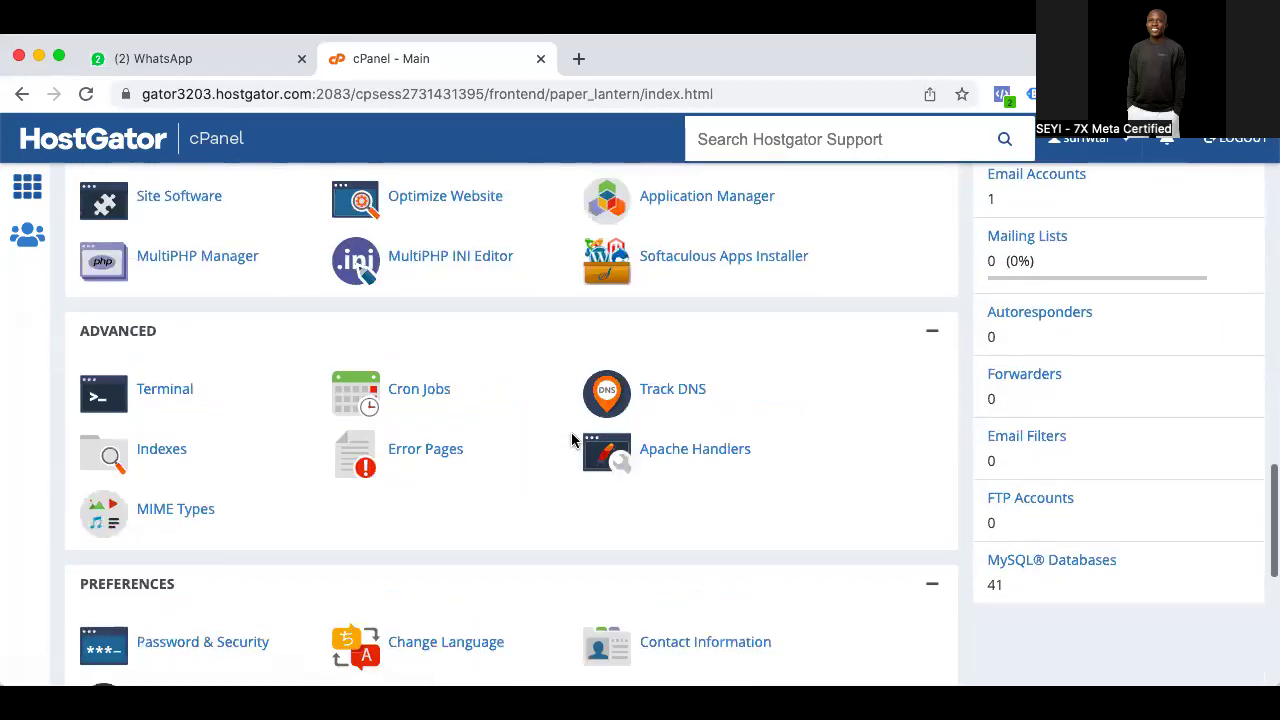
pyautogui.scroll(-8, 571, 440)
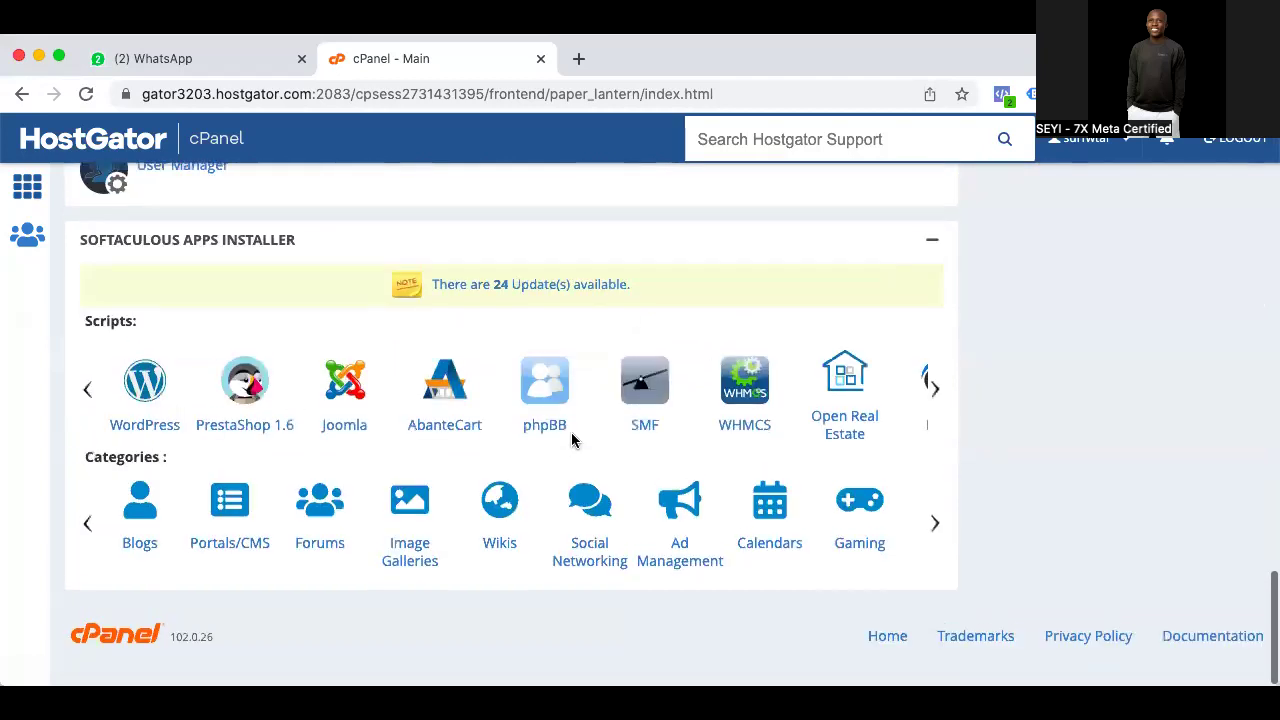
pyautogui.click(140, 413)
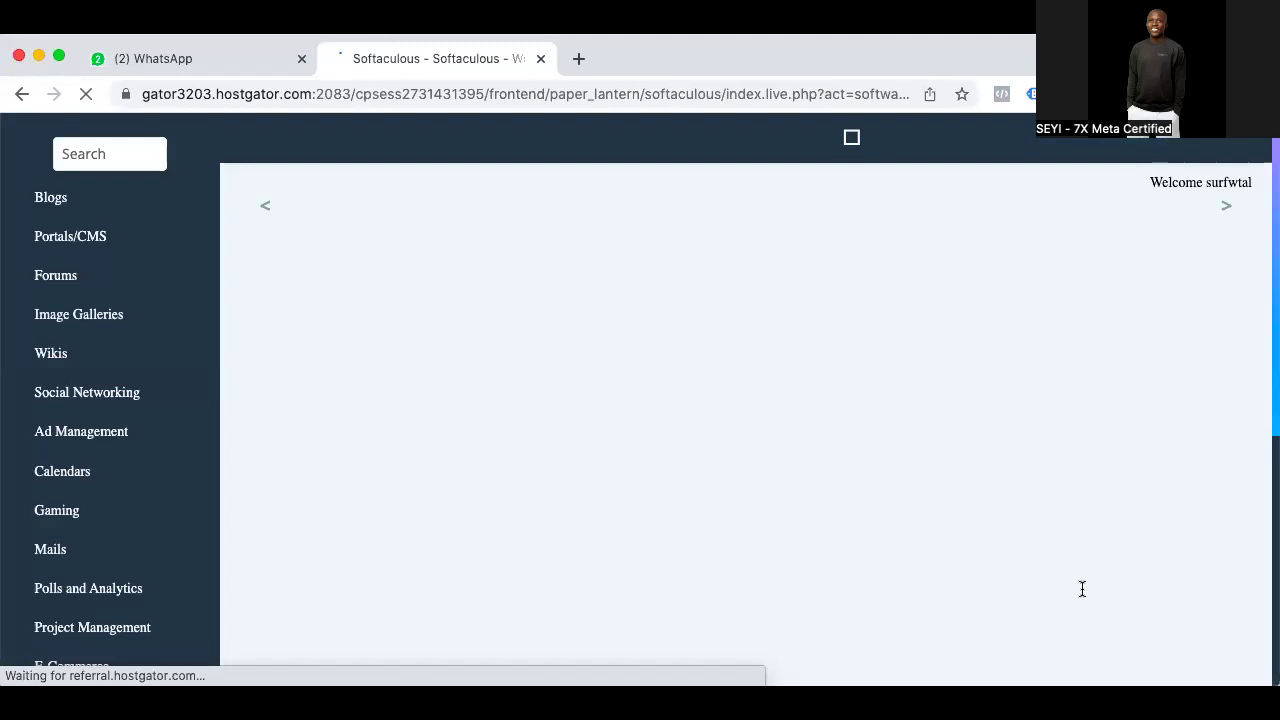
# Examine the WordPress overview and the list of current WordPress installations on the hosting account
pyautogui.scroll(-5, 941, 534)
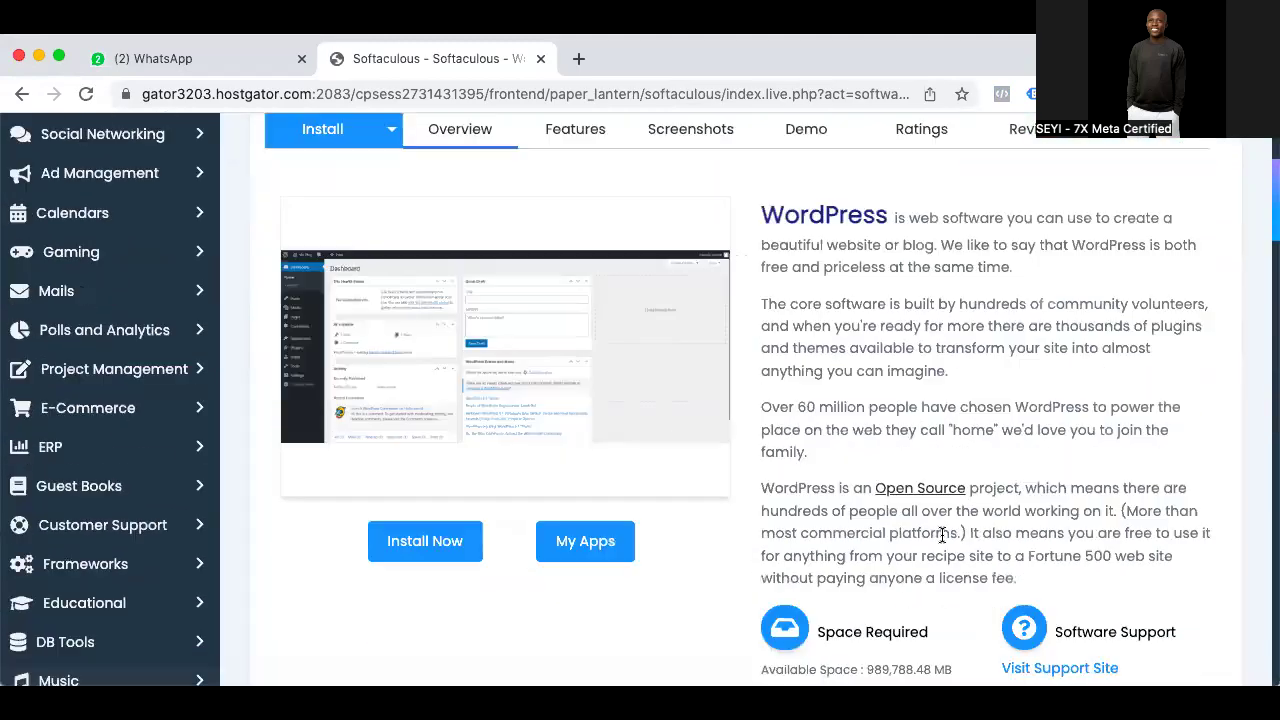
pyautogui.scroll(-4, 941, 532)
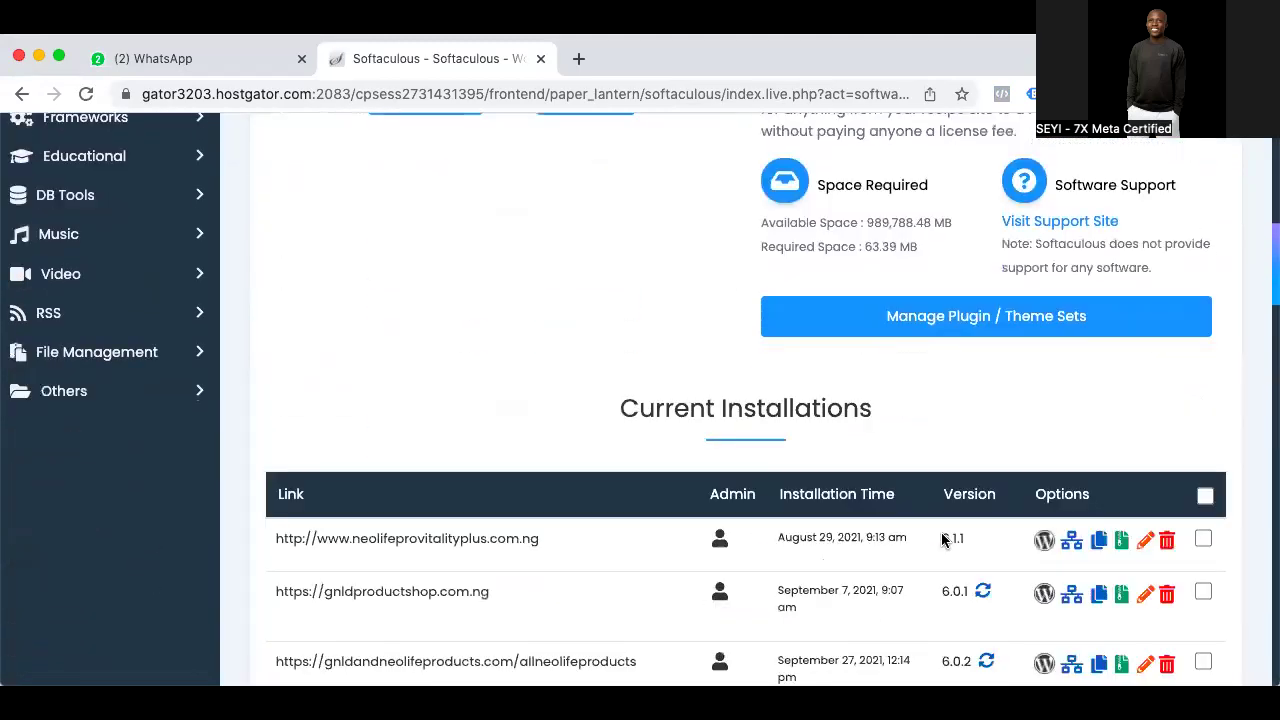
pyautogui.scroll(7, 941, 532)
pyautogui.scroll(-12, 941, 535)
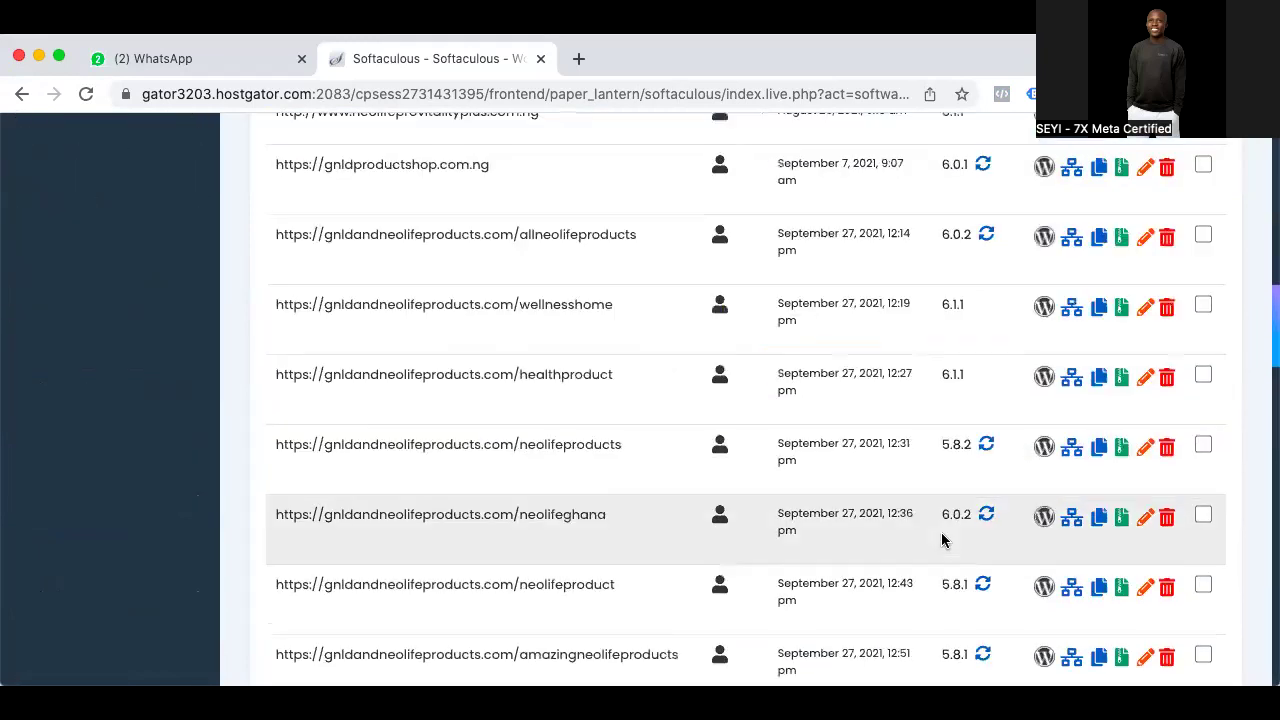
pyautogui.scroll(-8, 941, 533)
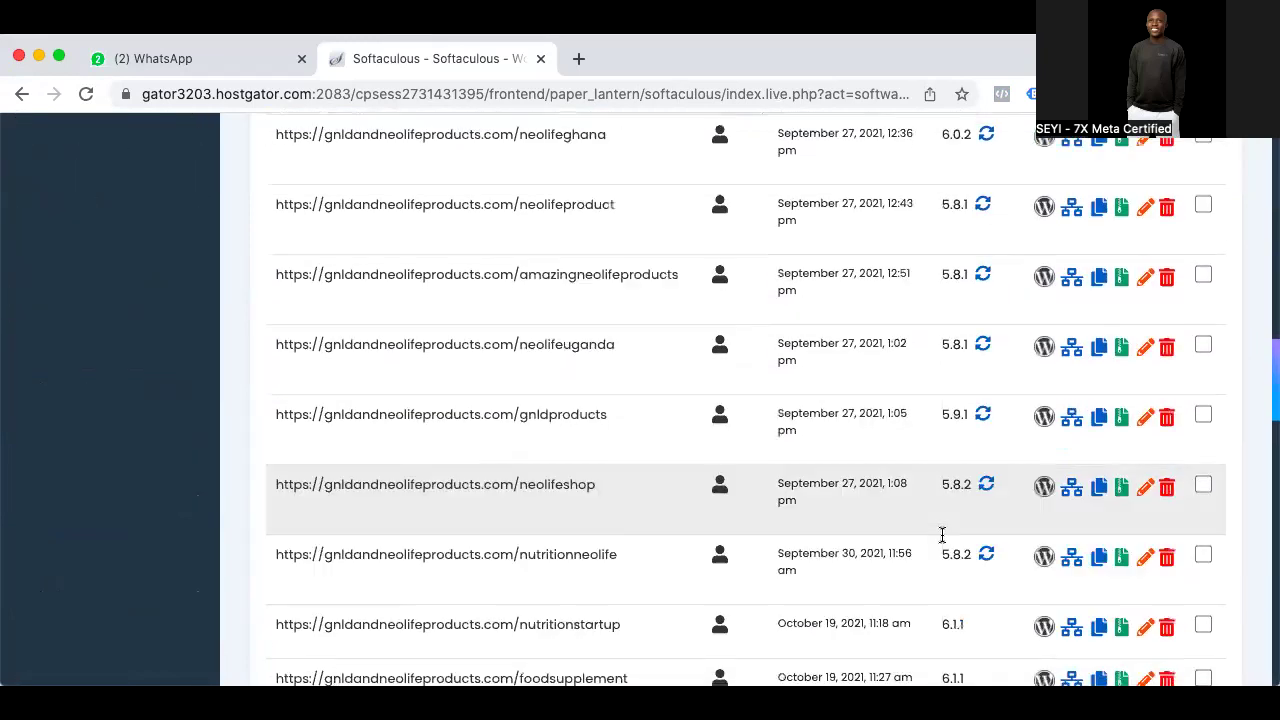
pyautogui.scroll(20, 943, 538)
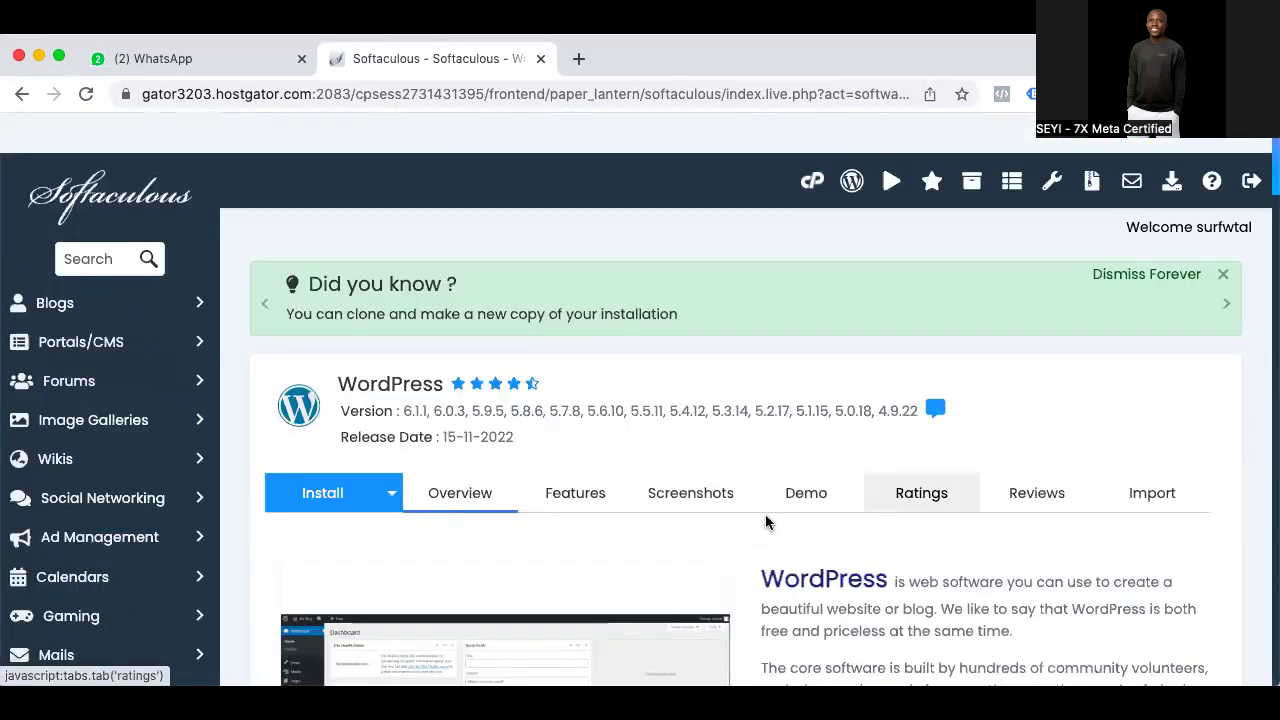
pyautogui.scroll(-2, 766, 520)
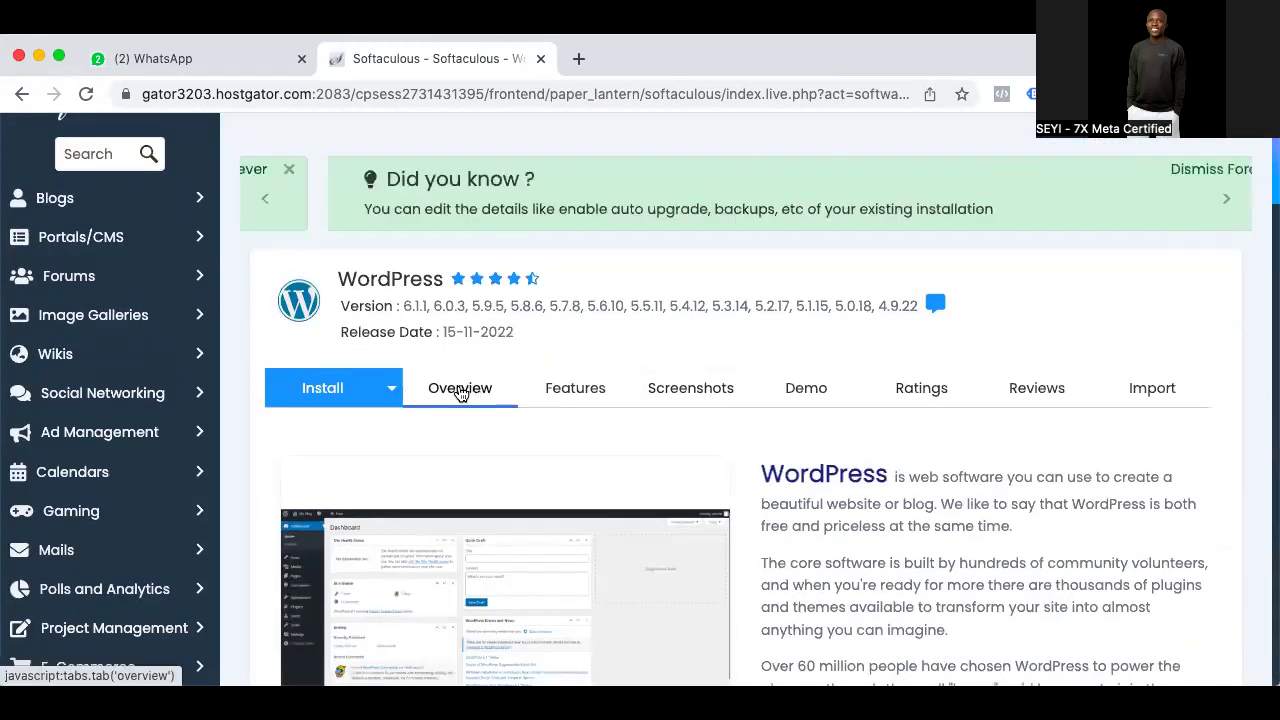
pyautogui.scroll(-3, 505, 485)
pyautogui.scroll(-7, 517, 490)
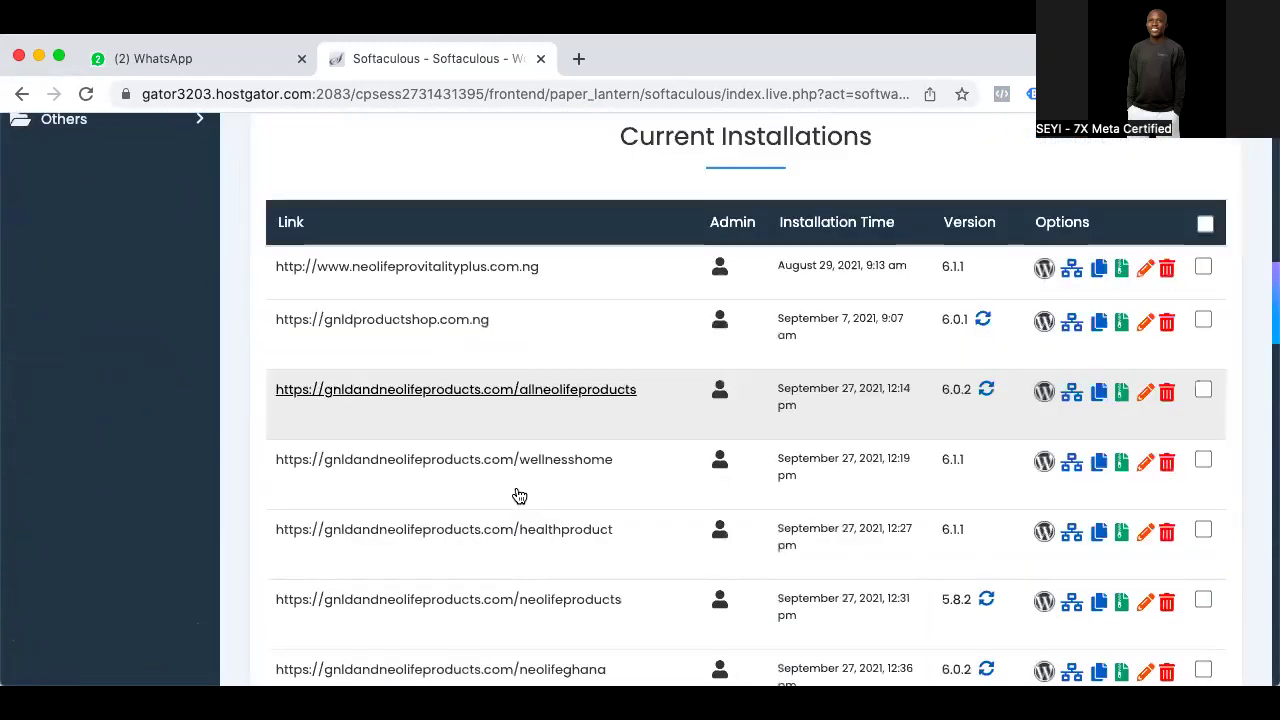
pyautogui.scroll(5, 517, 490)
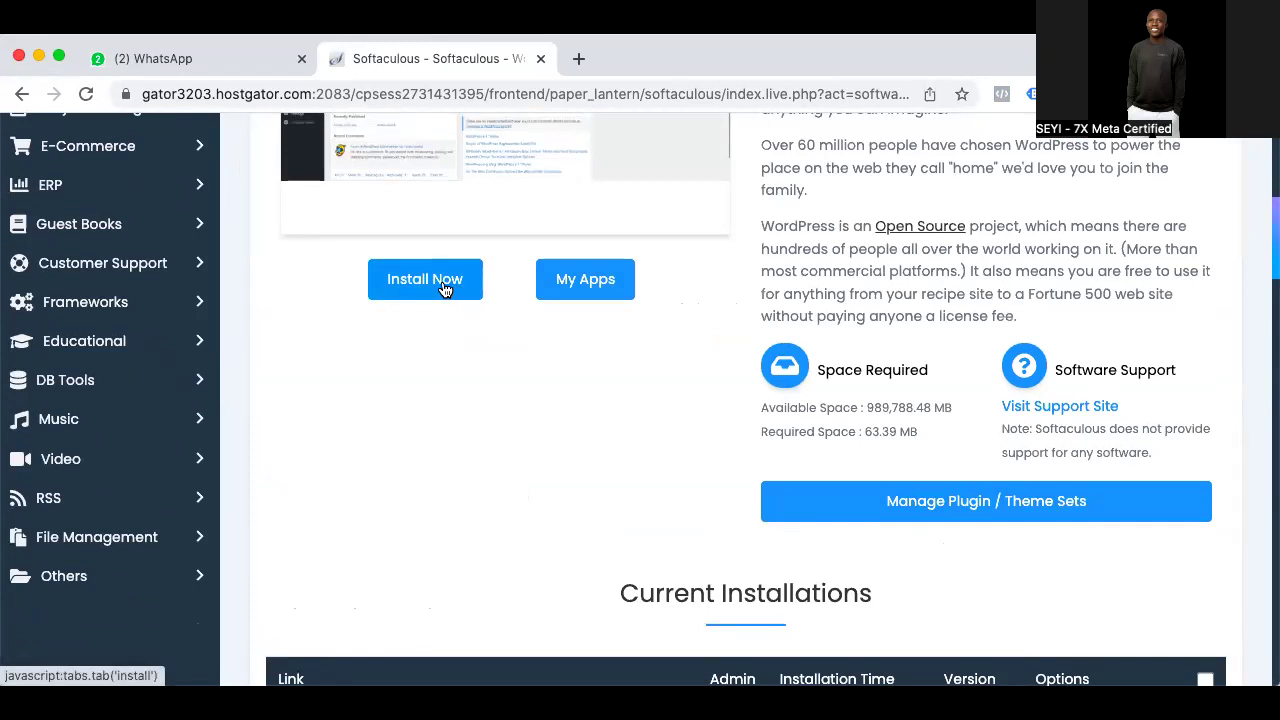
pyautogui.scroll(4, 444, 288)
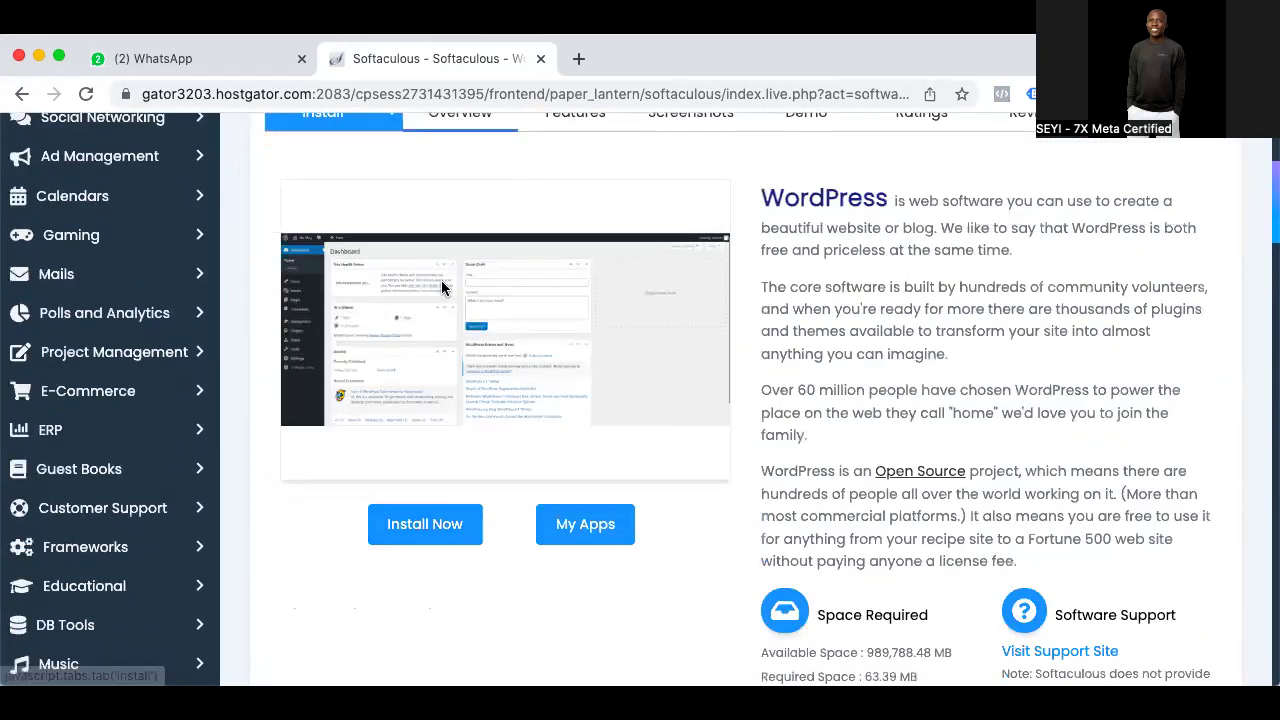
# Open the WordPress installation form and choose neolifehealthyliving.com.ng as the installation domain
pyautogui.click(338, 254)
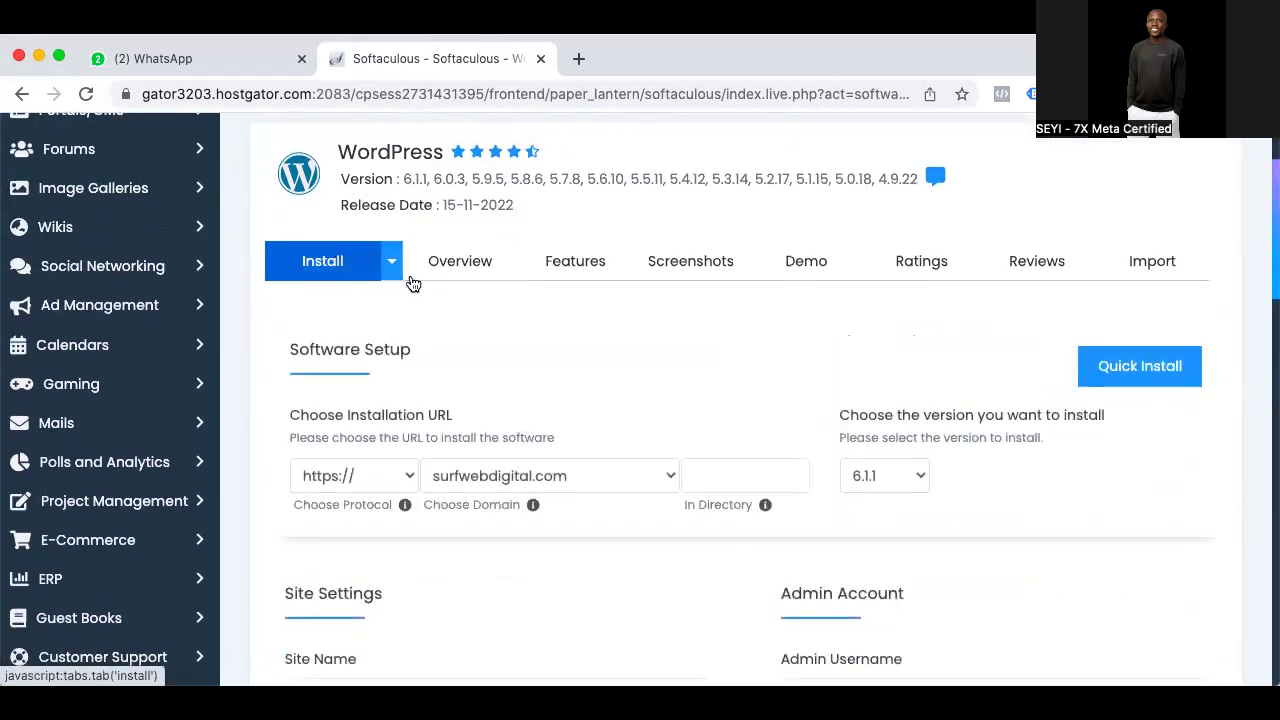
pyautogui.scroll(-3, 634, 366)
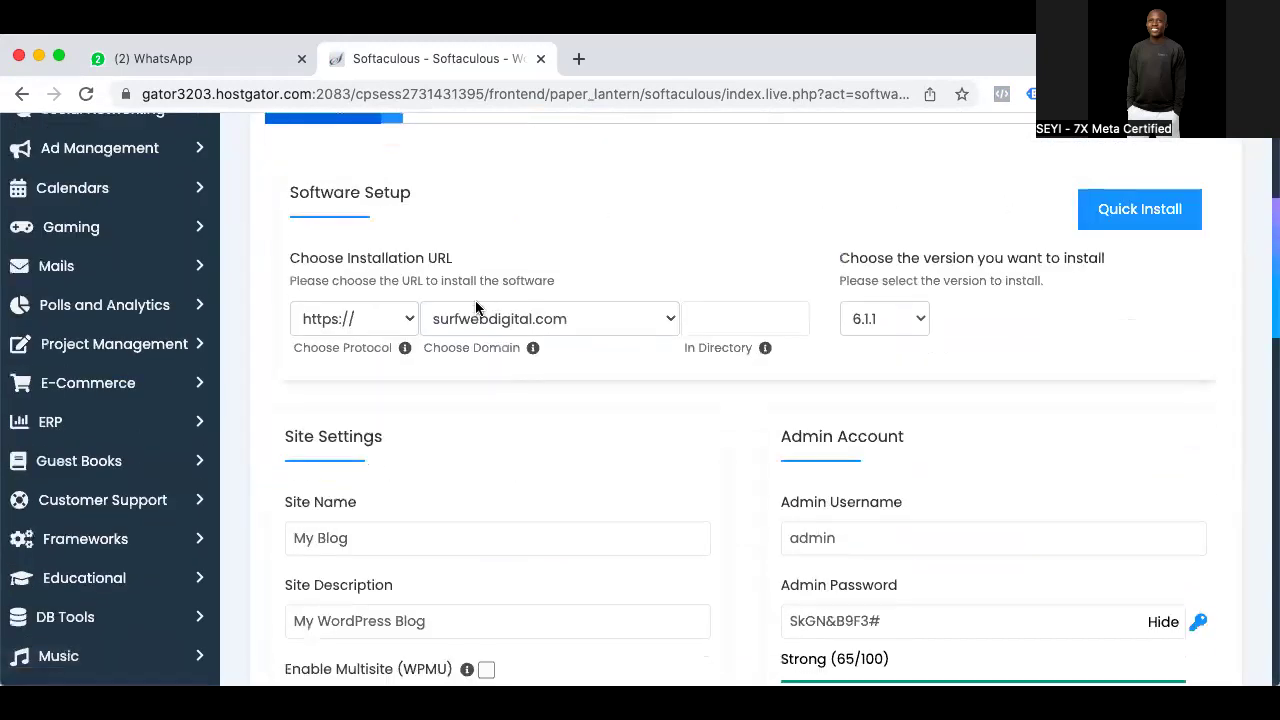
pyautogui.click(597, 326)
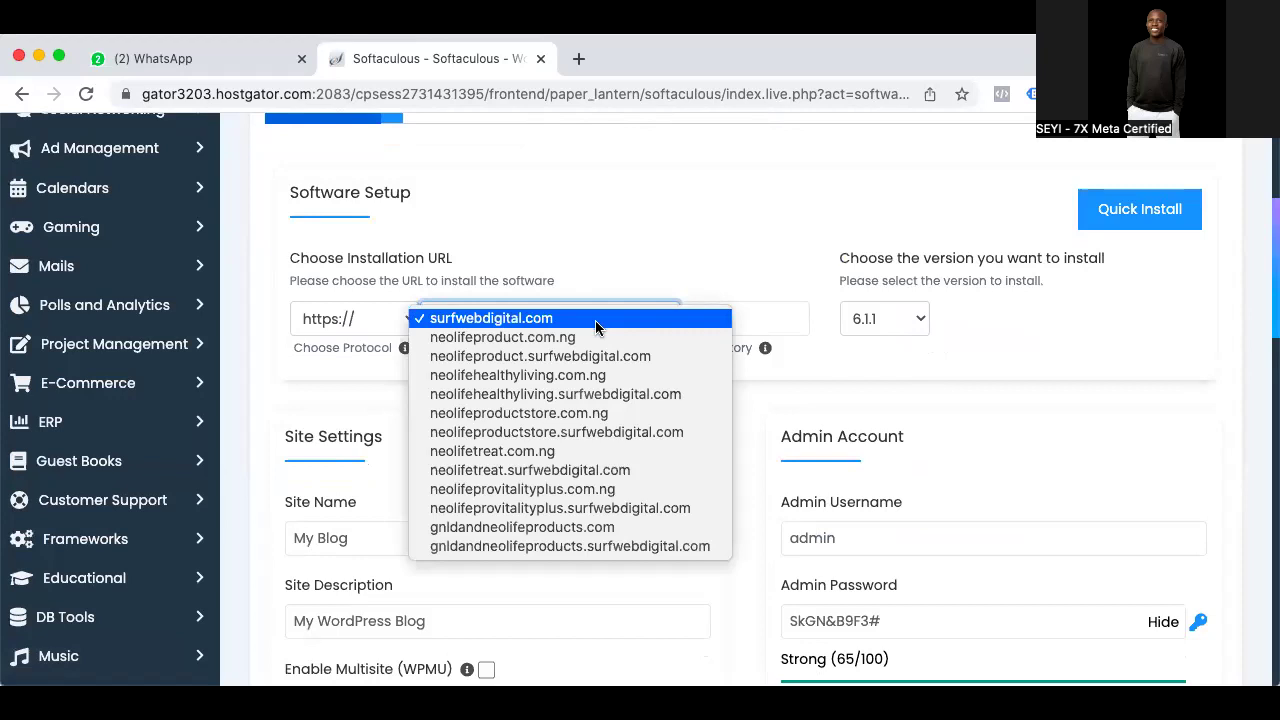
pyautogui.click(575, 378)
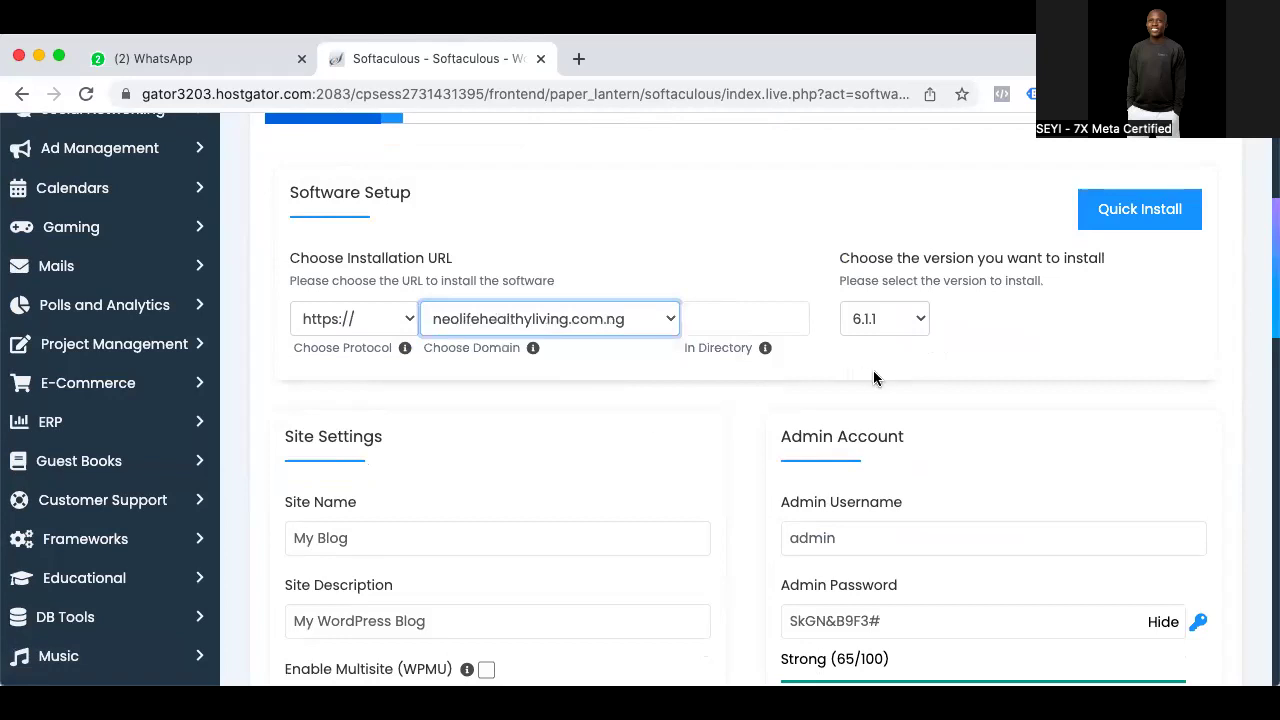
pyautogui.click(908, 318)
pyautogui.click(908, 318)
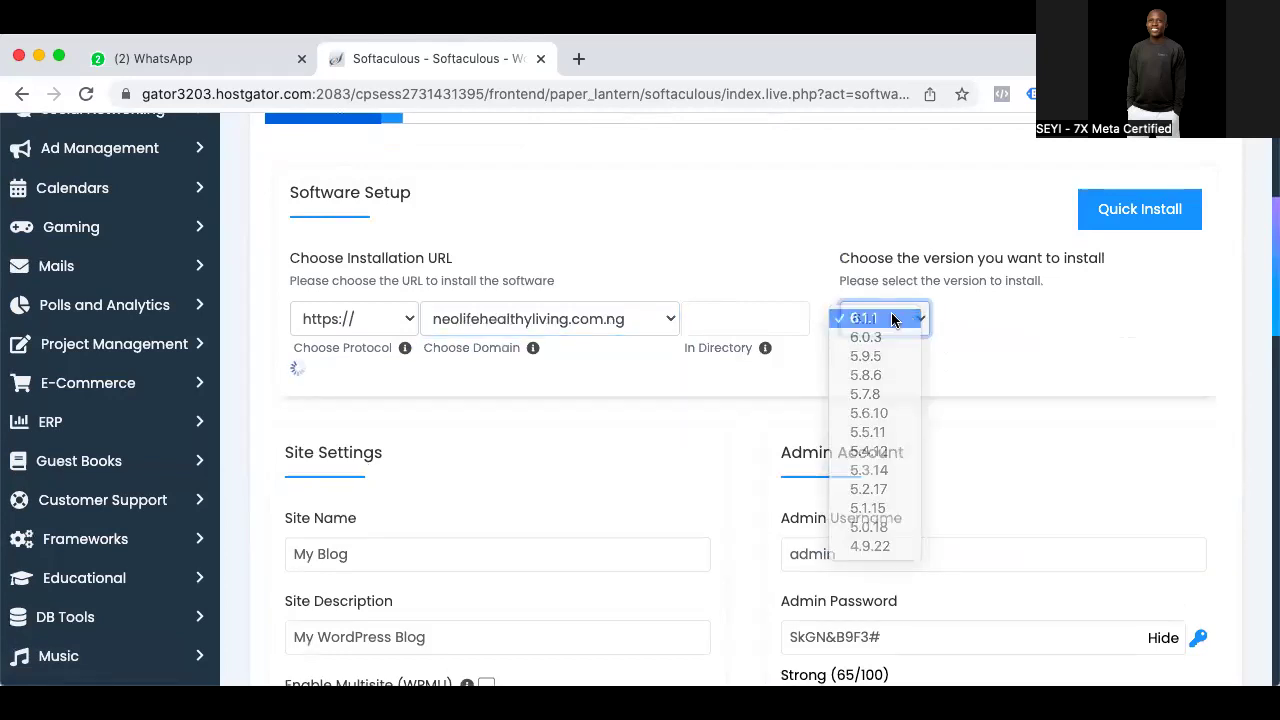
pyautogui.scroll(-2, 683, 374)
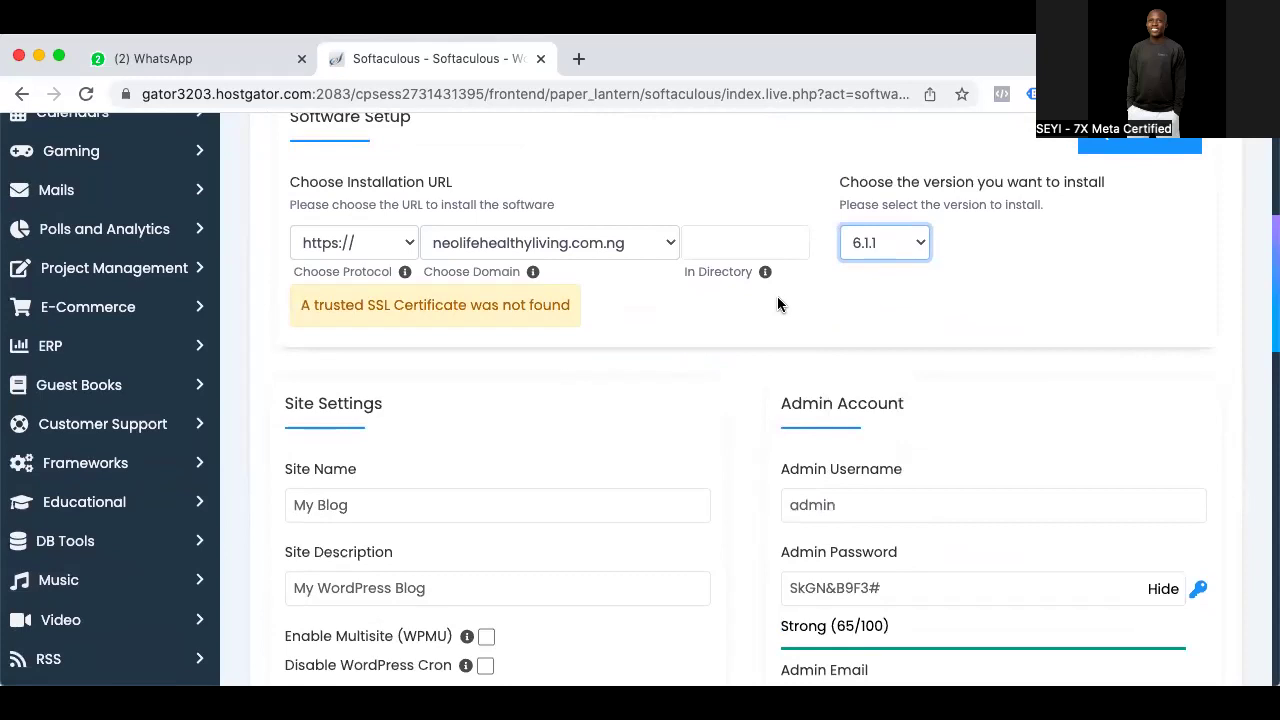
pyautogui.click(392, 240)
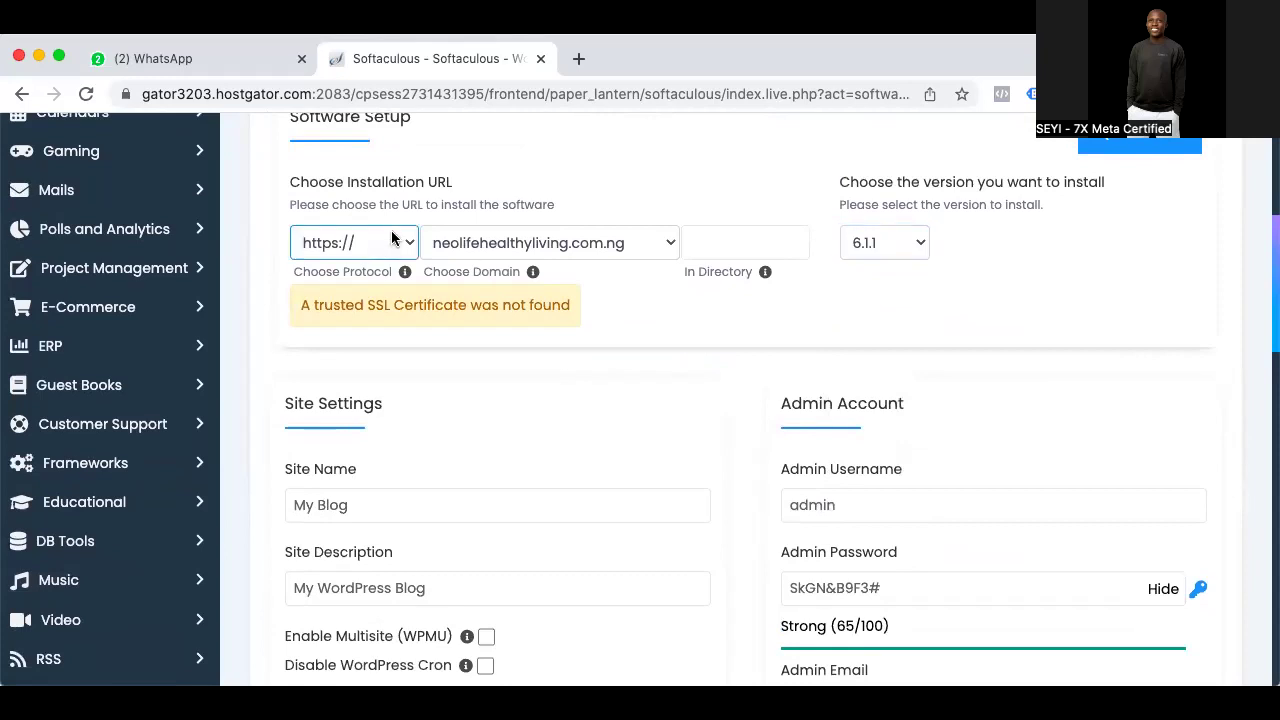
pyautogui.scroll(-3, 679, 322)
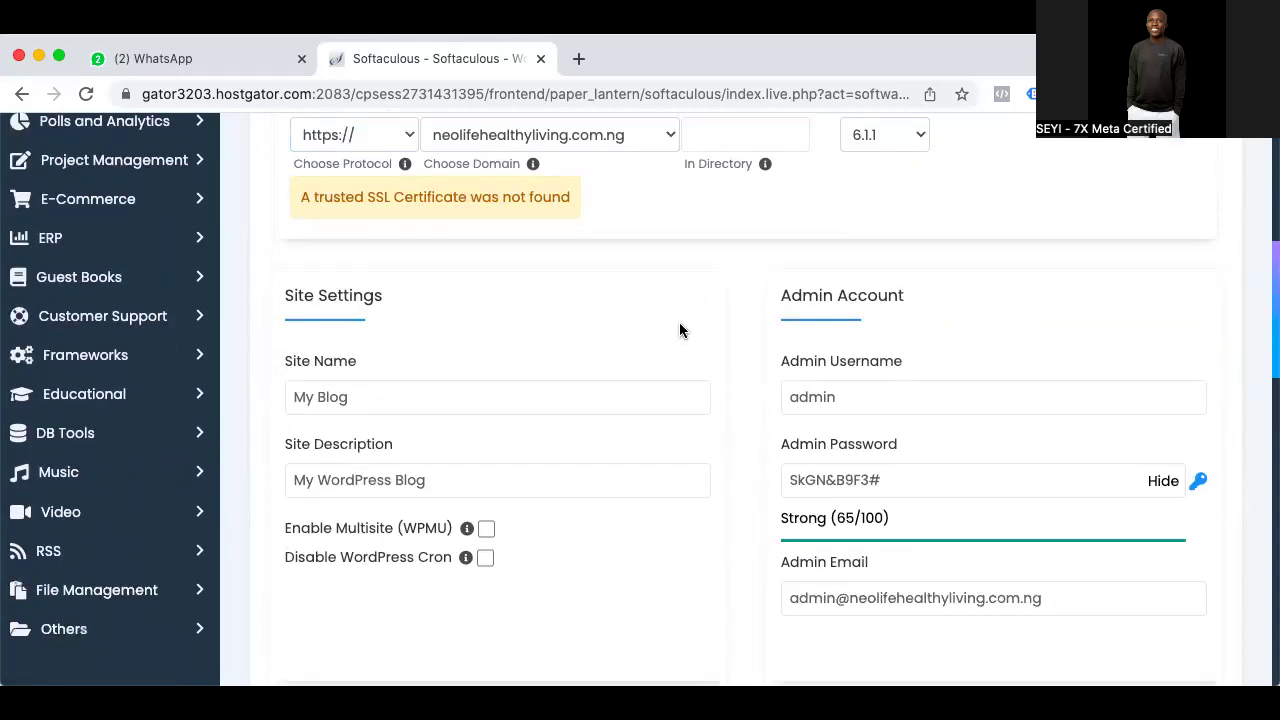
# Replace the default site name with neolifehealthyliving.com.ng in the WordPress site settings
pyautogui.click(371, 378)
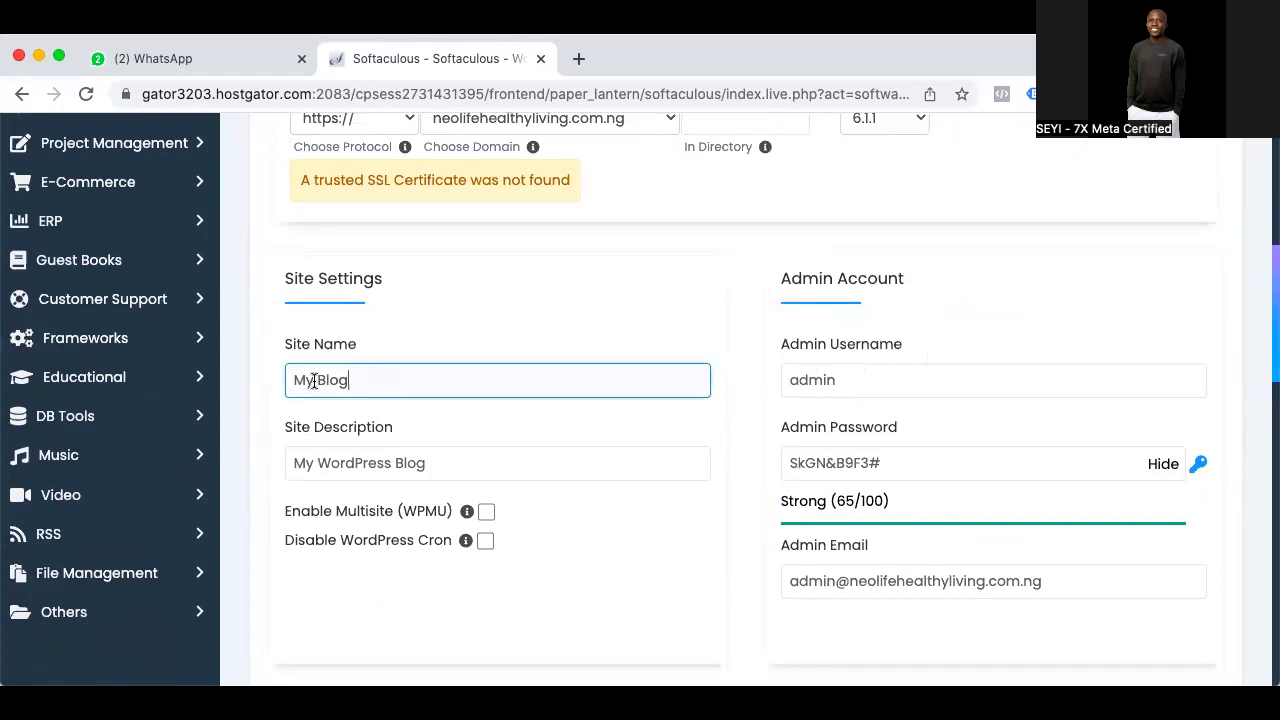
pyautogui.moveTo(309, 380); pyautogui.dragTo(512, 370)
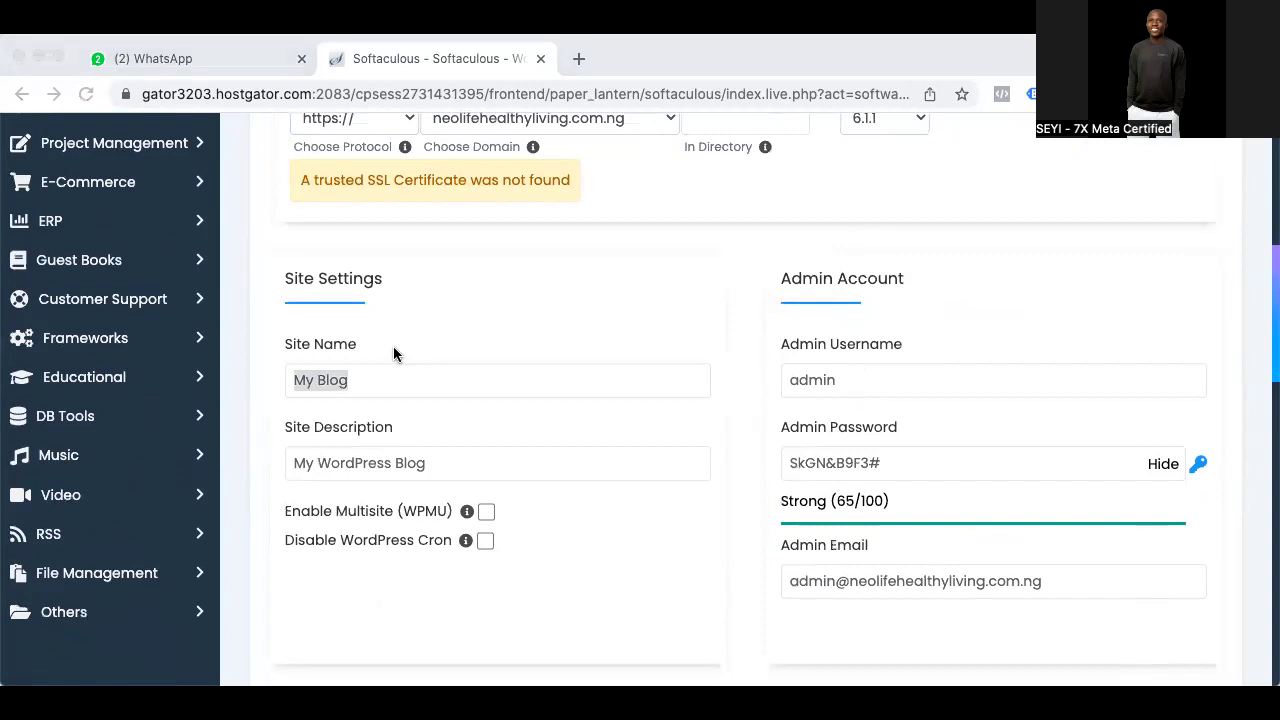
pyautogui.click(370, 390)
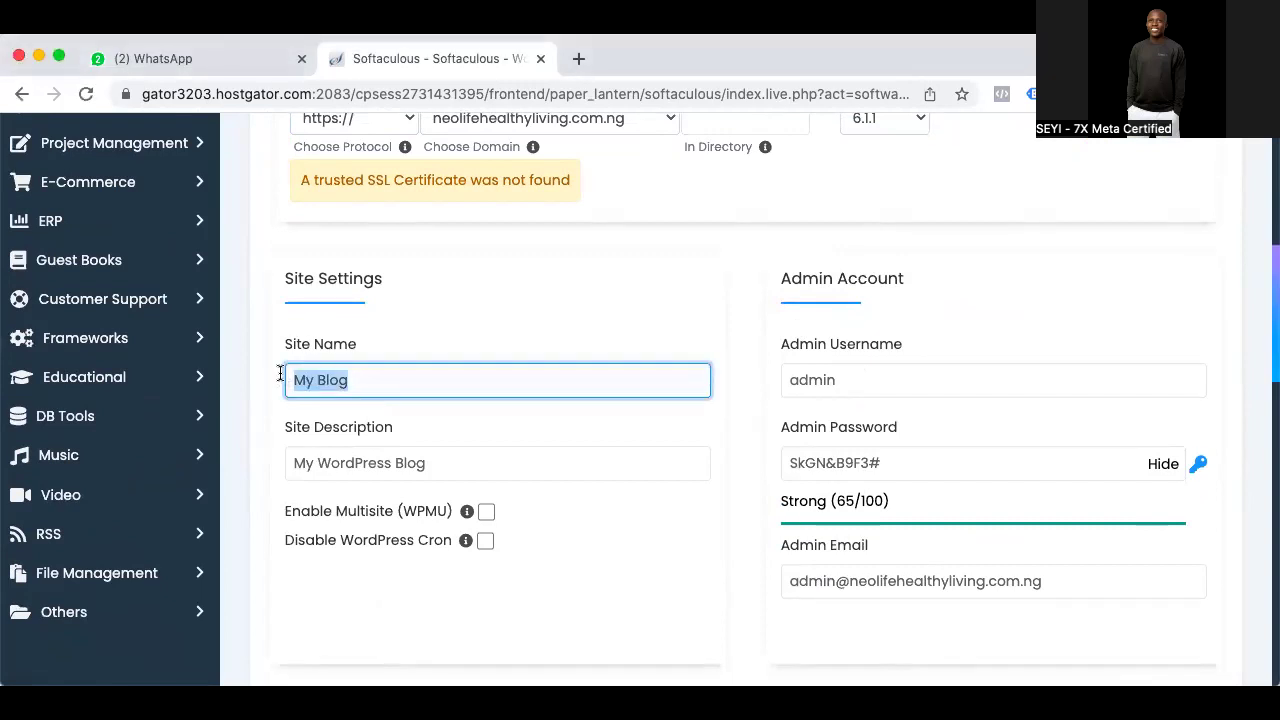
pyautogui.write('neolifehealthyliving.com.ng')
# Capitalize the N and L in the site name and add spaces so it reads Neolife healthy Living.com.ng
pyautogui.click(296, 378)
pyautogui.press('Delete')
pyautogui.write('N')
pyautogui.click(341, 379)
pyautogui.click(396, 380)
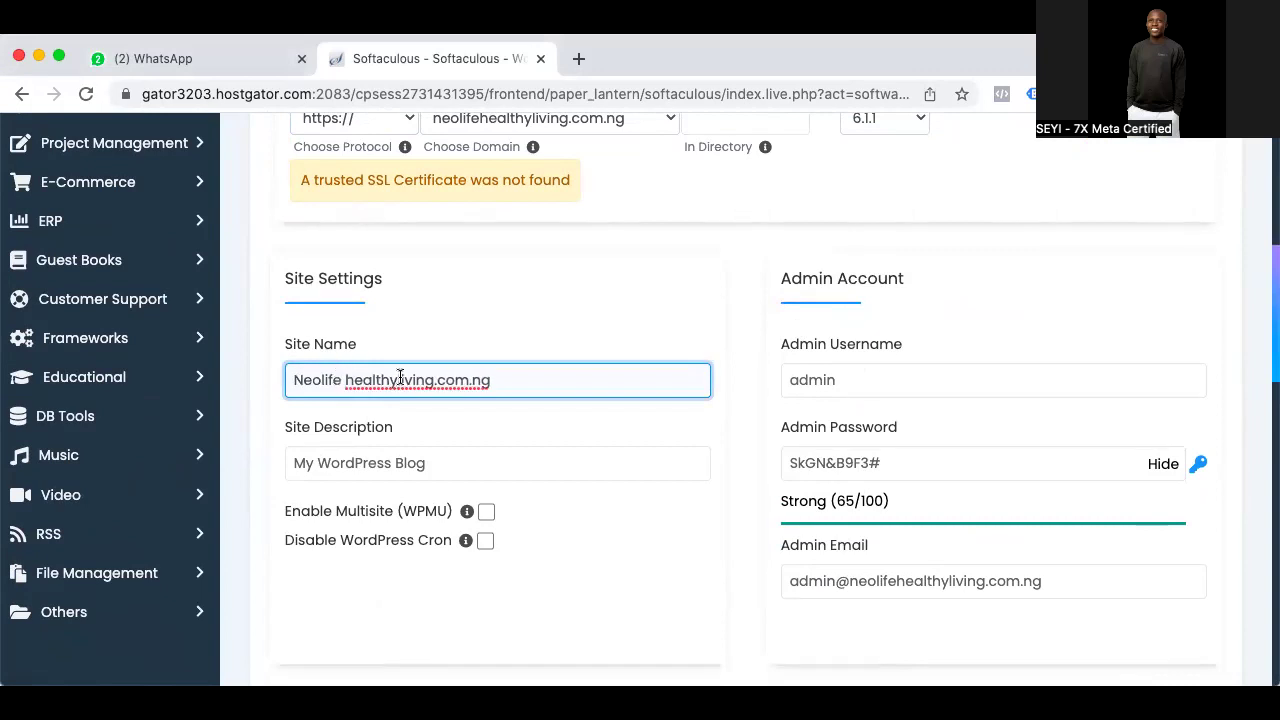
pyautogui.press('BackSpace')
pyautogui.press('BackSpace')
pyautogui.write('l')
pyautogui.press('BackSpace')
pyautogui.write('L')
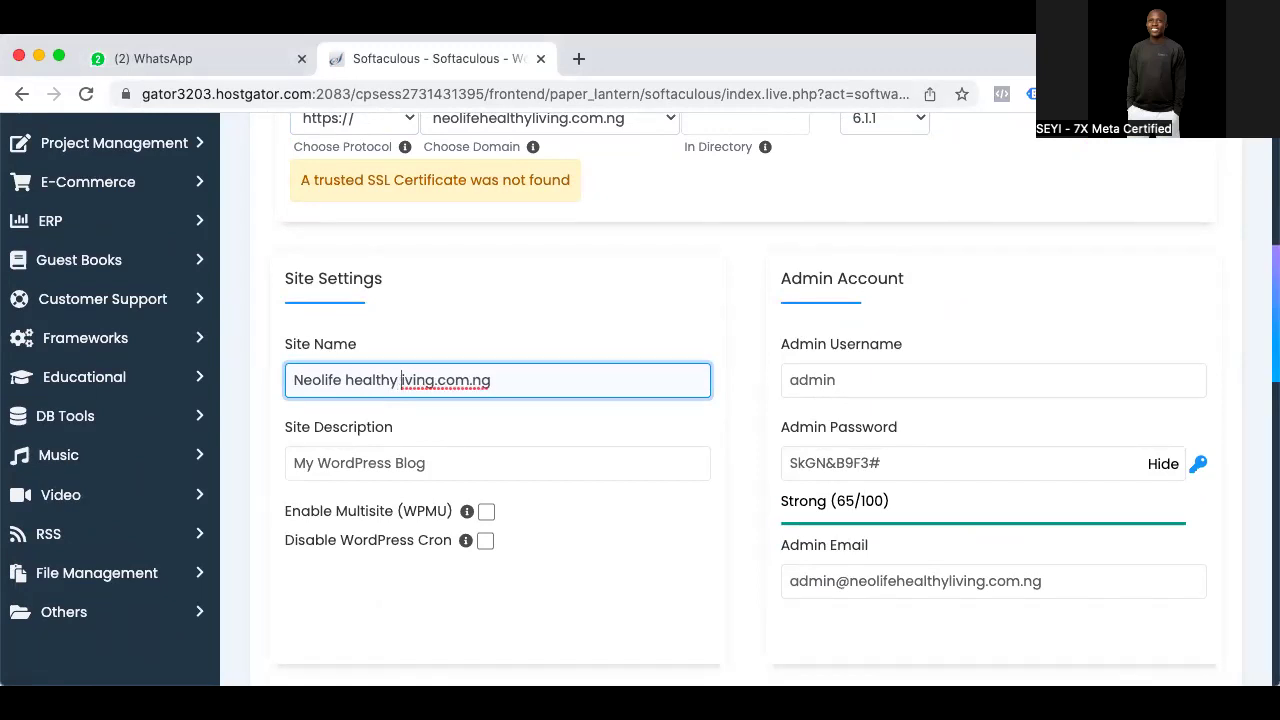
# Capitalize the H and remove the .com.ng ending so the site name reads Neolife Healthy Living
pyautogui.click(344, 380)
pyautogui.press('Delete')
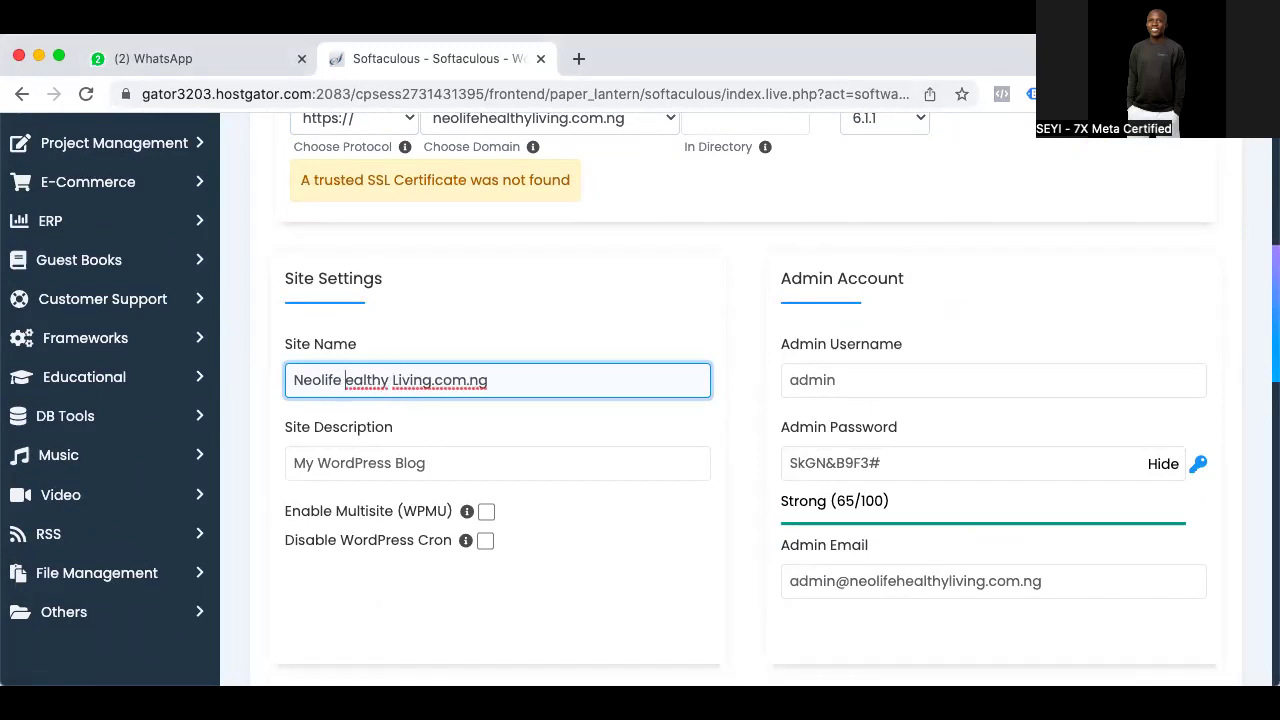
pyautogui.write('H')
pyautogui.moveTo(498, 380); pyautogui.dragTo(455, 382)
pyautogui.press('BackSpace')
pyautogui.press('BackSpace')
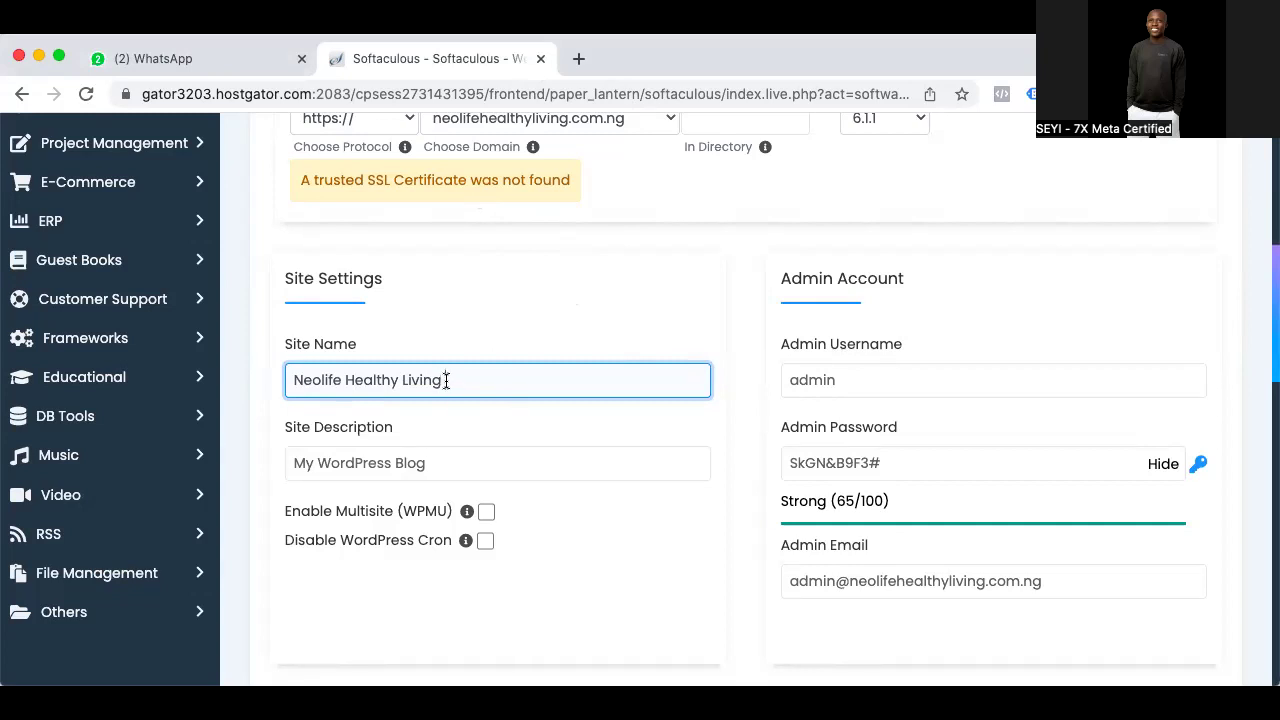
# Replace the default site description with Neolife Healthy Living
pyautogui.moveTo(443, 380); pyautogui.dragTo(278, 386)
pyautogui.click(358, 466)
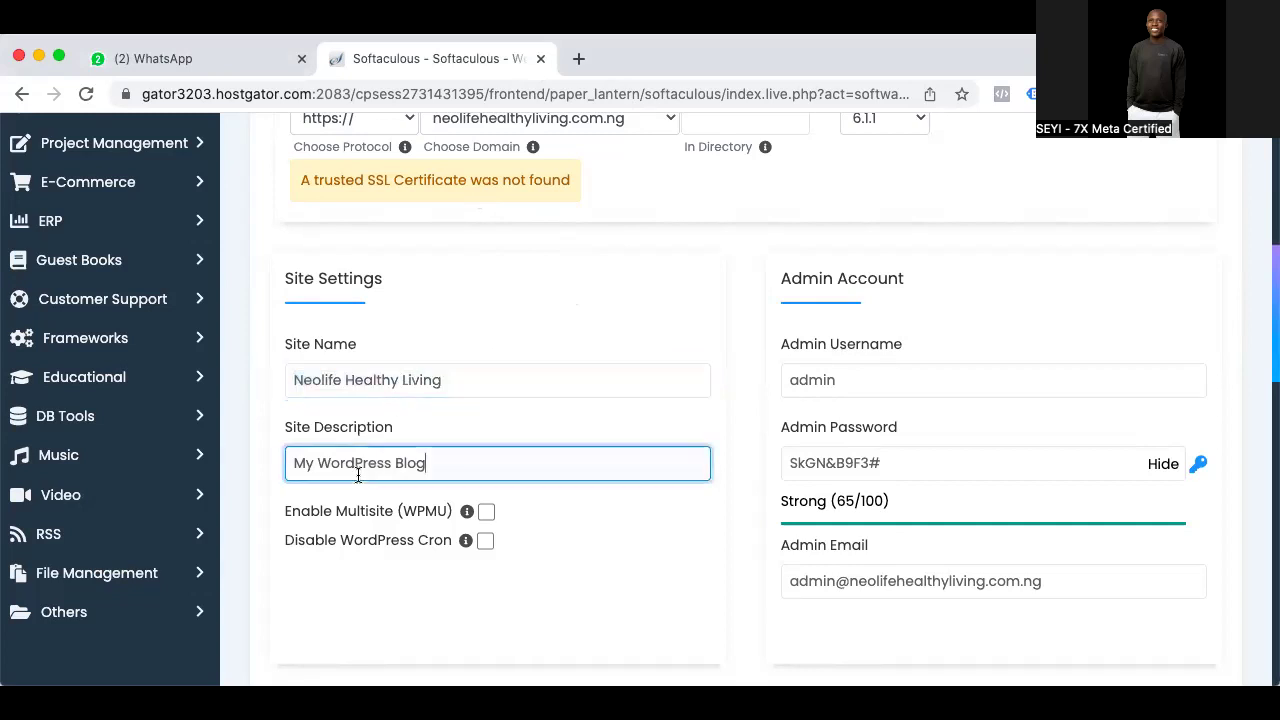
pyautogui.moveTo(434, 462); pyautogui.dragTo(212, 448)
pyautogui.write('Neolife Healthy Living')
# Clear the default admin username from the WordPress admin account settings
pyautogui.click(850, 379)
pyautogui.hotkey('ctrl', 'a')
pyautogui.press('BackSpace')
pyautogui.click(660, 378)
pyautogui.click(708, 280)
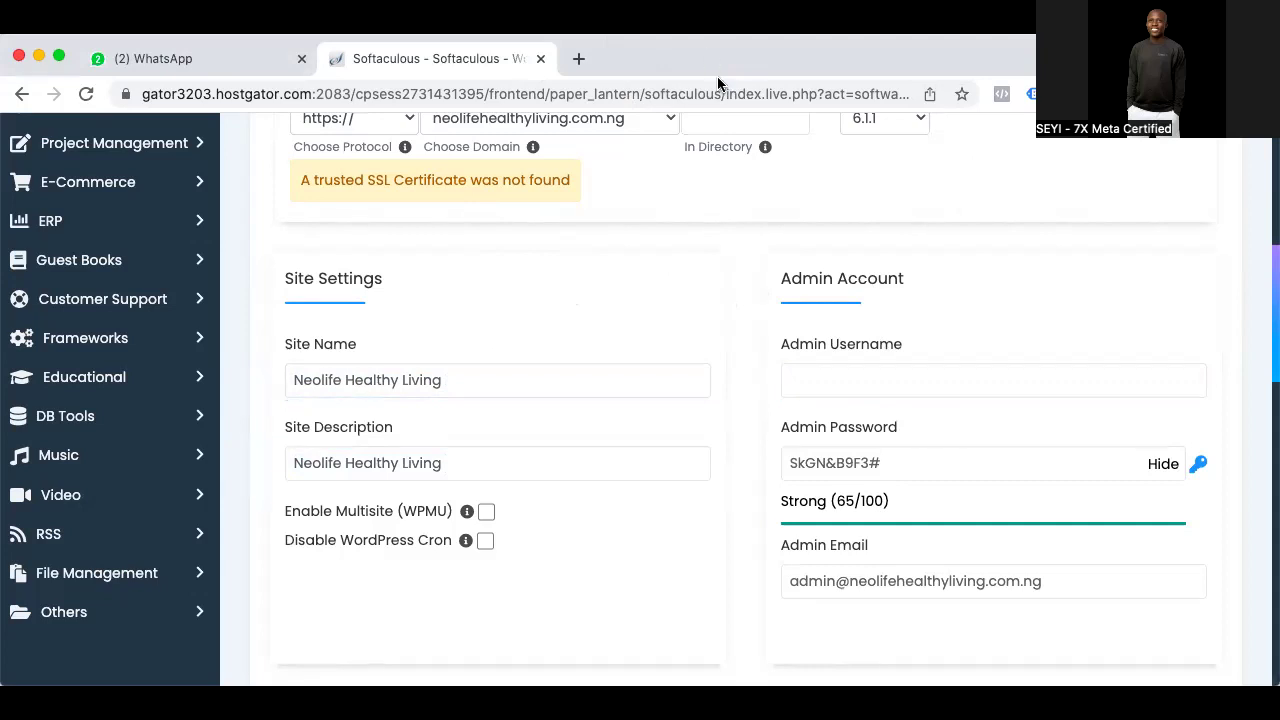
# Clear the generated admin password and the default admin email address
pyautogui.scroll(-1, 893, 420)
pyautogui.click(893, 418)
pyautogui.moveTo(923, 428); pyautogui.dragTo(779, 428)
pyautogui.press('BackSpace')
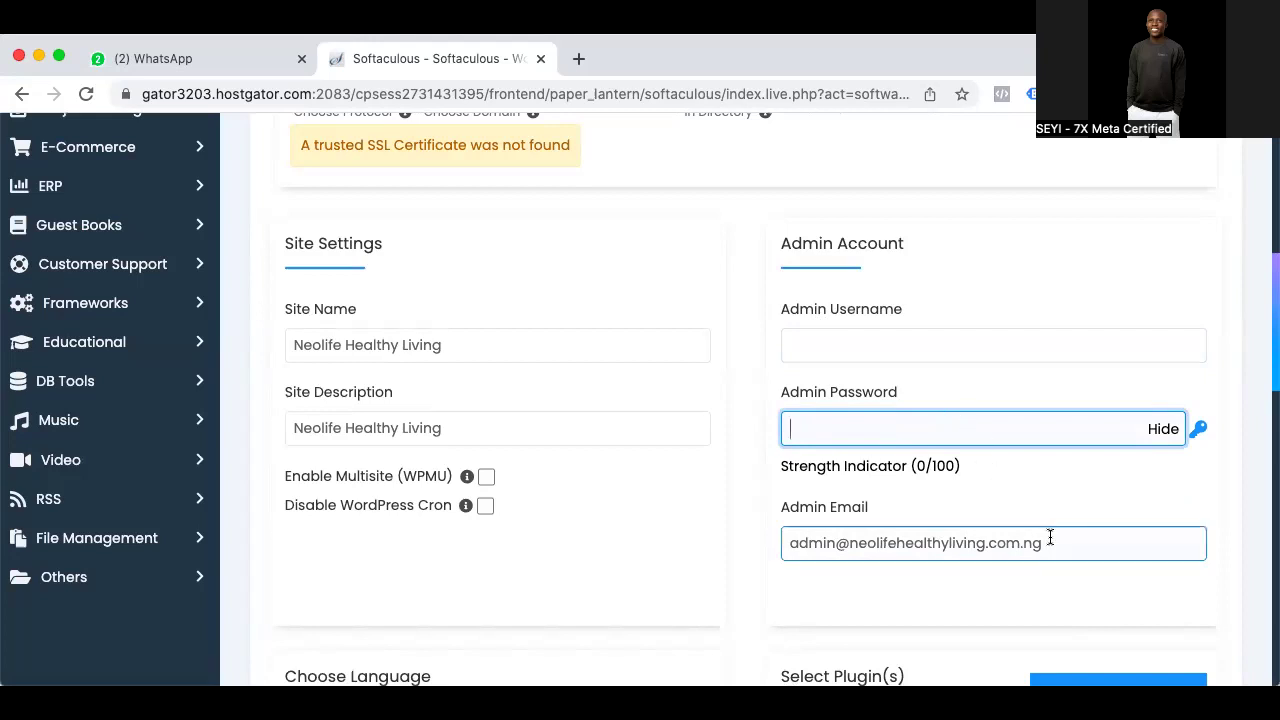
pyautogui.moveTo(1048, 540); pyautogui.dragTo(745, 521)
pyautogui.press('BackSpace')
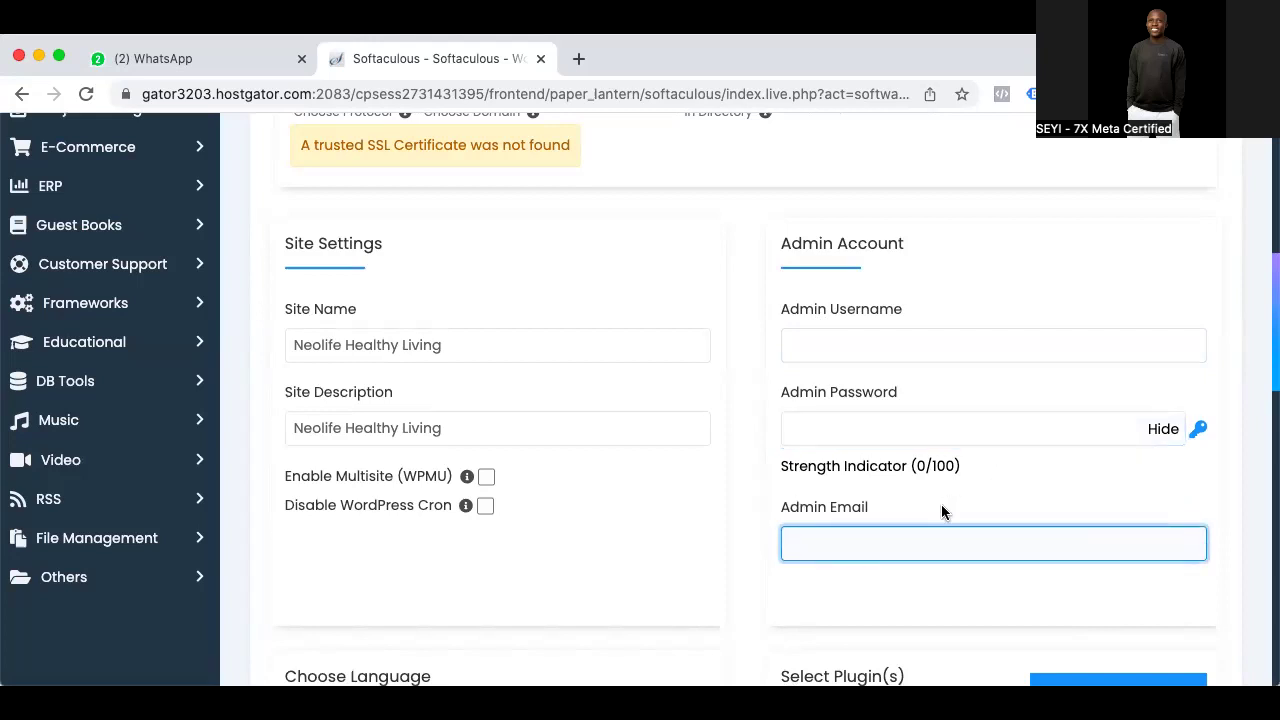
pyautogui.scroll(-2, 943, 514)
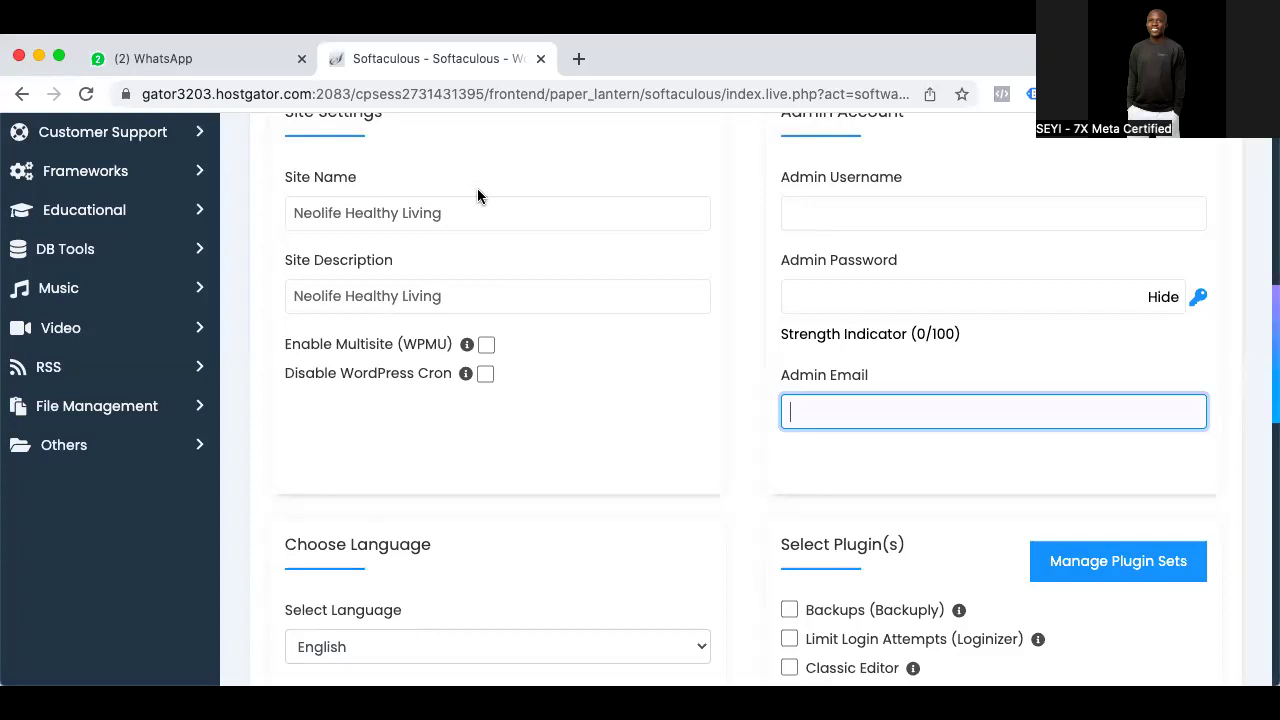
pyautogui.scroll(3, 833, 390)
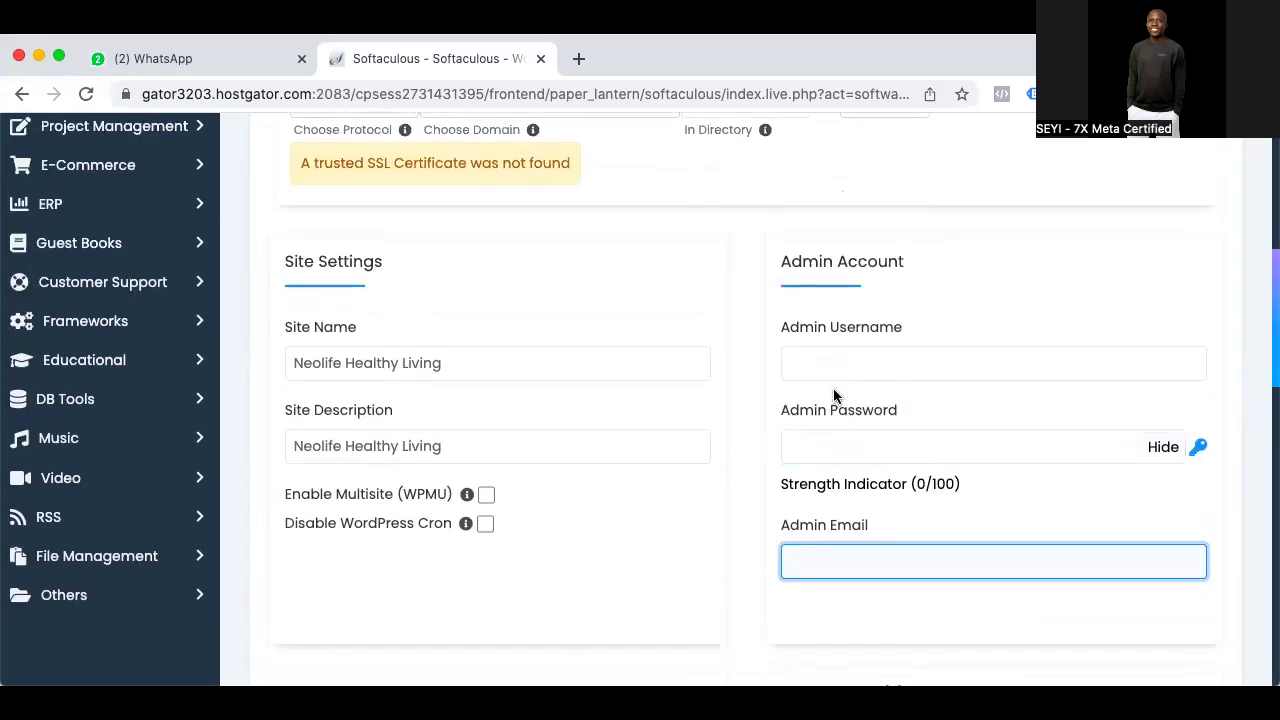
pyautogui.scroll(-1, 833, 388)
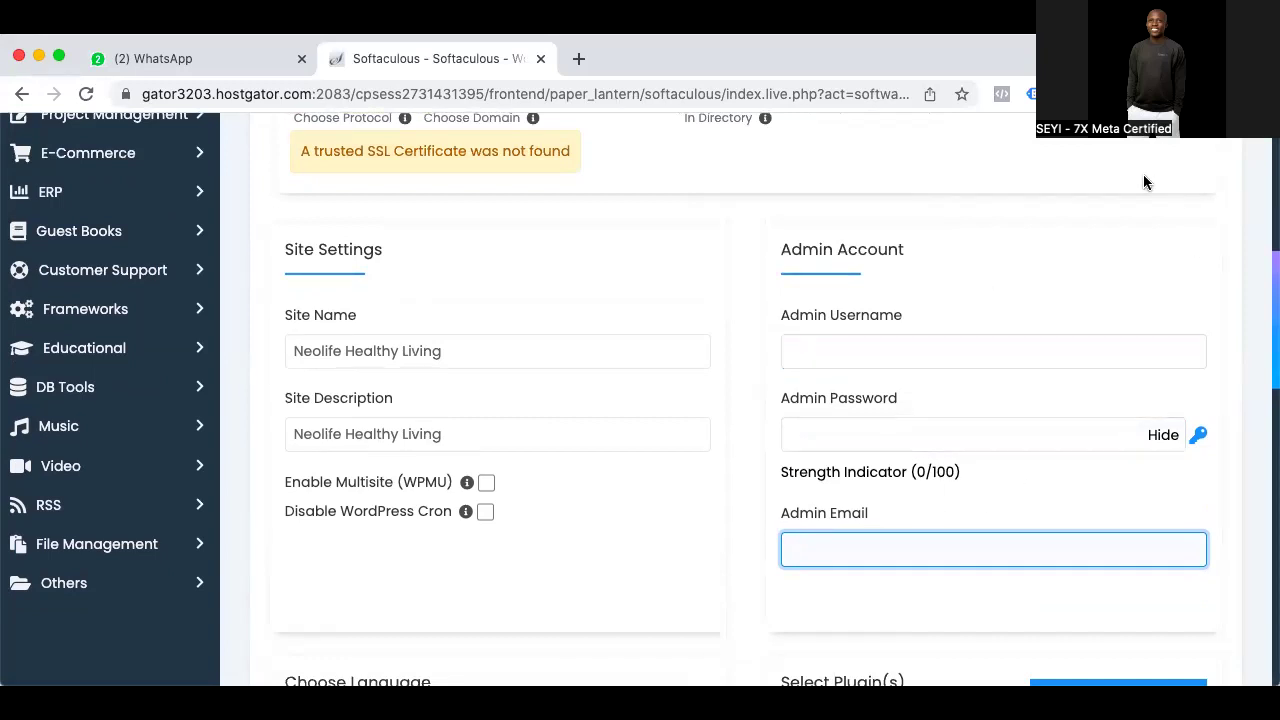
pyautogui.scroll(-1, 842, 557)
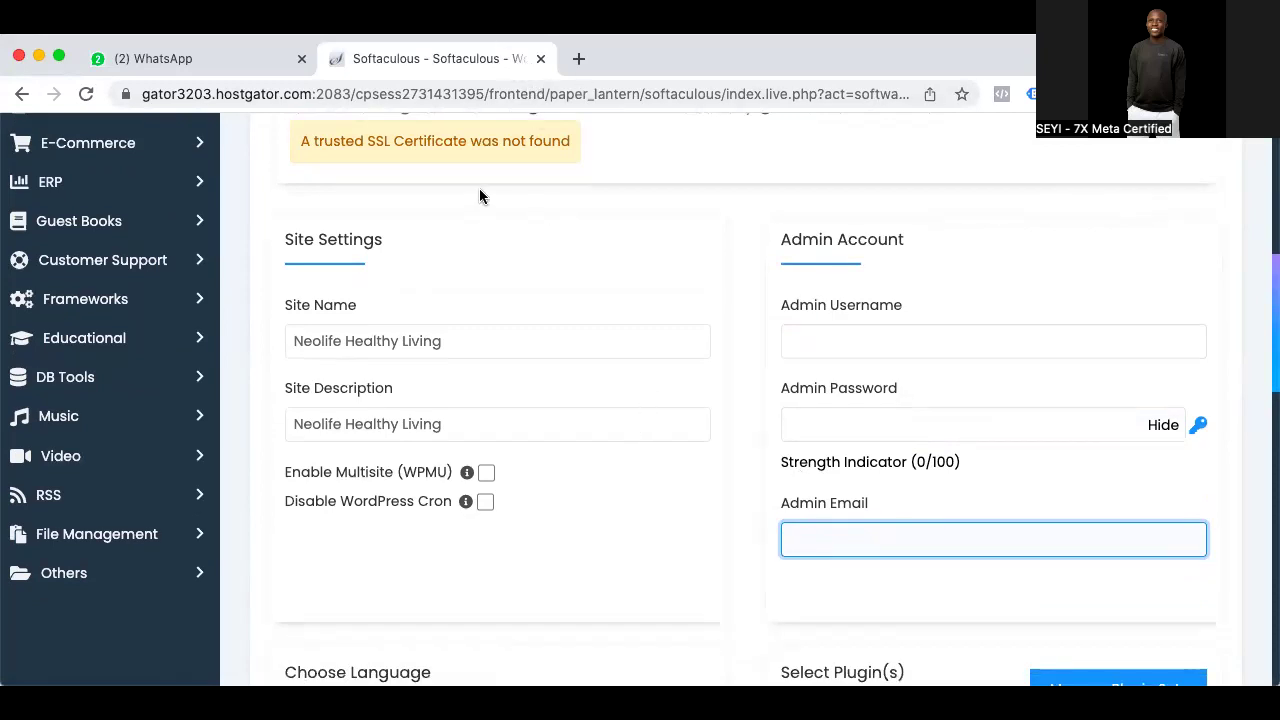
pyautogui.click(92, 66)
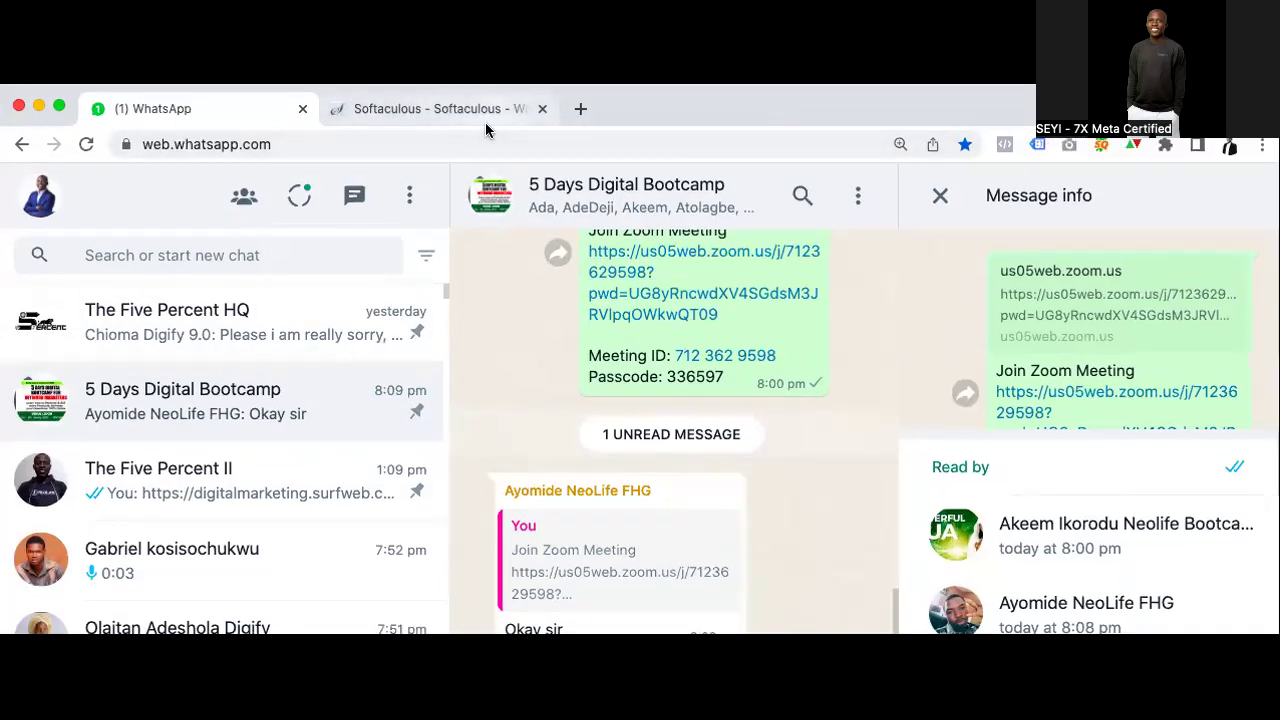
pyautogui.click(480, 60)
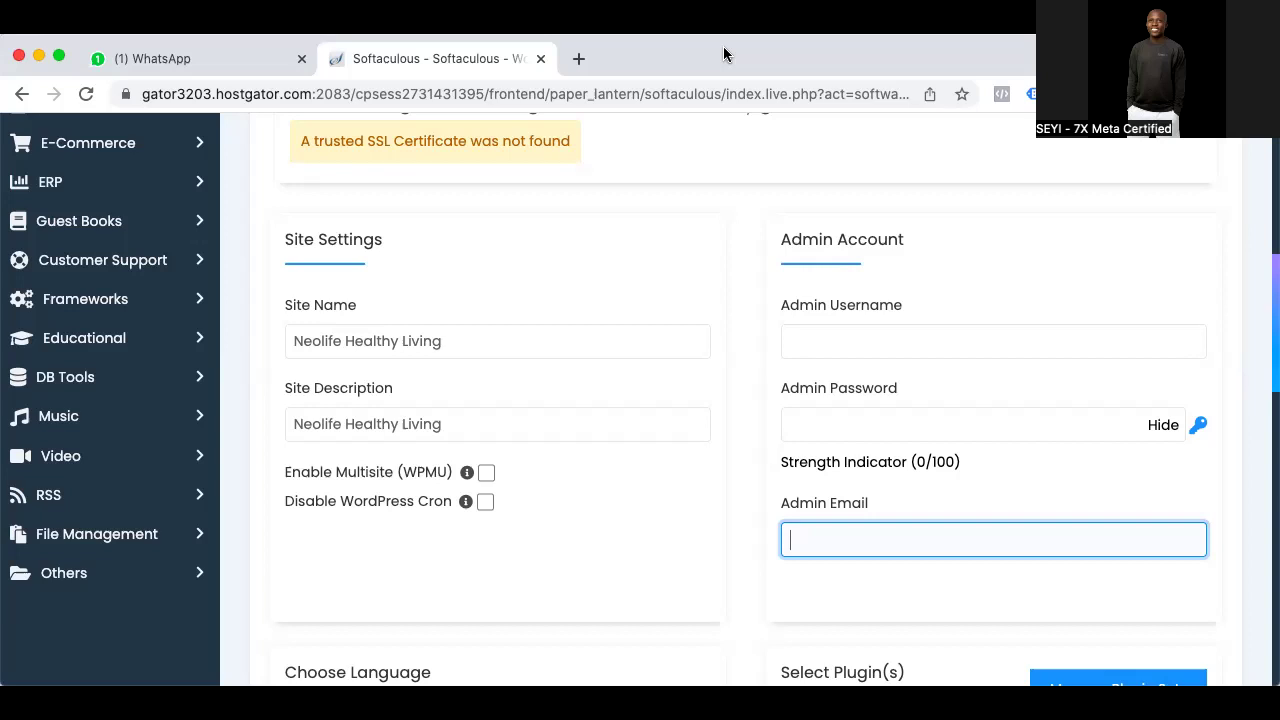
# Review the WordPress installation form, from the theme selection and install option back up to the error notice and software setup
pyautogui.scroll(-15, 718, 50)
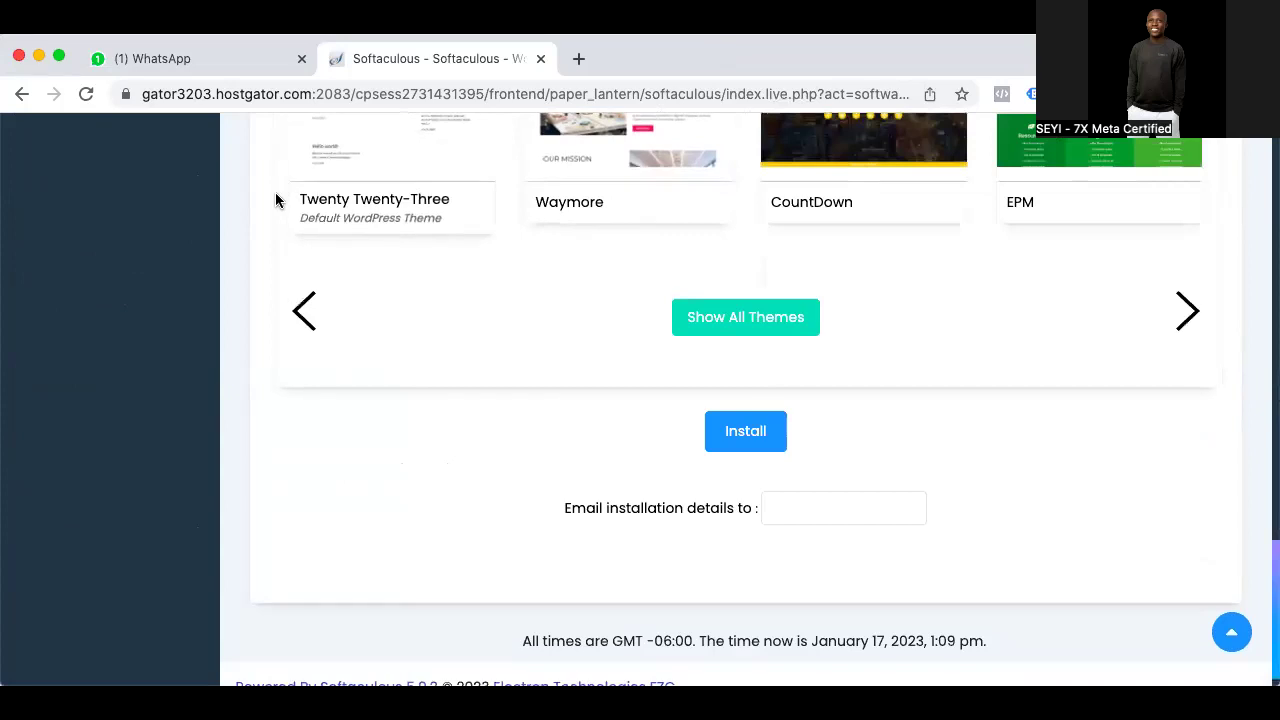
pyautogui.scroll(4, 647, 314)
pyautogui.scroll(9, 788, 436)
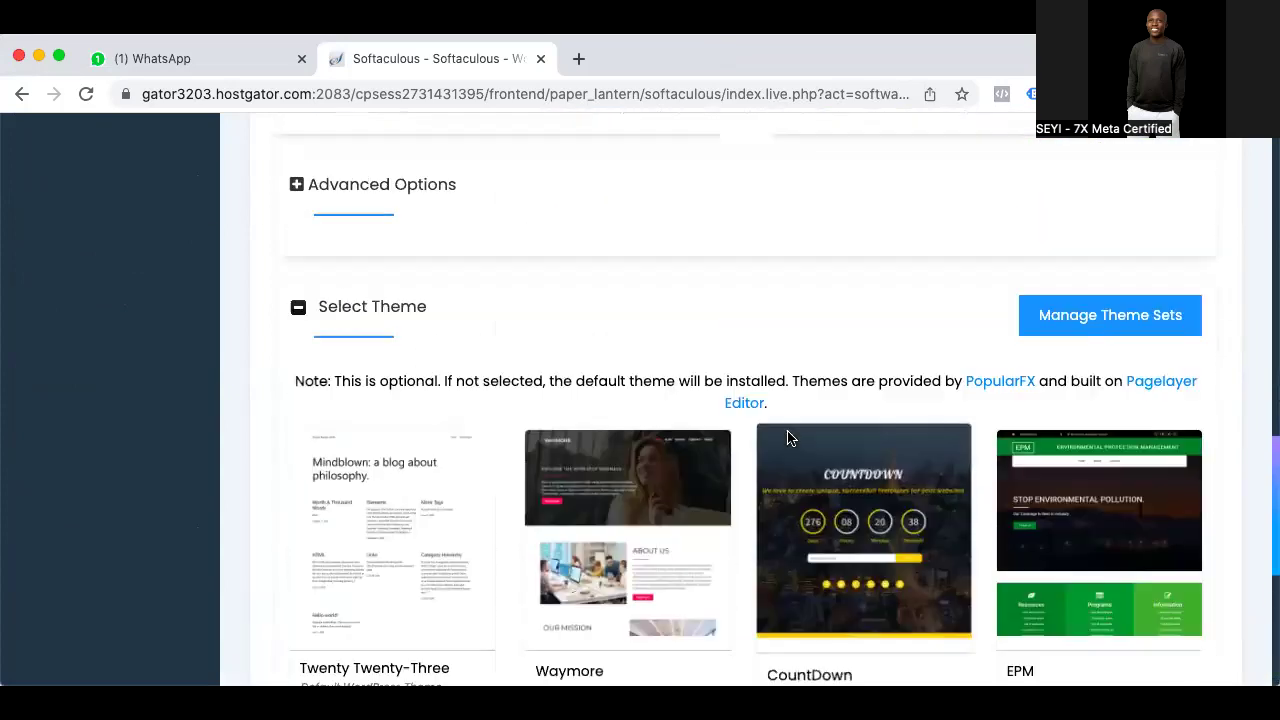
pyautogui.scroll(3, 788, 436)
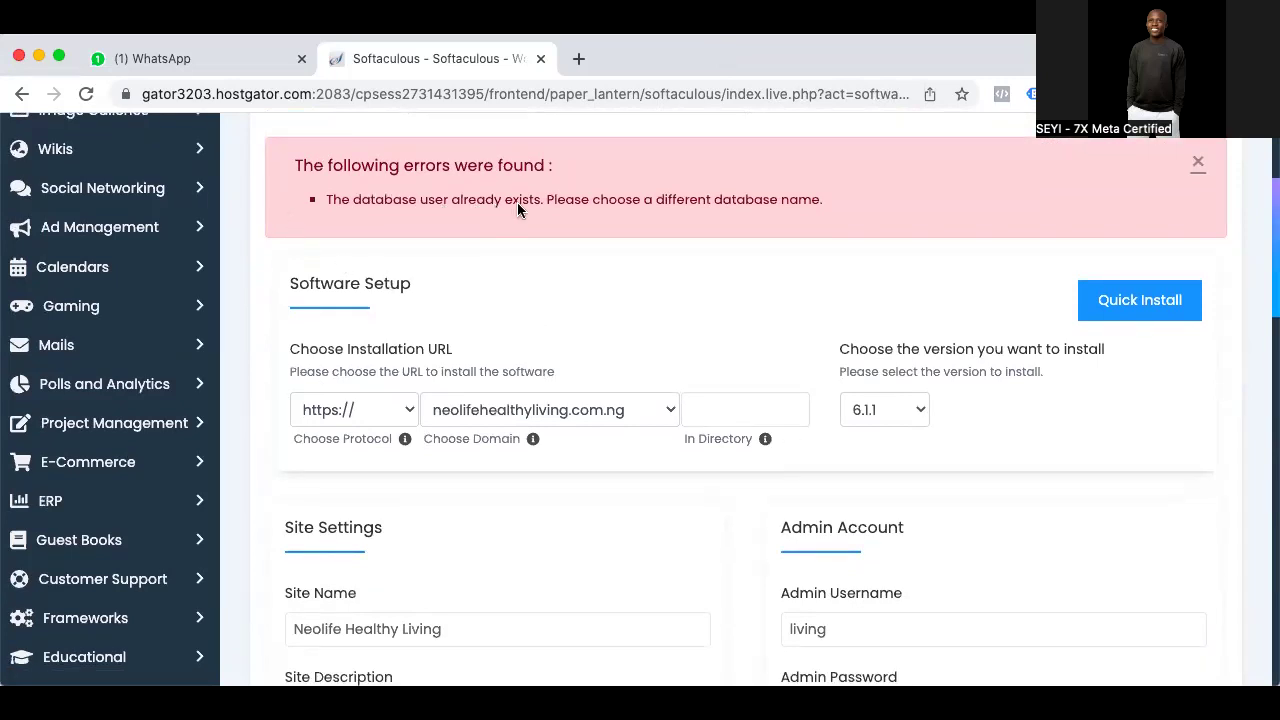
pyautogui.scroll(1, 663, 287)
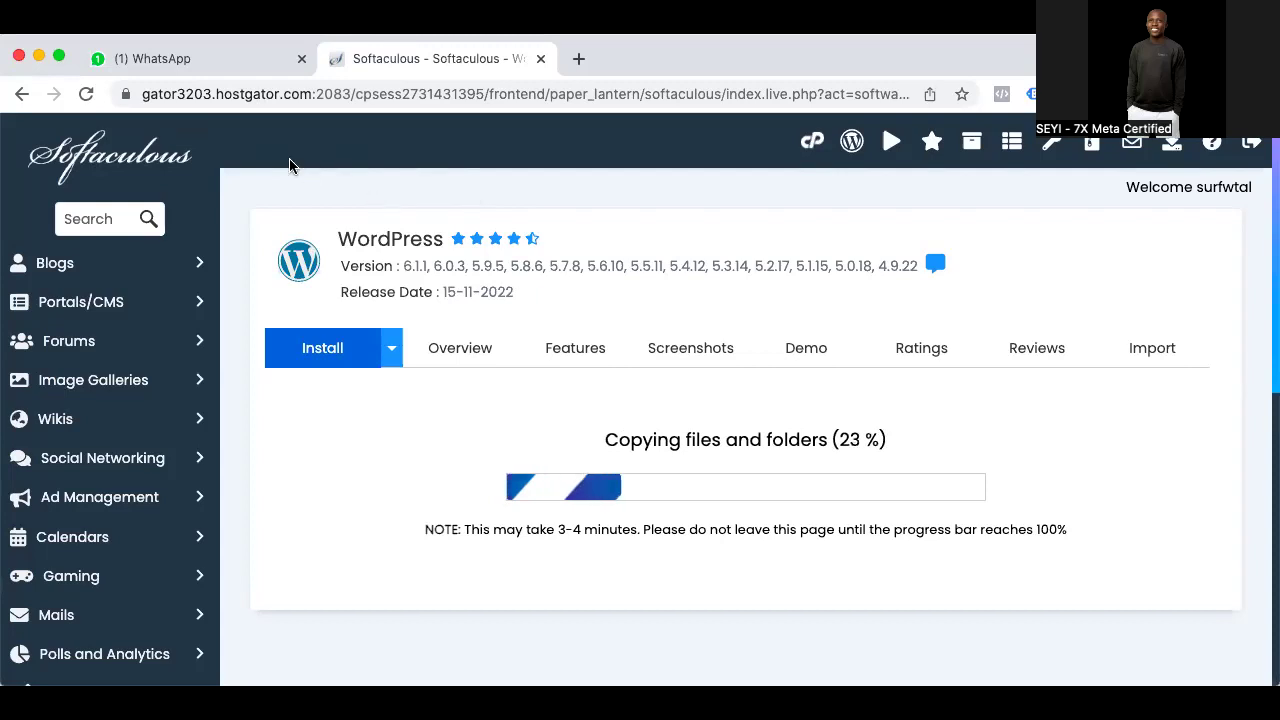
pyautogui.scroll(-1, 563, 395)
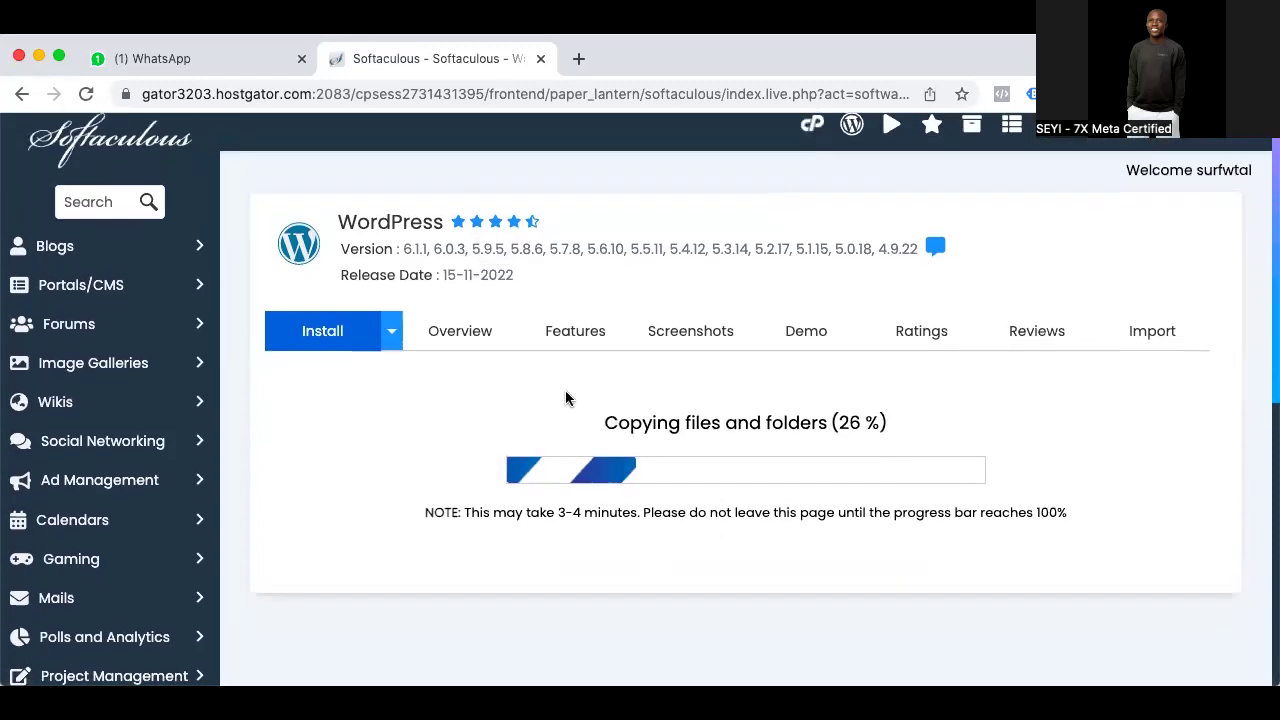
pyautogui.scroll(1, 565, 398)
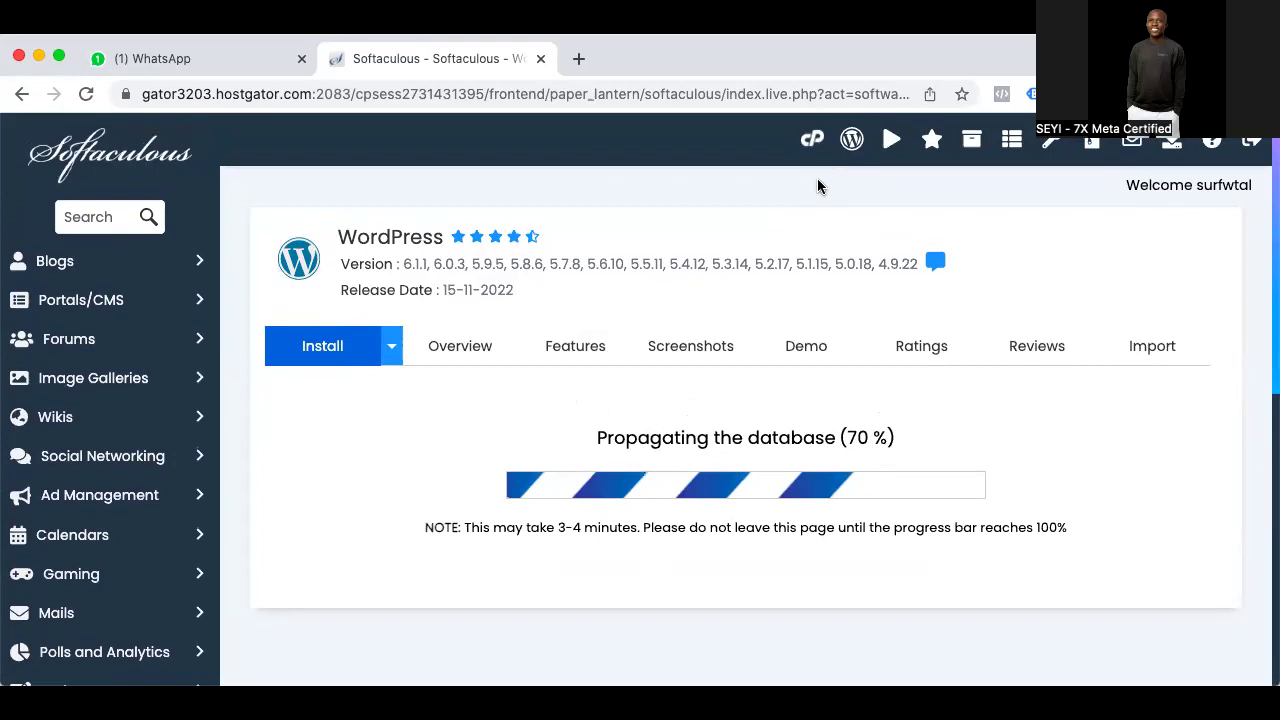
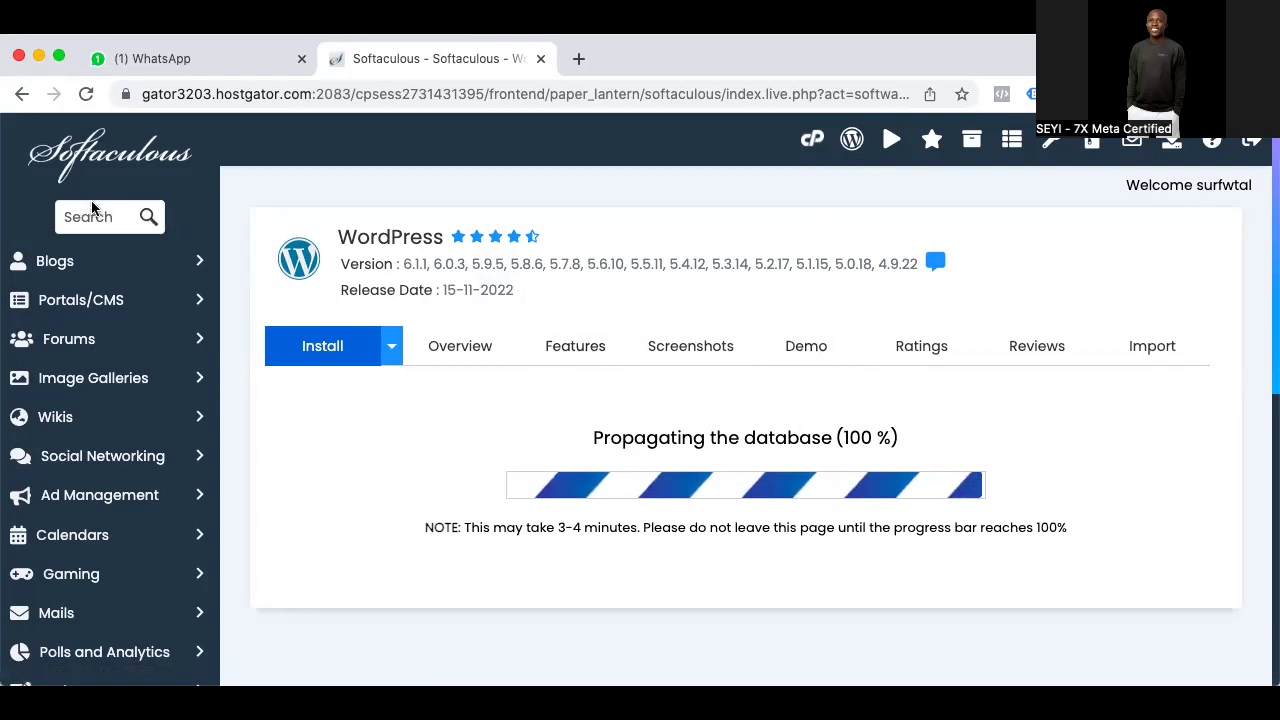
pyautogui.scroll(-5, 547, 380)
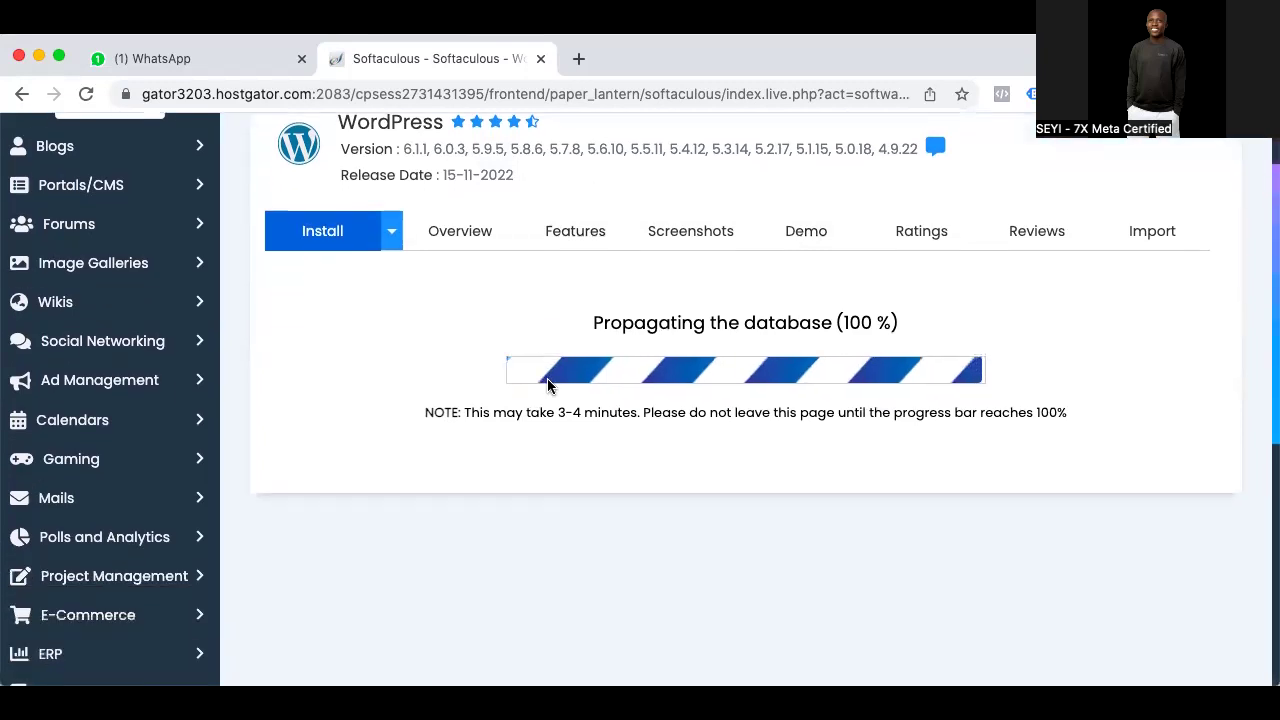
pyautogui.scroll(4, 547, 386)
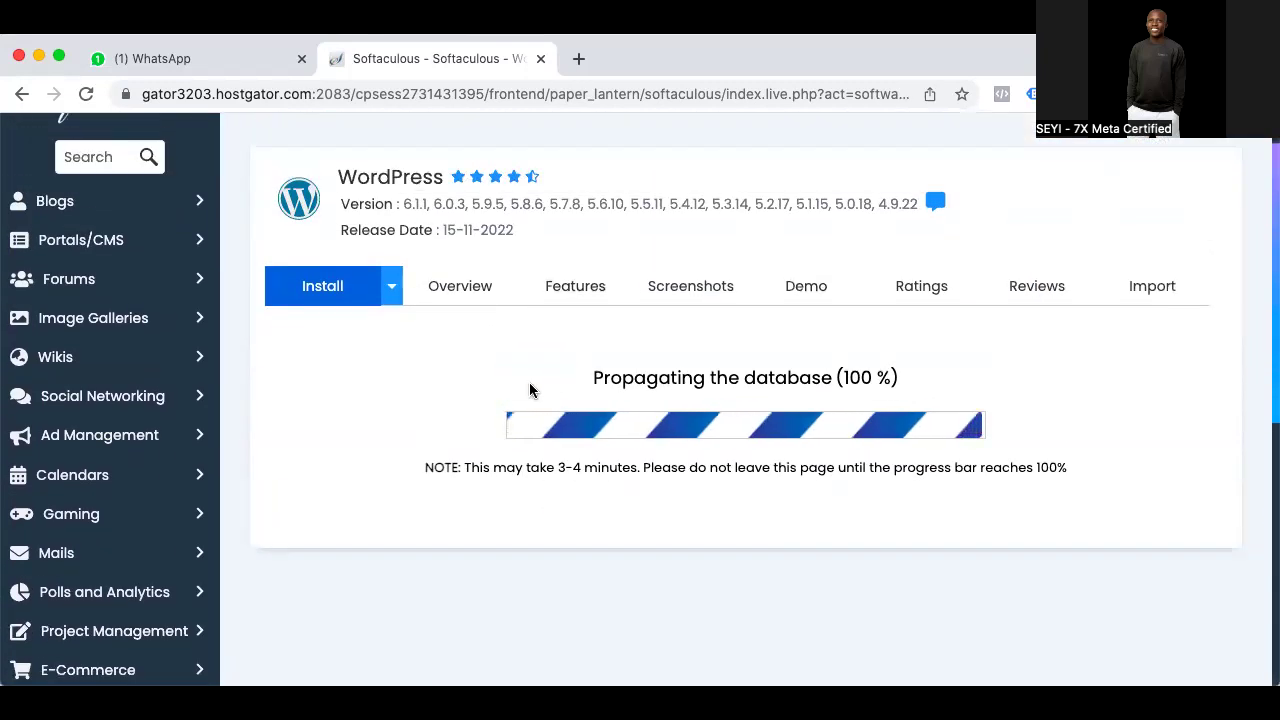
pyautogui.scroll(2, 635, 398)
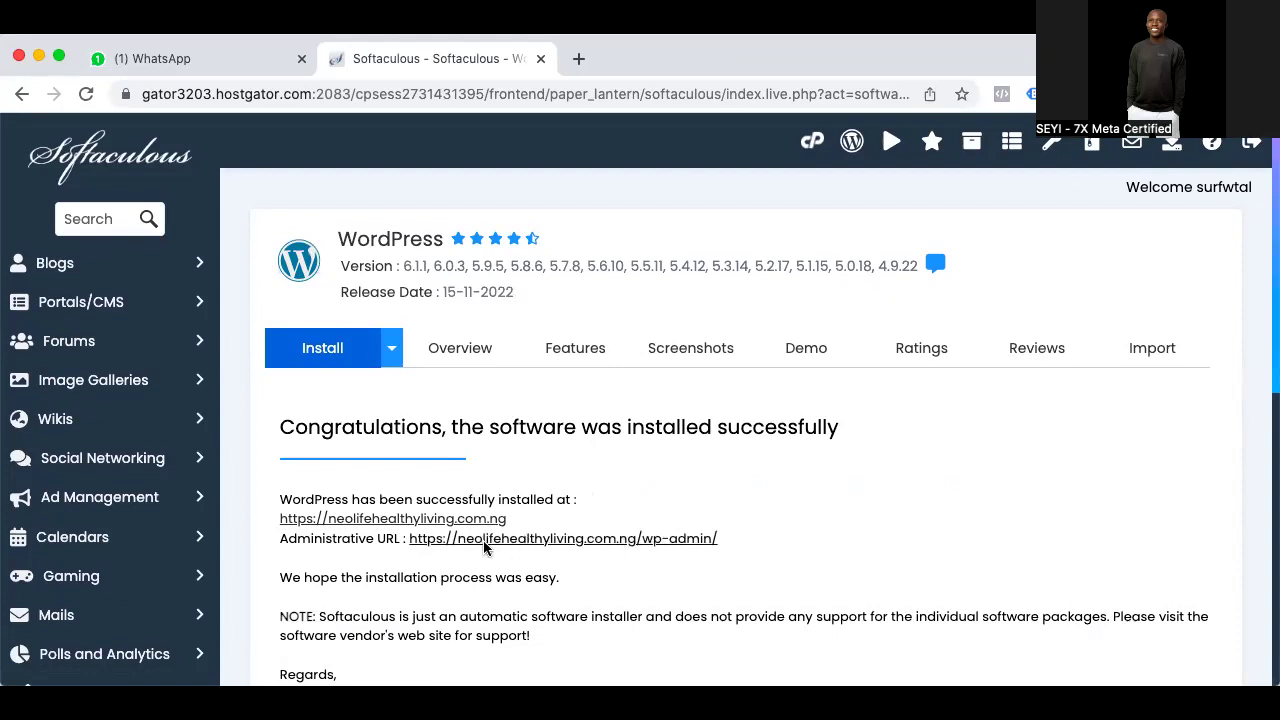
# Examine the installation summary and highlight the site address and administrative URL of the new WordPress site
pyautogui.scroll(-5, 560, 510)
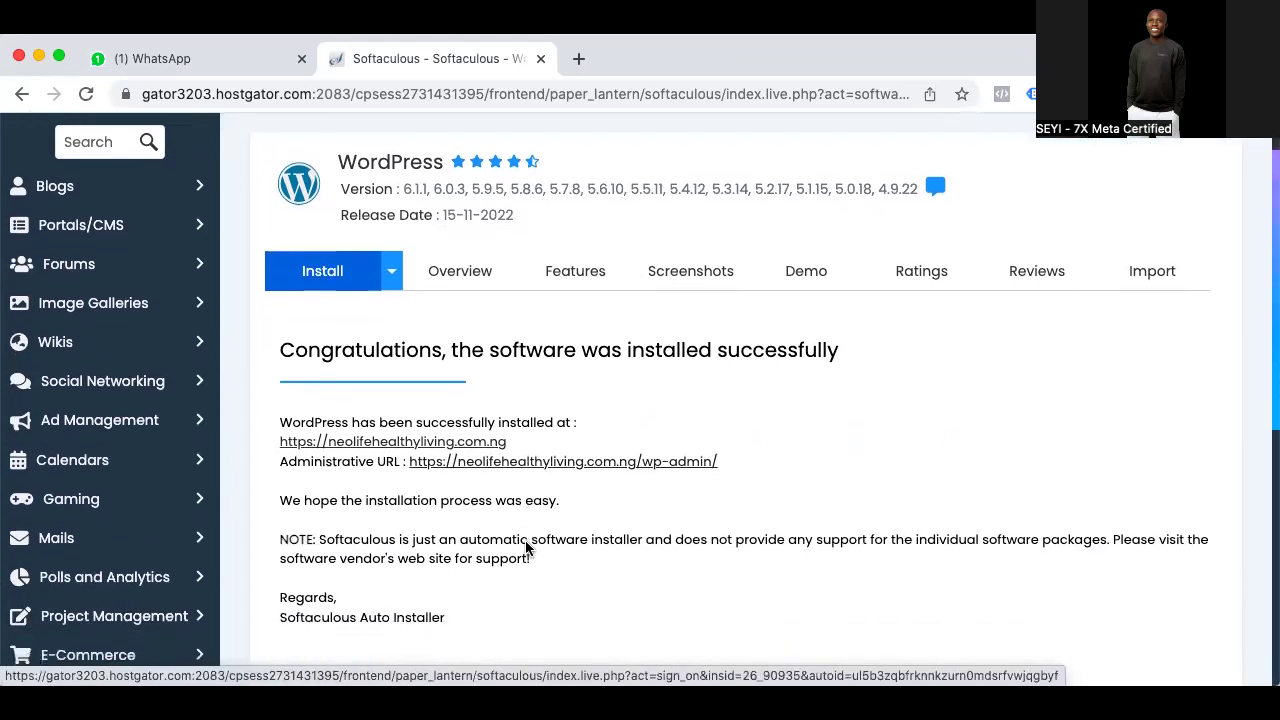
pyautogui.scroll(3, 525, 540)
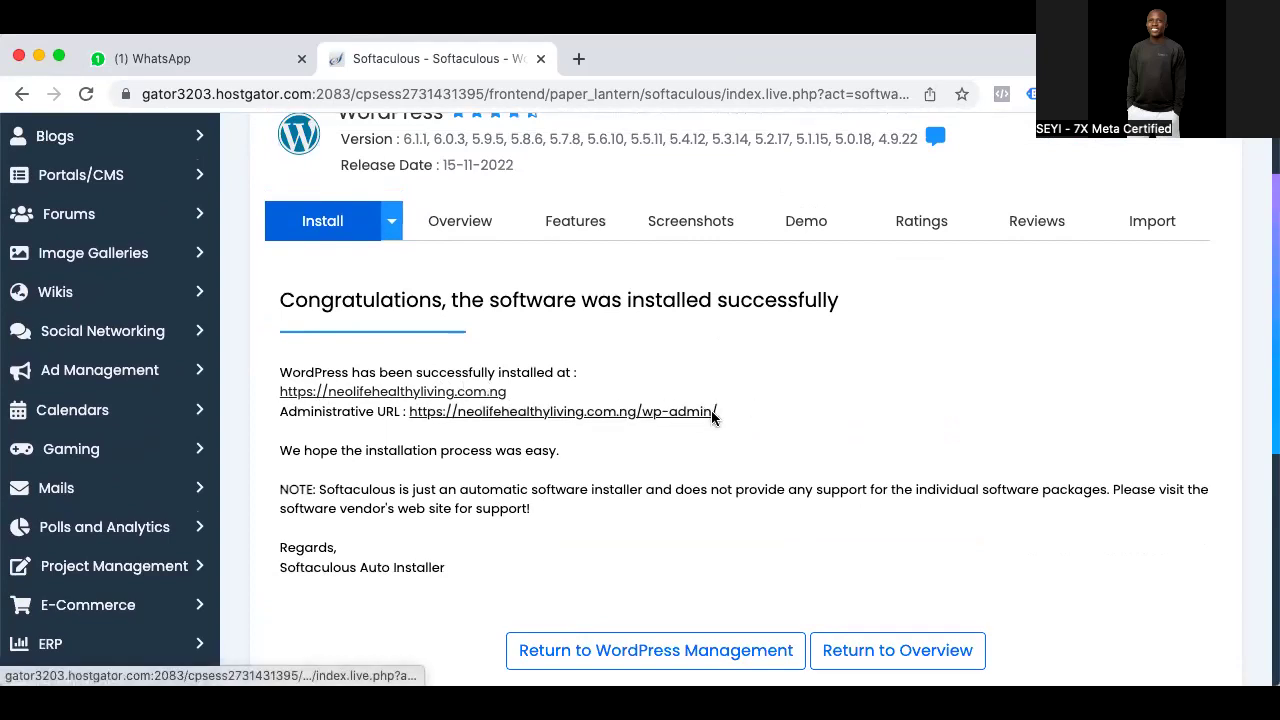
pyautogui.moveTo(741, 420); pyautogui.dragTo(269, 370)
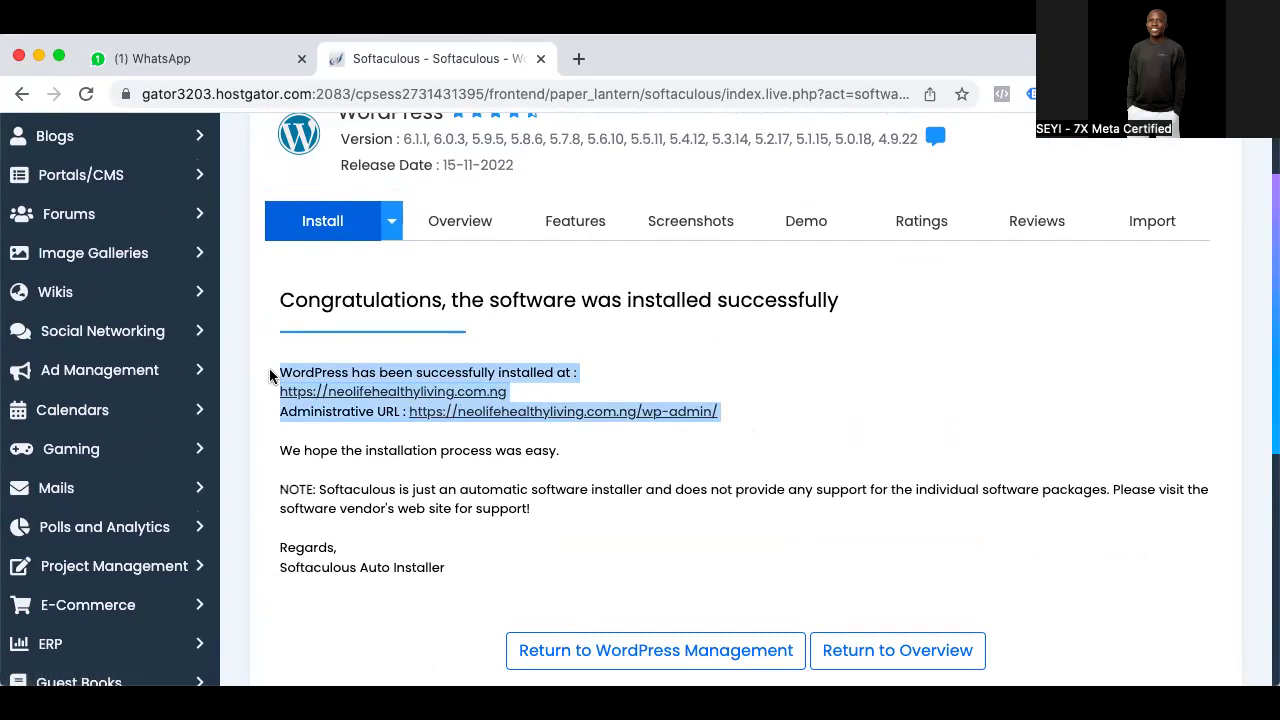
# Switch to WhatsApp Web and look through the chat list for the recipient of the installation details
pyautogui.click(210, 62)
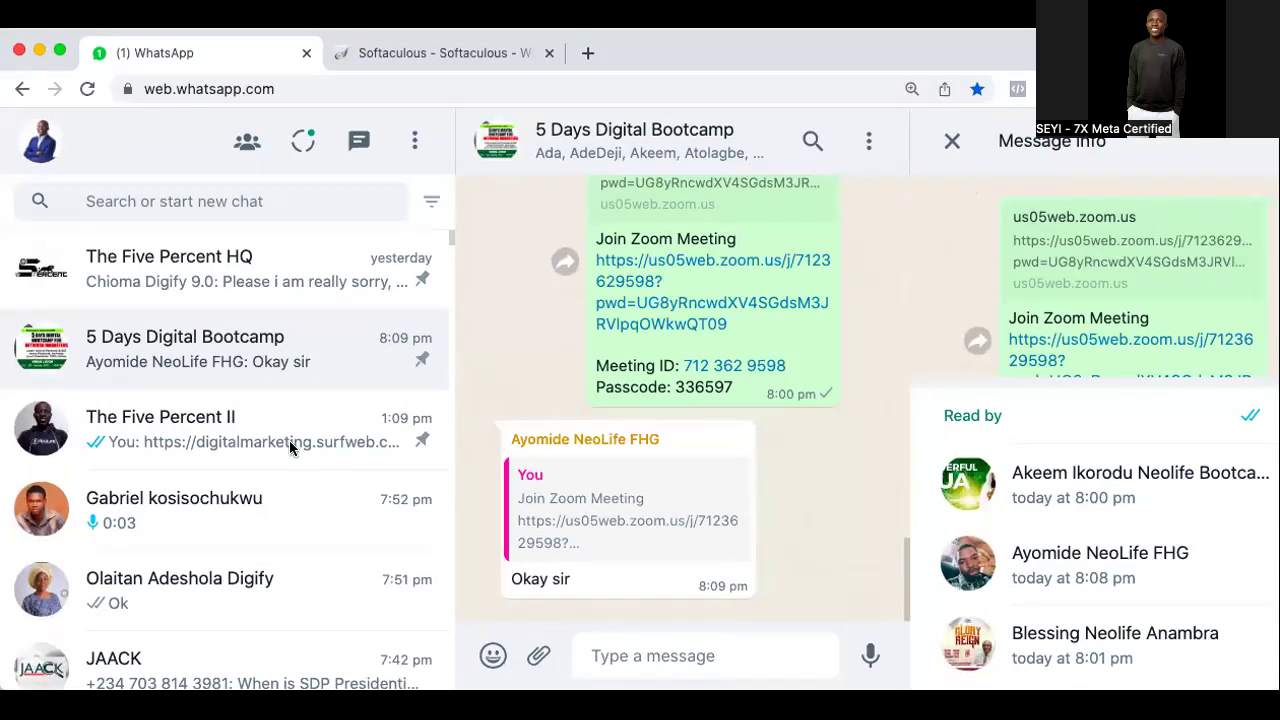
pyautogui.scroll(-3, 286, 490)
pyautogui.scroll(-6, 286, 526)
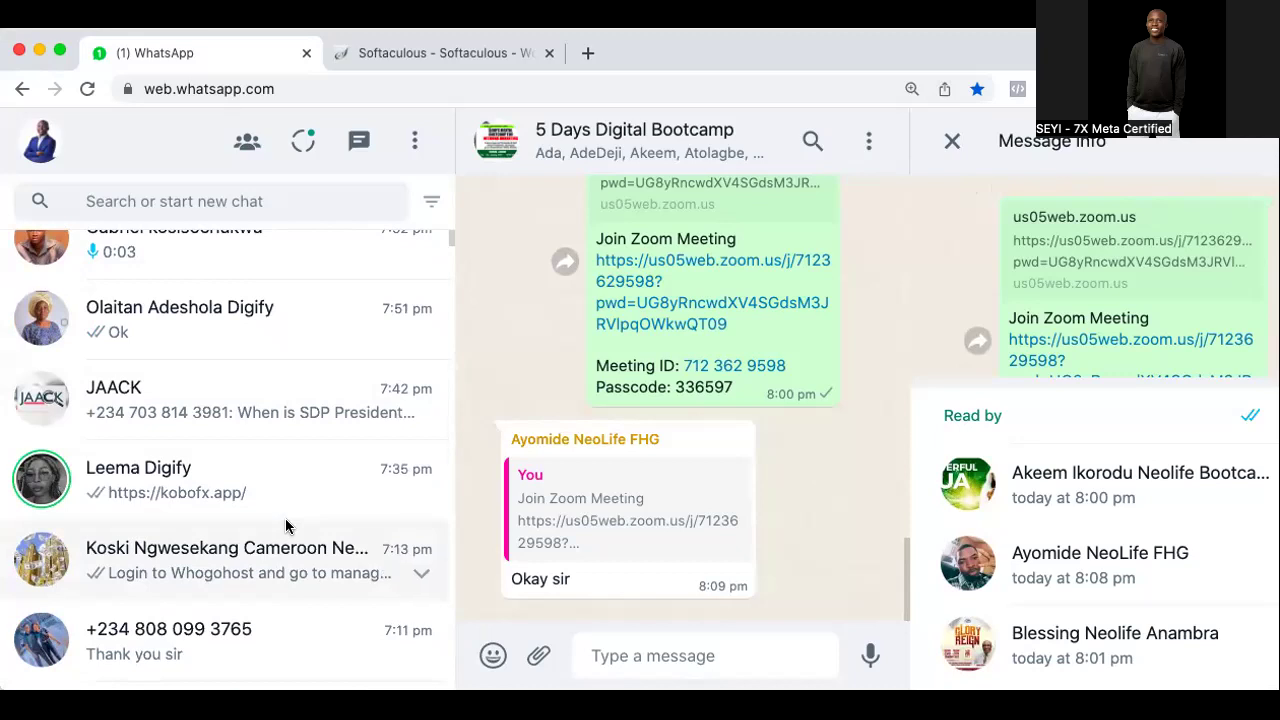
pyautogui.scroll(7, 236, 506)
pyautogui.scroll(2, 236, 506)
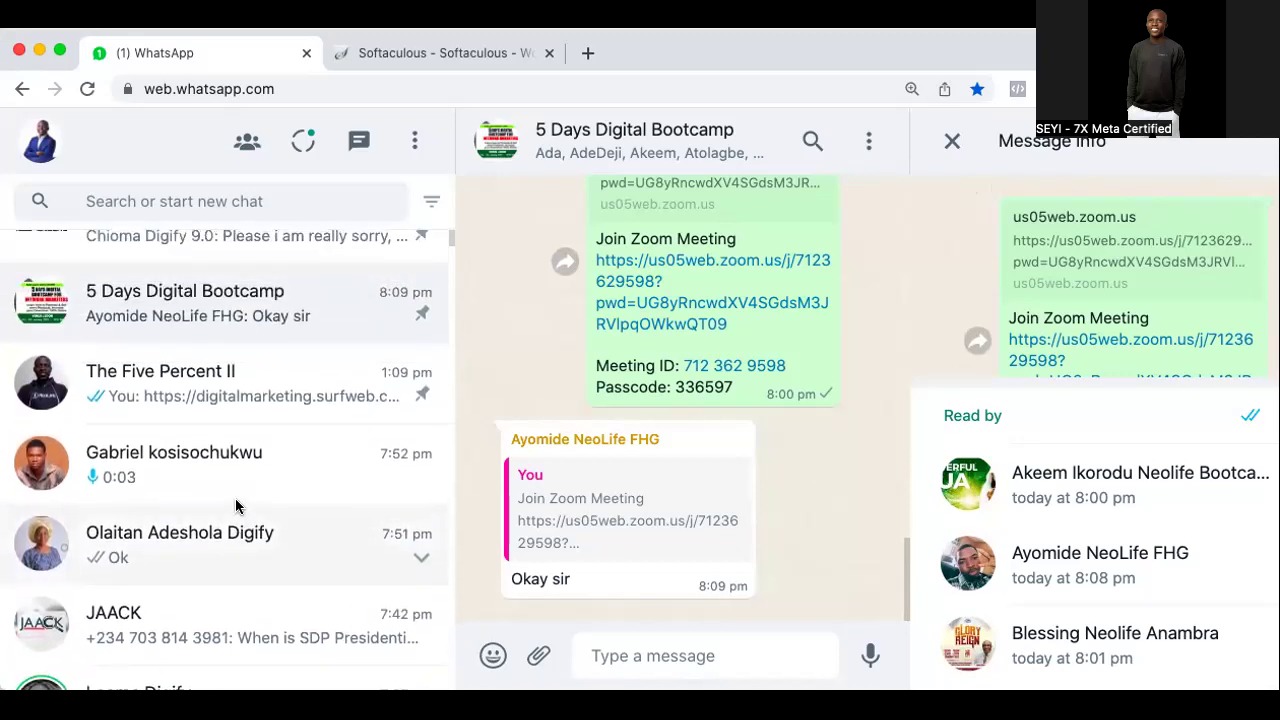
pyautogui.scroll(-9, 236, 506)
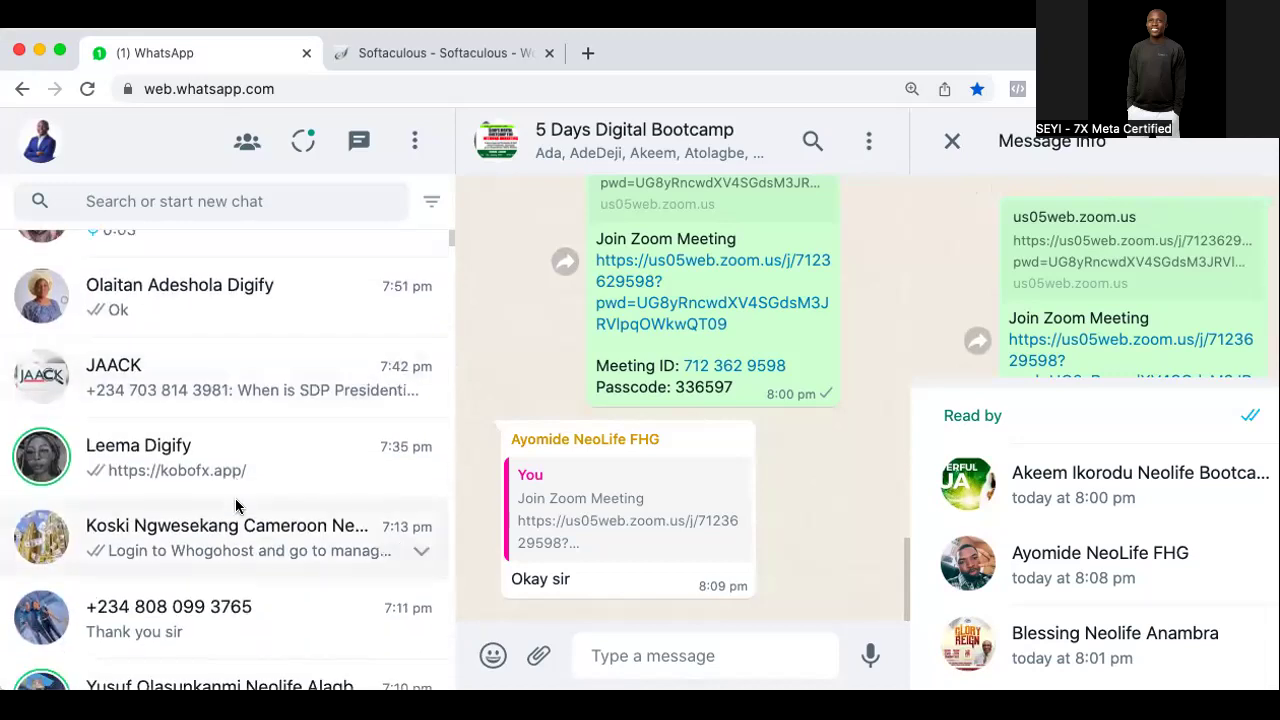
pyautogui.scroll(1, 236, 506)
pyautogui.scroll(-4, 236, 506)
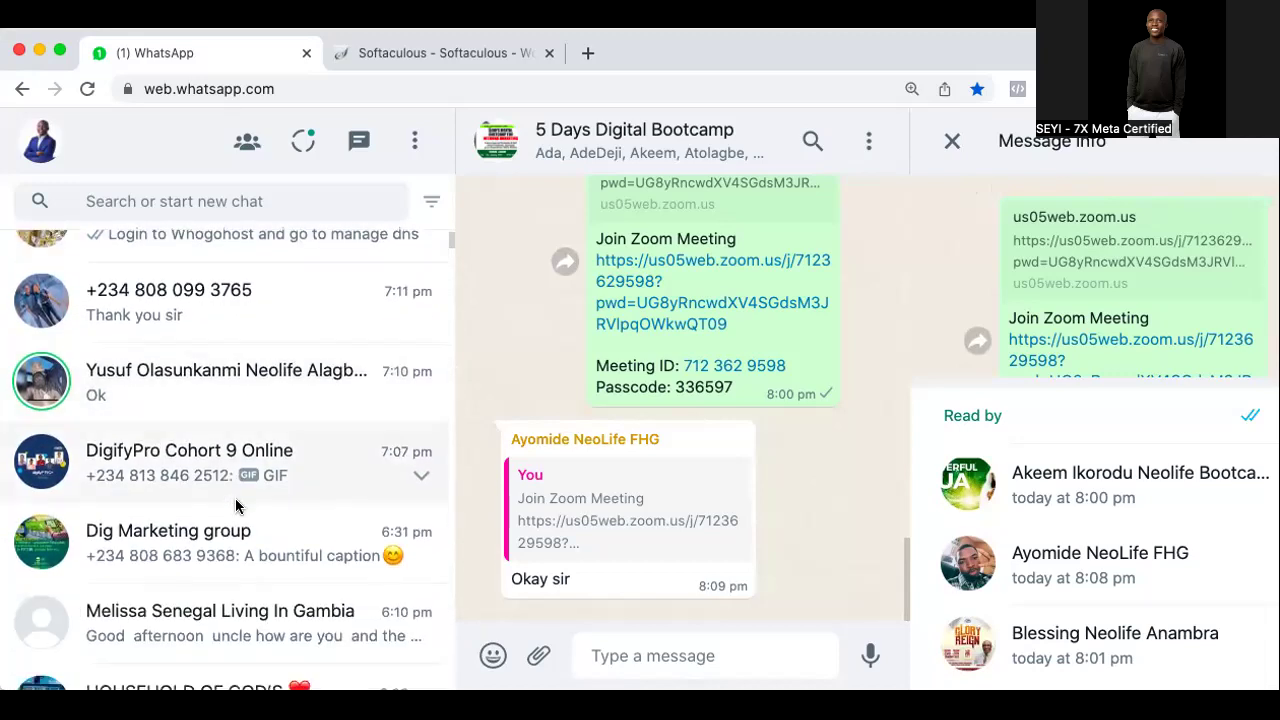
pyautogui.scroll(5, 236, 506)
pyautogui.scroll(8, 236, 506)
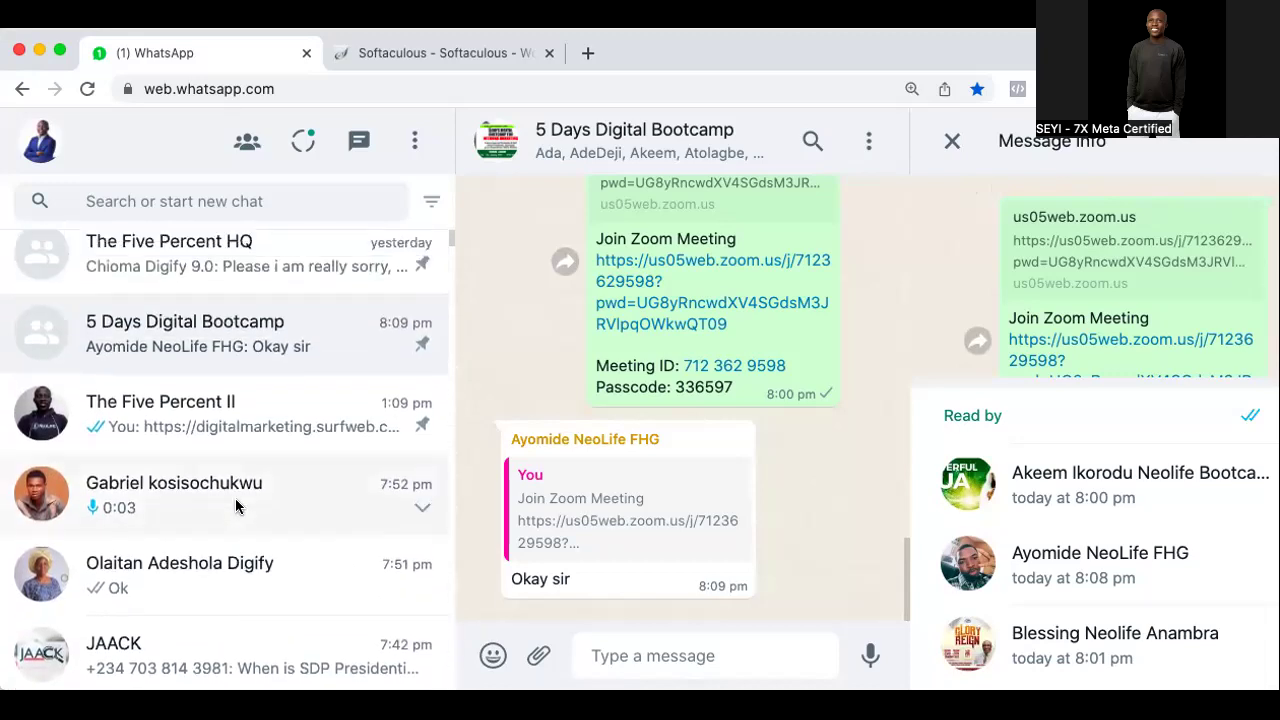
pyautogui.scroll(-2, 220, 340)
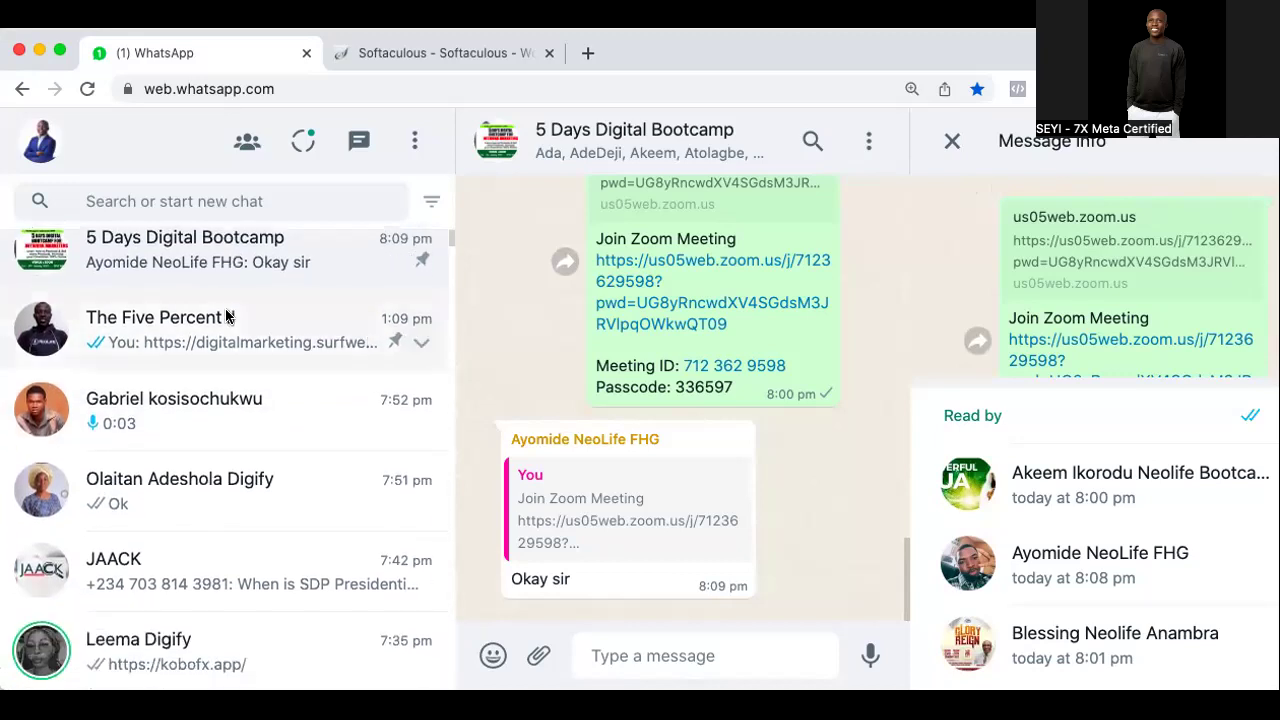
pyautogui.scroll(-1, 198, 384)
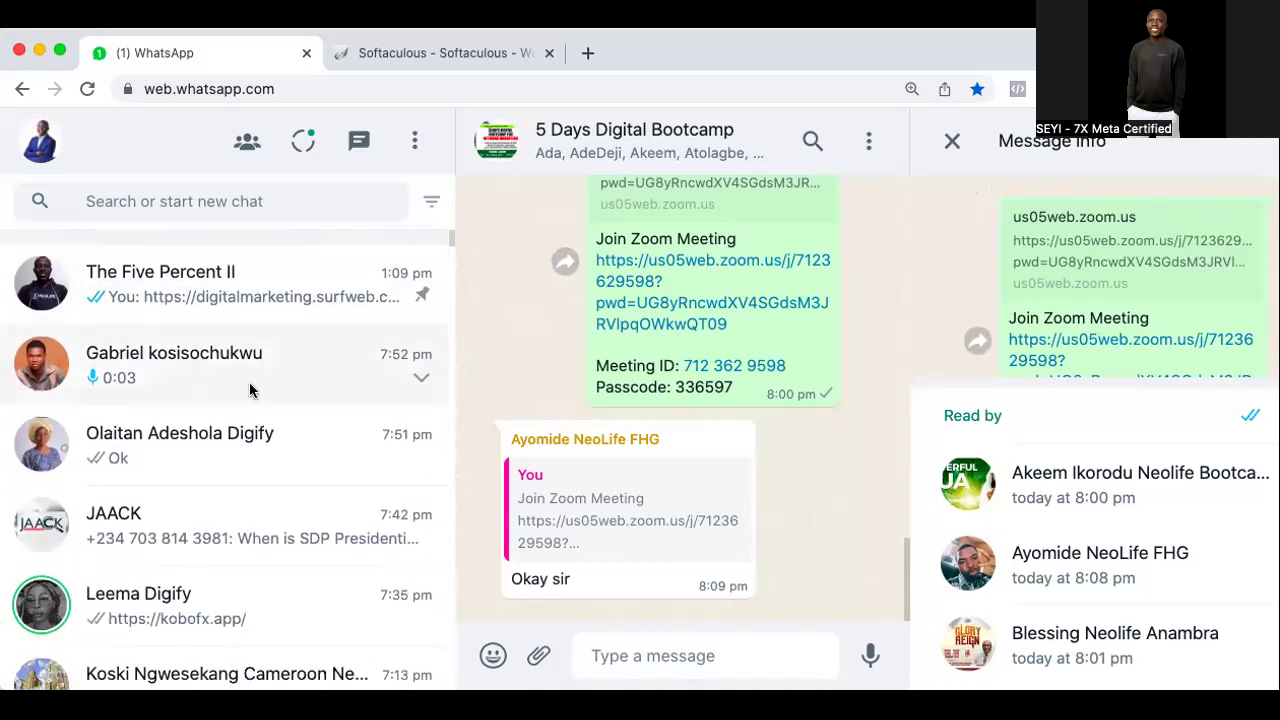
pyautogui.scroll(-6, 250, 390)
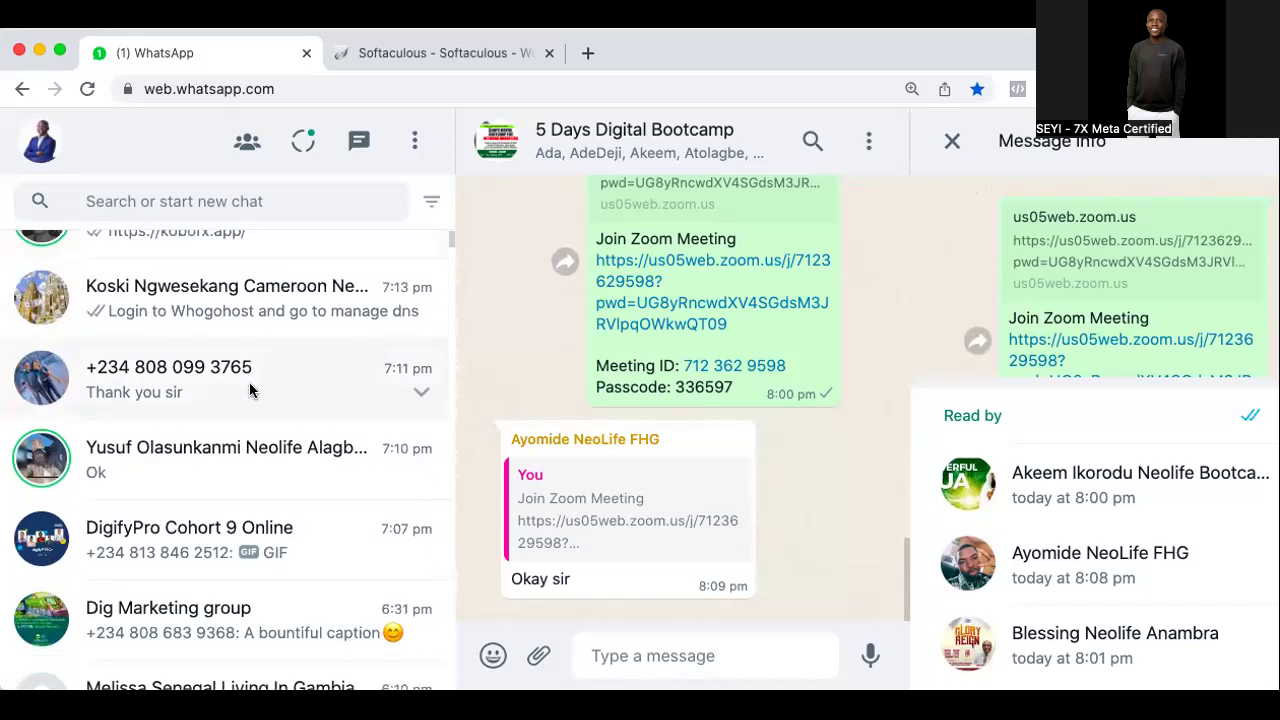
pyautogui.scroll(8, 240, 294)
# Search the chats for "tayy", open the matching bootcamp contact, and send them the WordPress site address and administrative URL
pyautogui.click(144, 210)
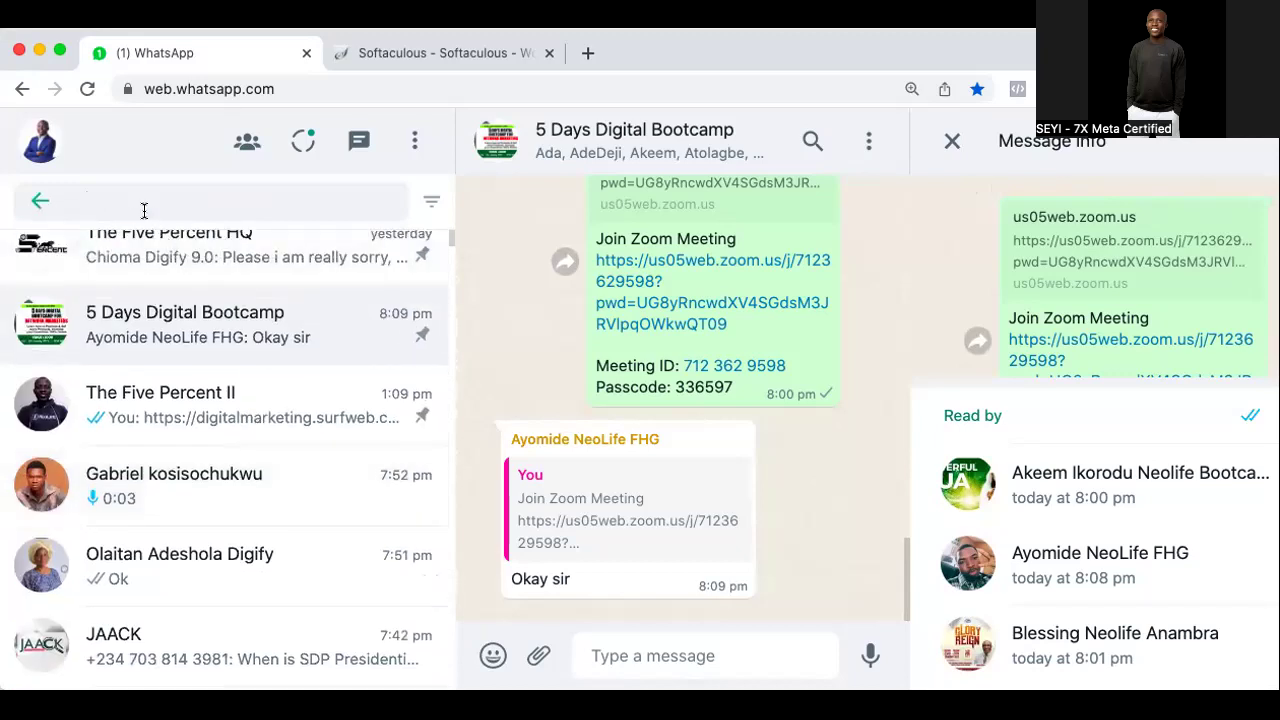
pyautogui.write('tayyi')
pyautogui.press('BackSpace')
pyautogui.press('Return')
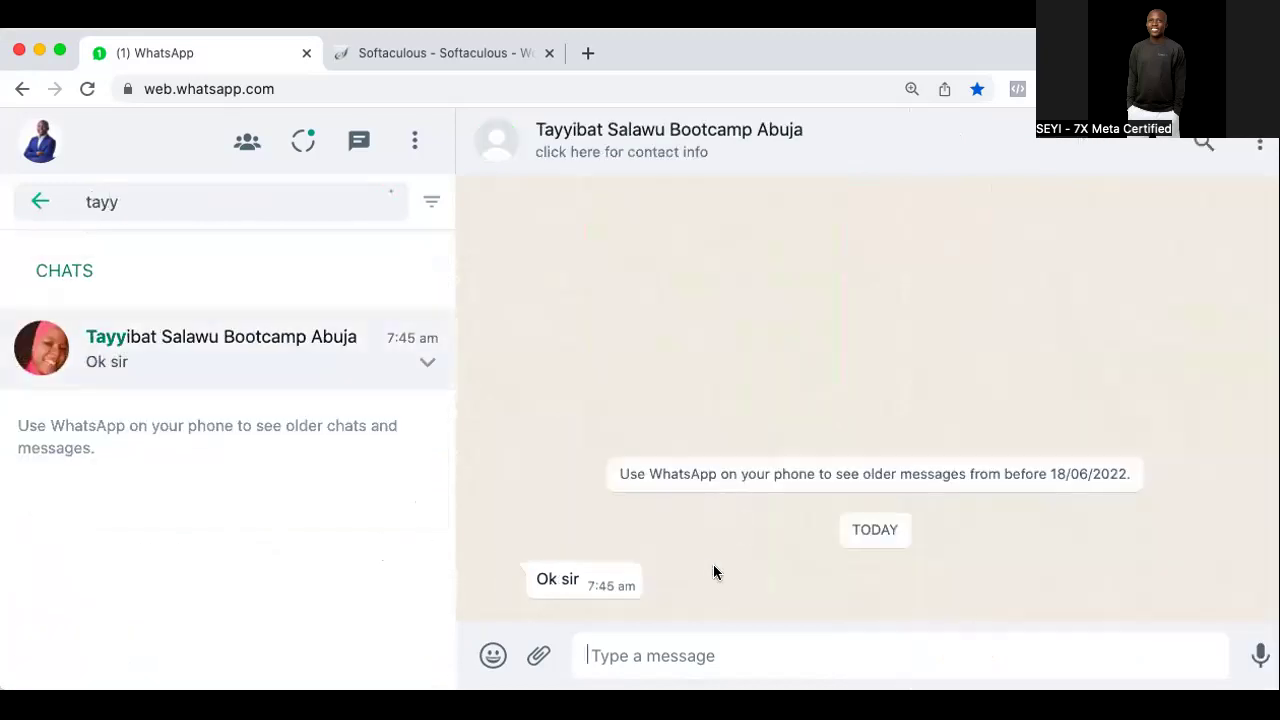
pyautogui.write('WordPress has been successfully installed at : https://neolifehealthyliving.com.ng Administrative URL : https://neolifehealthyliving.com.ng/wp-admin/')
pyautogui.press('Return')
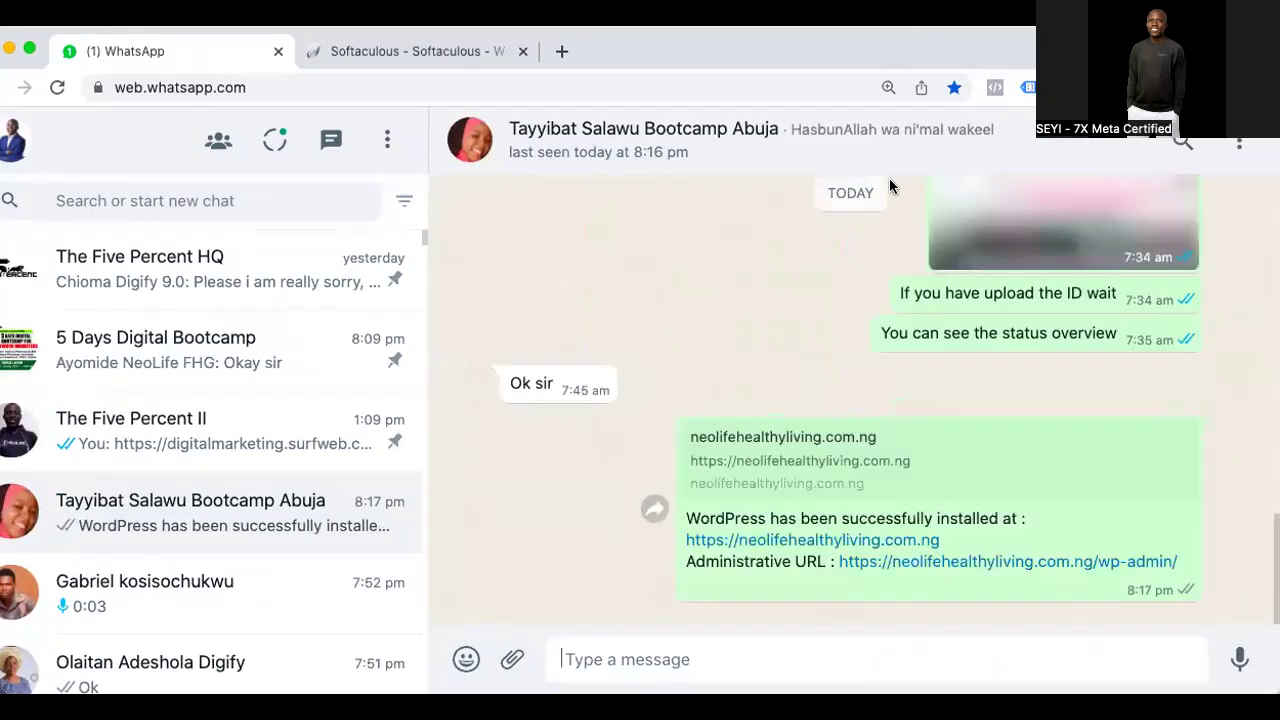
# Mute the sound of the WhatsApp Web site in the browser
pyautogui.click(384, 52)
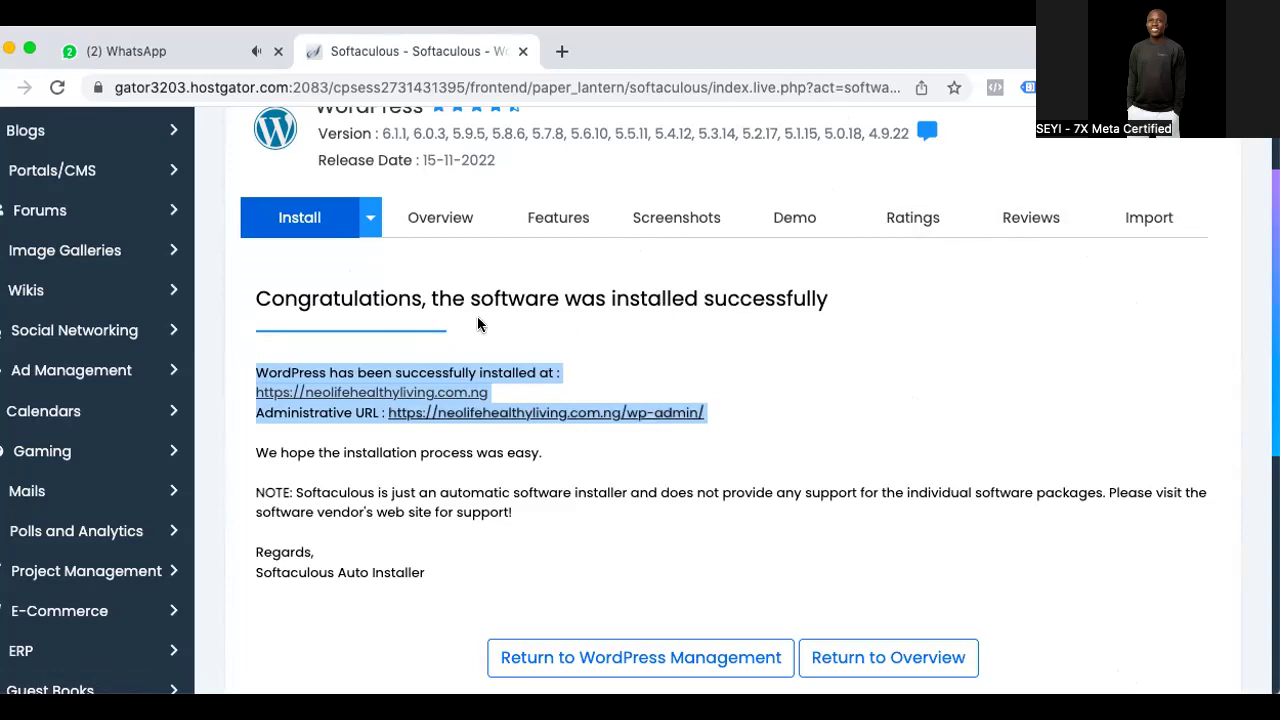
pyautogui.click(122, 52)
pyautogui.rightClick(122, 55)
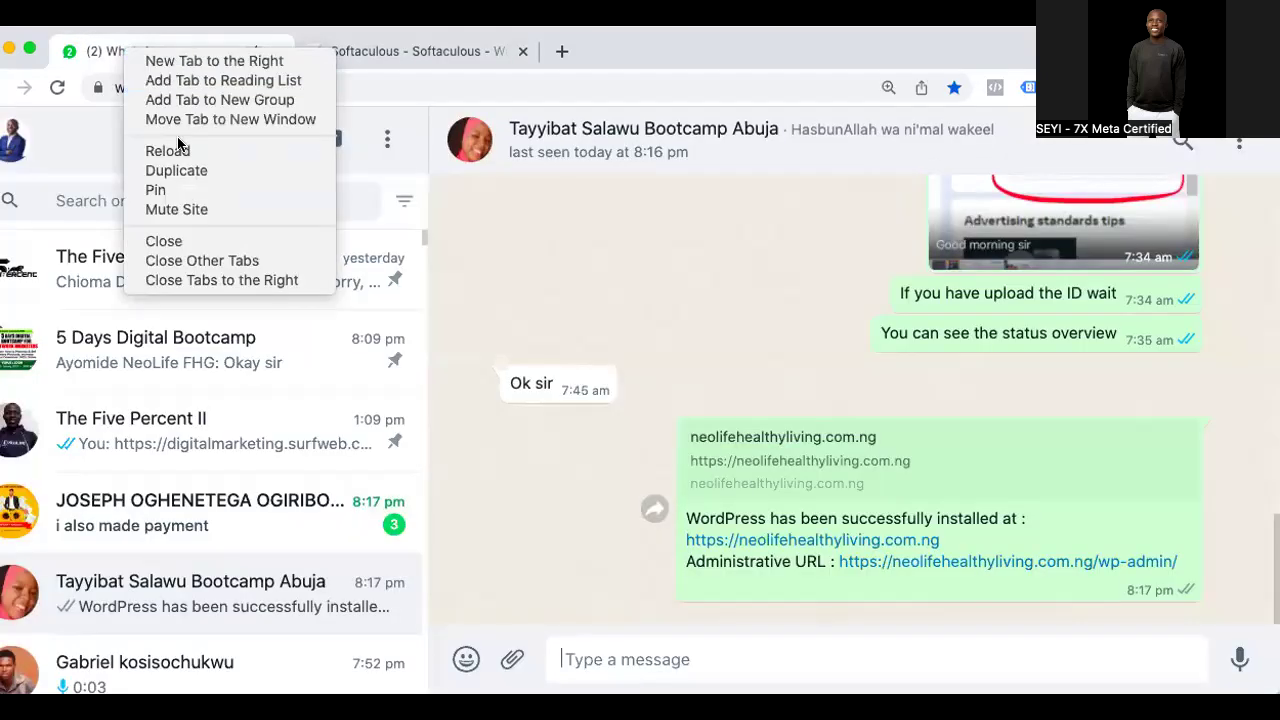
pyautogui.click(183, 209)
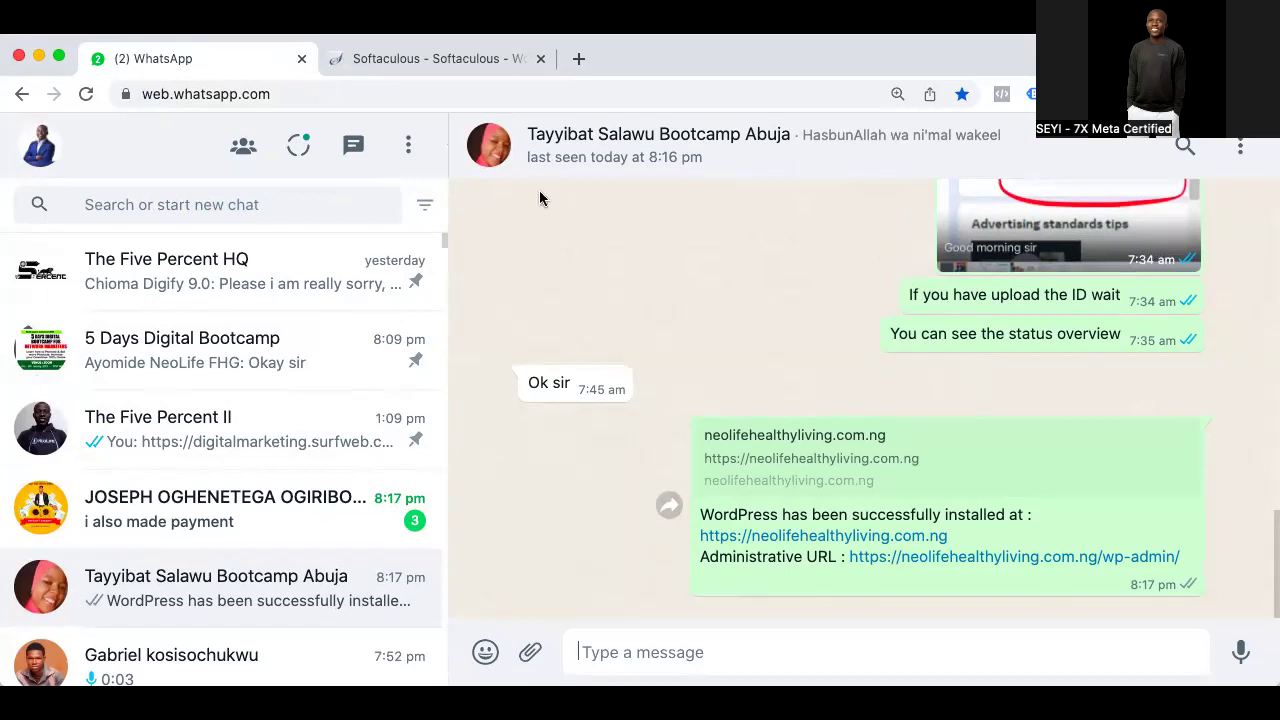
pyautogui.click(369, 60)
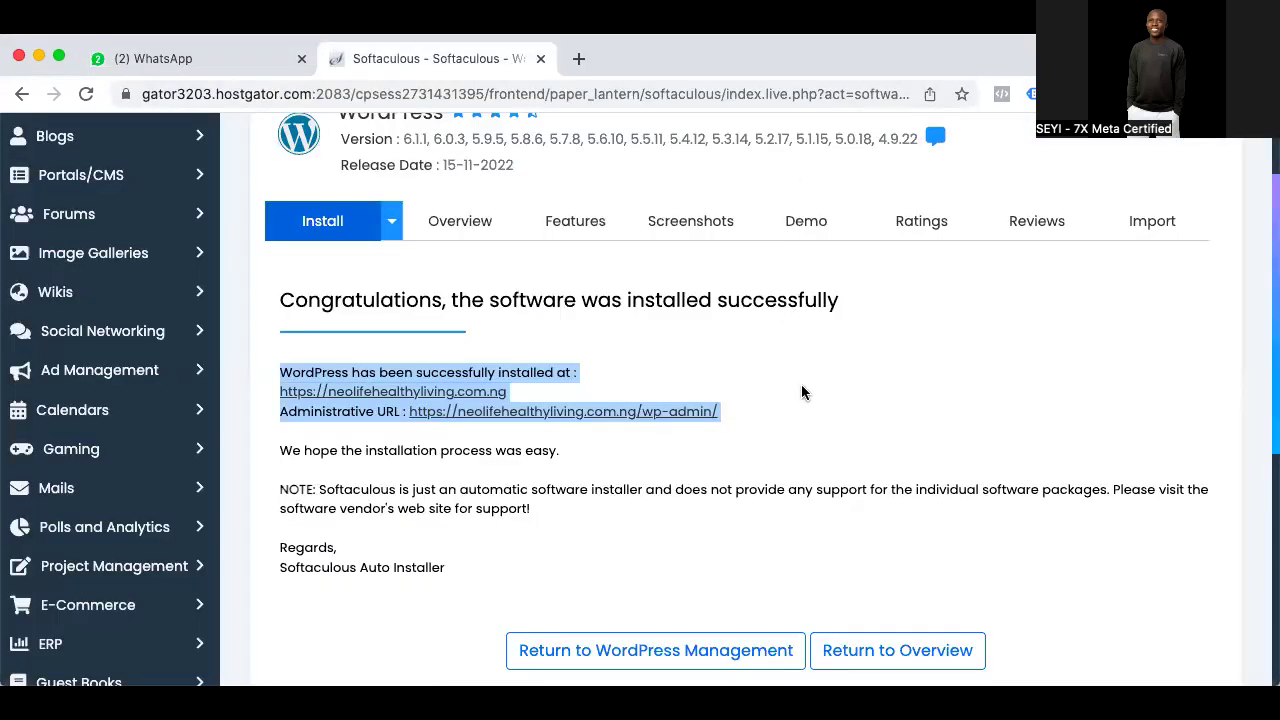
pyautogui.click(760, 394)
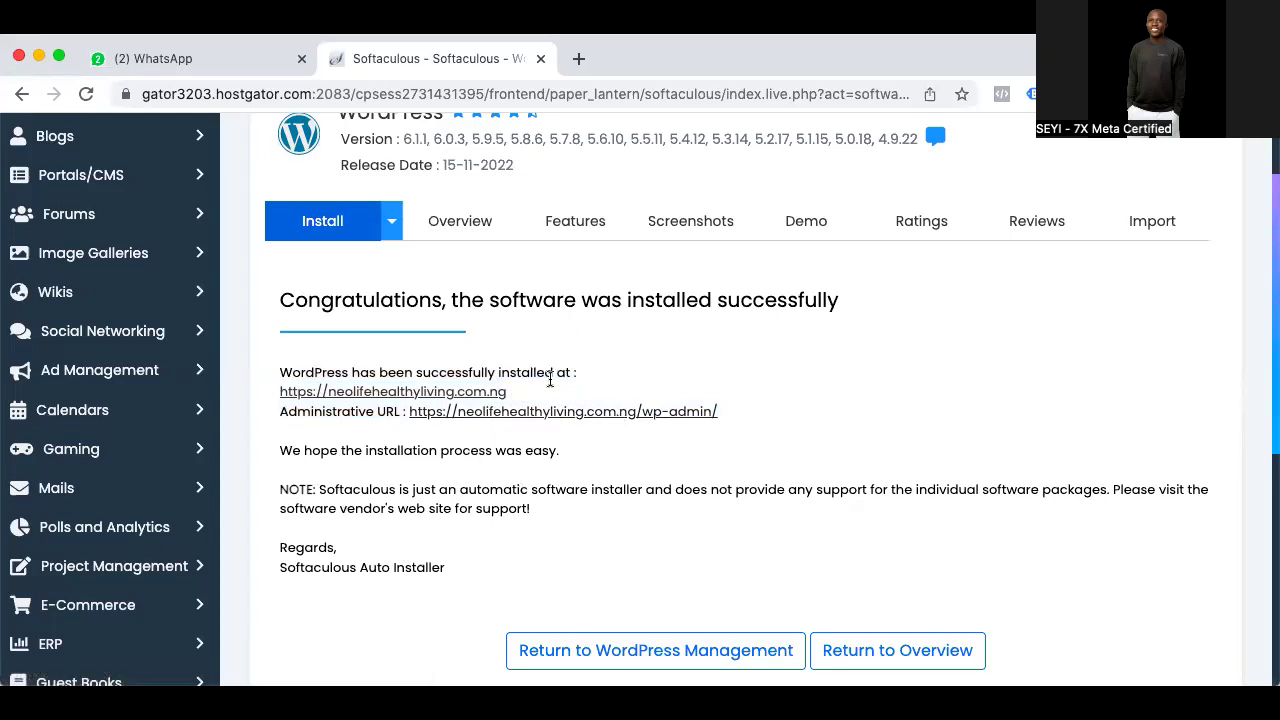
pyautogui.rightClick(549, 415)
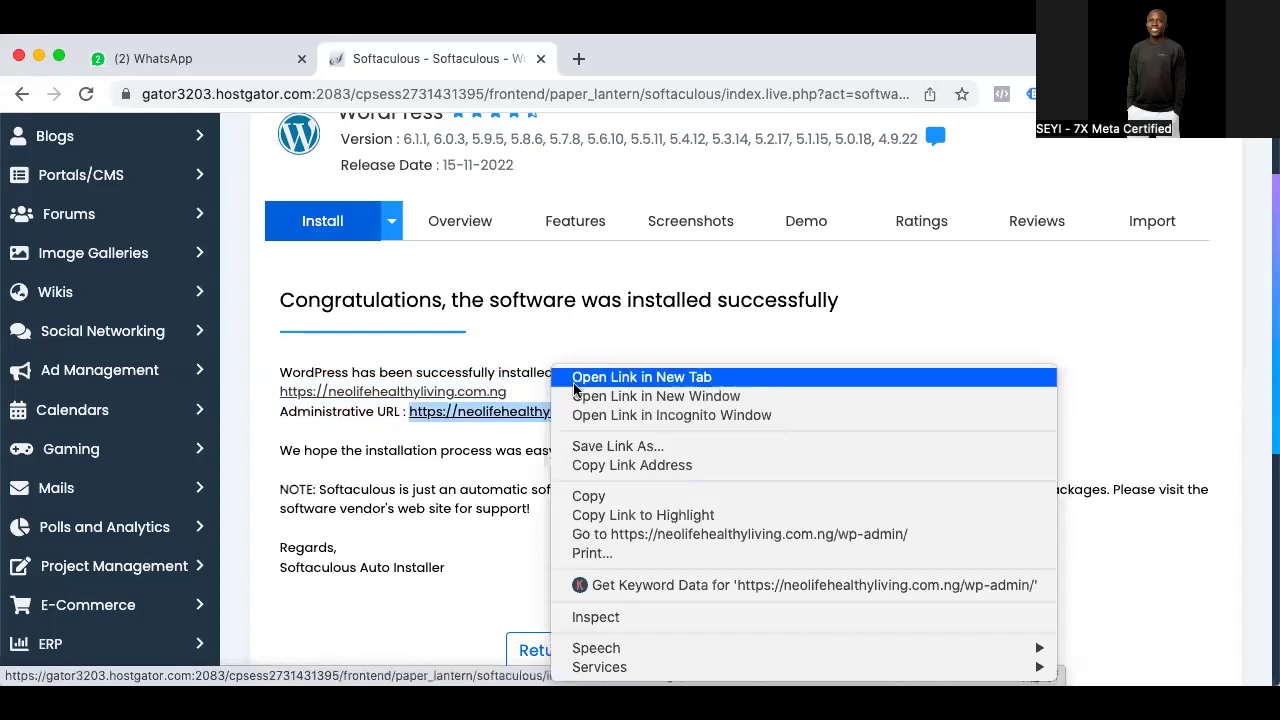
pyautogui.rightClick(457, 399)
pyautogui.rightClick(462, 392)
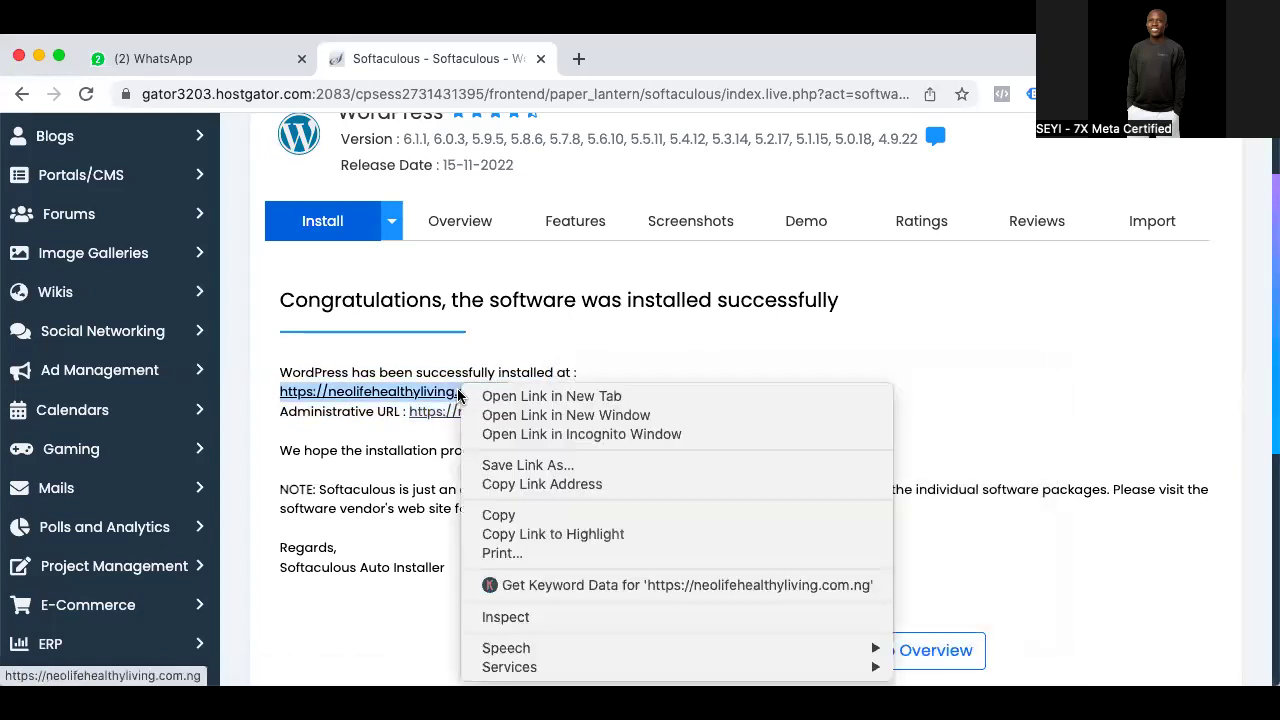
pyautogui.click(487, 396)
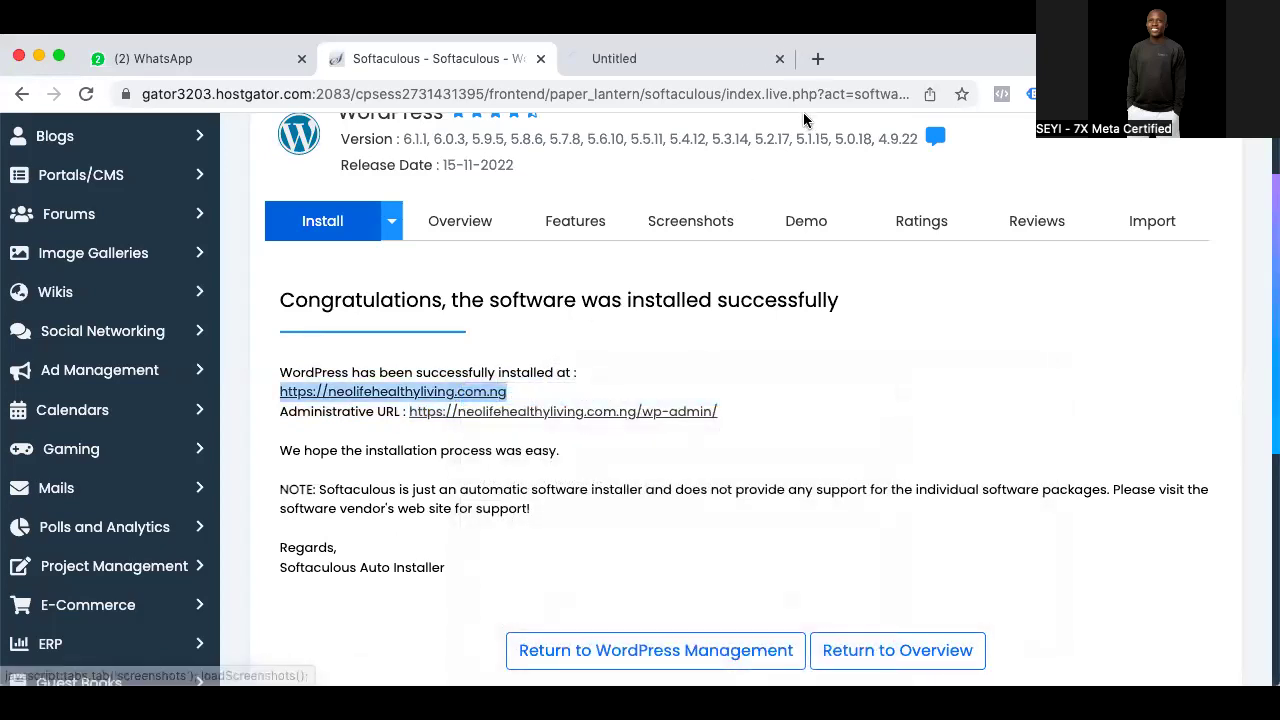
# Proceed past the privacy warning to neolifehealthyliving.com.ng and look over the default home page
pyautogui.click(697, 62)
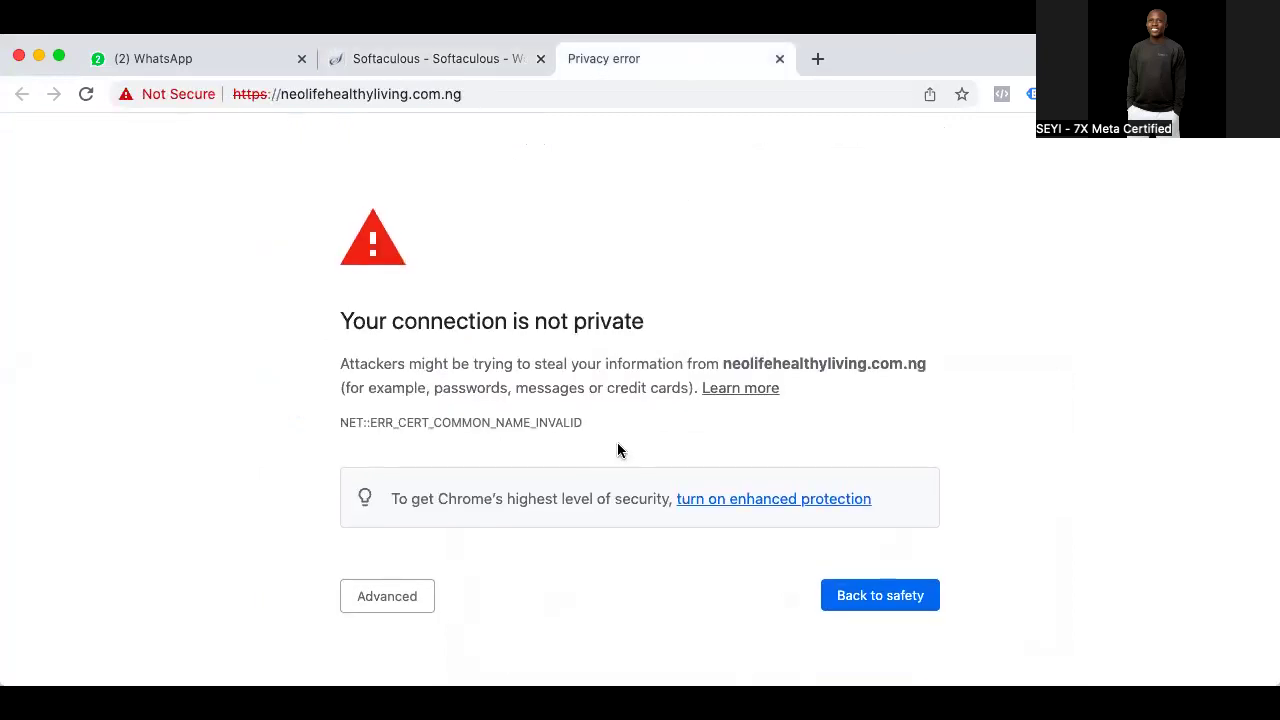
pyautogui.click(406, 598)
pyautogui.scroll(-3, 408, 606)
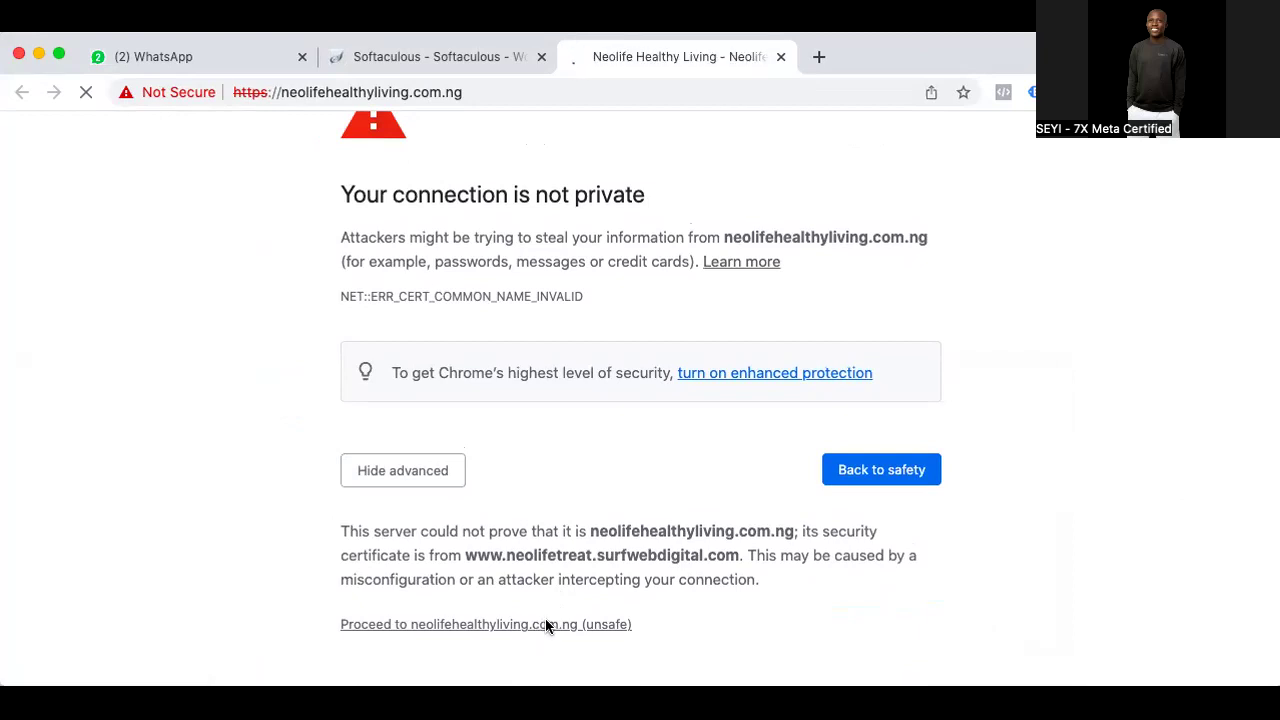
pyautogui.scroll(-4, 470, 540)
pyautogui.scroll(2, 460, 480)
pyautogui.scroll(-4, 460, 480)
pyautogui.scroll(5, 463, 488)
pyautogui.scroll(-1, 466, 494)
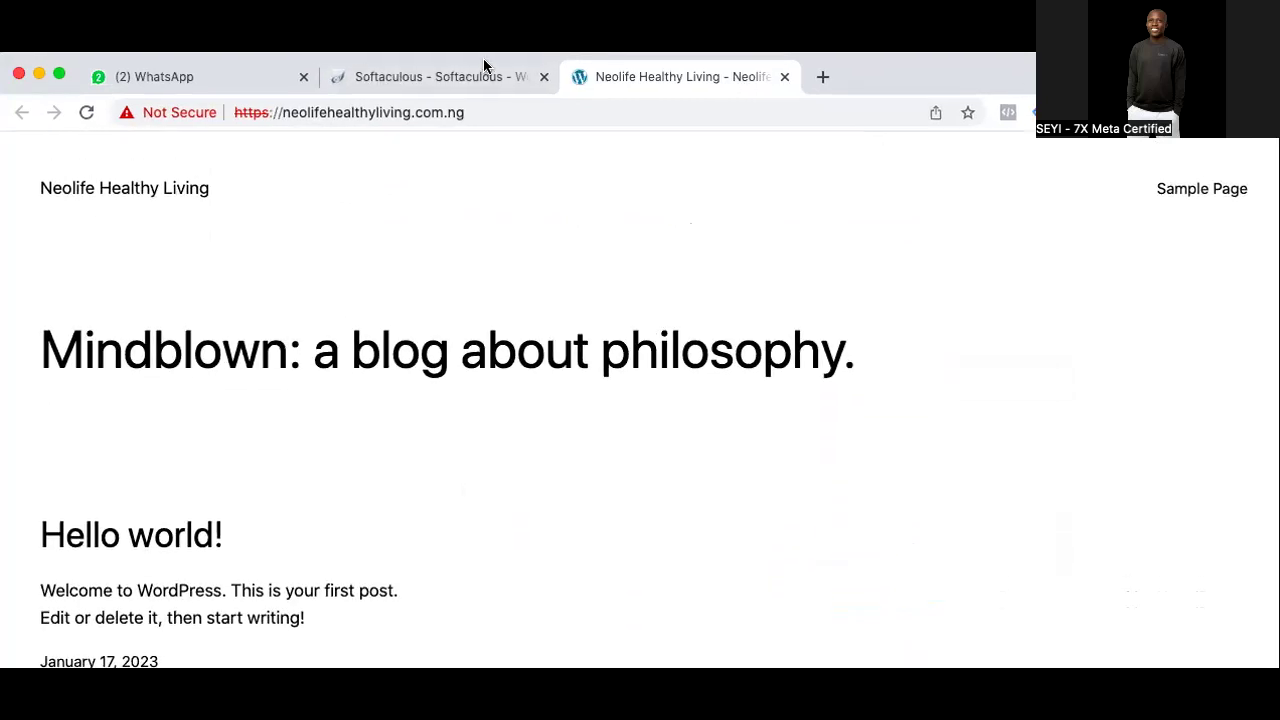
# Go back to the Softaculous installation summary and open the site's administrative URL in a new tab
pyautogui.click(441, 56)
pyautogui.click(624, 76)
pyautogui.click(400, 80)
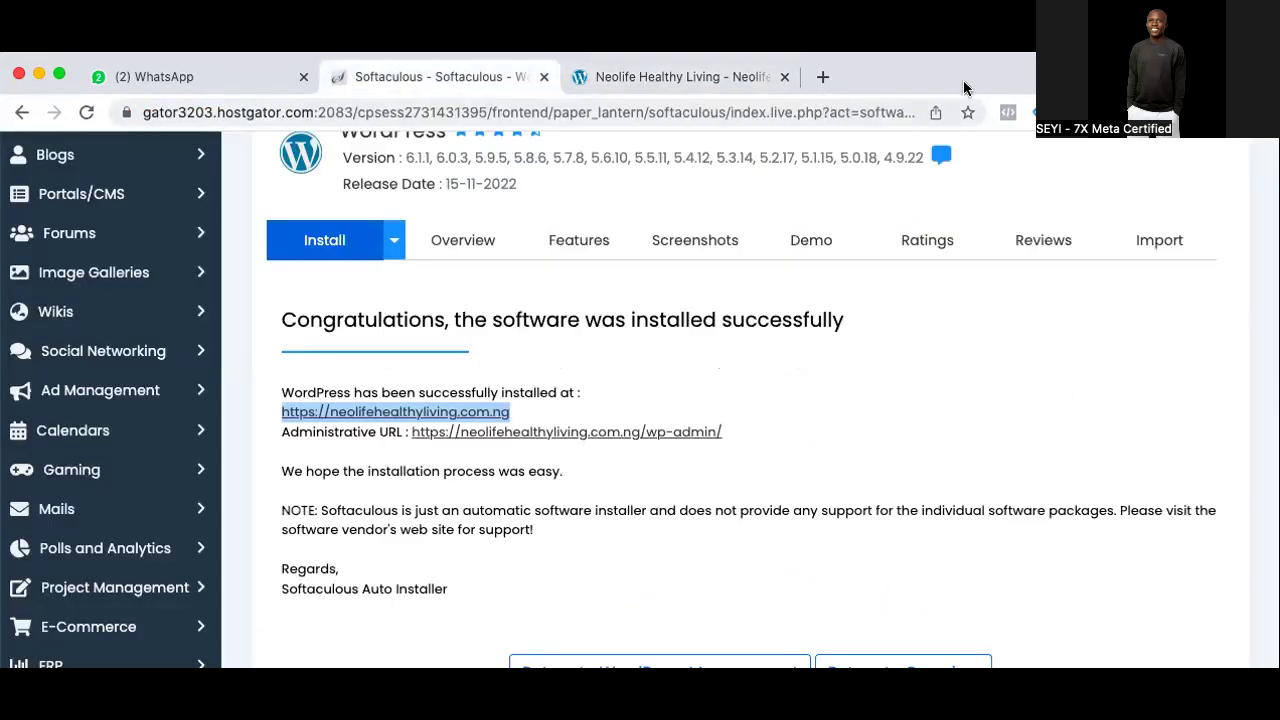
pyautogui.rightClick(630, 411)
pyautogui.click(675, 382)
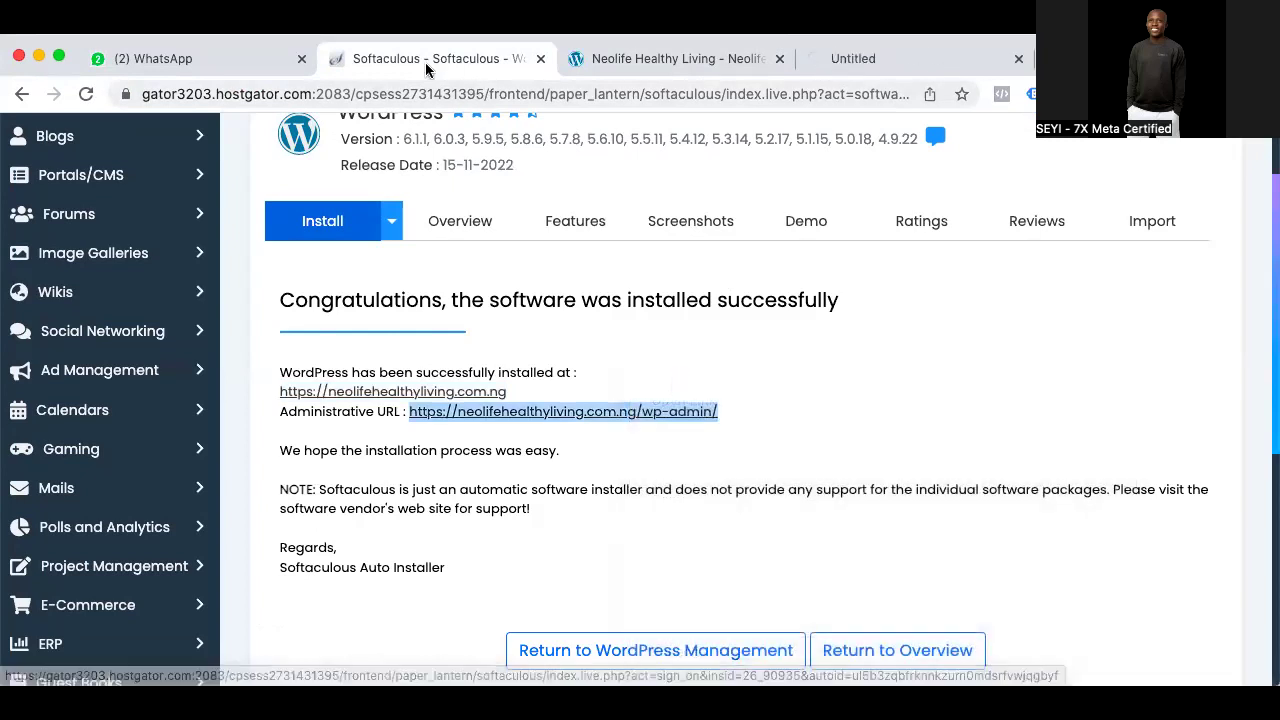
# Examine the public home page of the Neolife Healthy Living site from its heading to the lower sections
pyautogui.click(591, 60)
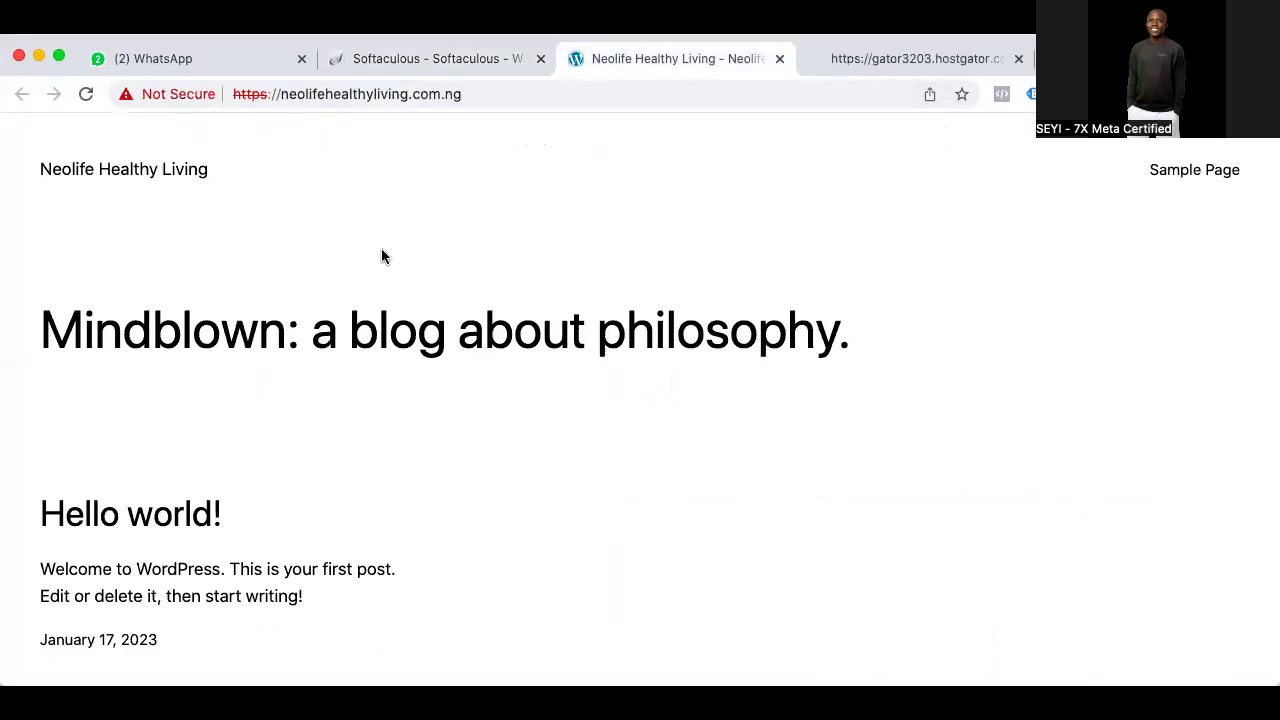
pyautogui.scroll(-5, 430, 405)
pyautogui.scroll(5, 430, 405)
pyautogui.scroll(-8, 430, 405)
pyautogui.scroll(8, 430, 405)
pyautogui.scroll(-8, 430, 405)
pyautogui.scroll(8, 430, 405)
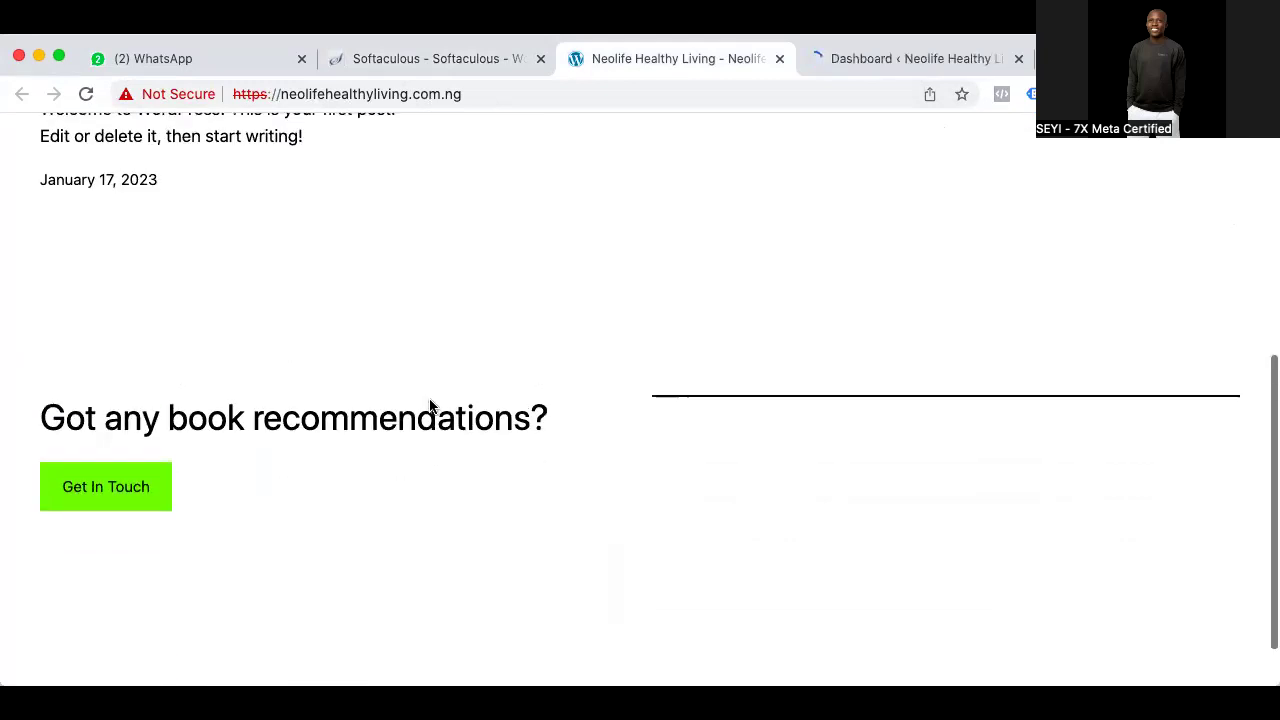
# Highlight the domain in the WordPress admin page's address, and compare the dashboard with the full public home page
pyautogui.click(874, 50)
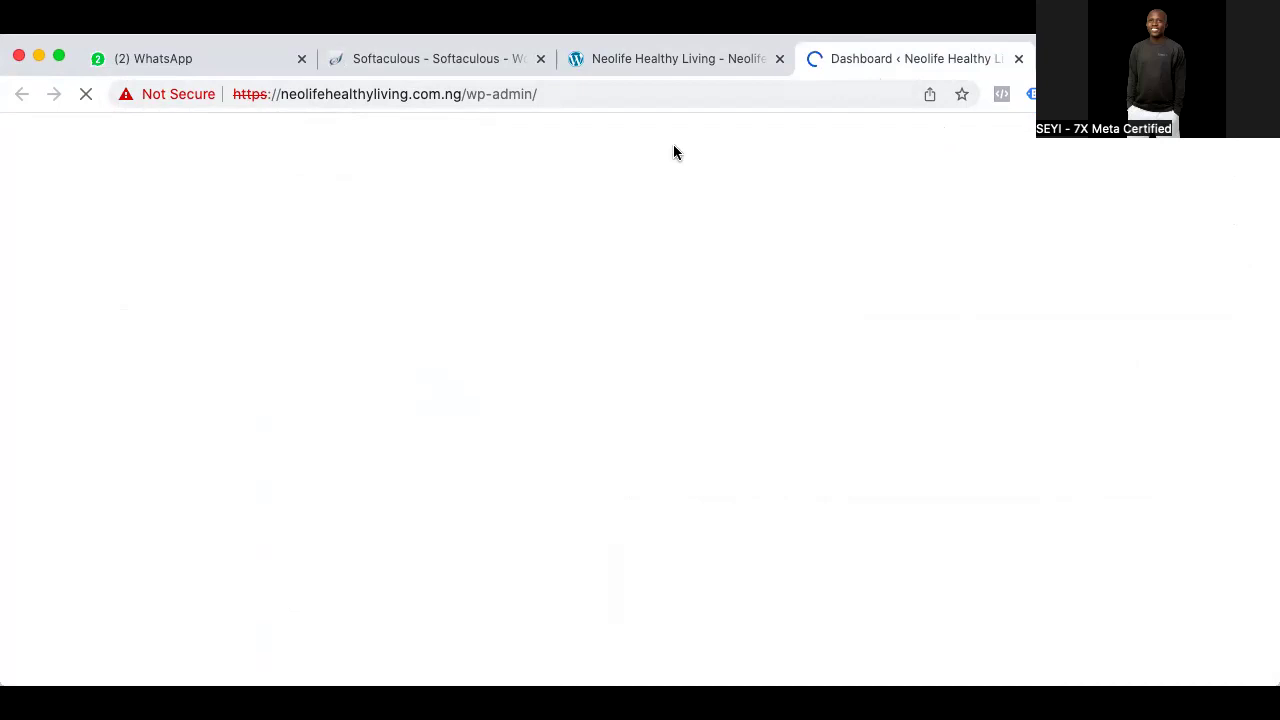
pyautogui.moveTo(277, 92); pyautogui.dragTo(462, 93)
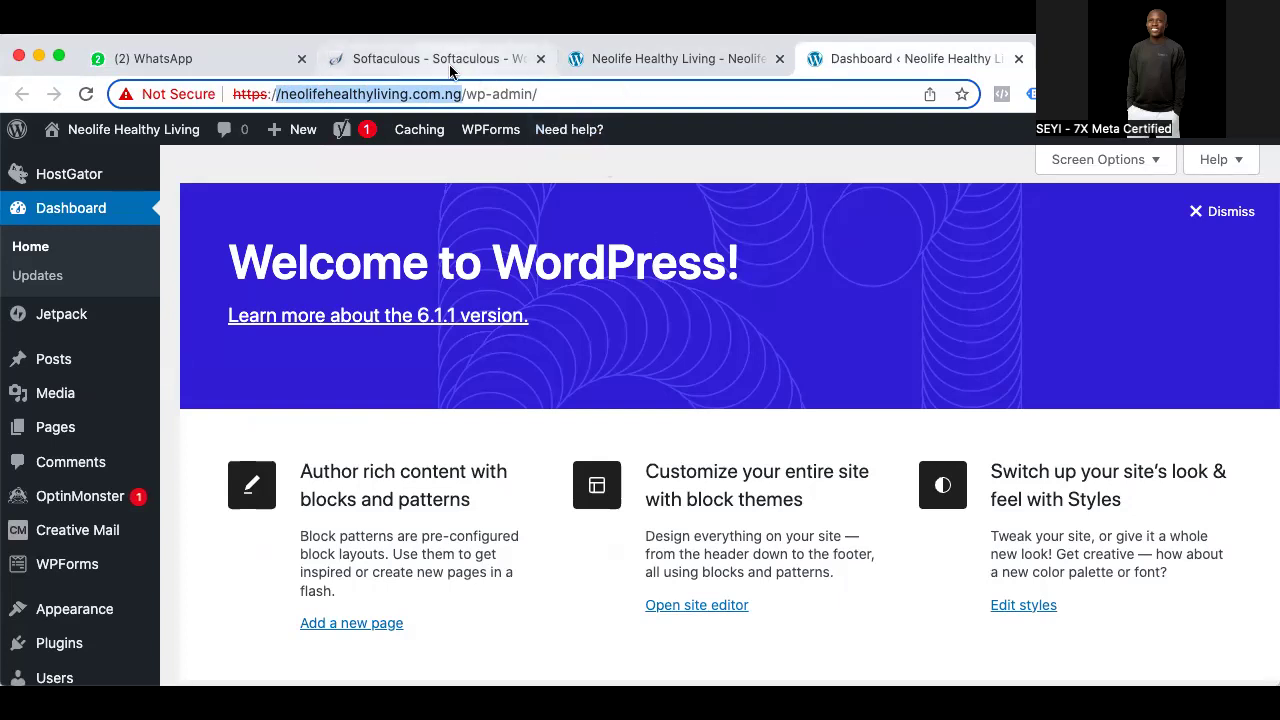
pyautogui.click(612, 59)
pyautogui.scroll(-10, 503, 552)
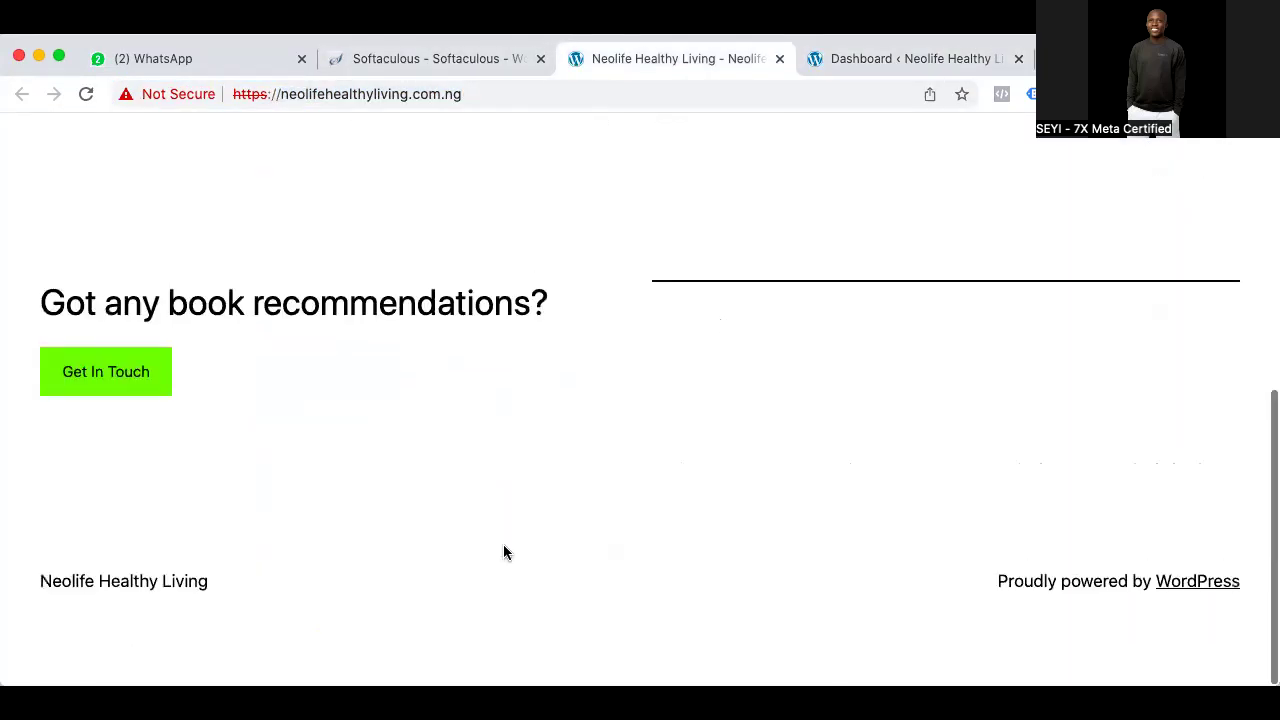
pyautogui.scroll(1, 503, 552)
pyautogui.scroll(10, 503, 440)
pyautogui.scroll(1, 608, 360)
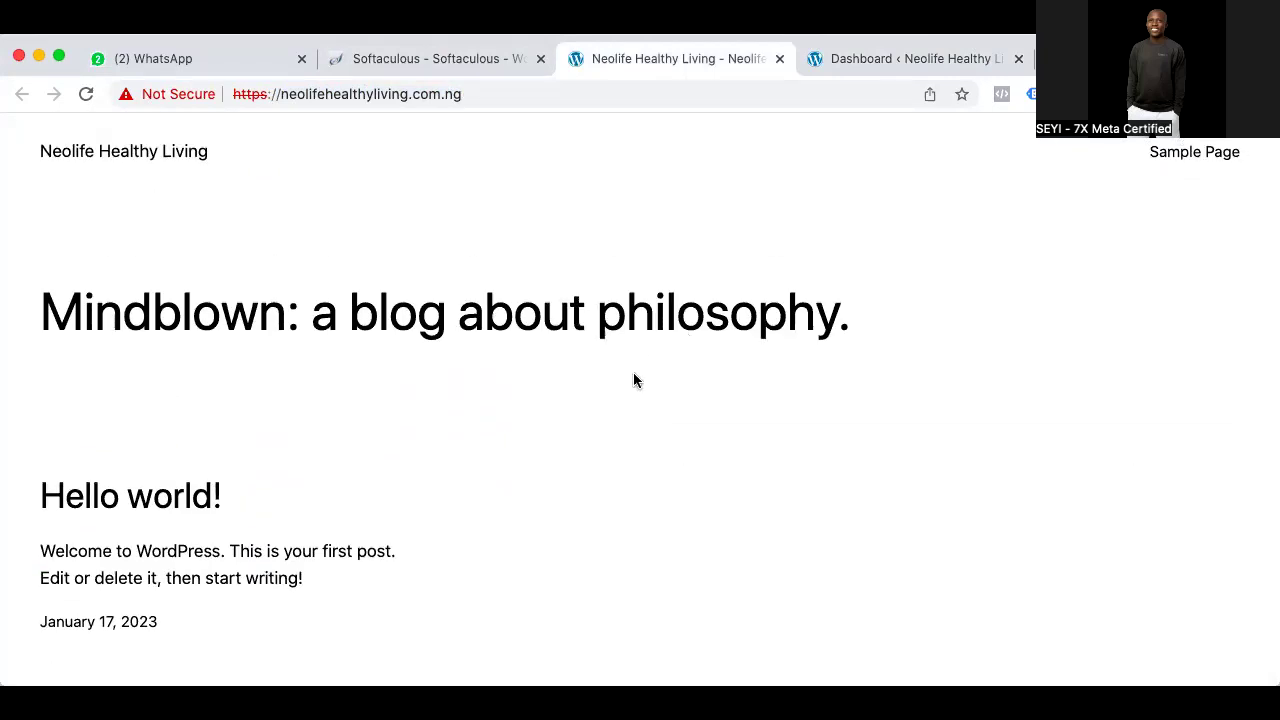
pyautogui.scroll(-10, 633, 378)
pyautogui.scroll(10, 634, 370)
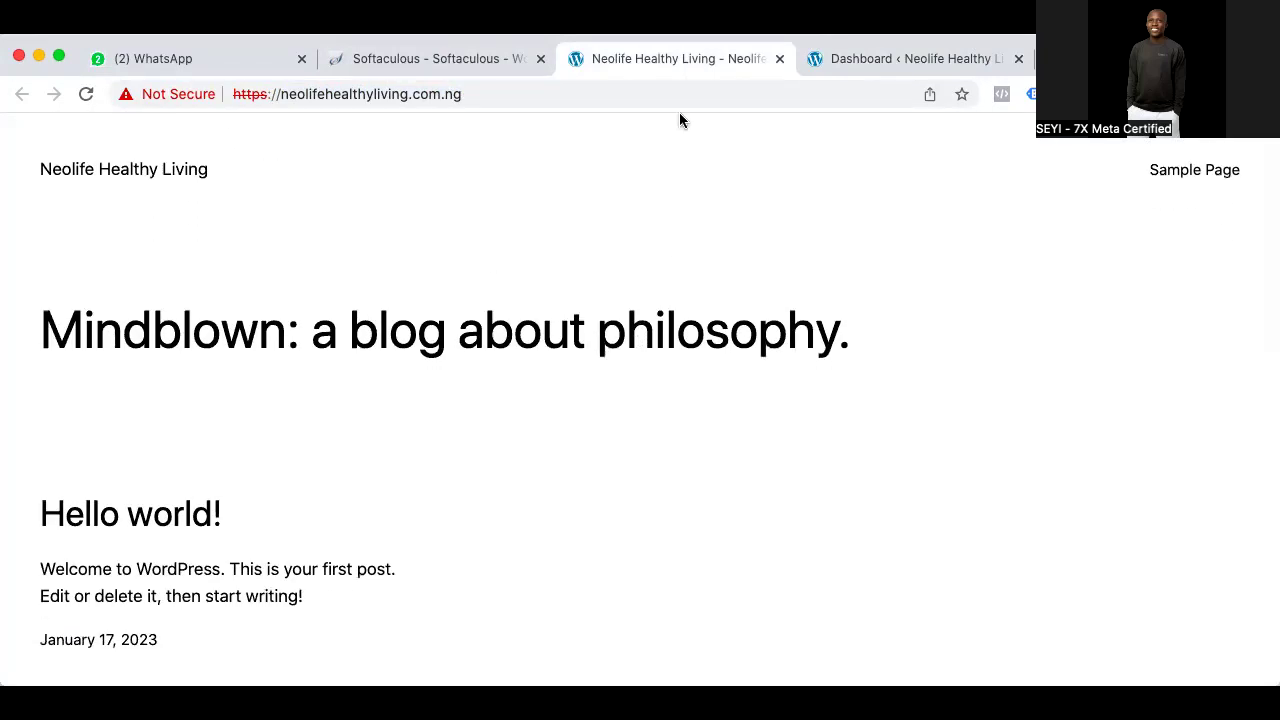
# Return to the WordPress dashboard and examine its welcome area and the admin navigation entries
pyautogui.click(869, 62)
pyautogui.scroll(-1, 651, 372)
pyautogui.scroll(1, 651, 372)
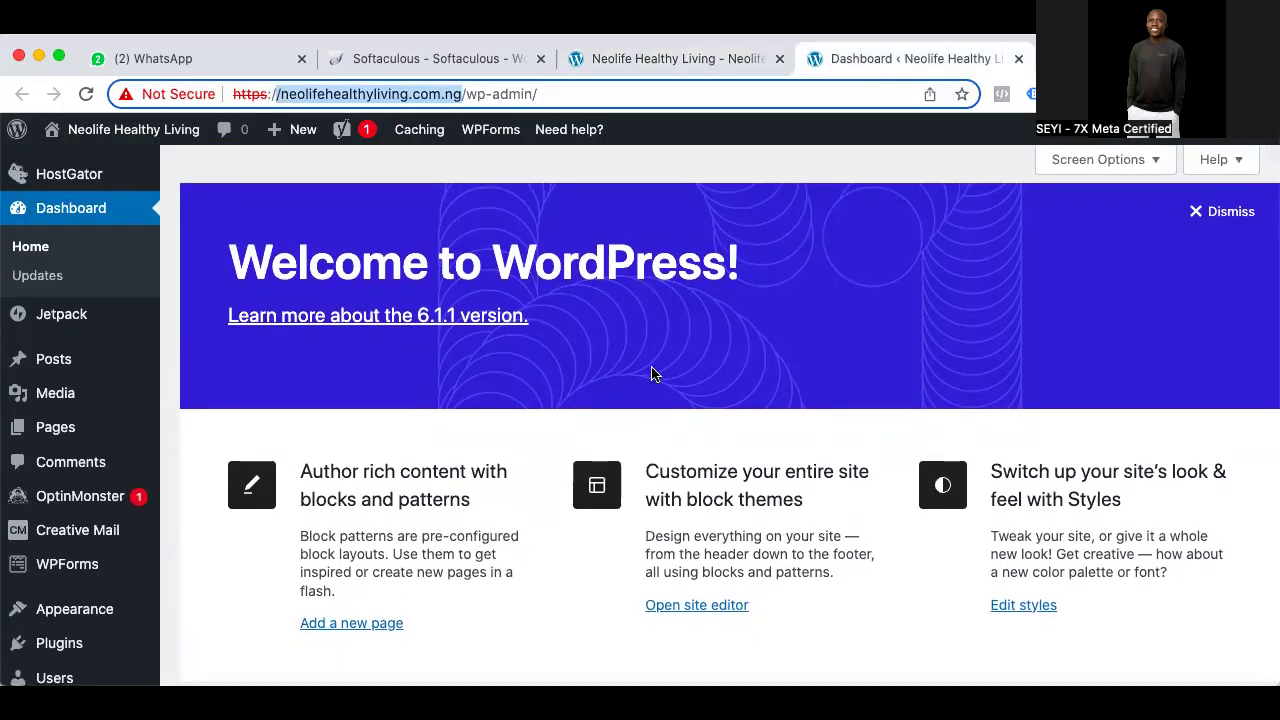
pyautogui.scroll(-2, 40, 465)
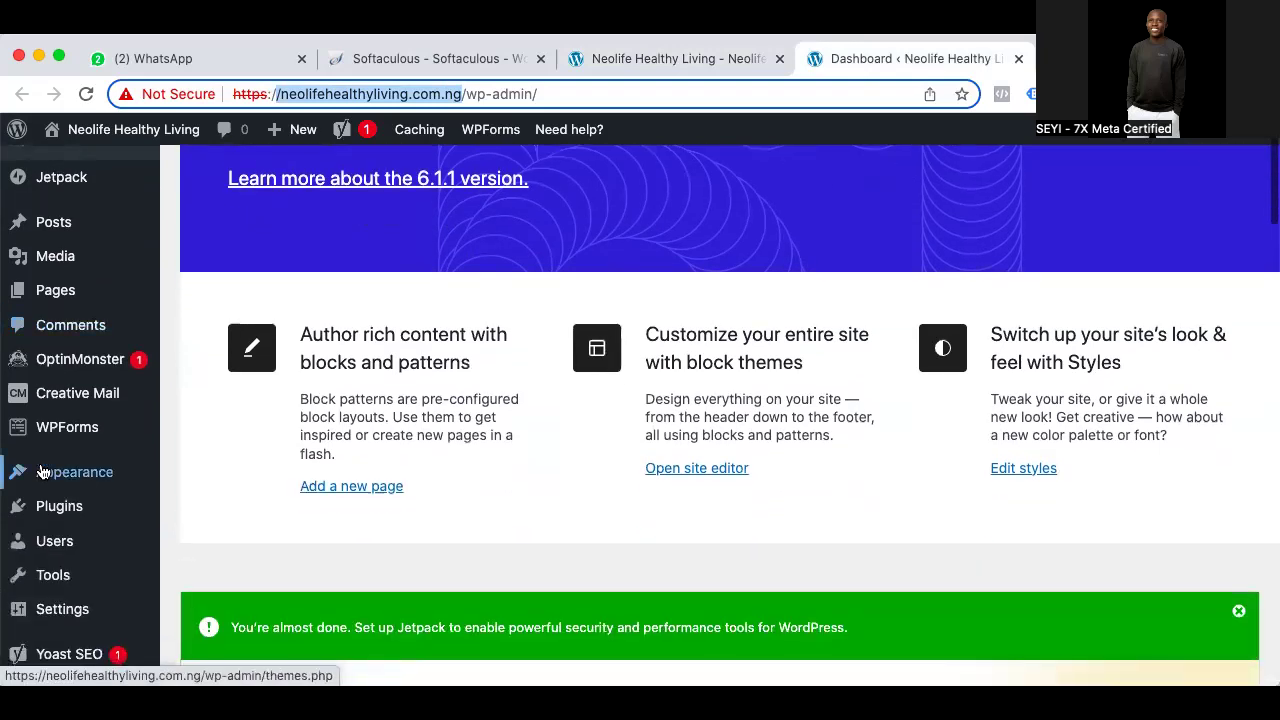
pyautogui.scroll(-1, 68, 487)
pyautogui.moveTo(117, 547)
pyautogui.scroll(-3, 117, 547)
pyautogui.scroll(4, 117, 547)
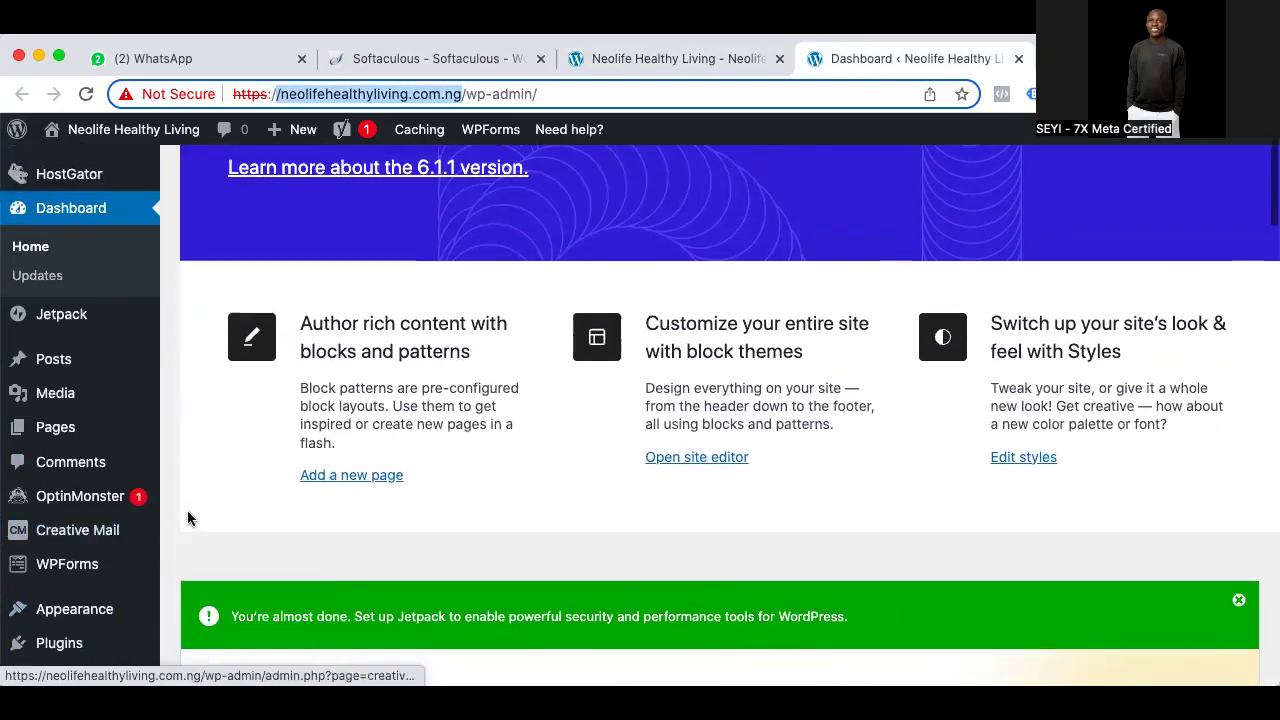
# Open the installed themes page from the WordPress dashboard's Appearance section
pyautogui.scroll(-2, 191, 500)
pyautogui.moveTo(60, 518)
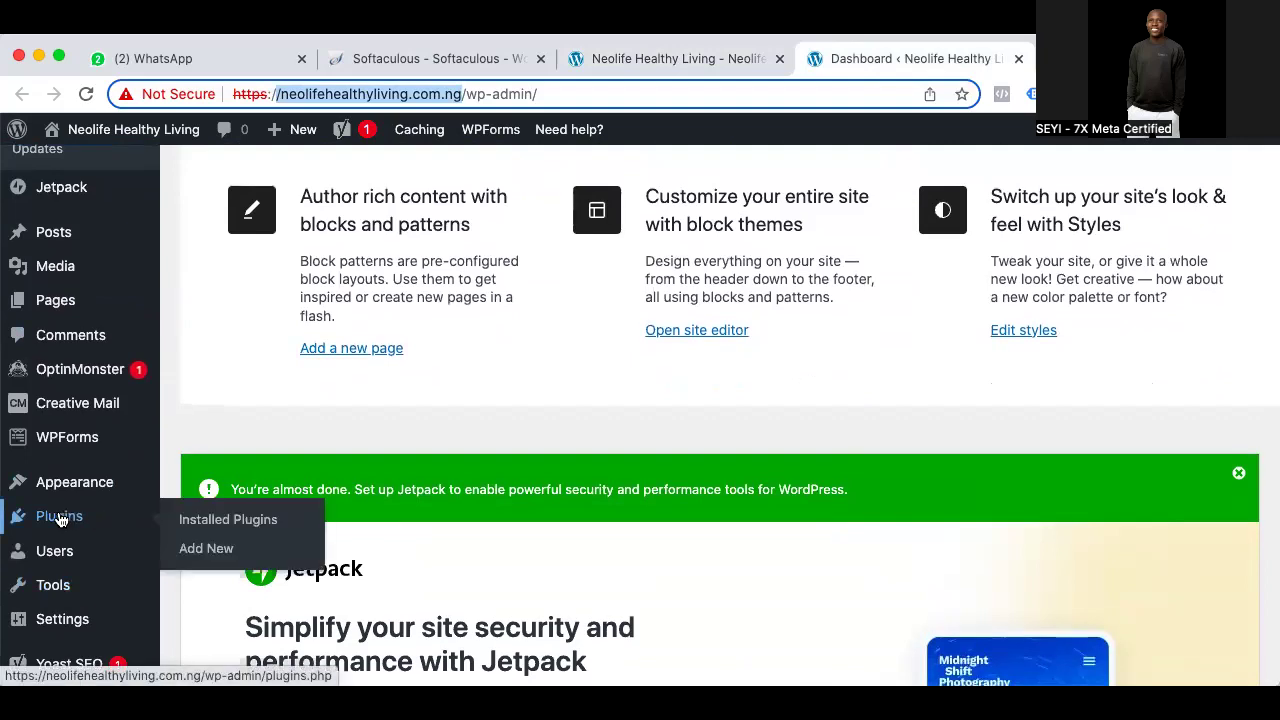
pyautogui.moveTo(64, 489)
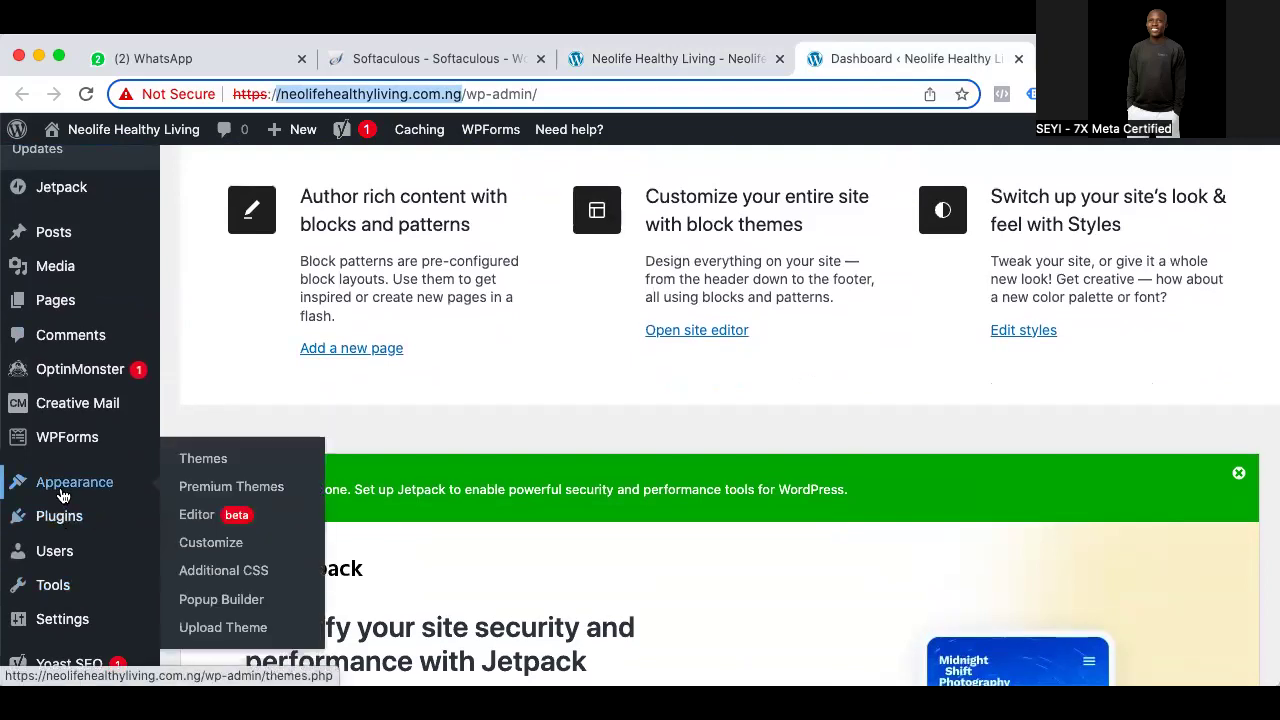
pyautogui.click(223, 461)
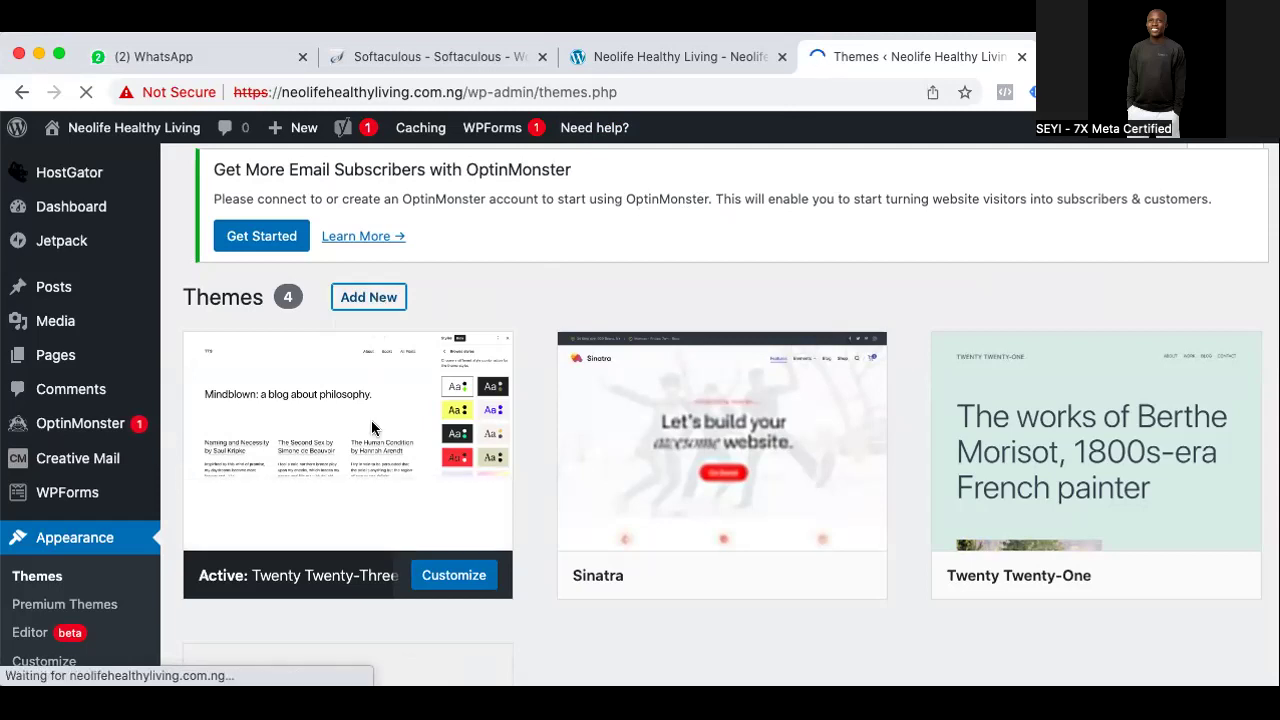
pyautogui.scroll(-4, 371, 448)
pyautogui.scroll(-5, 371, 448)
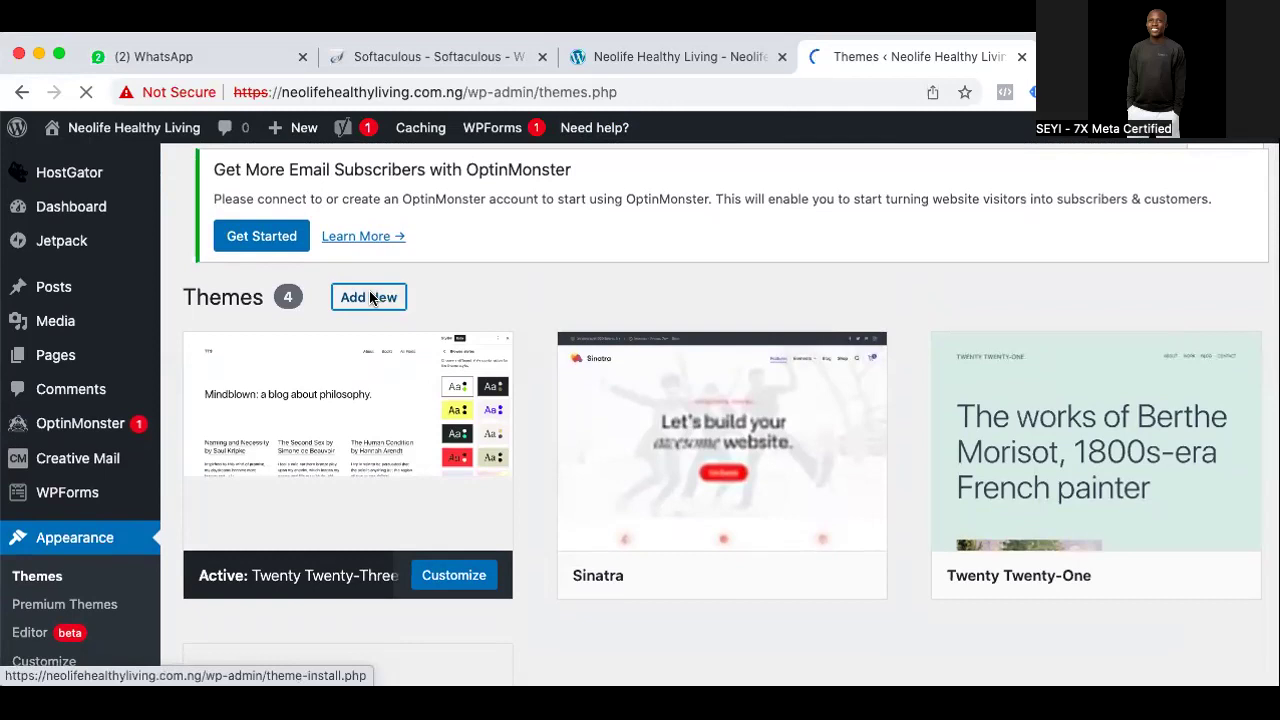
# Start adding a new theme, search the theme directory for "ample blog", and find the Ample Blog theme
pyautogui.click(367, 299)
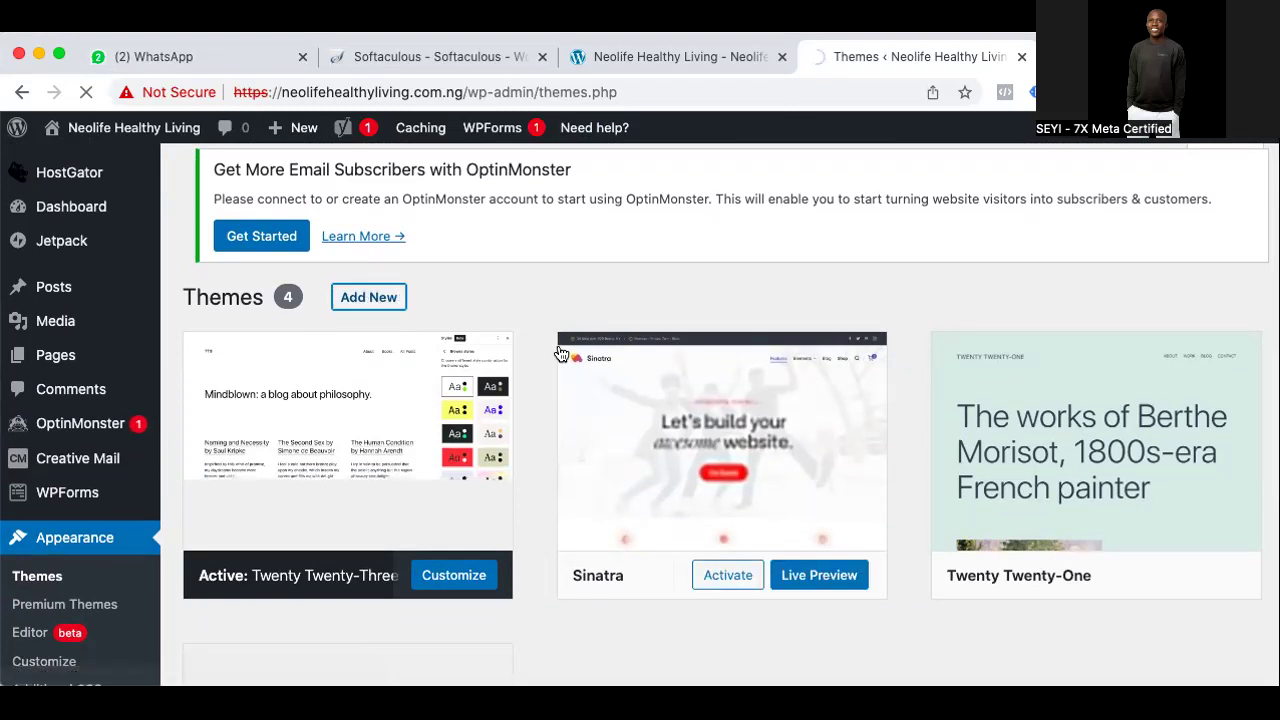
pyautogui.scroll(-4, 559, 352)
pyautogui.scroll(4, 559, 352)
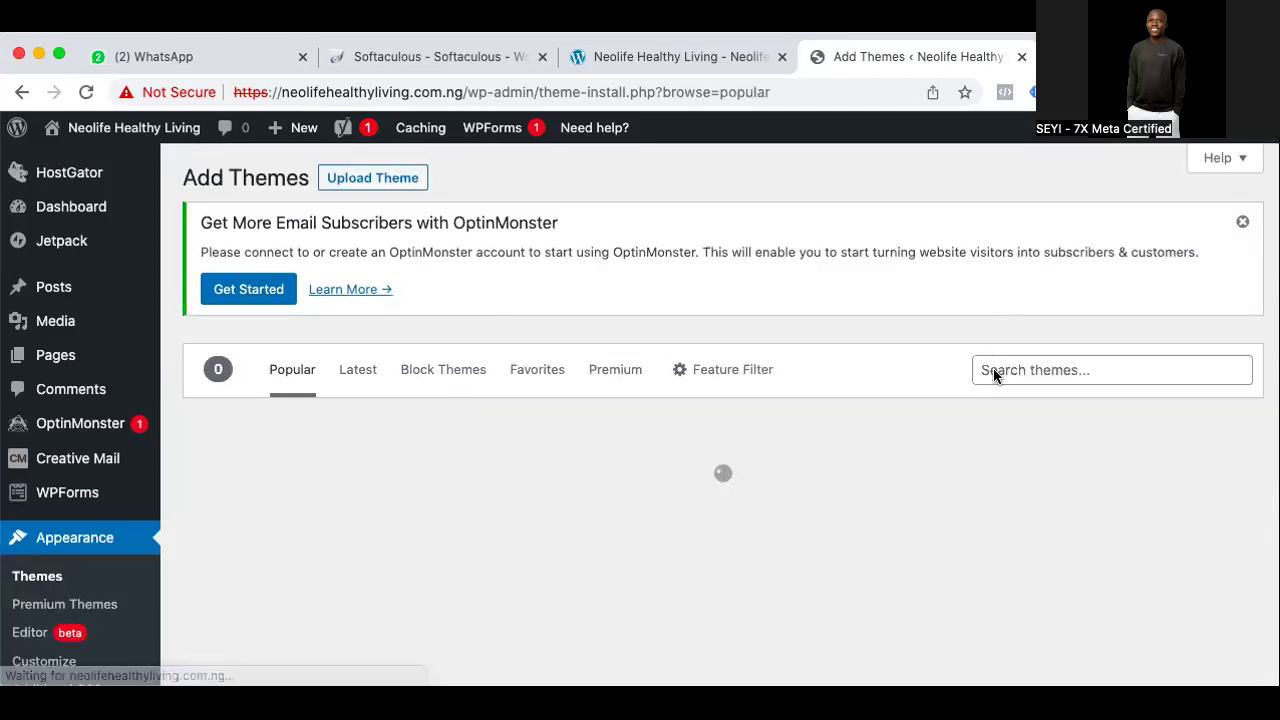
pyautogui.click(993, 370)
pyautogui.click(1106, 418)
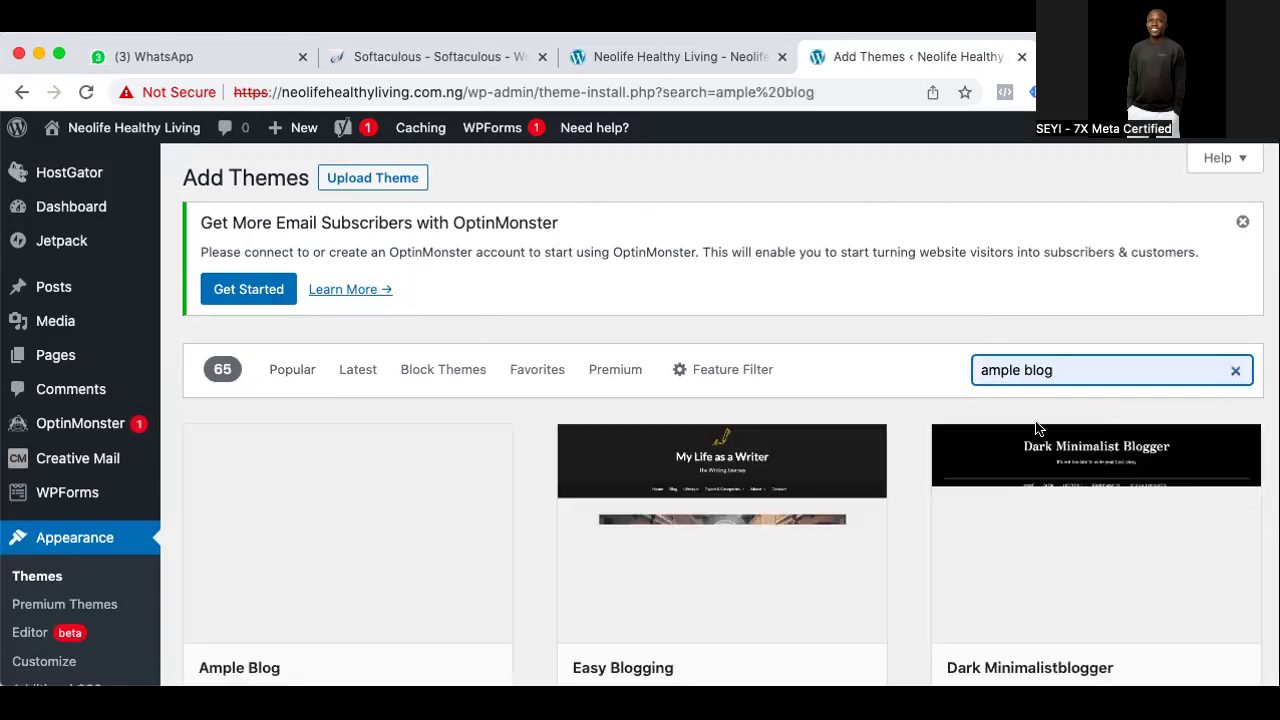
pyautogui.scroll(-3, 888, 485)
pyautogui.moveTo(357, 477)
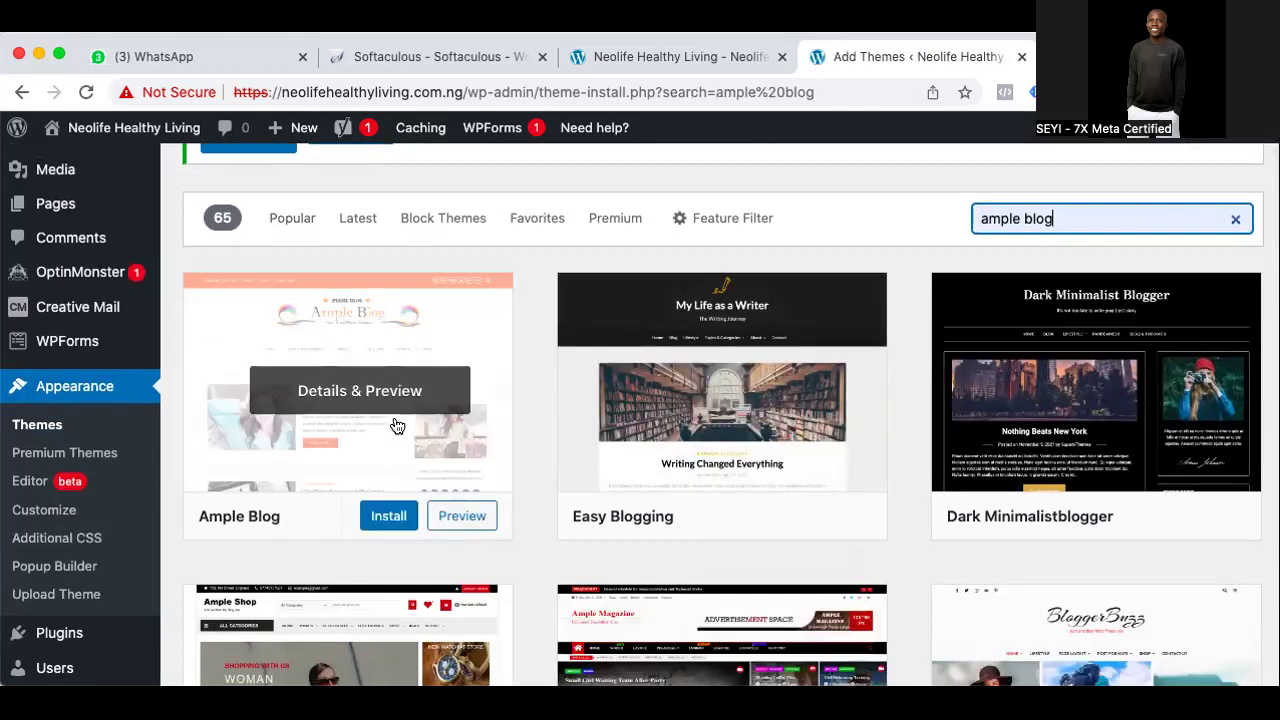
pyautogui.scroll(2, 395, 425)
pyautogui.scroll(-2, 397, 425)
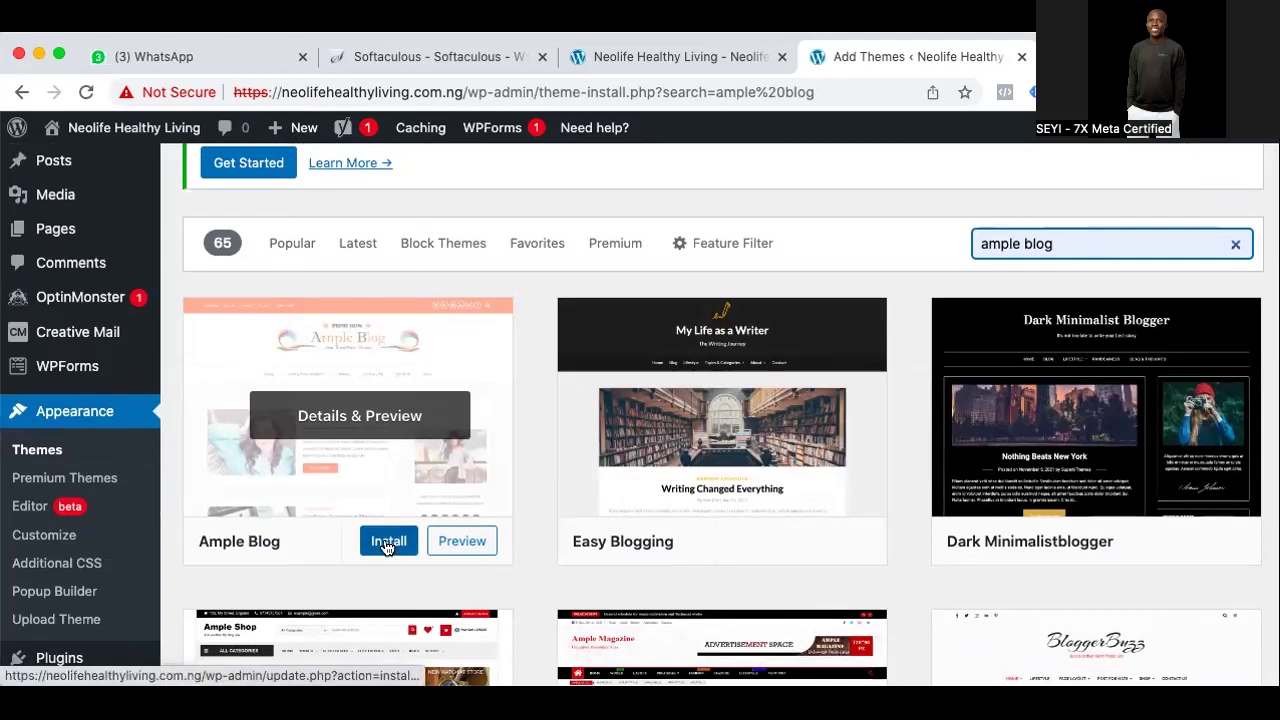
# Examine the public home page's current design from top to bottom, and return to the theme search
pyautogui.click(639, 66)
pyautogui.scroll(-10, 480, 510)
pyautogui.scroll(10, 475, 550)
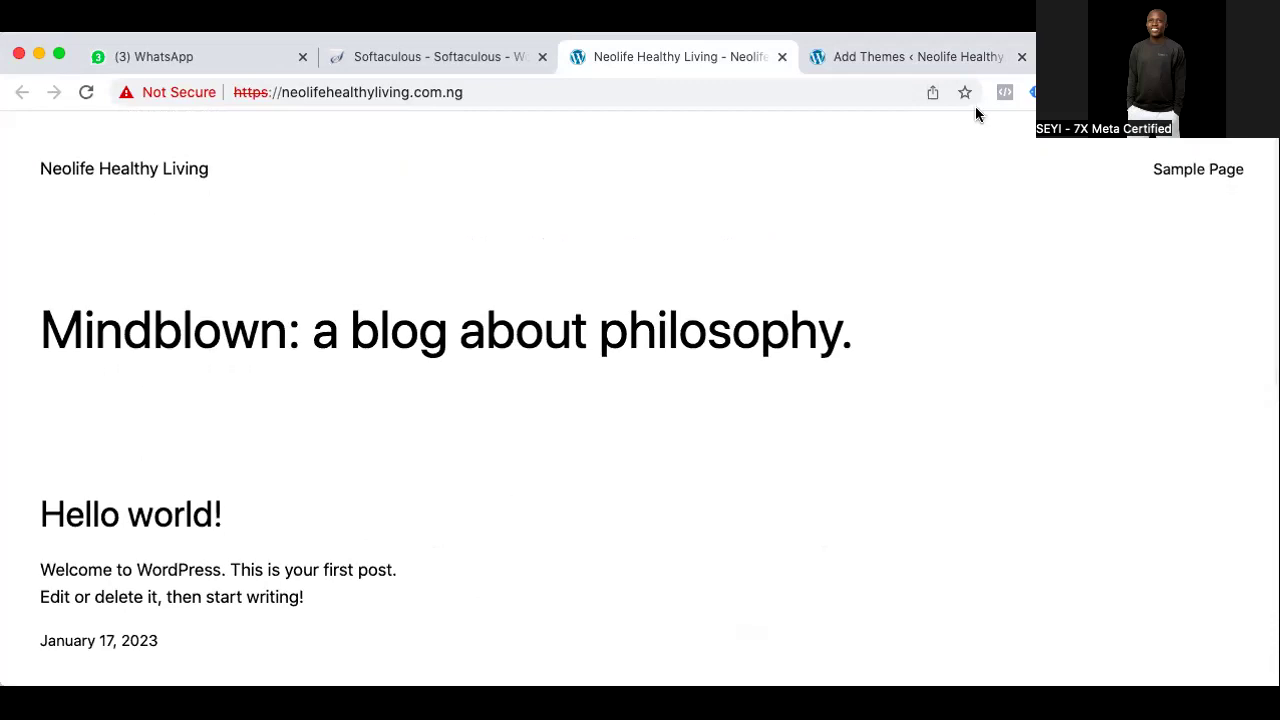
pyautogui.click(865, 55)
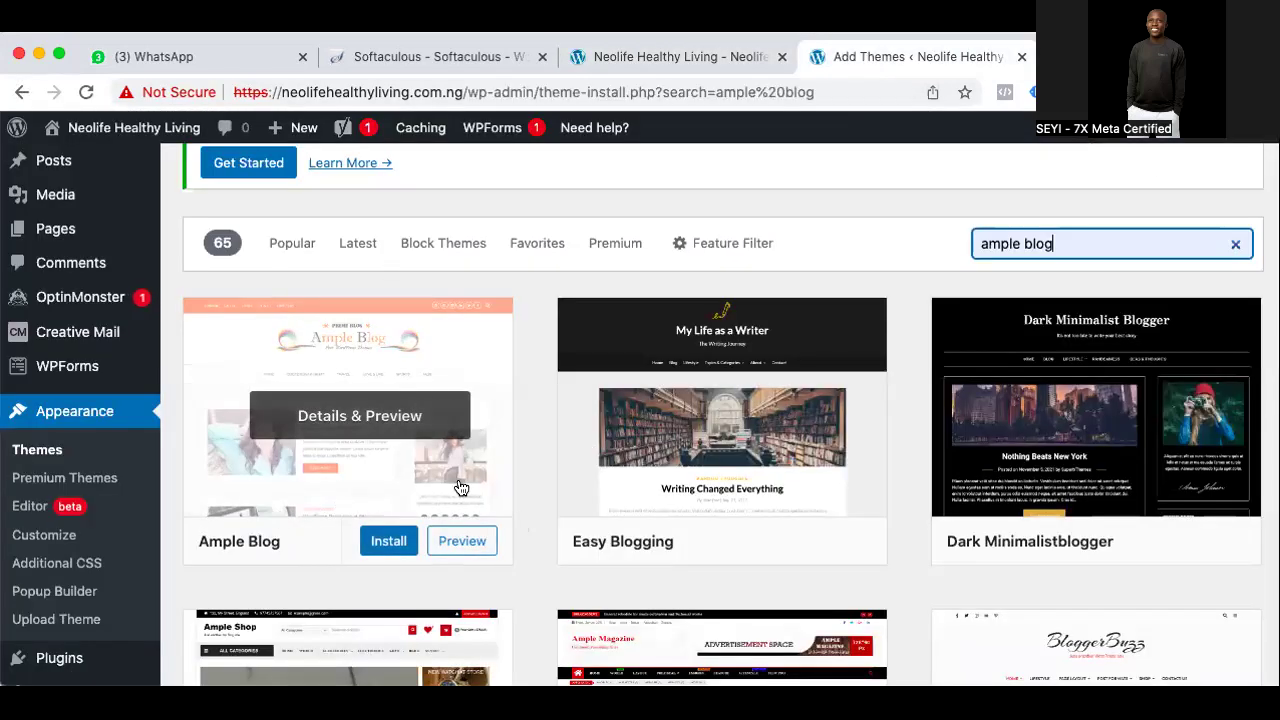
# View the example site gnldneolifeproduct.com.ng in a new tab, and close it to return to the theme search
pyautogui.moveTo(289, 366)
pyautogui.hotkey('ctrl', 't')
pyautogui.write('gnldandneolifeproducts.com')
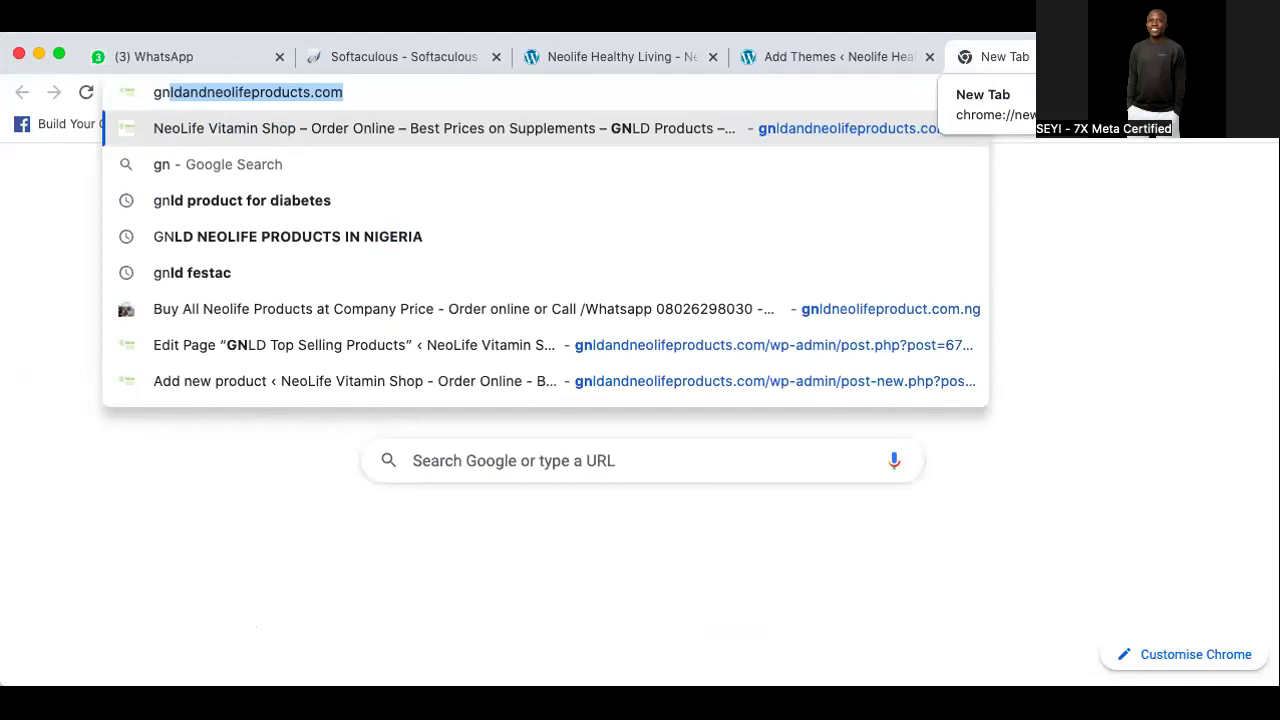
pyautogui.click(365, 310)
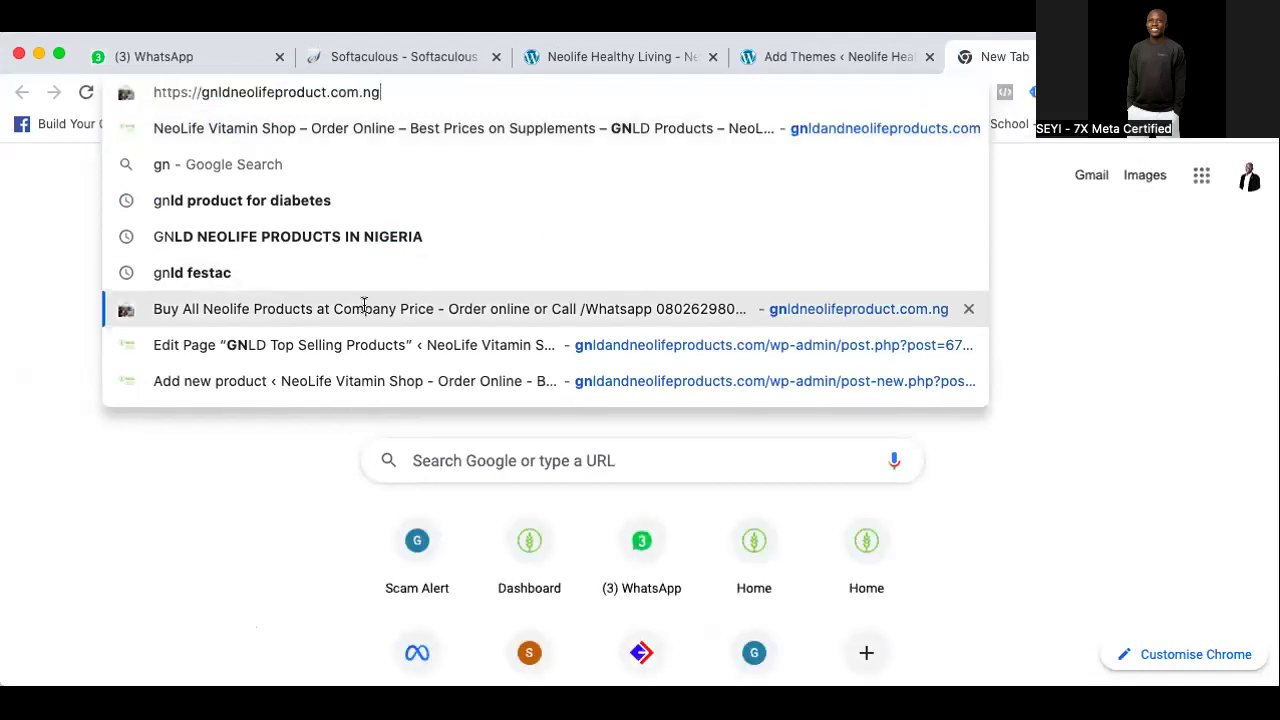
pyautogui.press('Return')
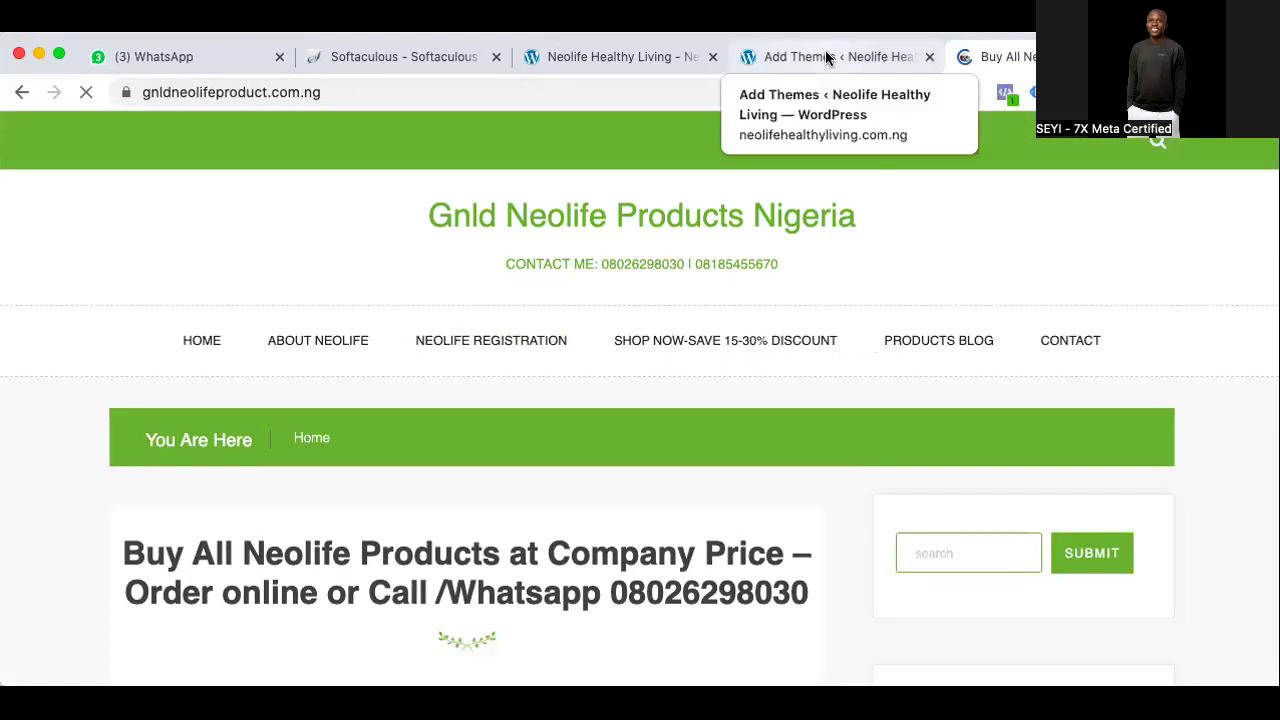
pyautogui.click(940, 50)
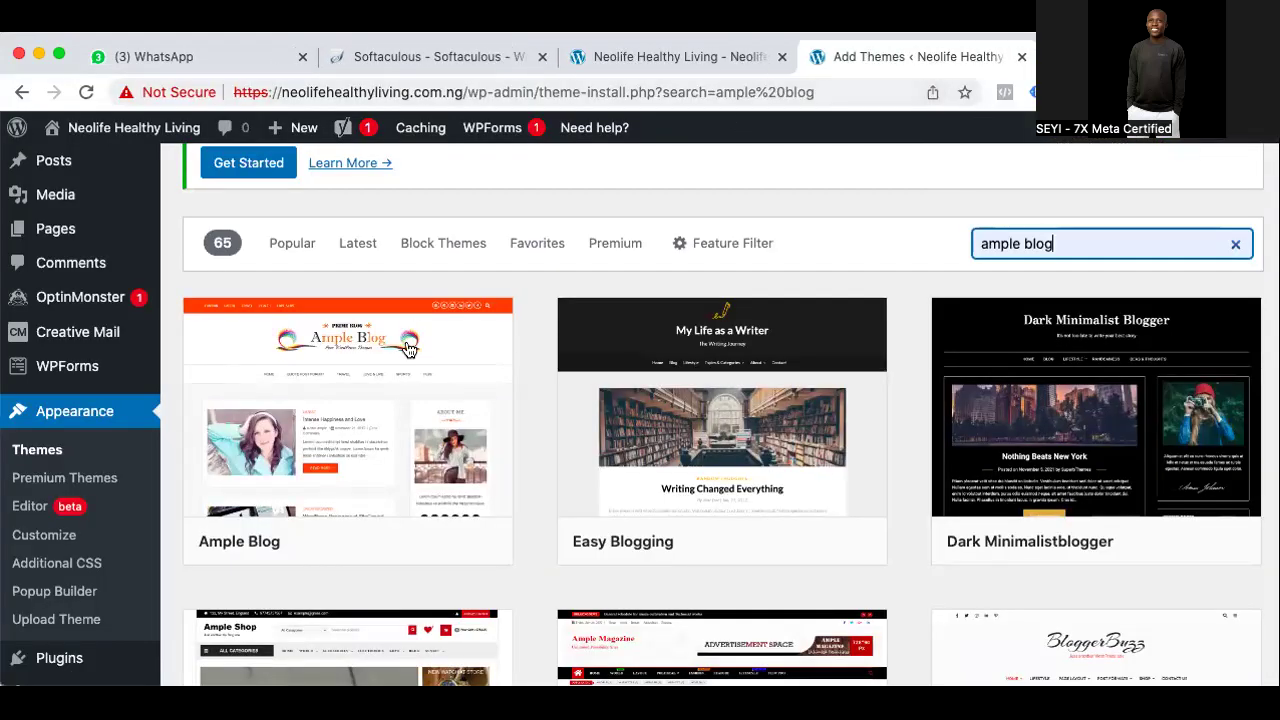
# Install and activate the Ample Blog theme
pyautogui.scroll(-2, 380, 470)
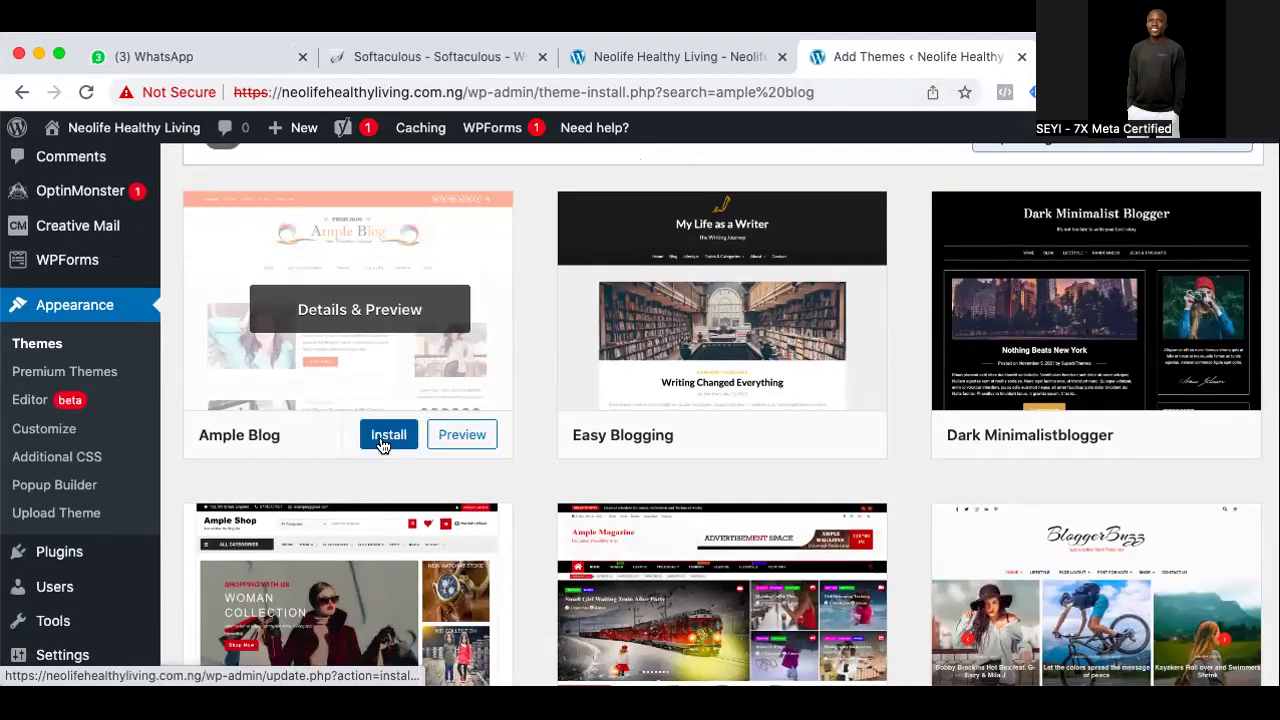
pyautogui.click(381, 440)
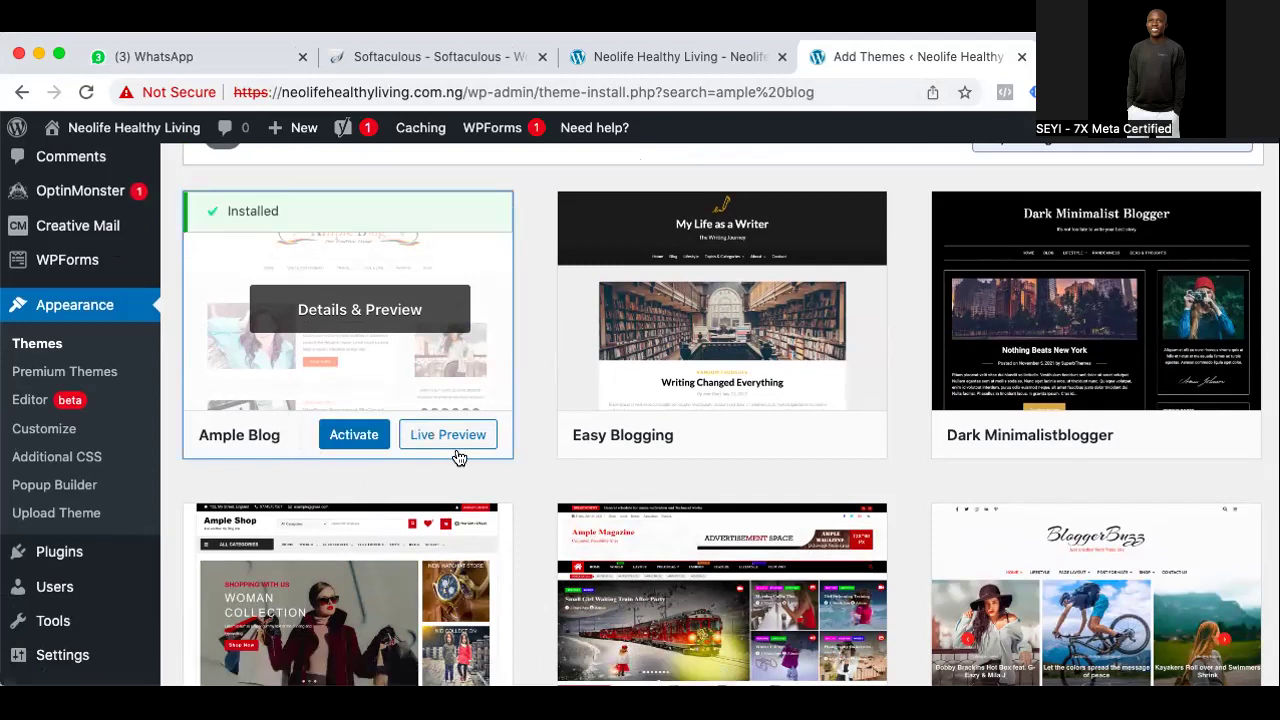
pyautogui.click(352, 436)
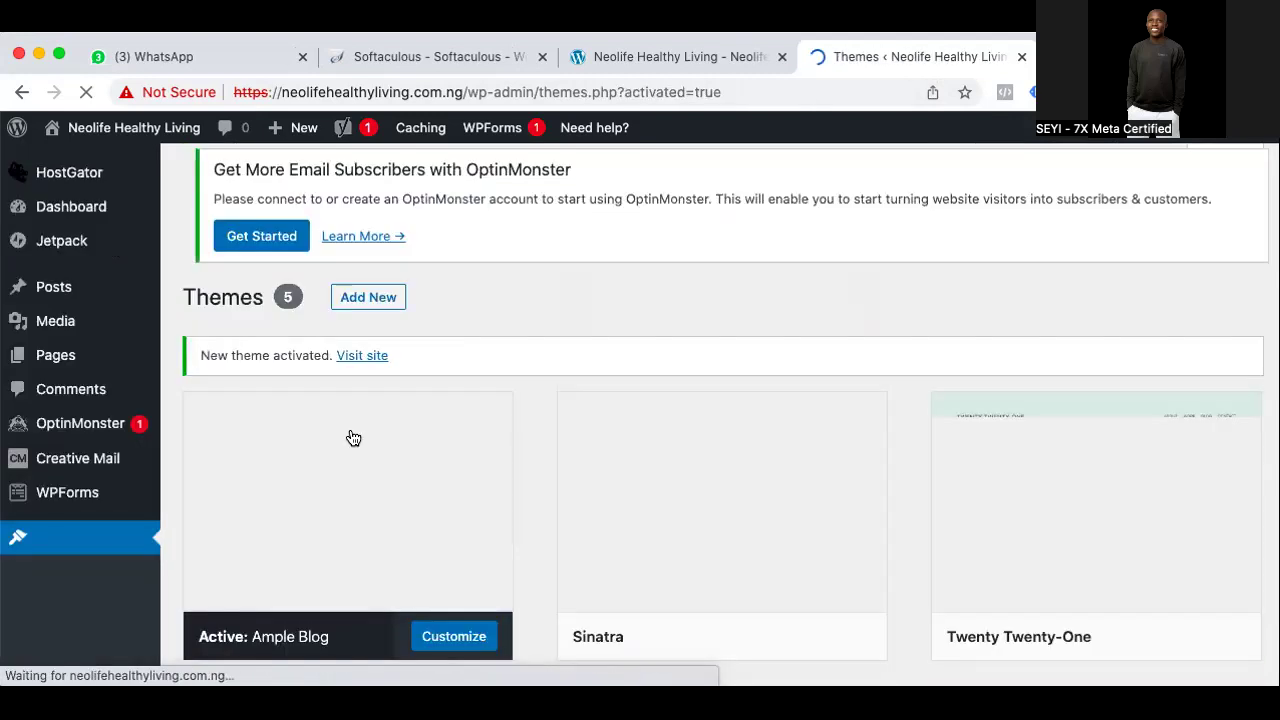
pyautogui.scroll(-1, 608, 494)
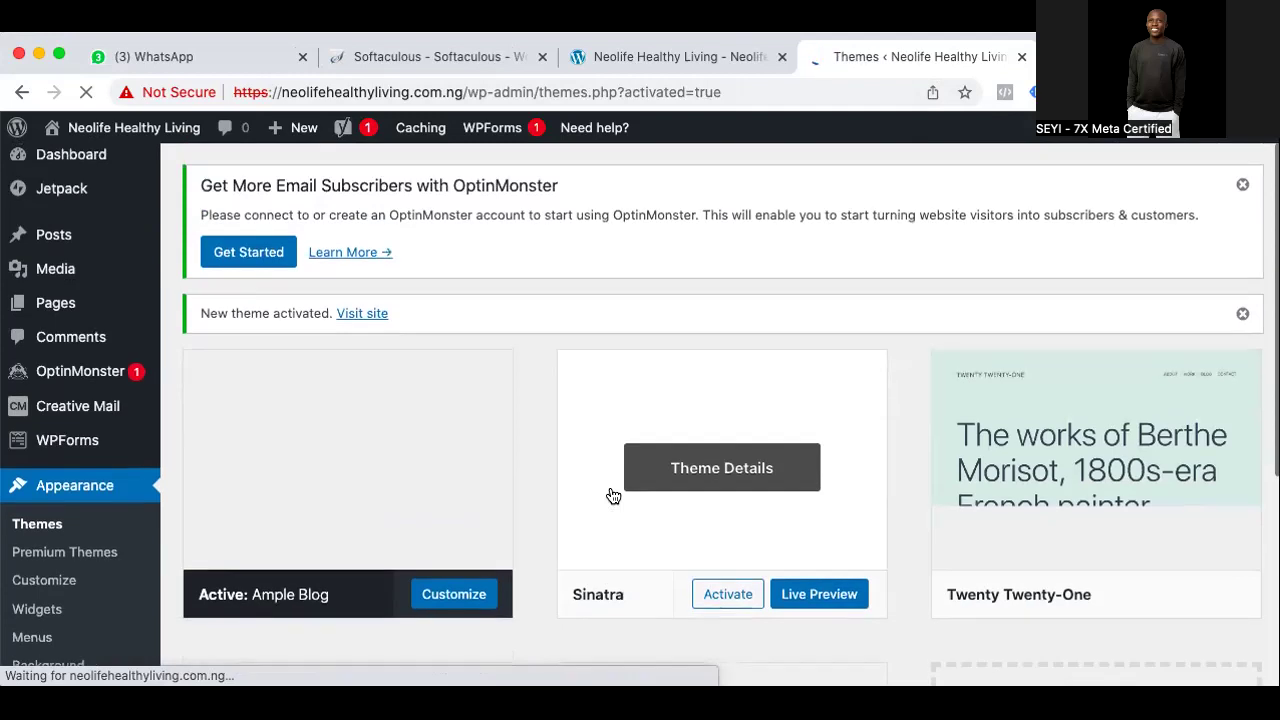
pyautogui.scroll(1, 583, 420)
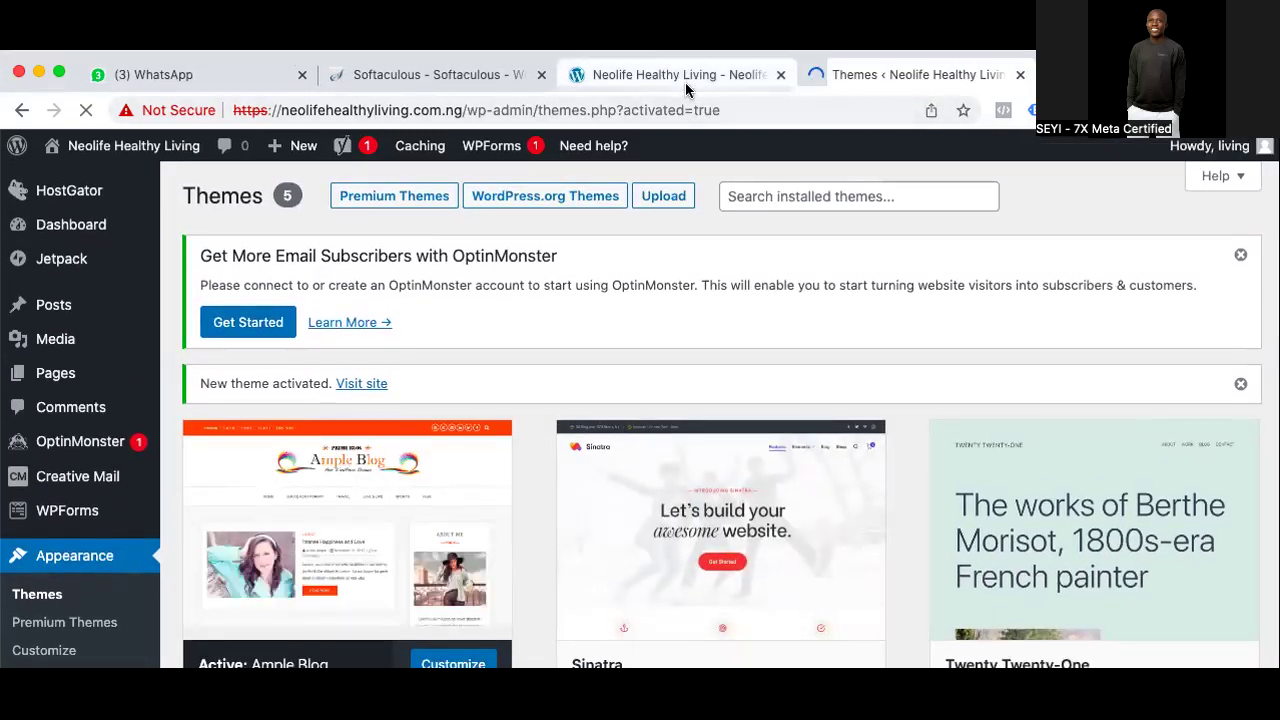
# Reload the Neolife Healthy Living public home page and examine its layout under the newly activated theme
pyautogui.click(686, 80)
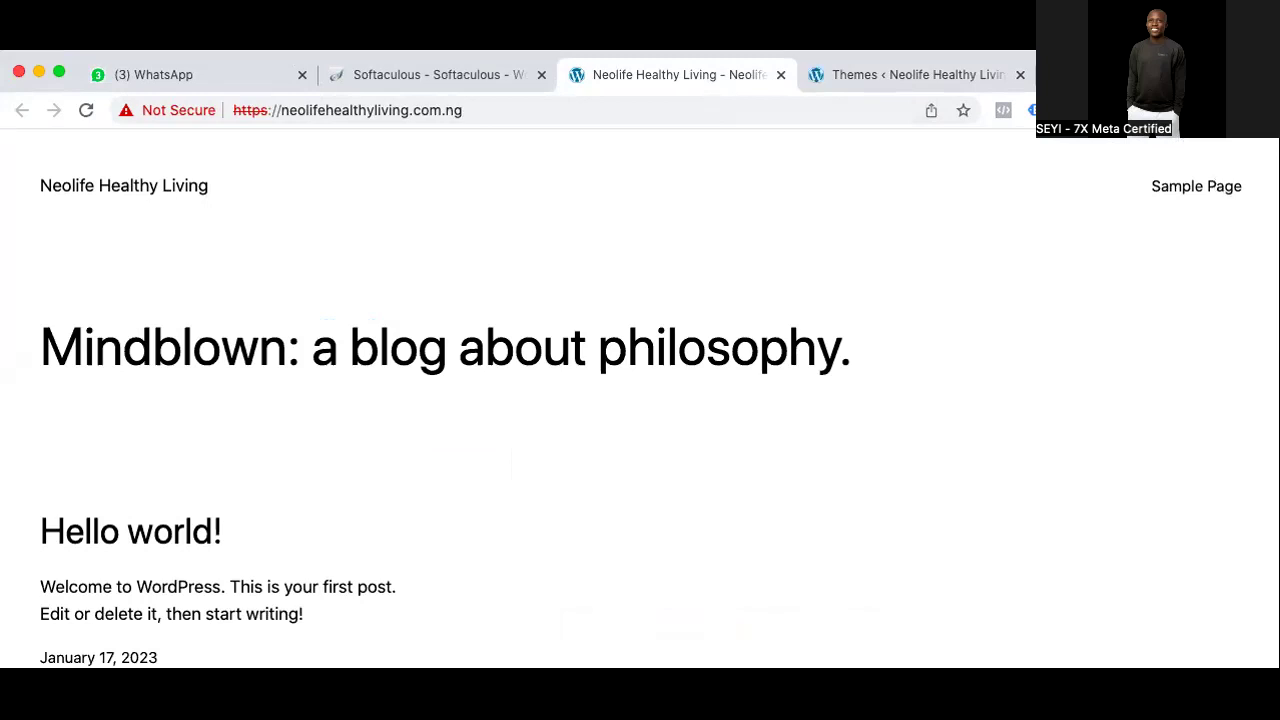
pyautogui.click(86, 92)
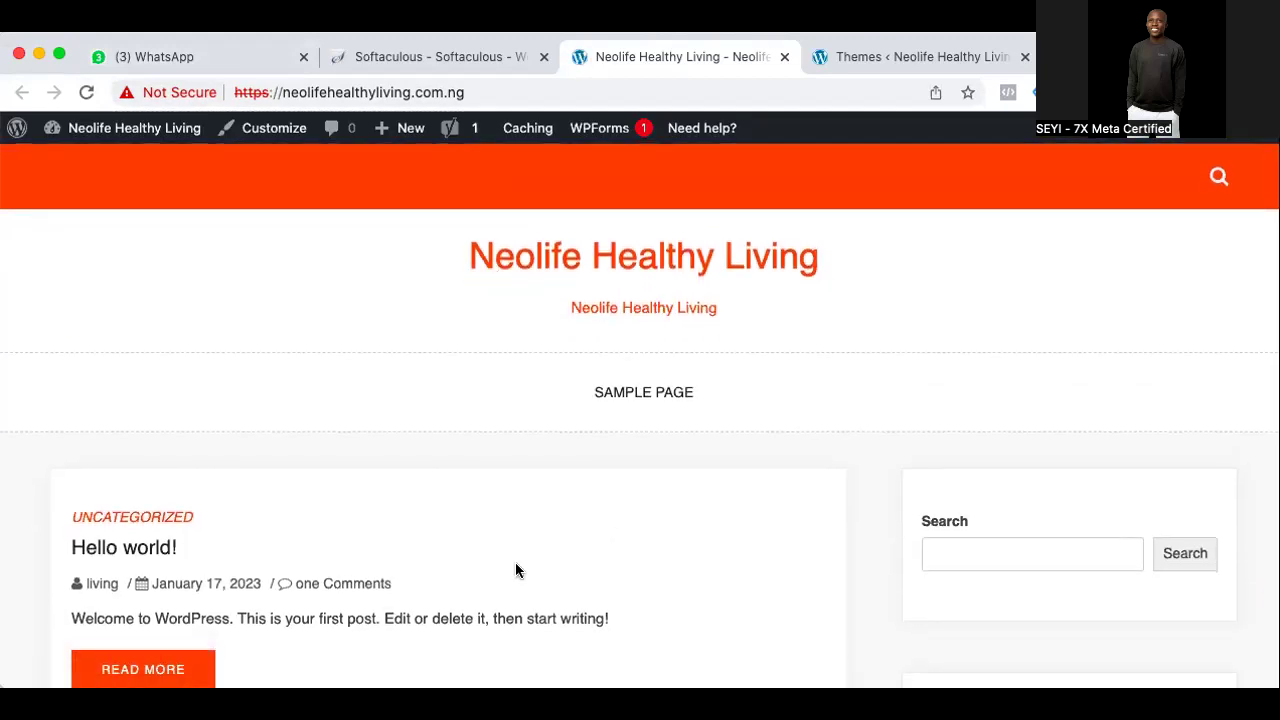
pyautogui.scroll(-4, 516, 570)
pyautogui.scroll(4, 516, 570)
pyautogui.scroll(-2, 516, 570)
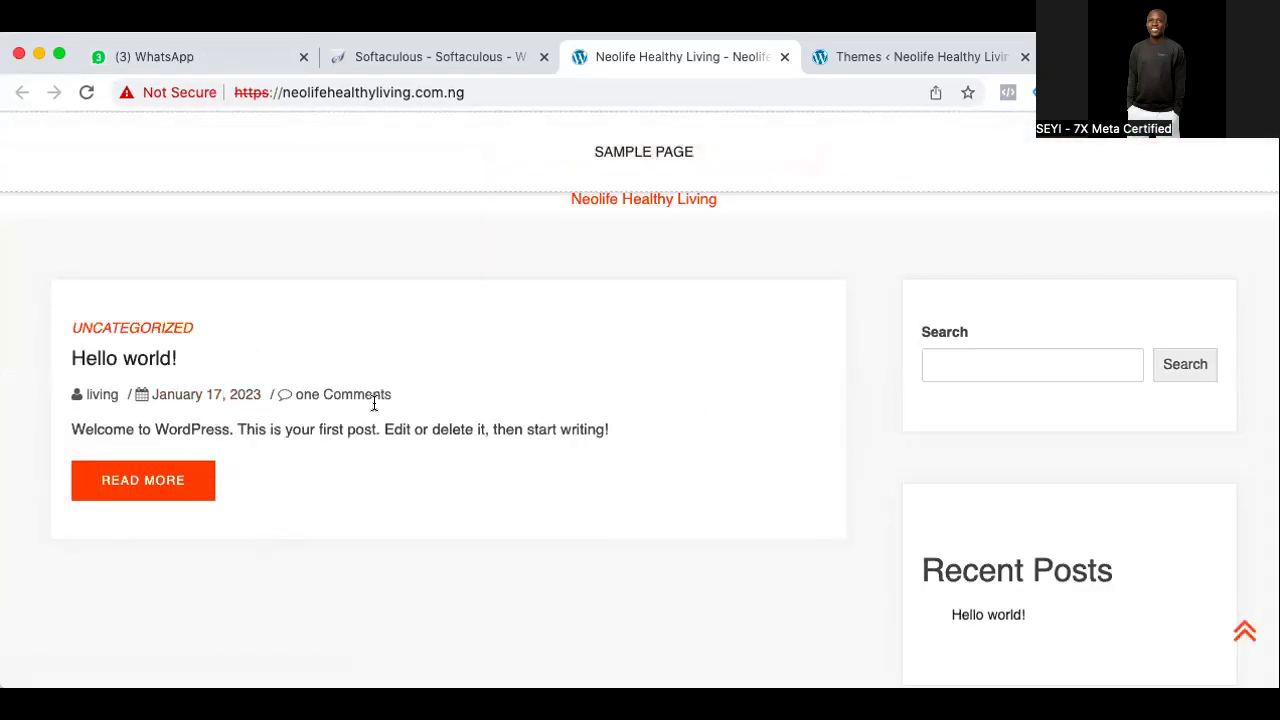
pyautogui.scroll(3, 525, 362)
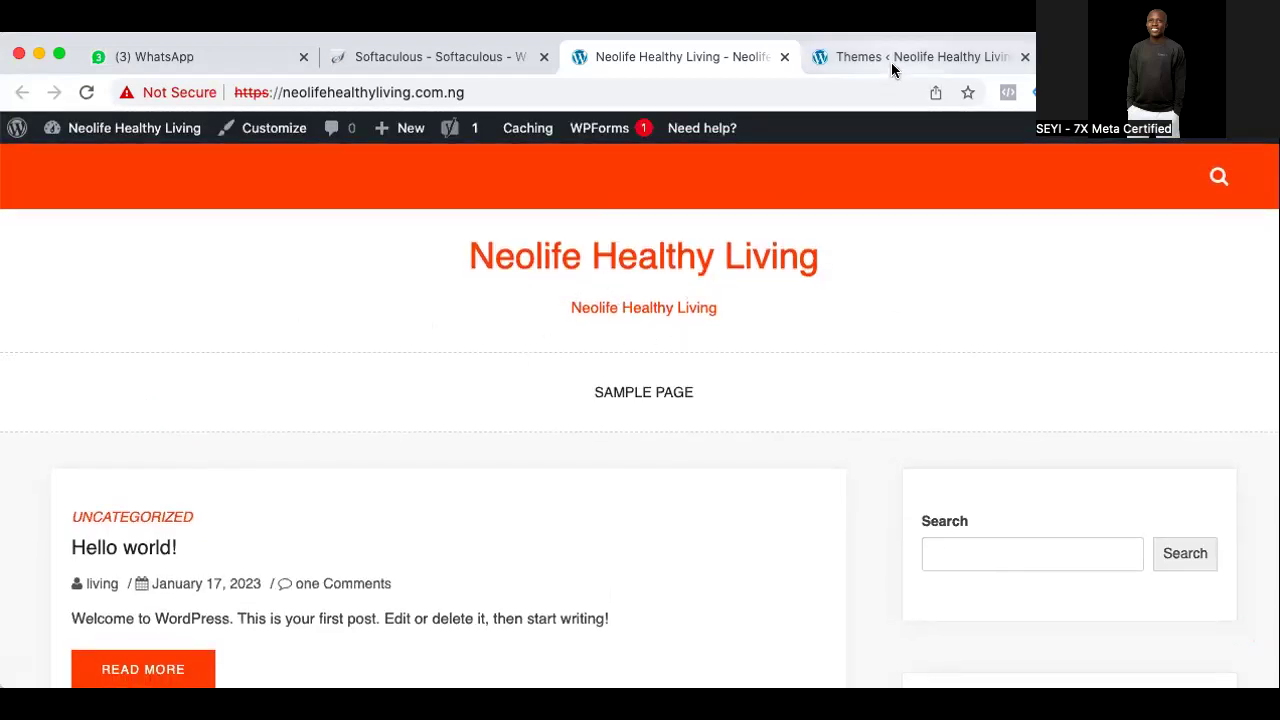
# Open gnldneolifeproduct.com.ng in a new tab and examine its home page header and upper content
pyautogui.hotkey('ctrl', 't')
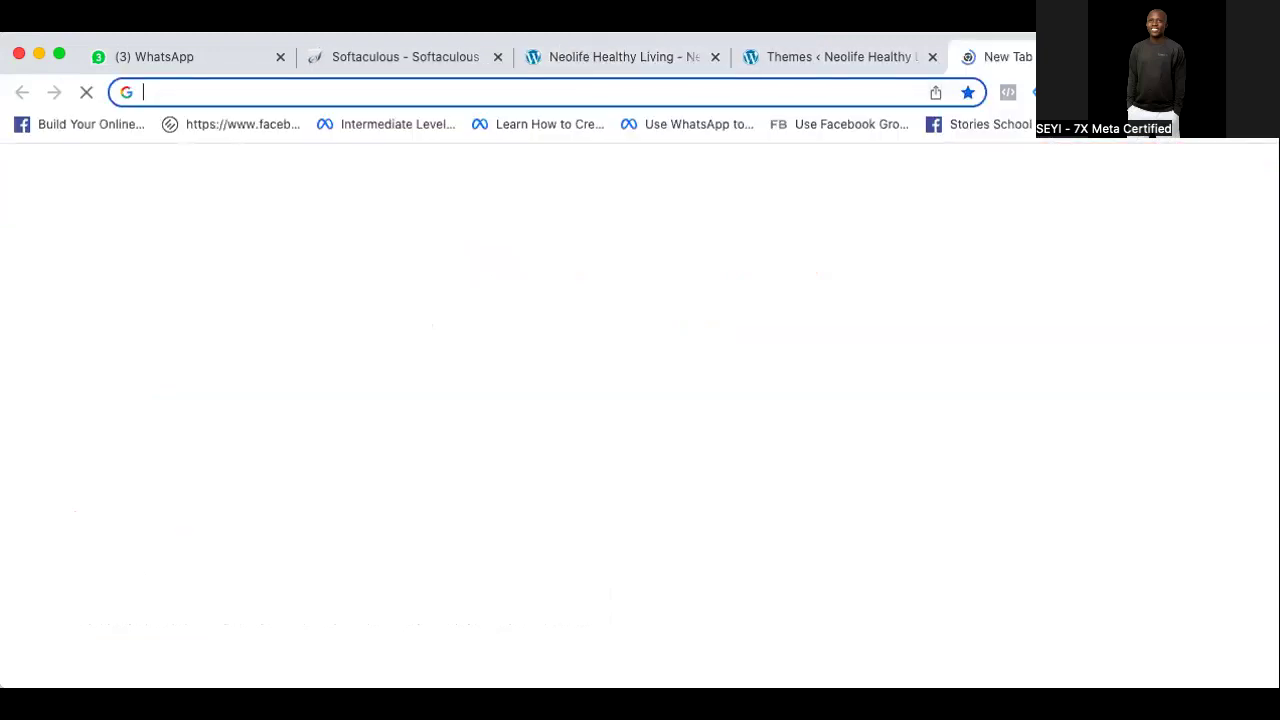
pyautogui.write('gn')
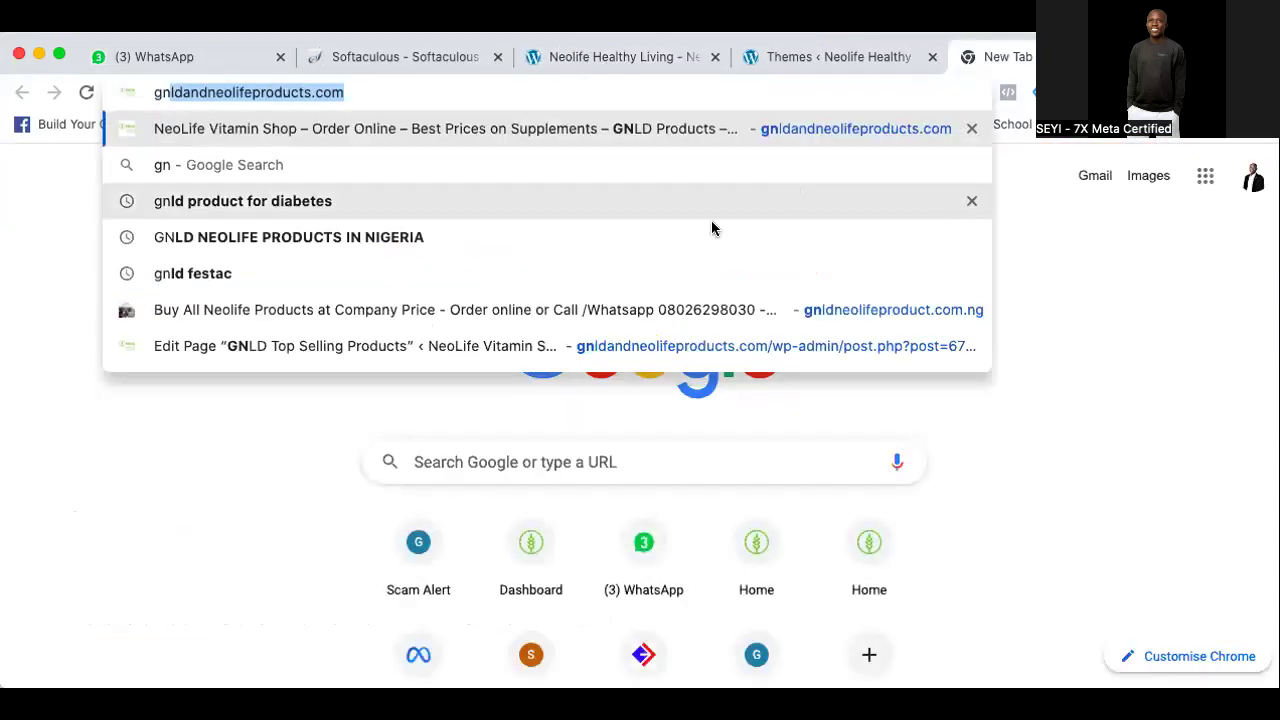
pyautogui.click(546, 336)
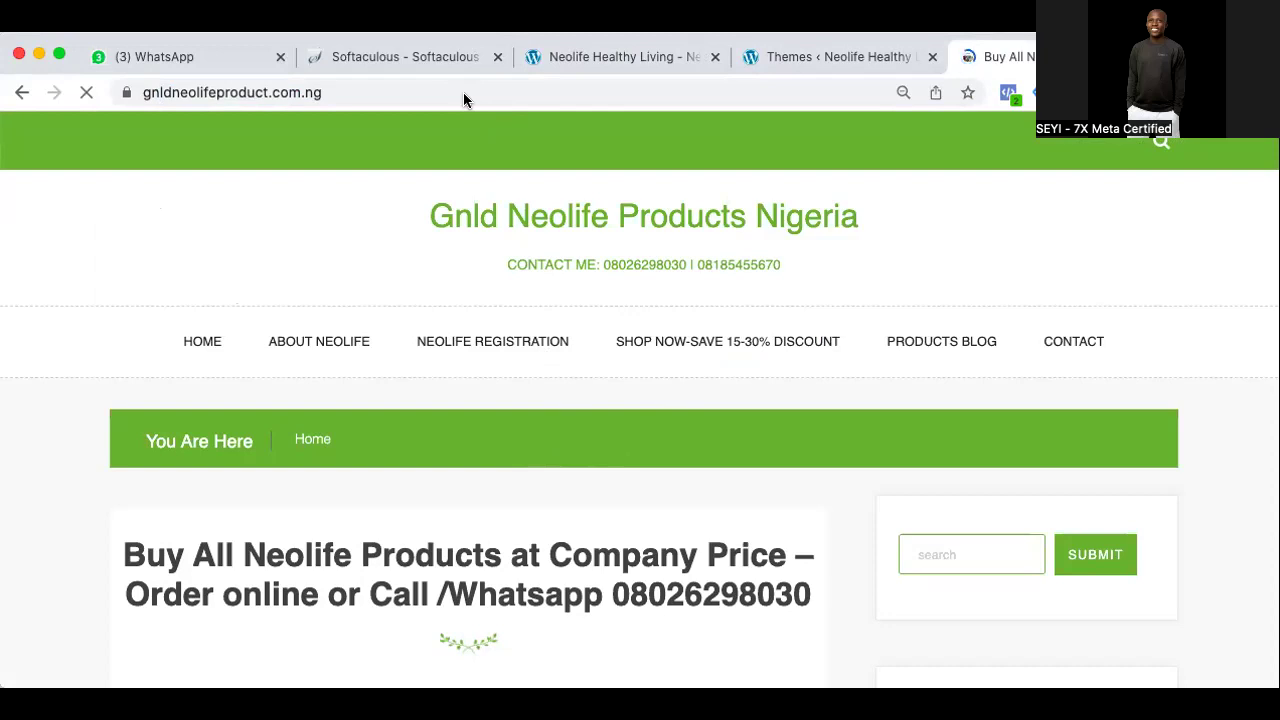
pyautogui.scroll(-4, 619, 288)
pyautogui.scroll(4, 619, 288)
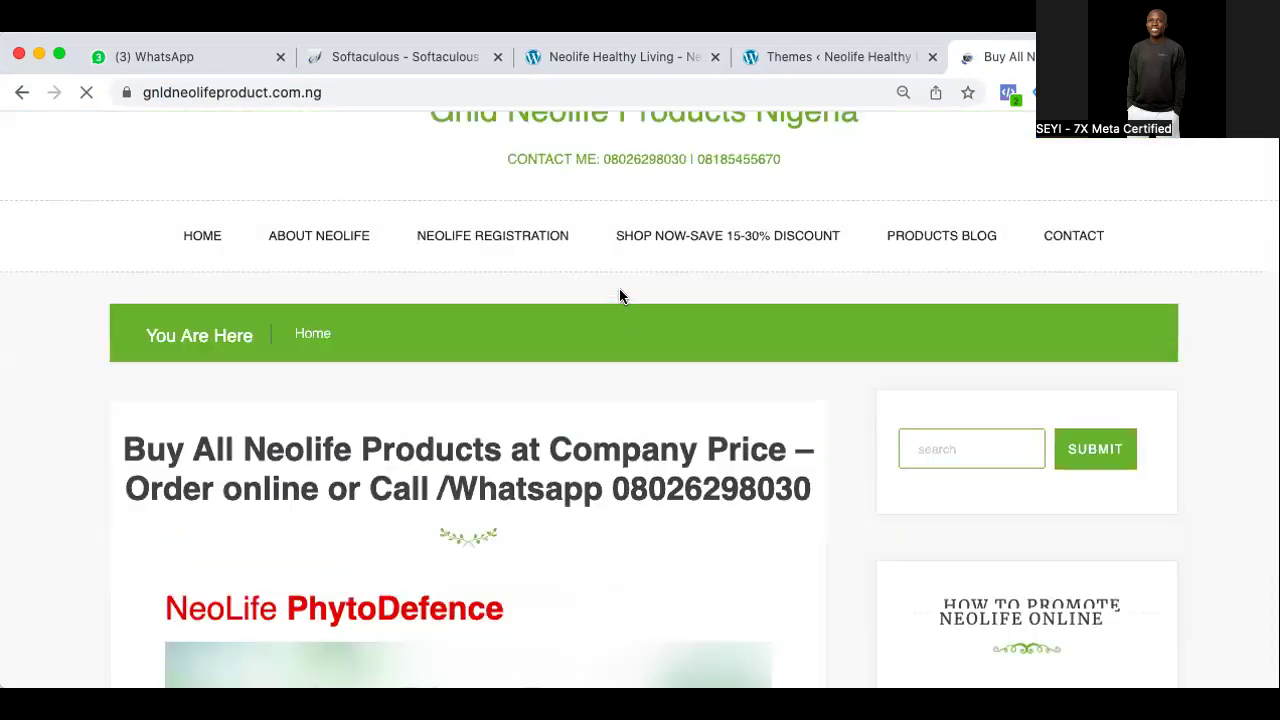
# Compare the Neolife Healthy Living home page with the example site, and highlight the contact line under the example site's title
pyautogui.click(849, 56)
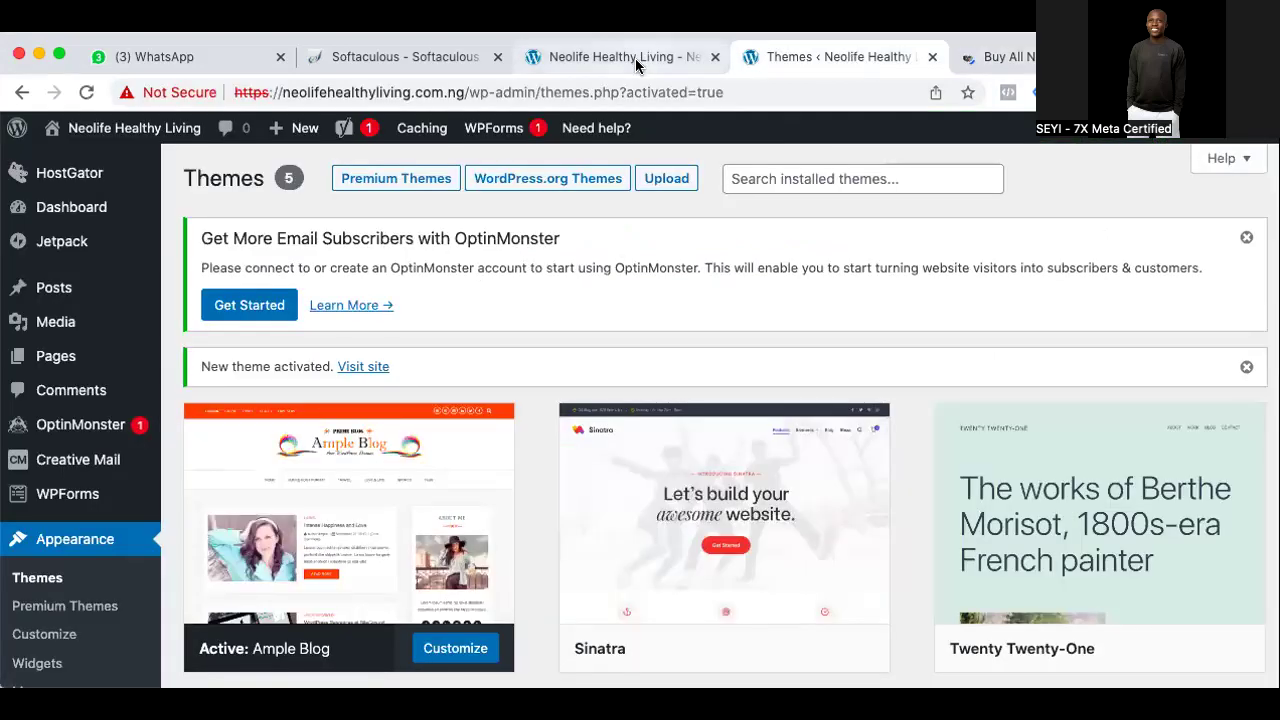
pyautogui.click(635, 58)
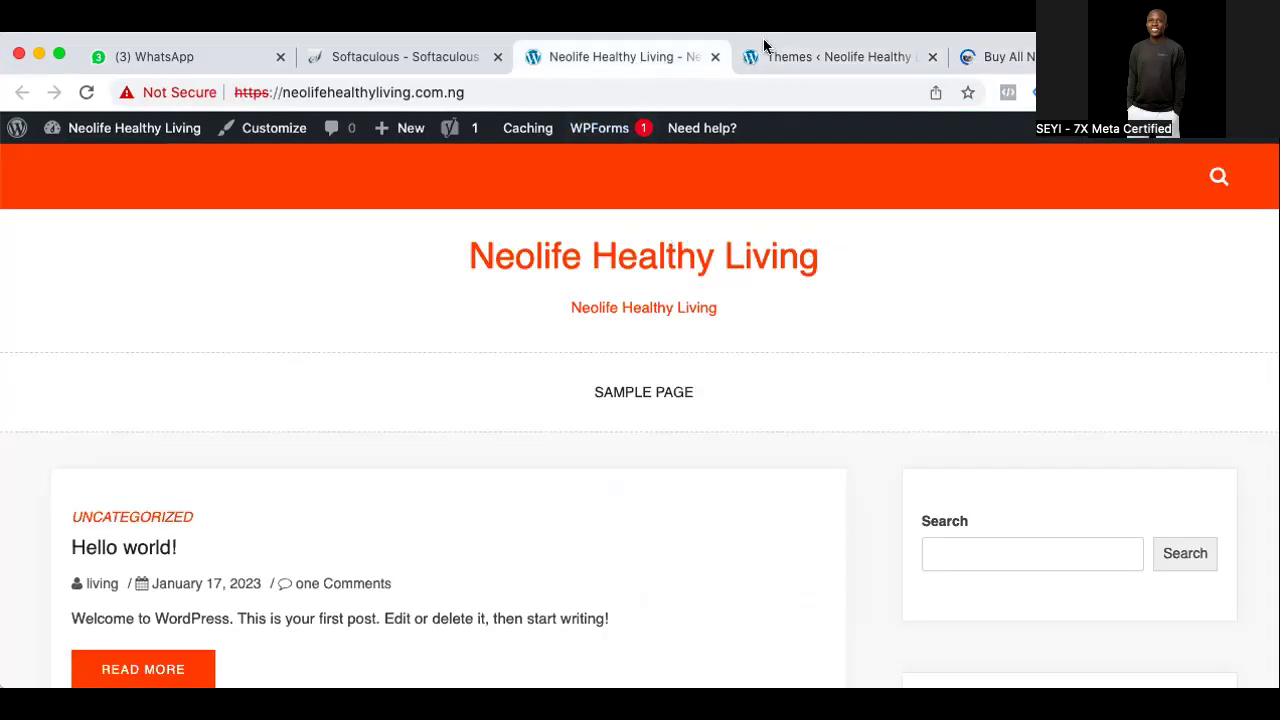
pyautogui.click(811, 57)
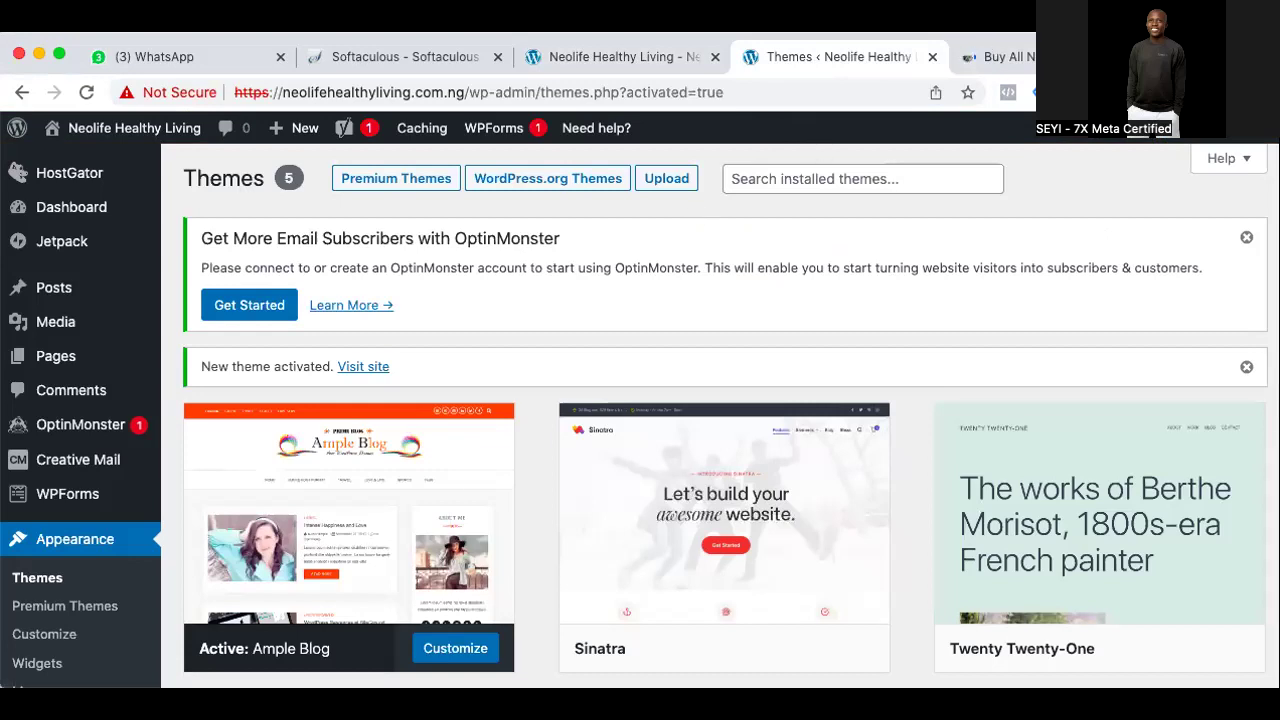
pyautogui.click(1000, 57)
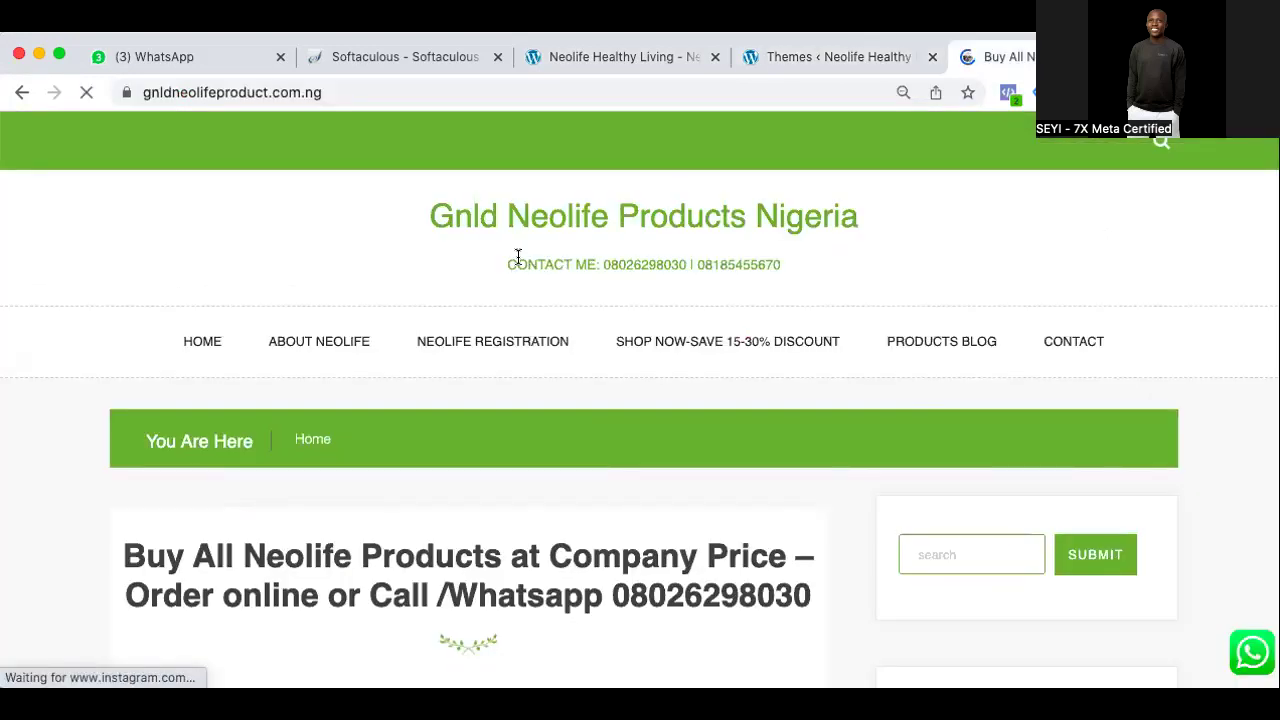
pyautogui.moveTo(516, 260); pyautogui.dragTo(486, 263)
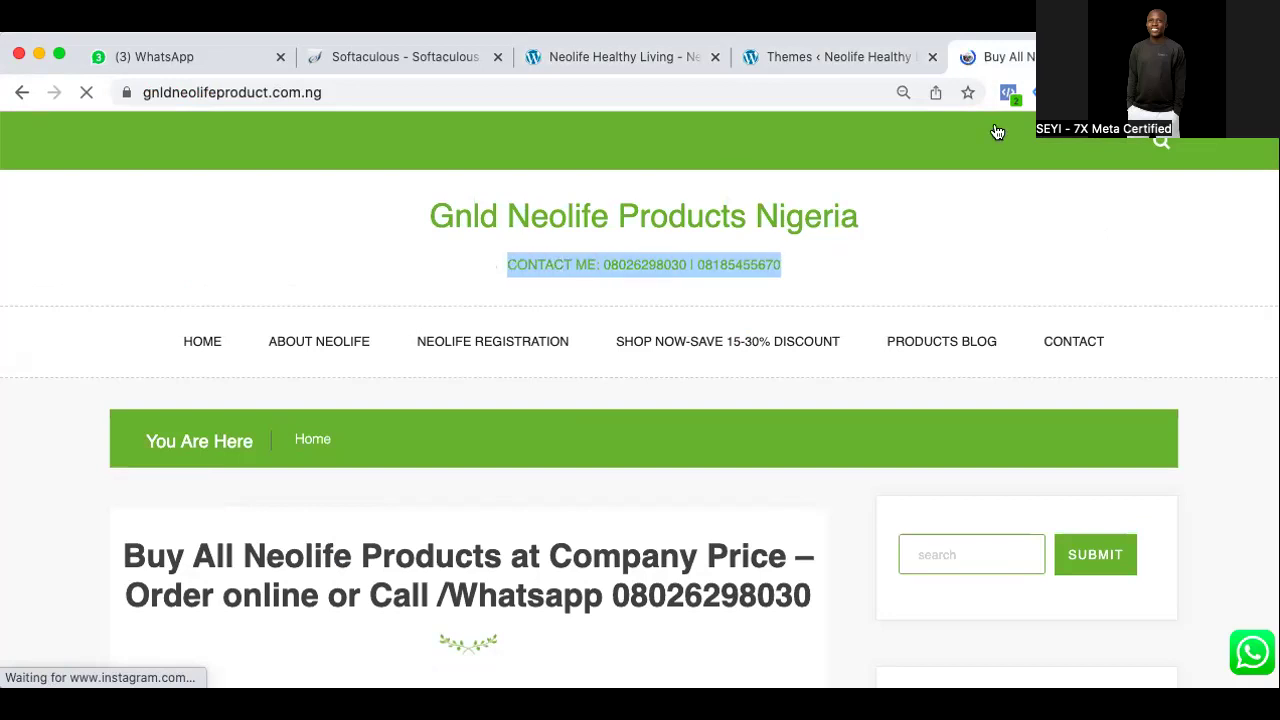
# Highlight the tagline under the title on the Neolife Healthy Living home page, and return to the WordPress themes page
pyautogui.click(805, 58)
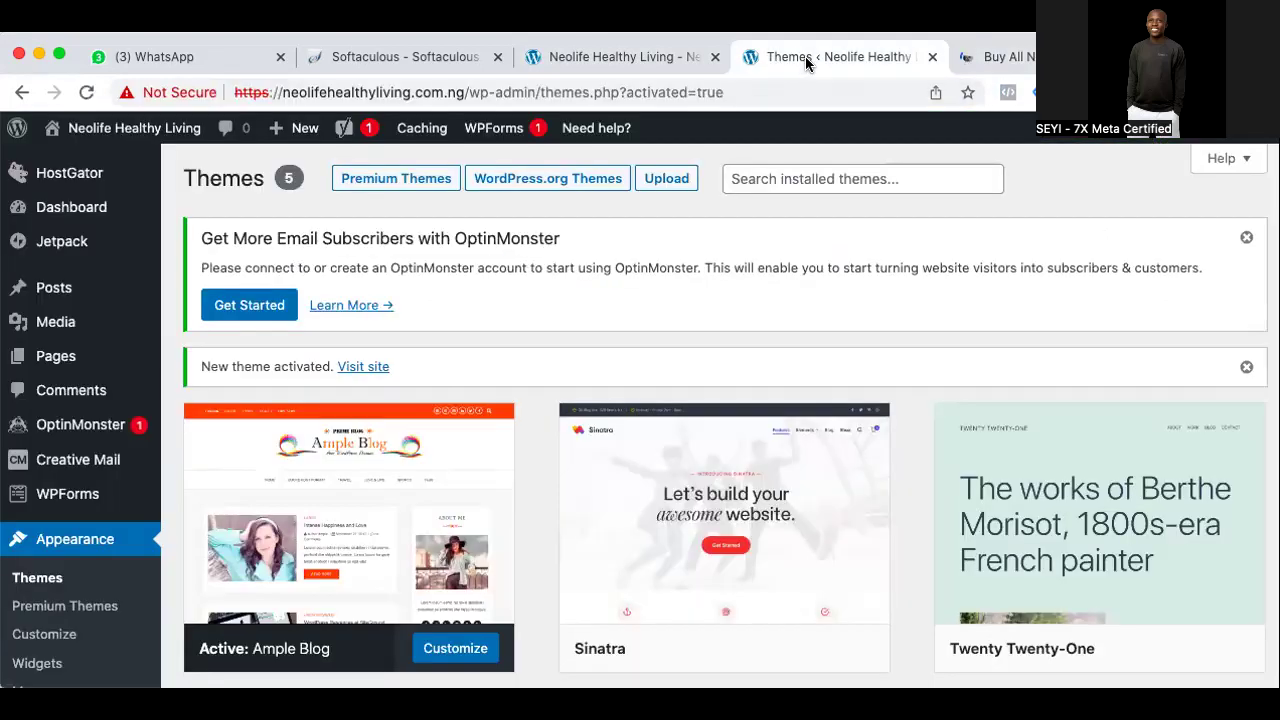
pyautogui.click(588, 62)
pyautogui.moveTo(752, 320); pyautogui.dragTo(566, 309)
pyautogui.click(840, 60)
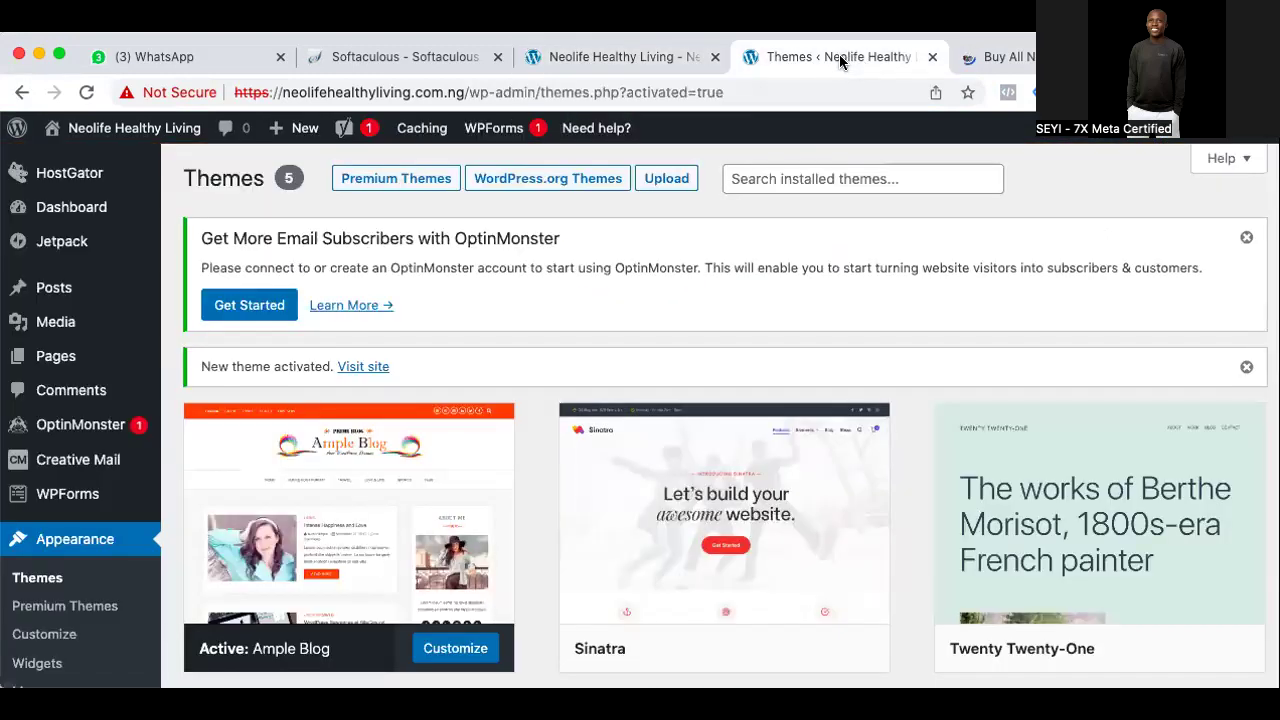
# Open the site's general settings and replace the tagline with the two contact phone numbers
pyautogui.scroll(-3, 70, 459)
pyautogui.scroll(-5, 70, 459)
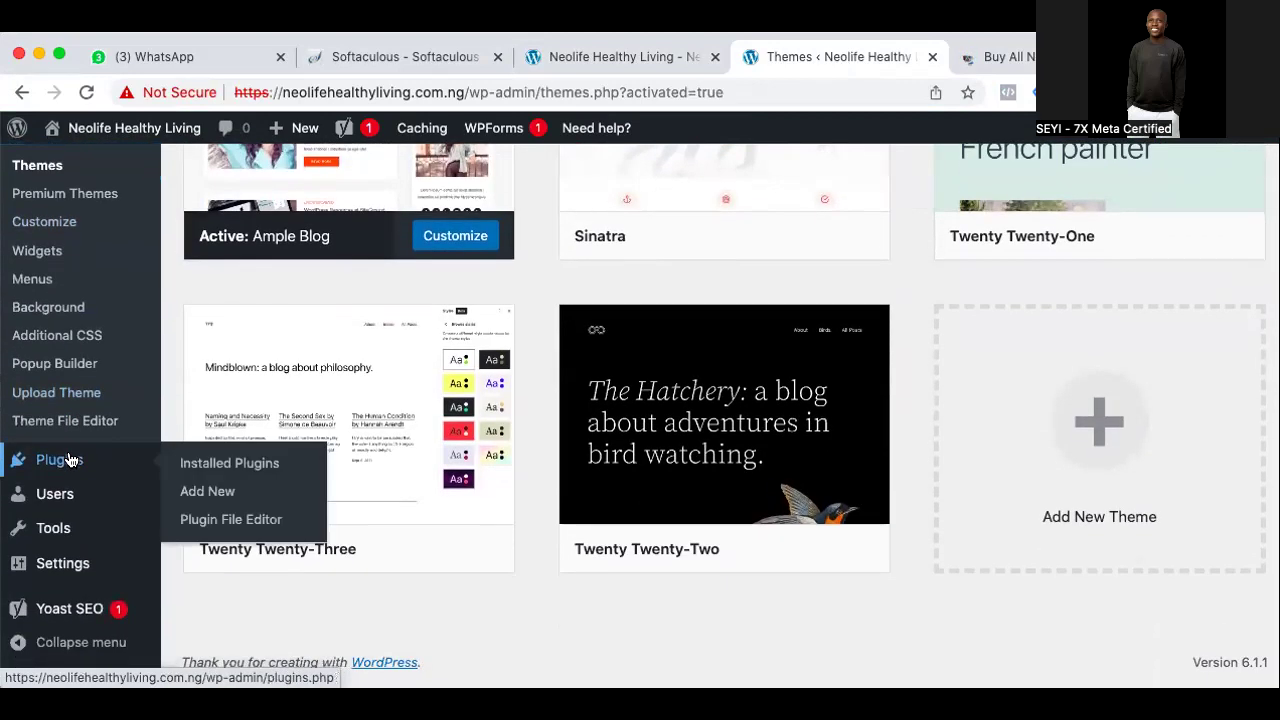
pyautogui.moveTo(58, 569)
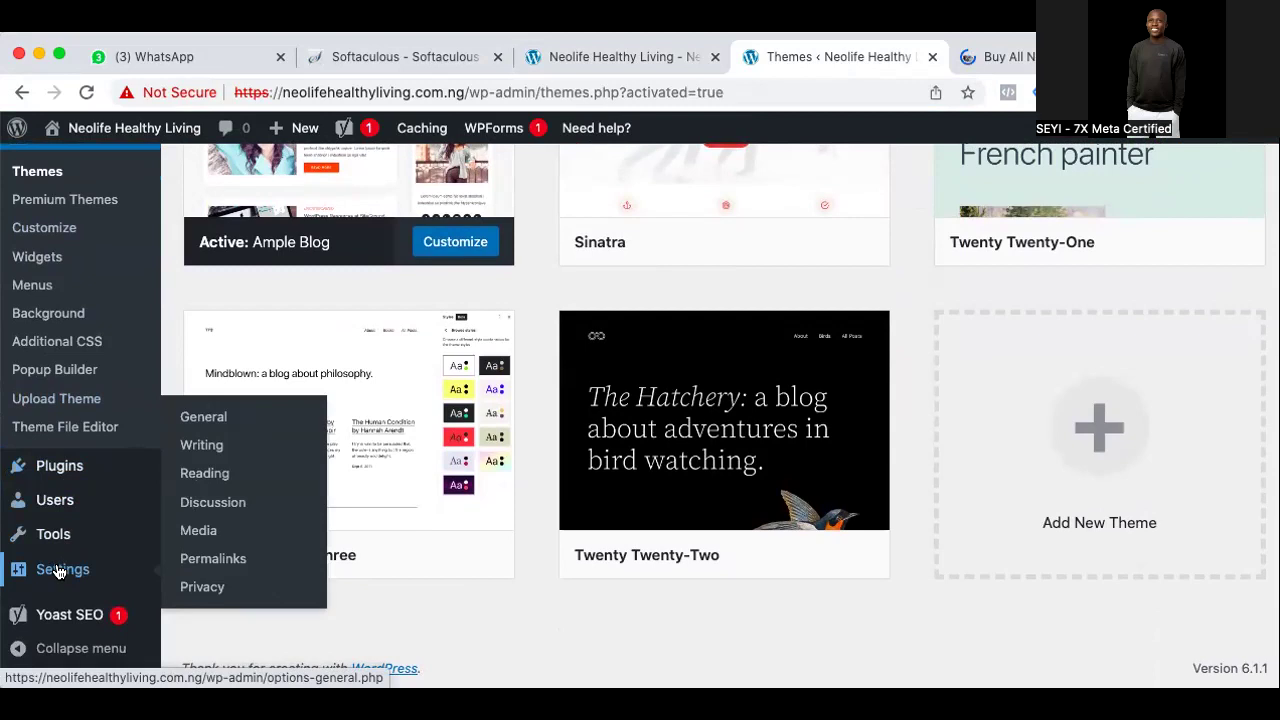
pyautogui.click(182, 416)
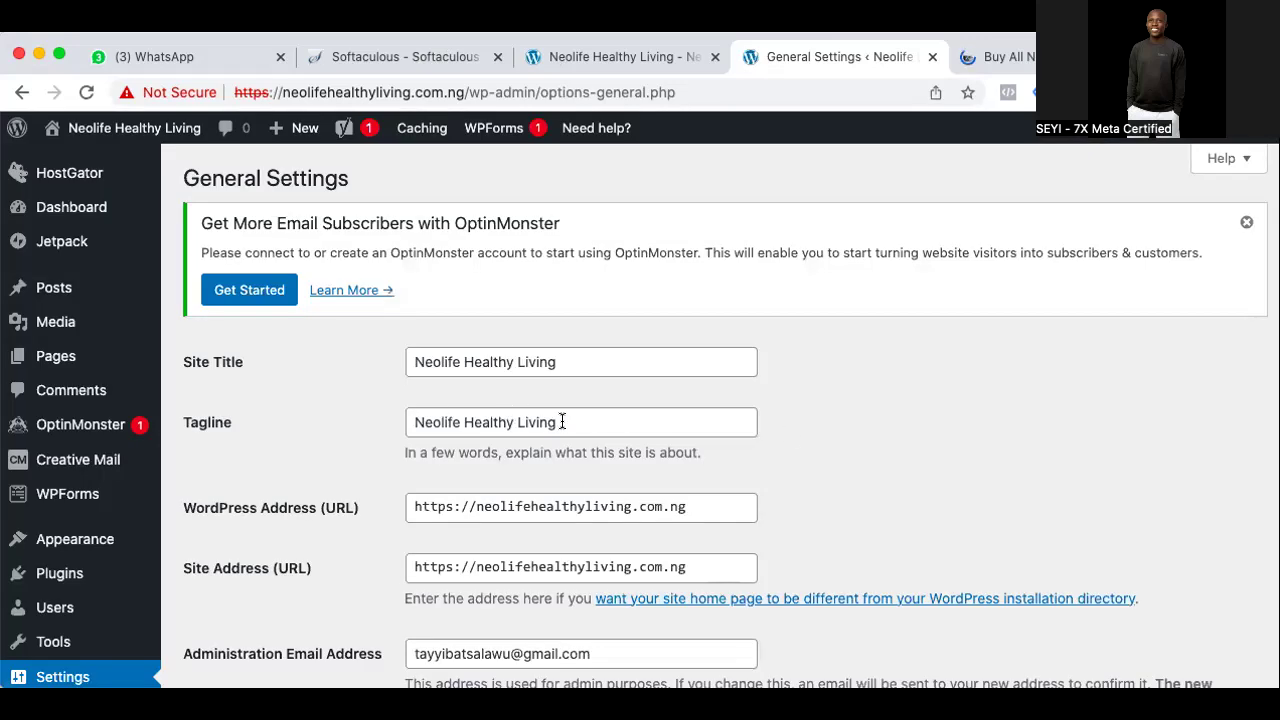
pyautogui.click(576, 421)
pyautogui.hotkey('ctrl', 'a')
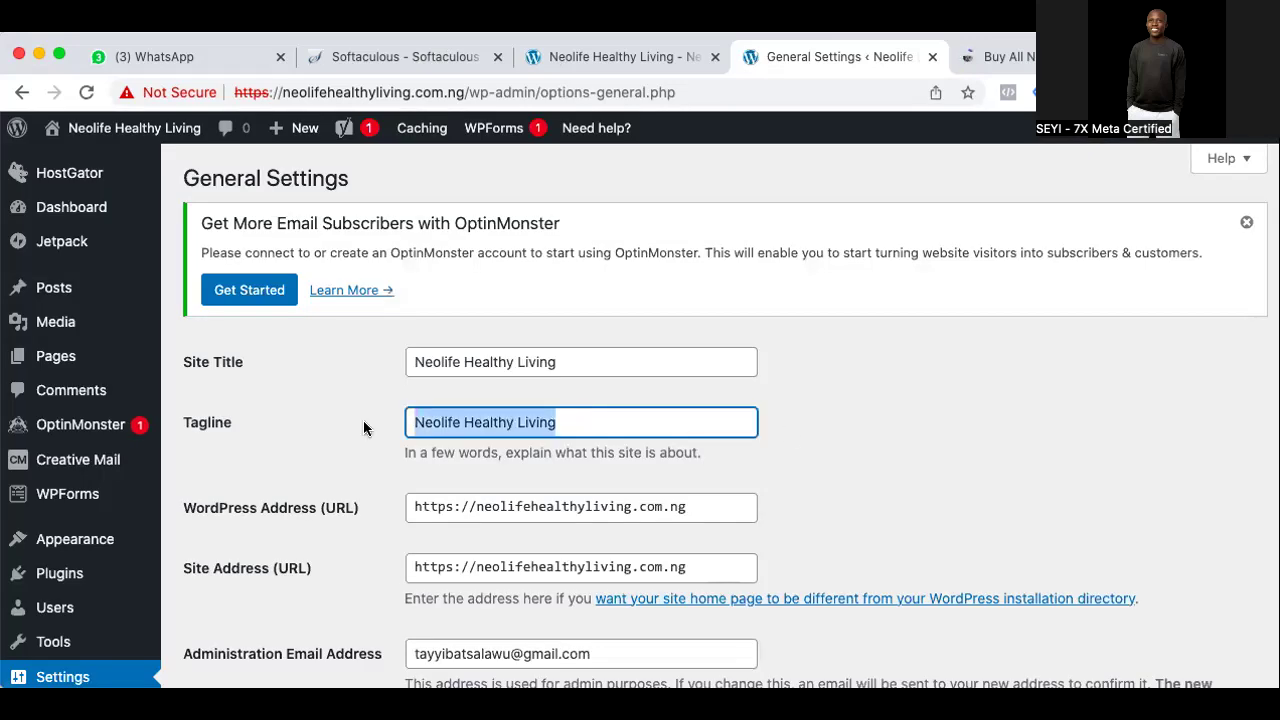
pyautogui.hotkey('ctrl', 'v')
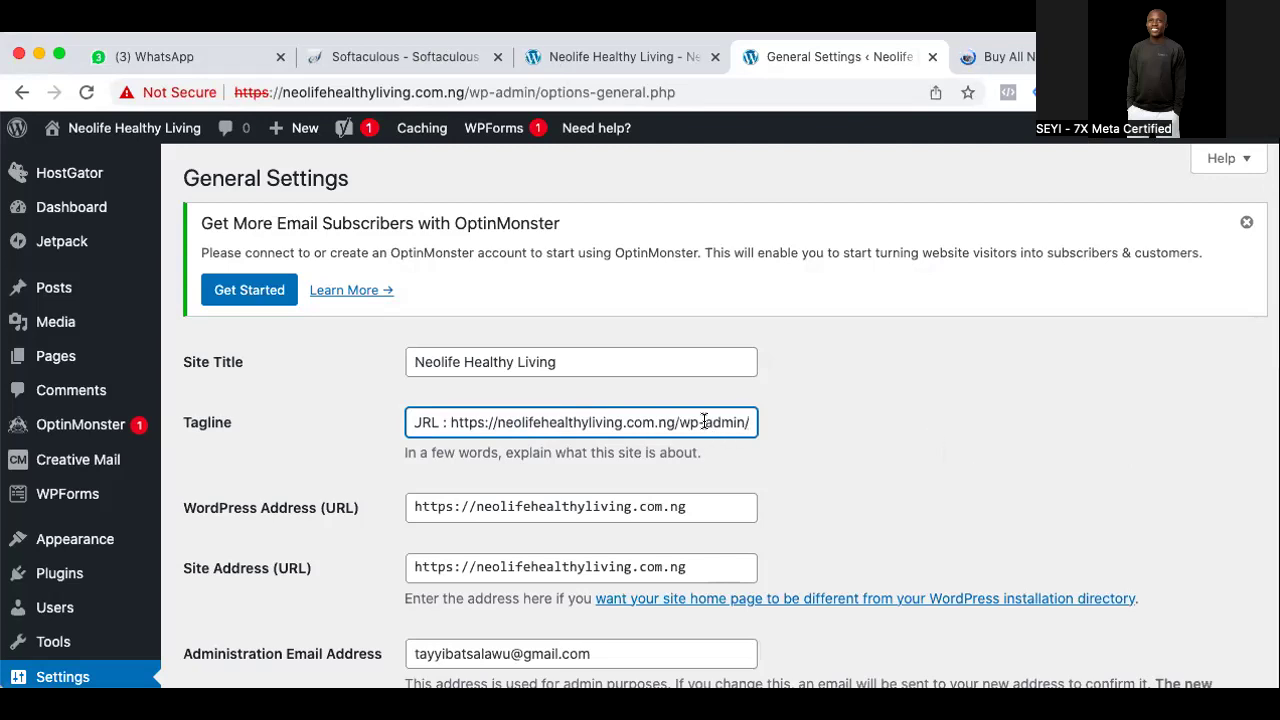
pyautogui.hotkey('ctrl', 'a')
pyautogui.hotkey('ctrl', 'v')
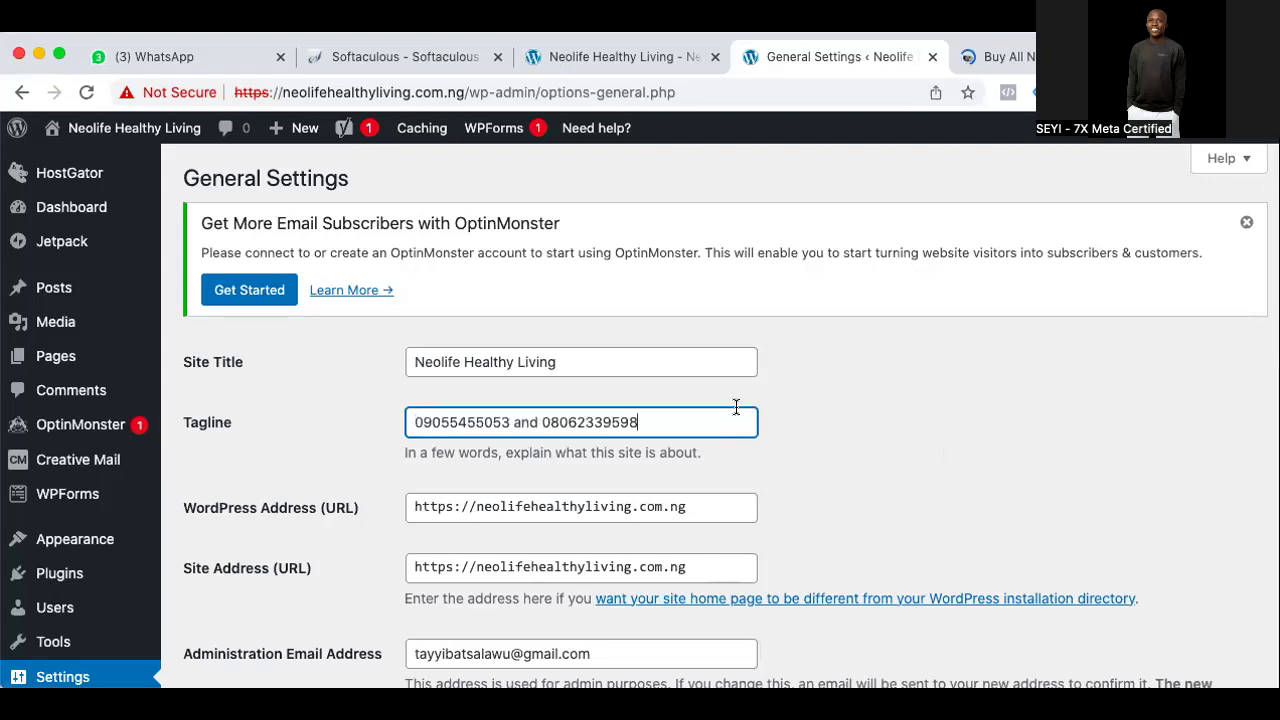
# Replace "and" between the tagline's two phone numbers with "|" as on the example site, and save the general settings
pyautogui.click(540, 423)
pyautogui.press('BackSpace')
pyautogui.press('BackSpace')
pyautogui.press('BackSpace')
pyautogui.press('BackSpace')
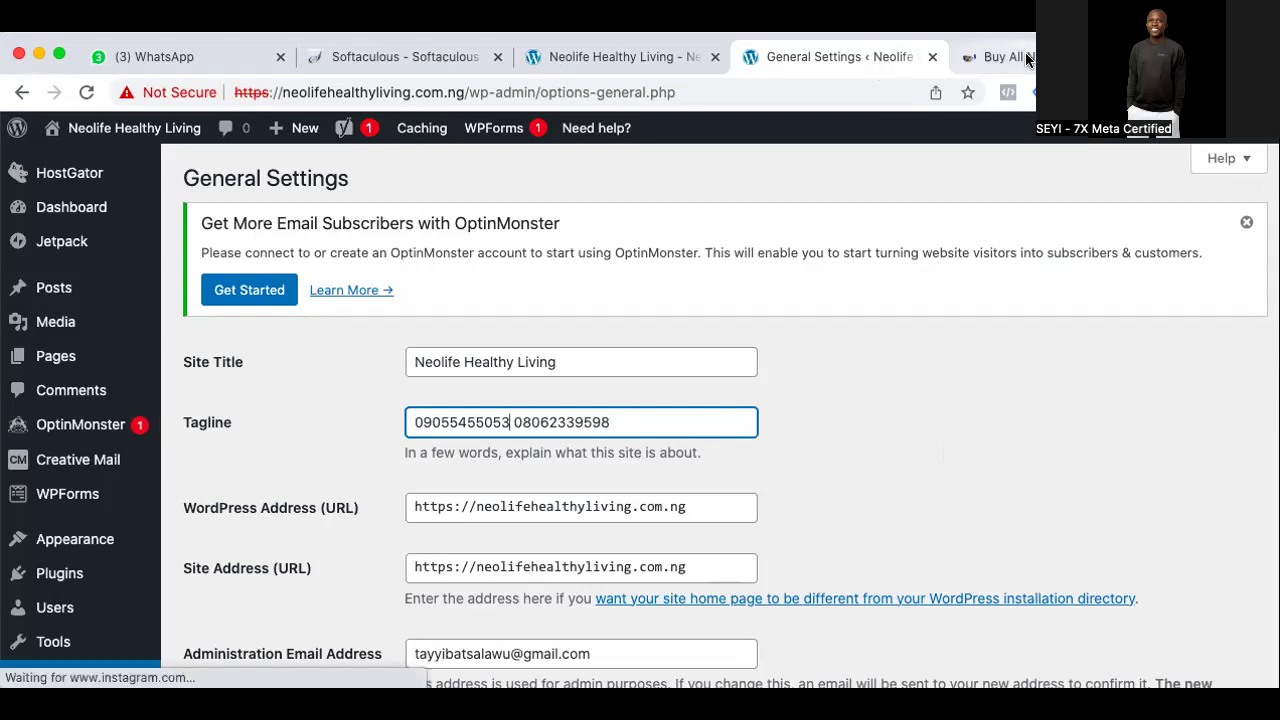
pyautogui.click(990, 56)
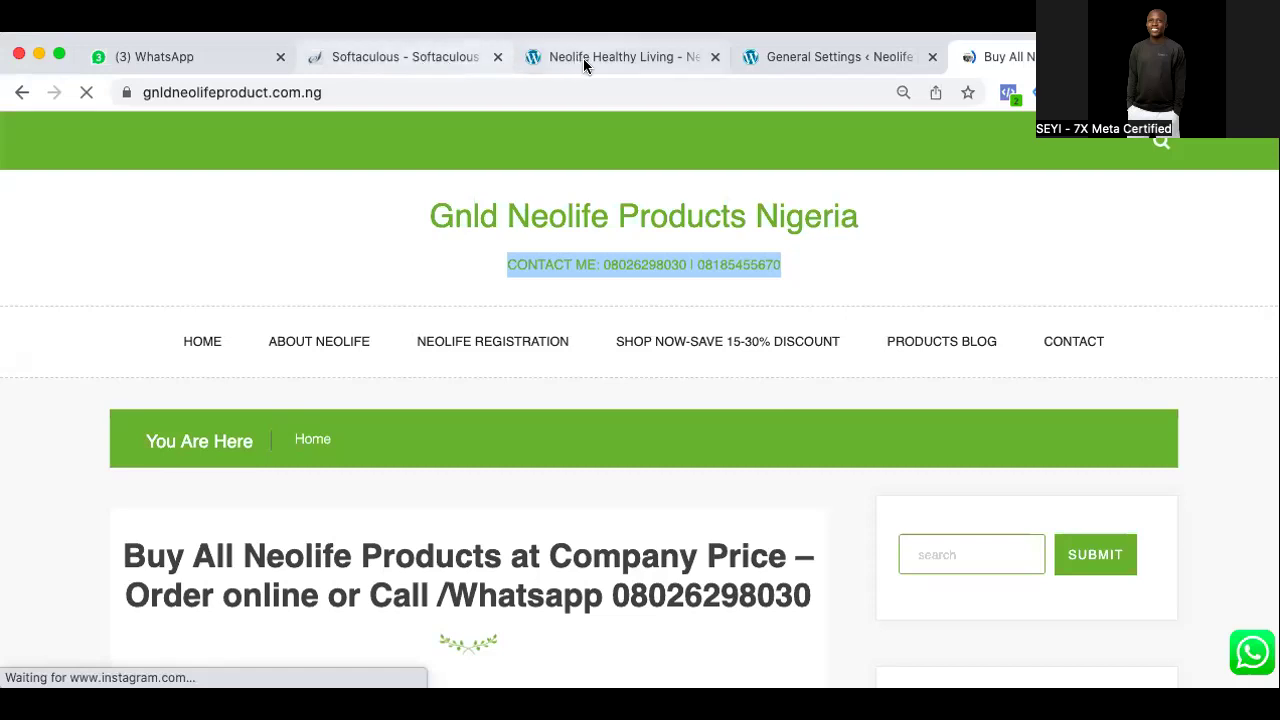
pyautogui.click(625, 57)
pyautogui.click(816, 62)
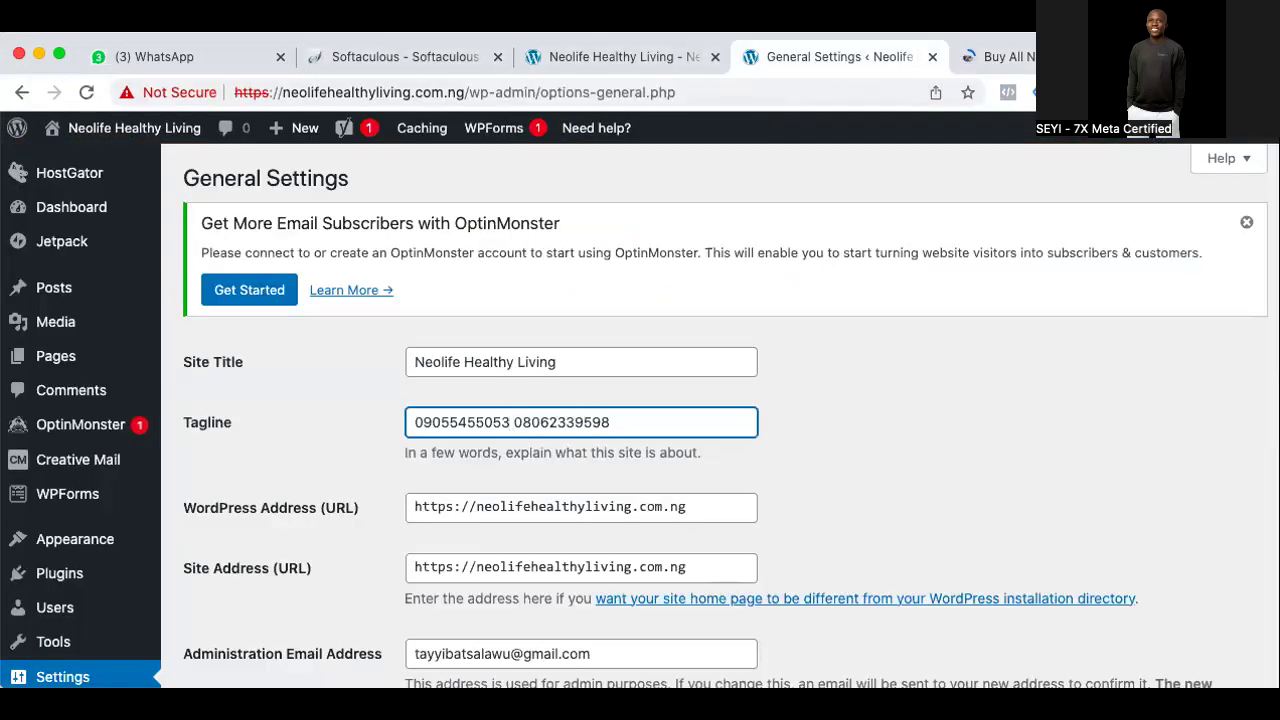
pyautogui.write('|')
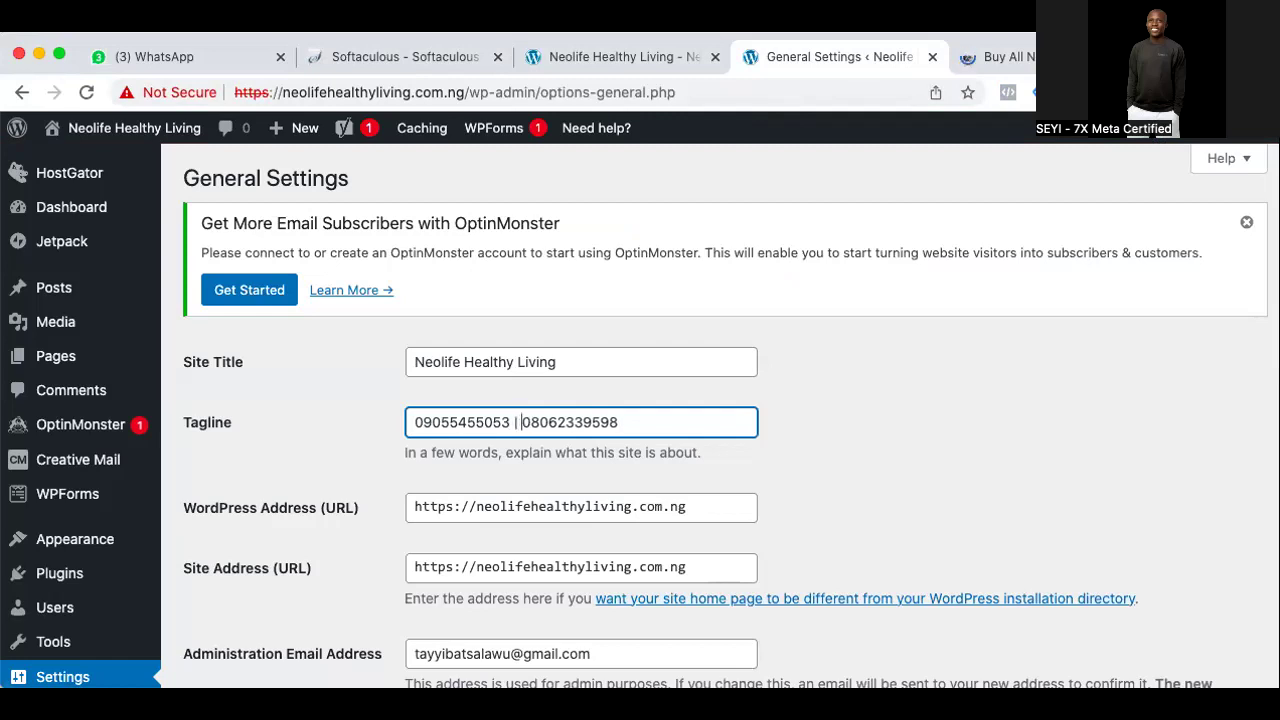
pyautogui.scroll(-15, 711, 512)
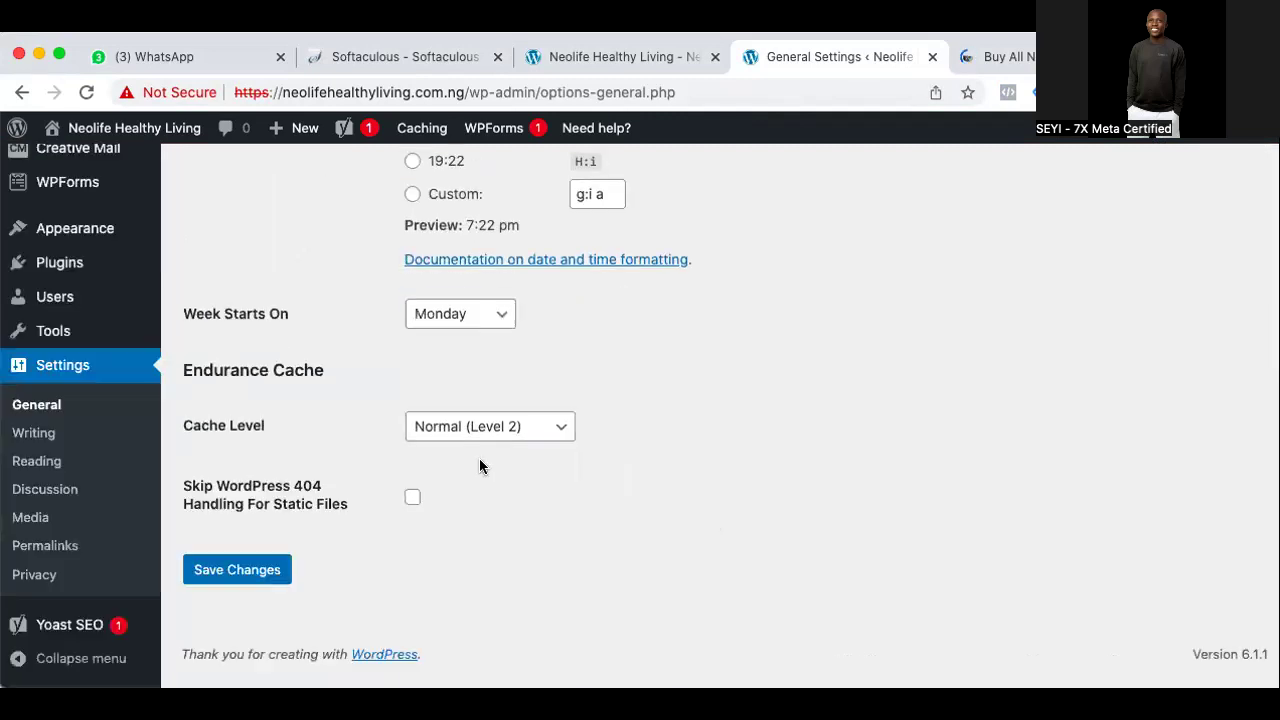
pyautogui.click(253, 583)
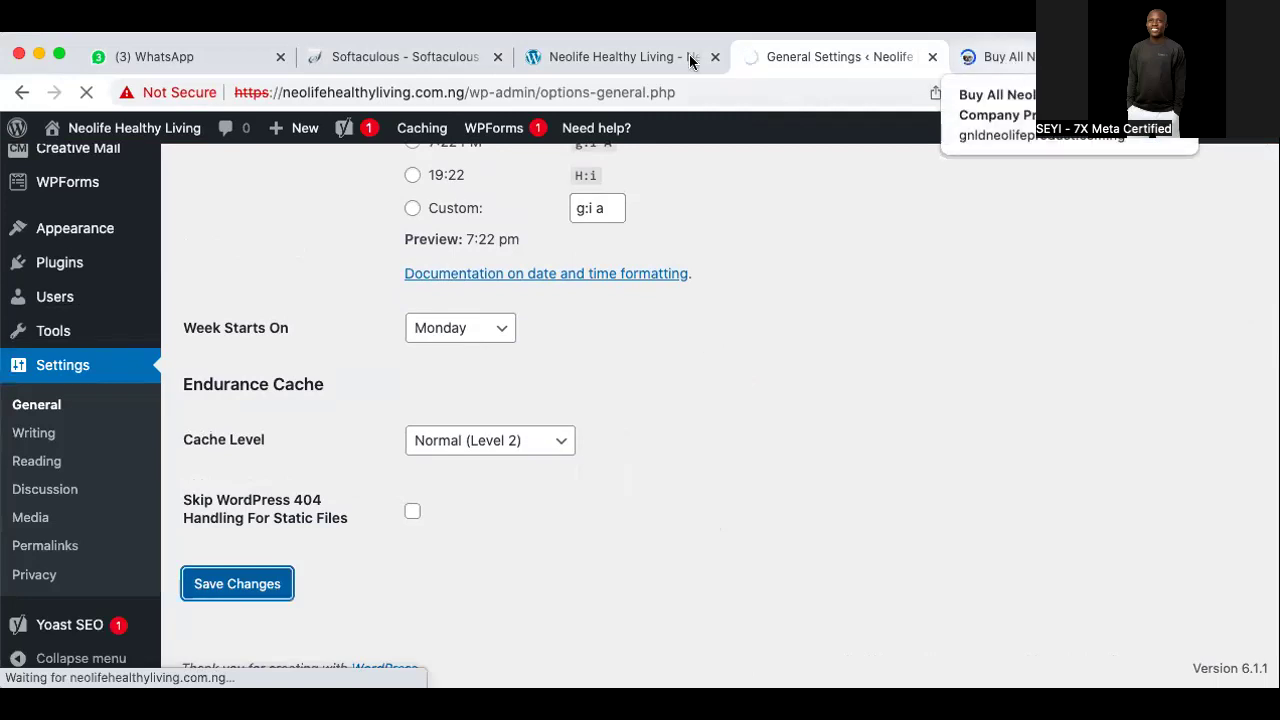
# Reload the Neolife Healthy Living home page to check the tagline, and examine the navigation menu on the example site
pyautogui.click(626, 58)
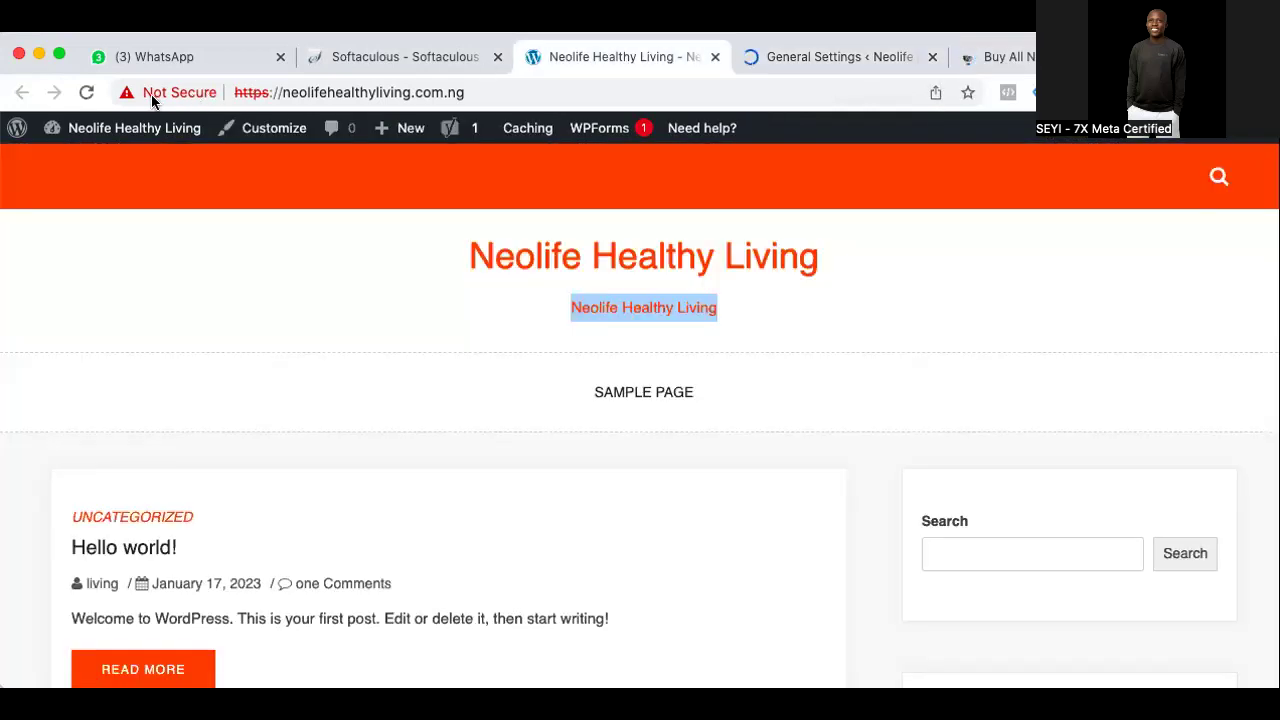
pyautogui.click(87, 93)
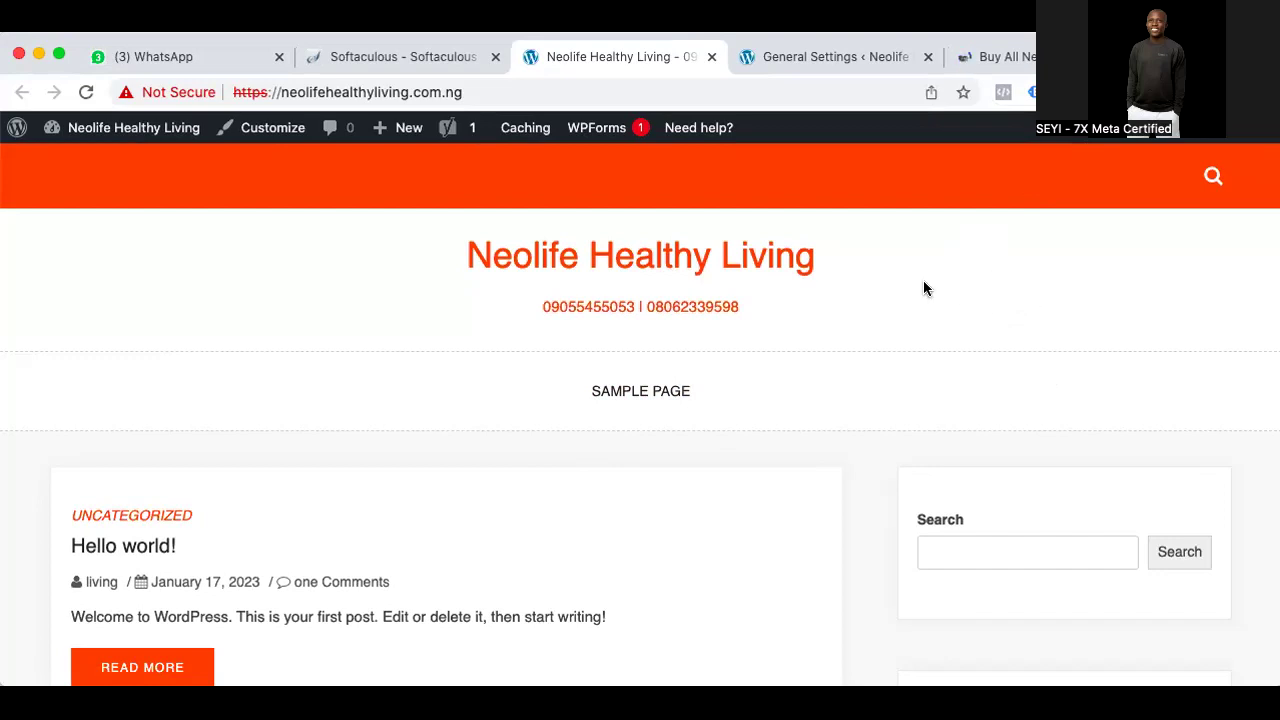
pyautogui.click(1000, 57)
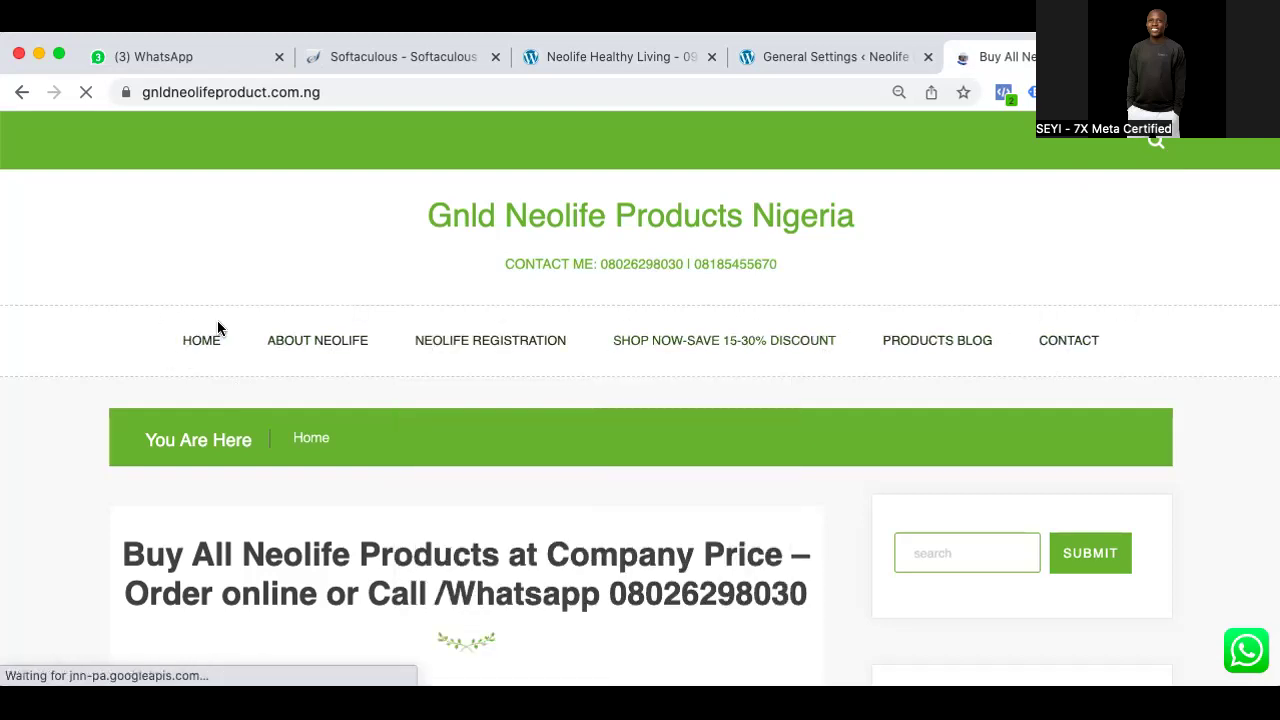
pyautogui.click(886, 58)
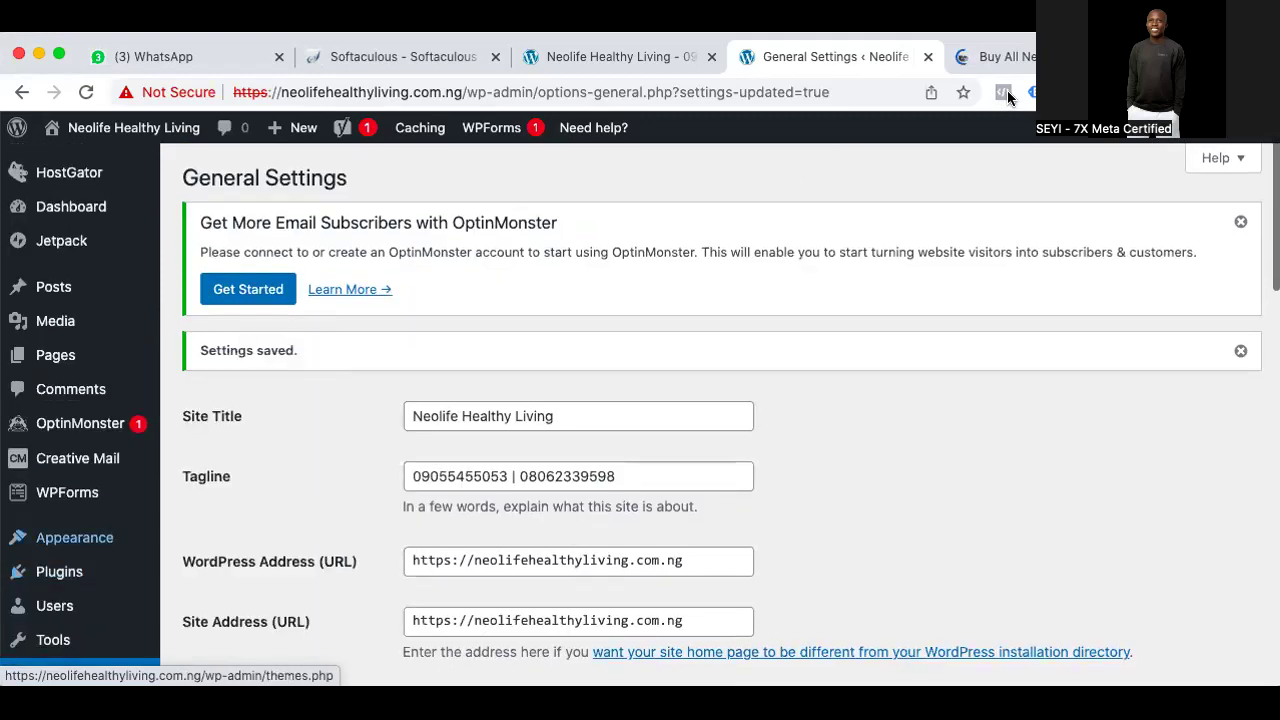
pyautogui.click(995, 57)
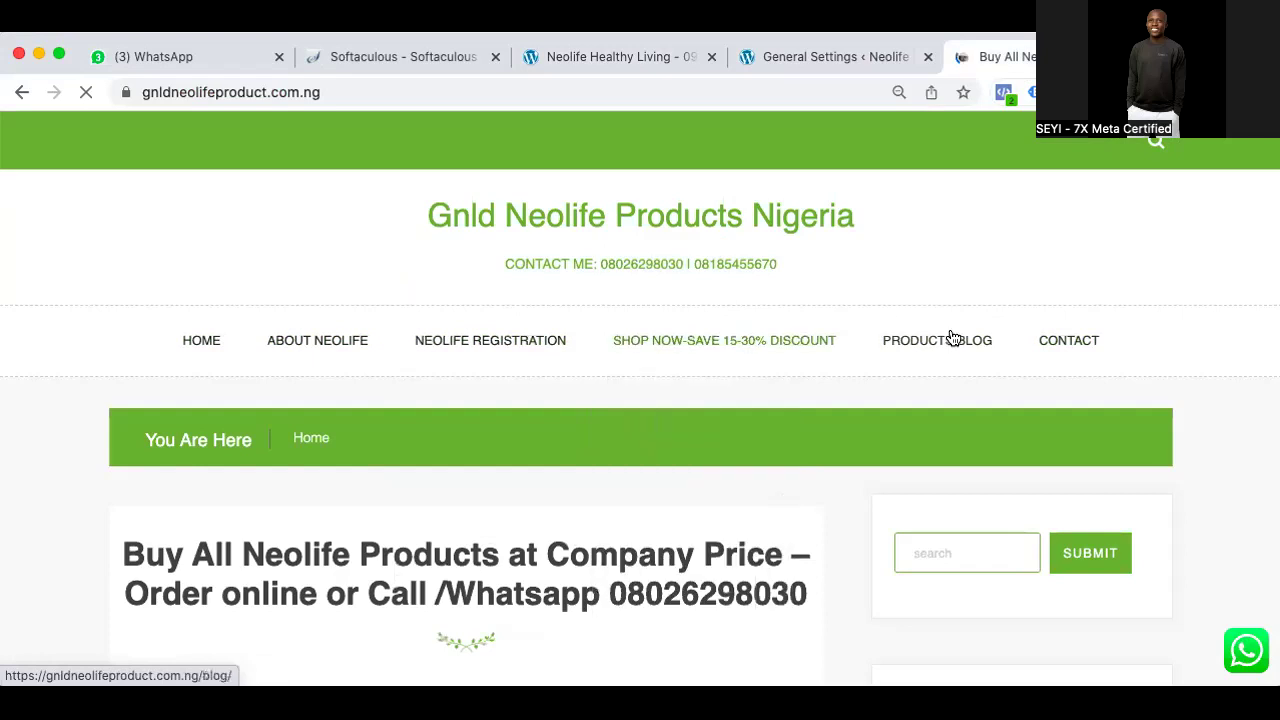
pyautogui.moveTo(688, 354)
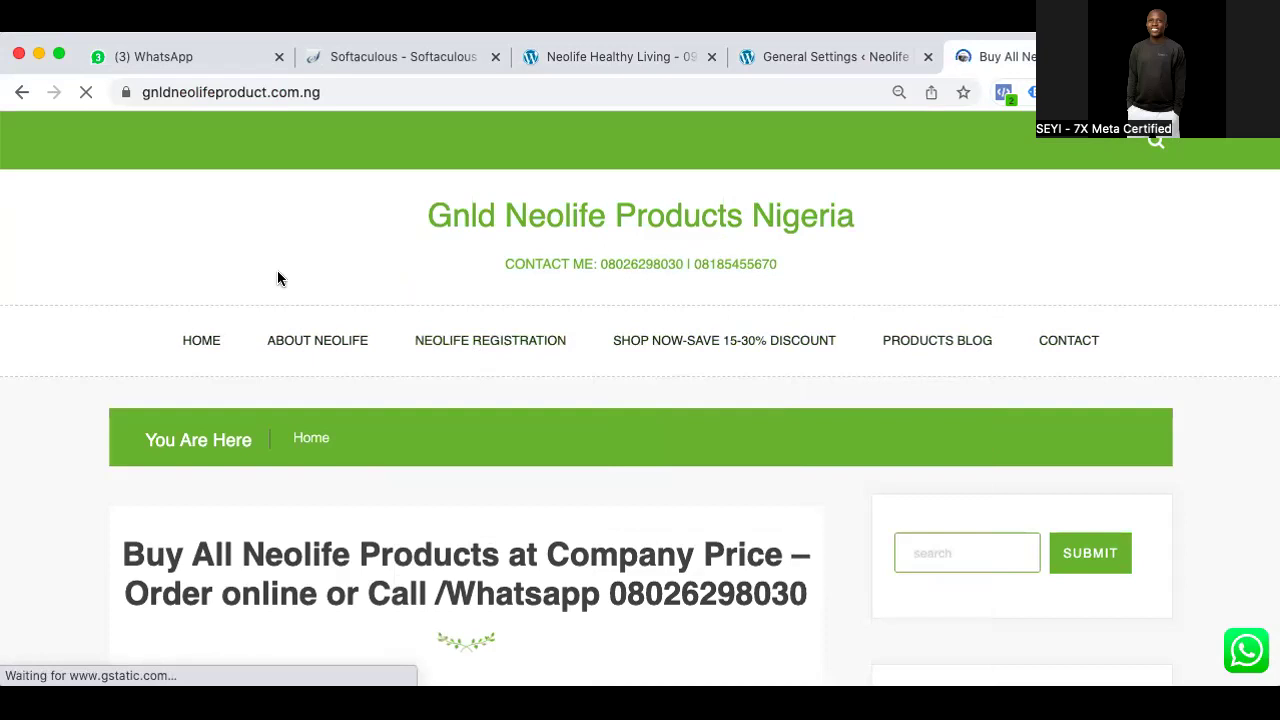
# Return to the WordPress admin and open the menu editor for the site
pyautogui.click(823, 58)
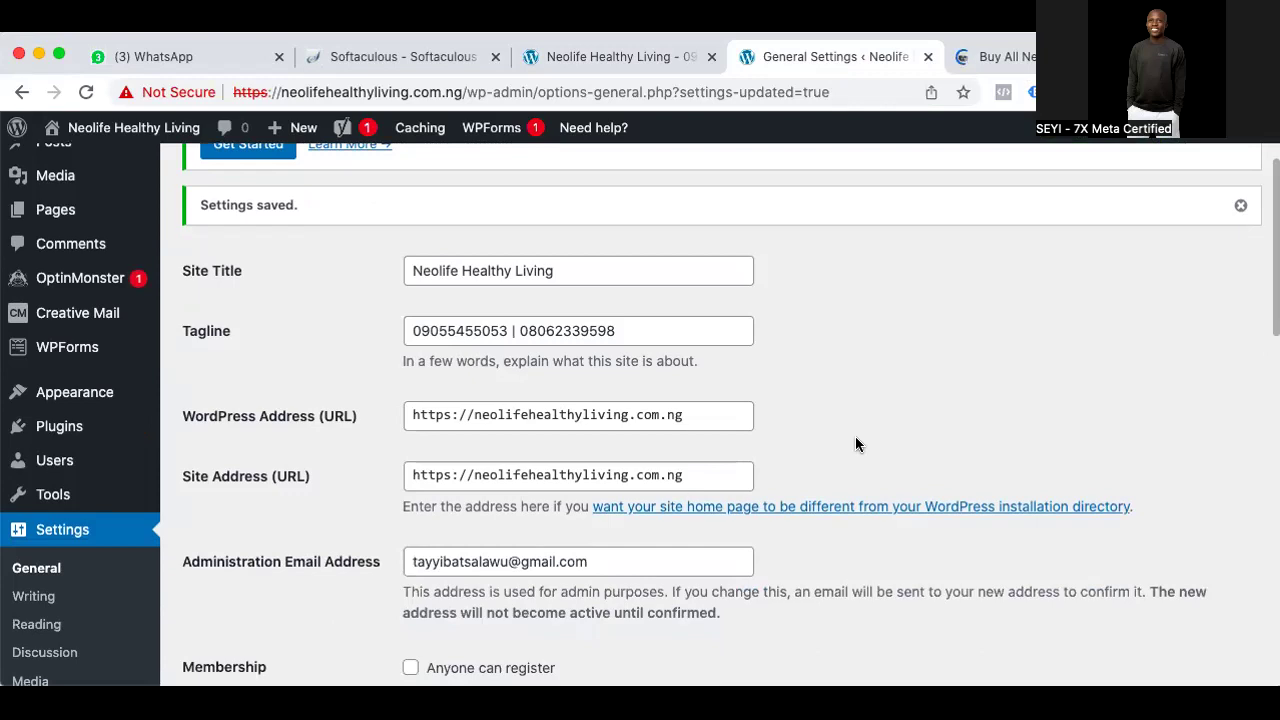
pyautogui.scroll(-5, 855, 443)
pyautogui.scroll(6, 855, 443)
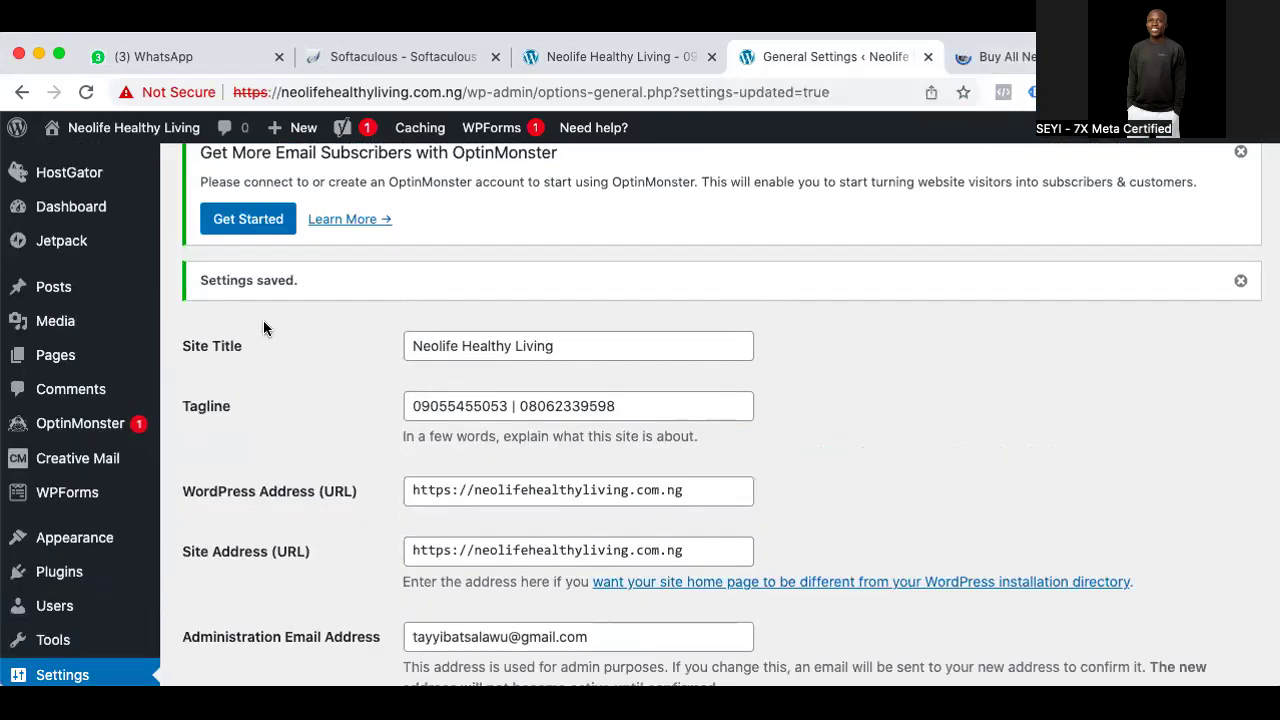
pyautogui.click(615, 58)
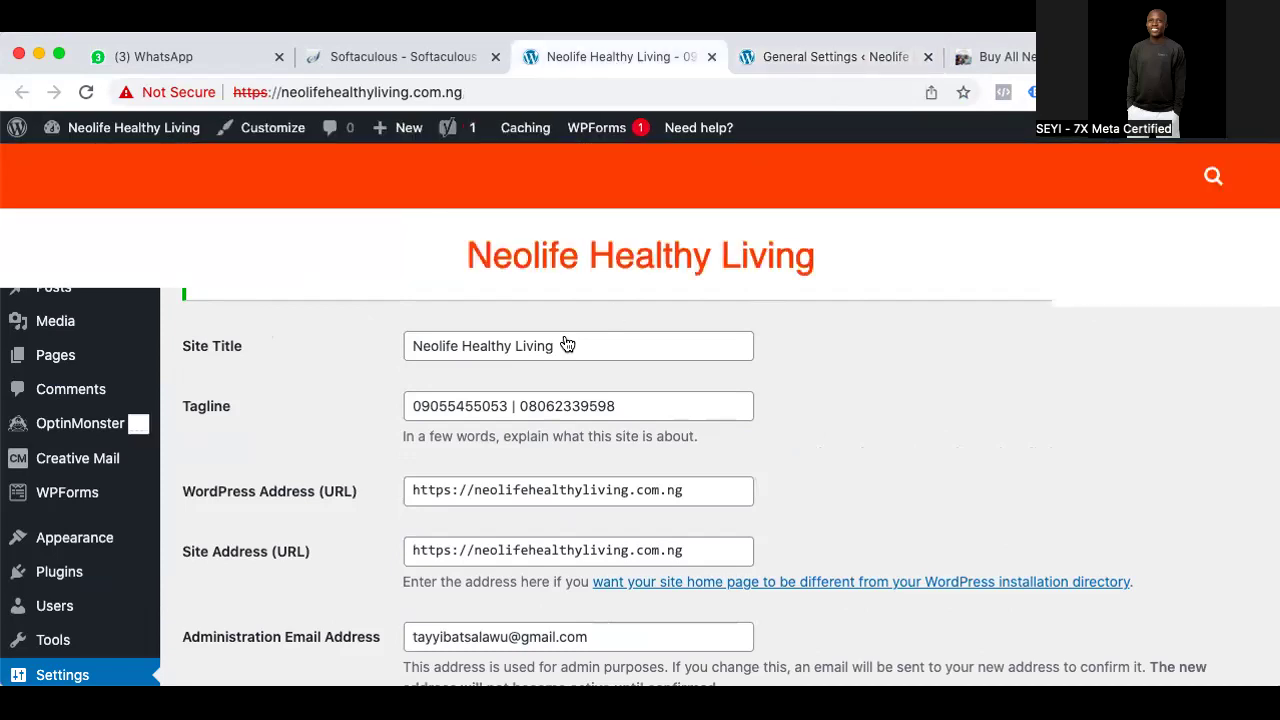
pyautogui.click(841, 56)
pyautogui.scroll(-2, 70, 400)
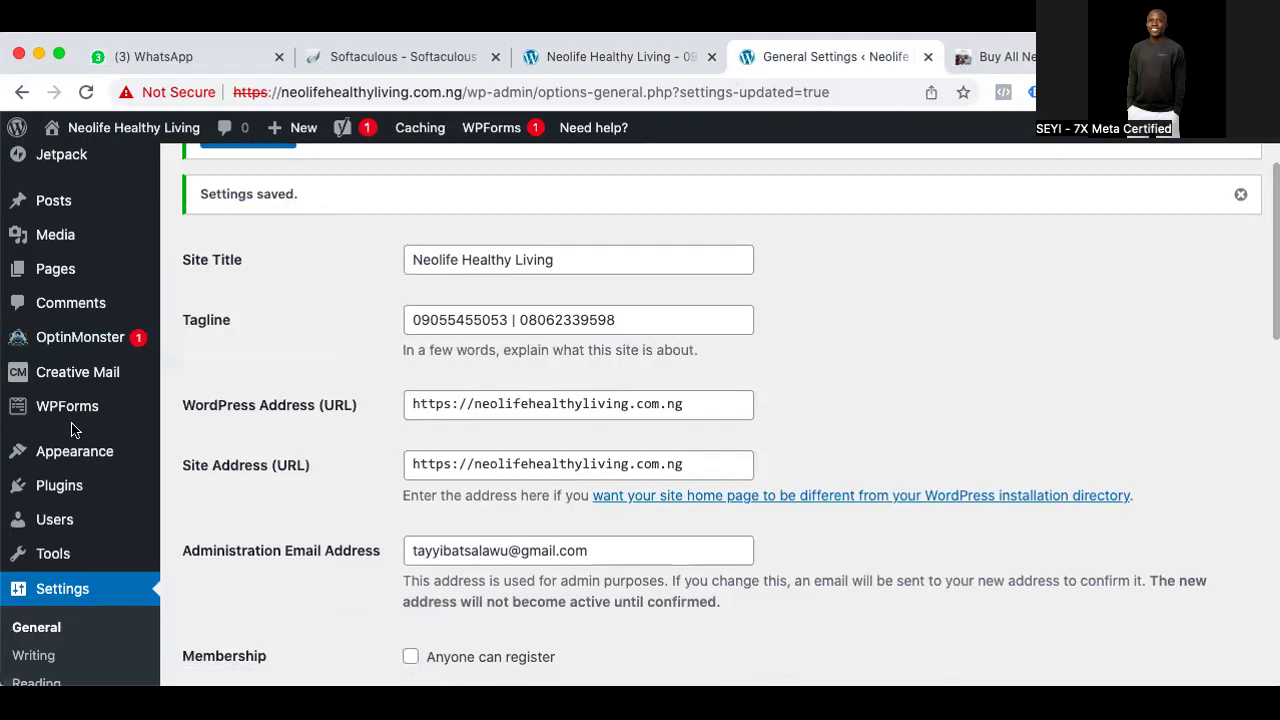
pyautogui.scroll(-1, 80, 425)
pyautogui.moveTo(140, 420)
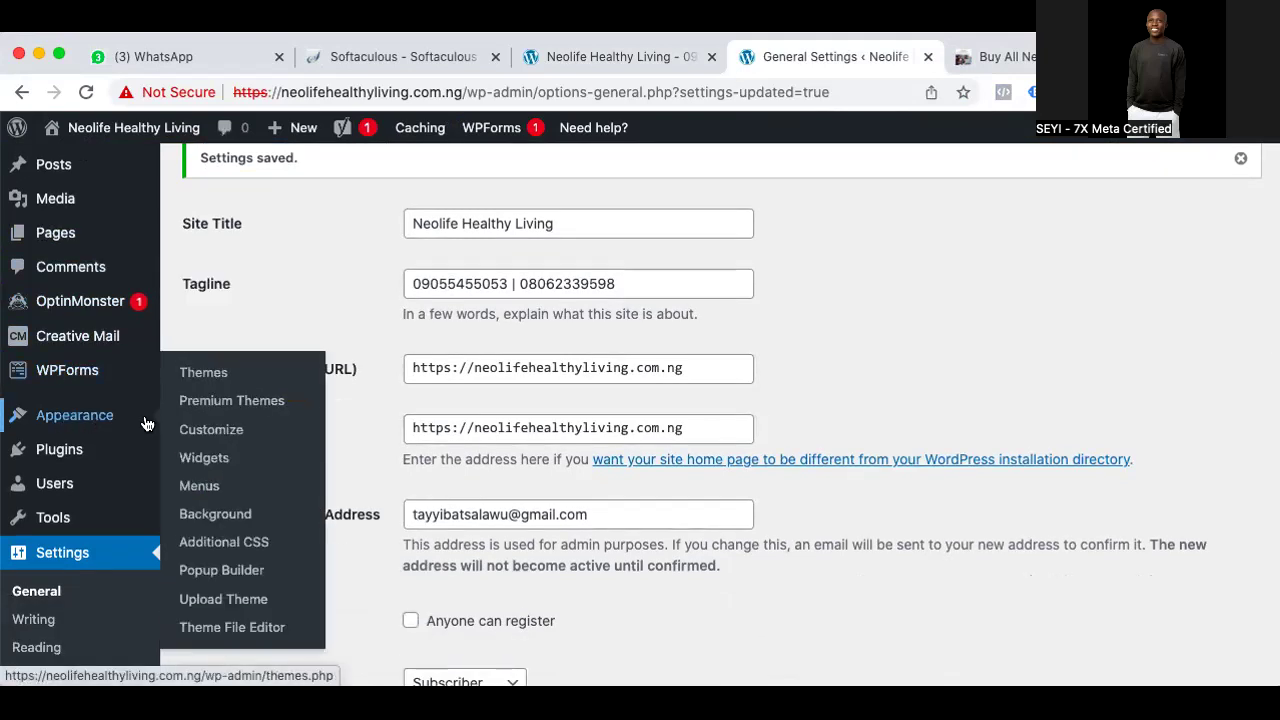
pyautogui.click(208, 485)
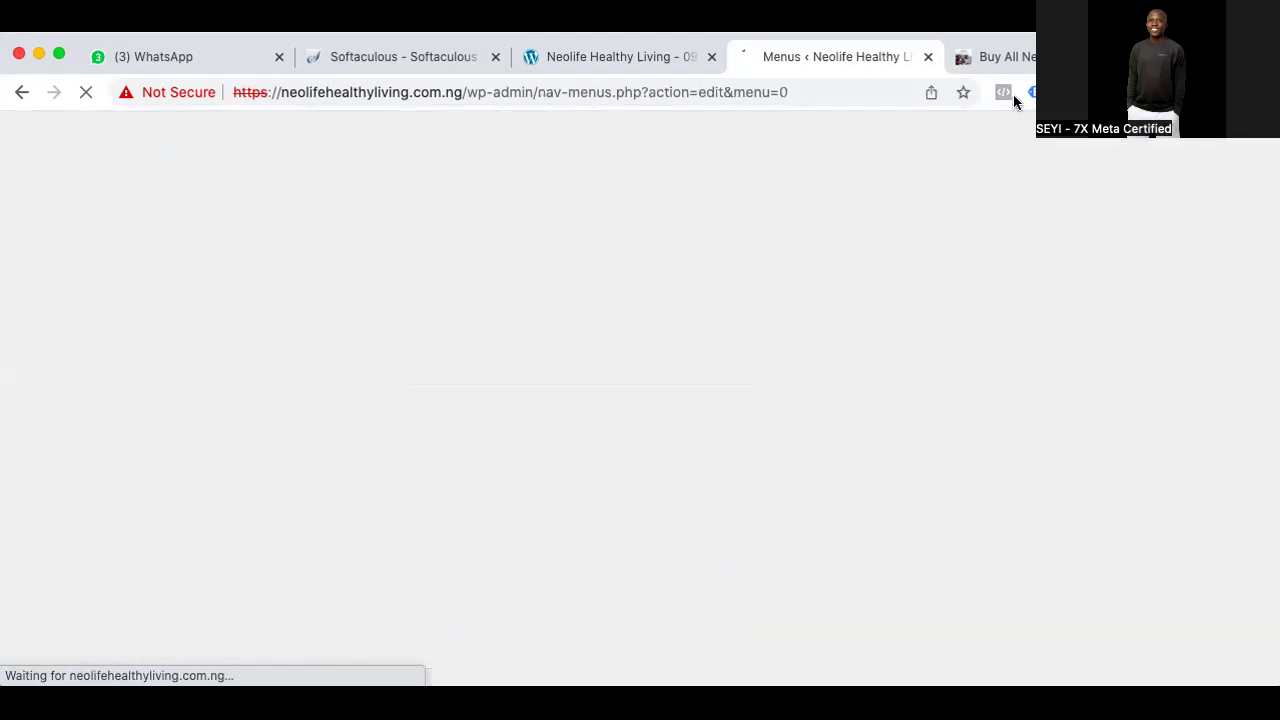
# Create a menu named "Main Menu" assigned to the Primary display location
pyautogui.scroll(-2, 715, 410)
pyautogui.scroll(-2, 712, 426)
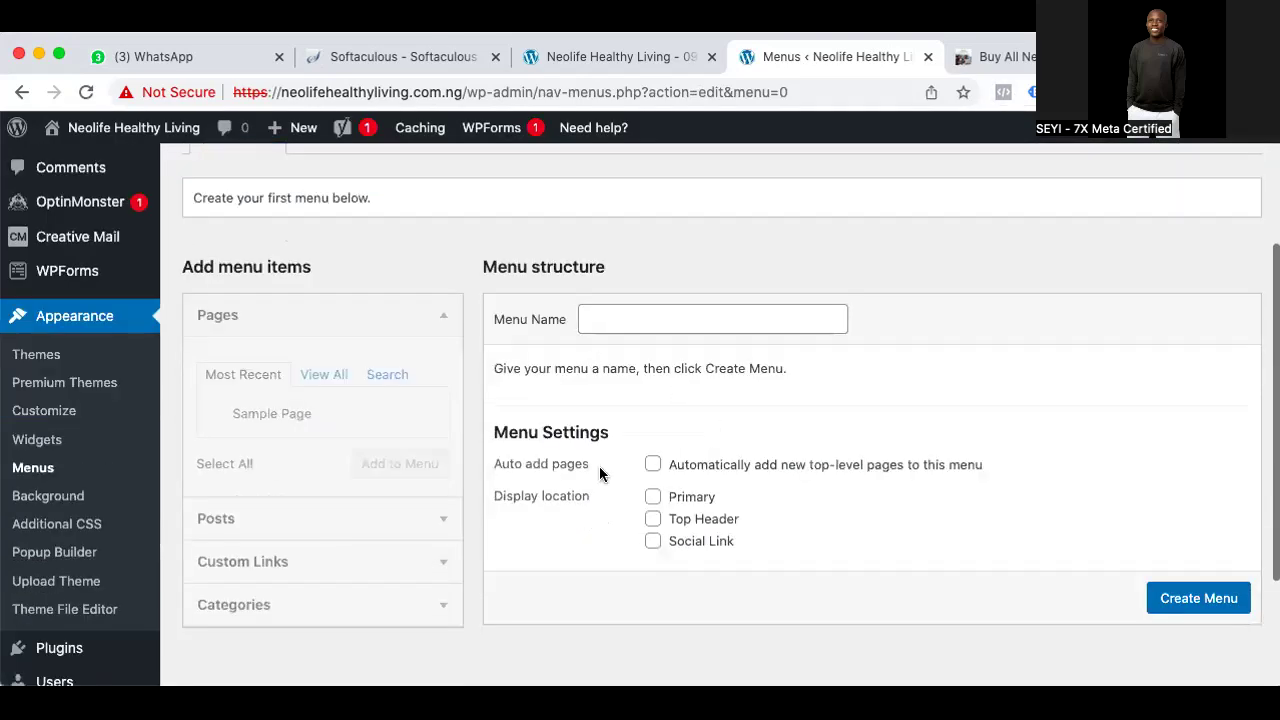
pyautogui.scroll(-3, 688, 507)
pyautogui.scroll(3, 687, 506)
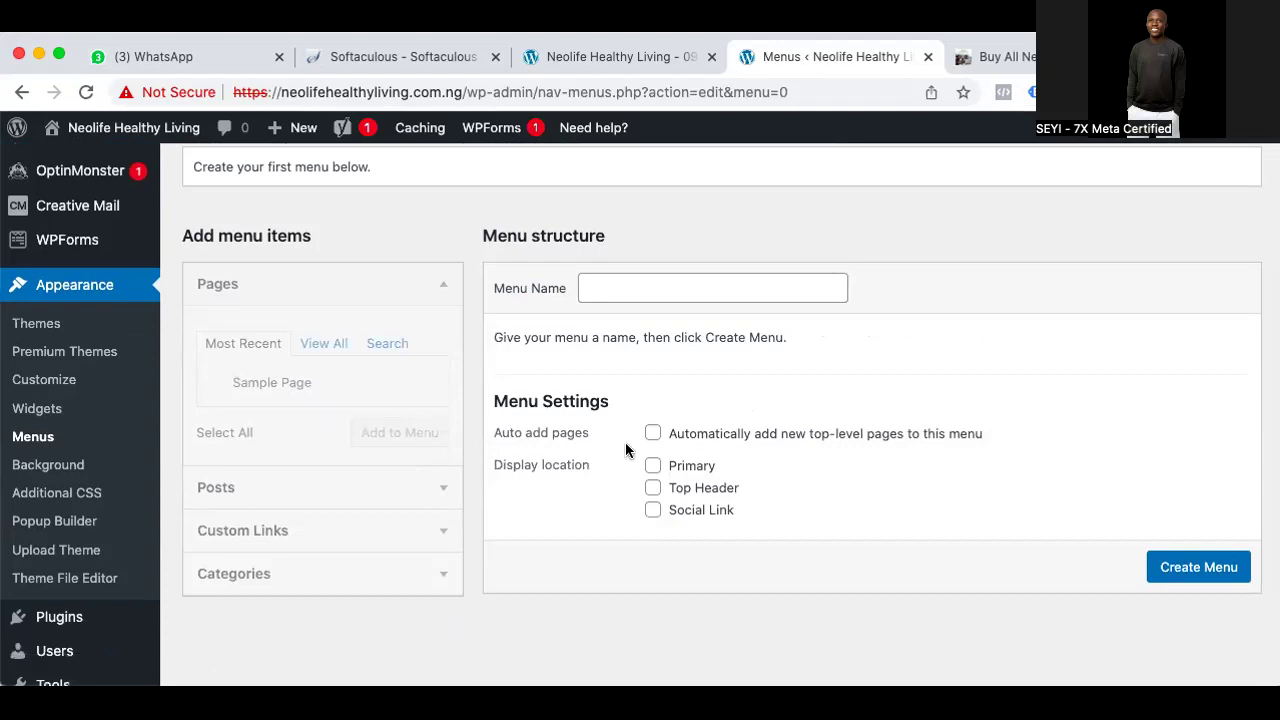
pyautogui.scroll(-1, 626, 449)
pyautogui.click(618, 233)
pyautogui.write('Me')
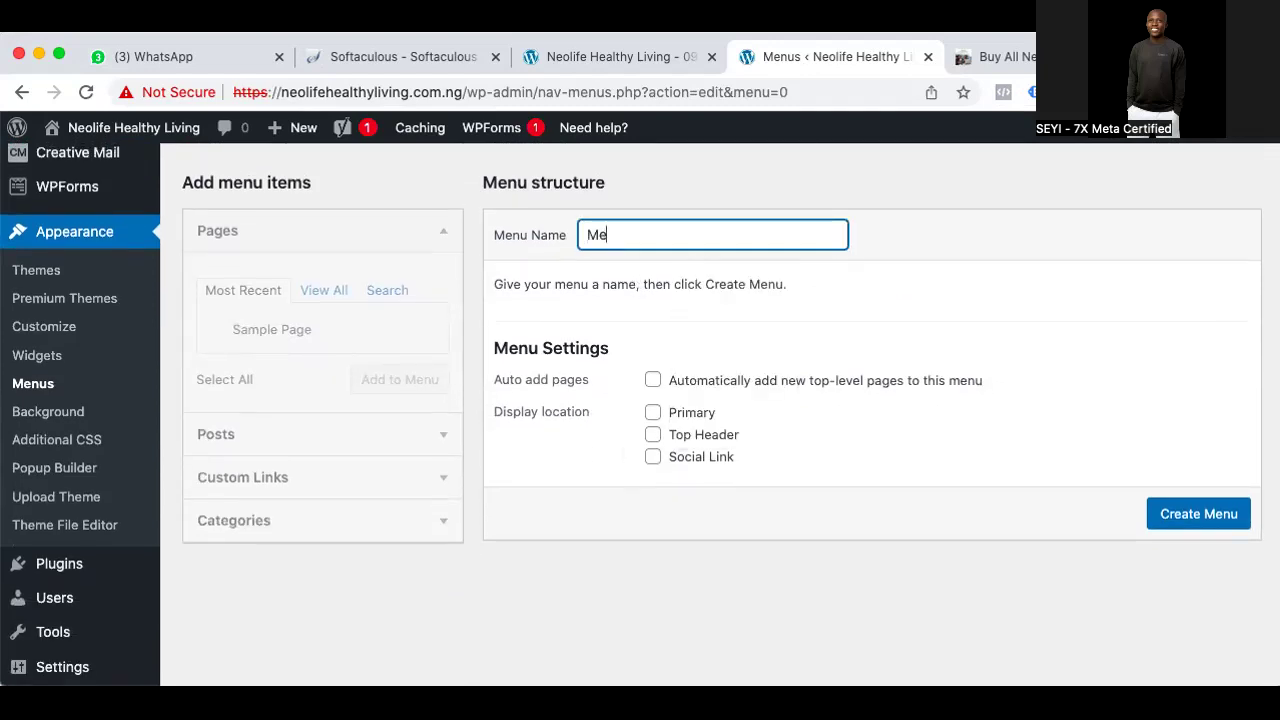
pyautogui.press('BackSpace')
pyautogui.click(699, 288)
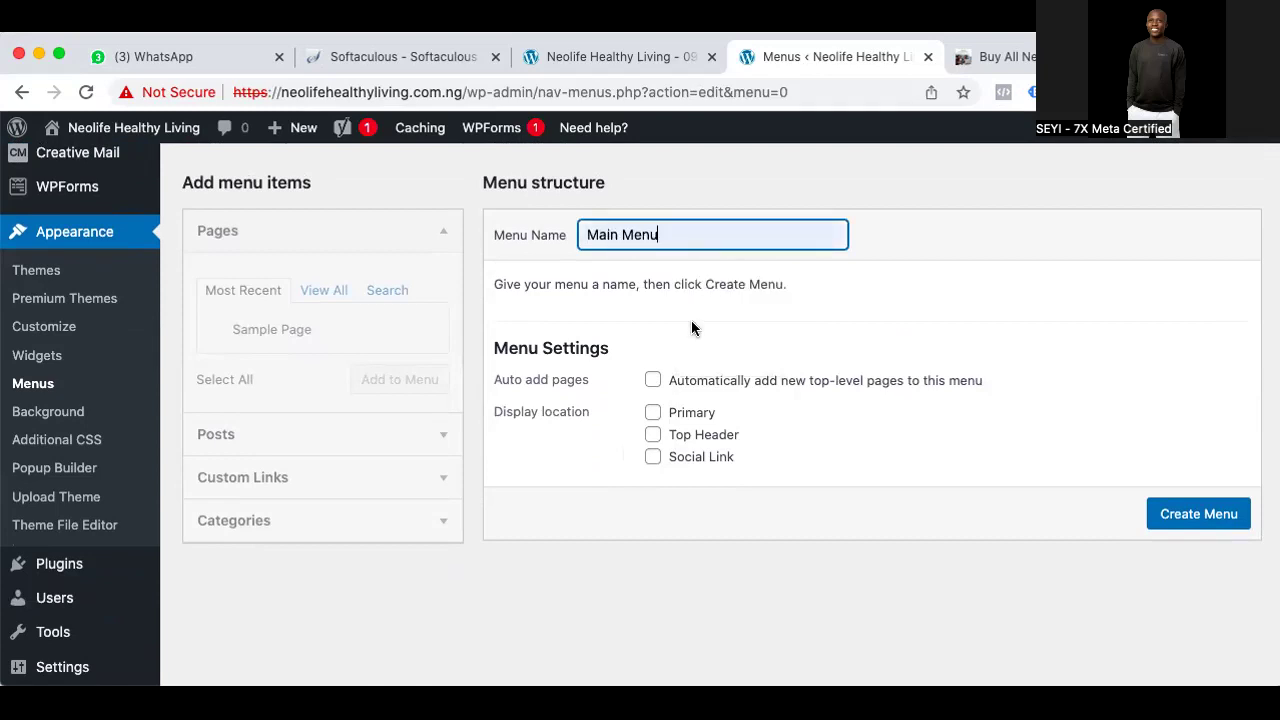
pyautogui.click(652, 413)
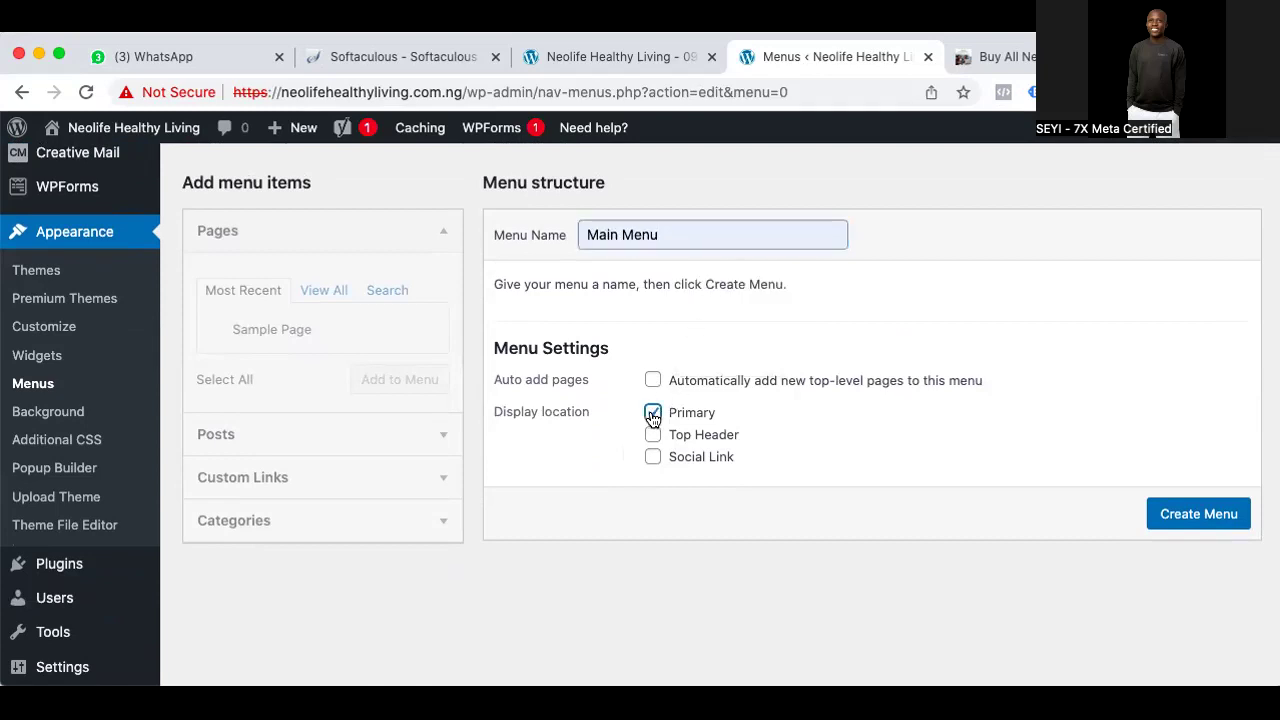
pyautogui.click(1209, 516)
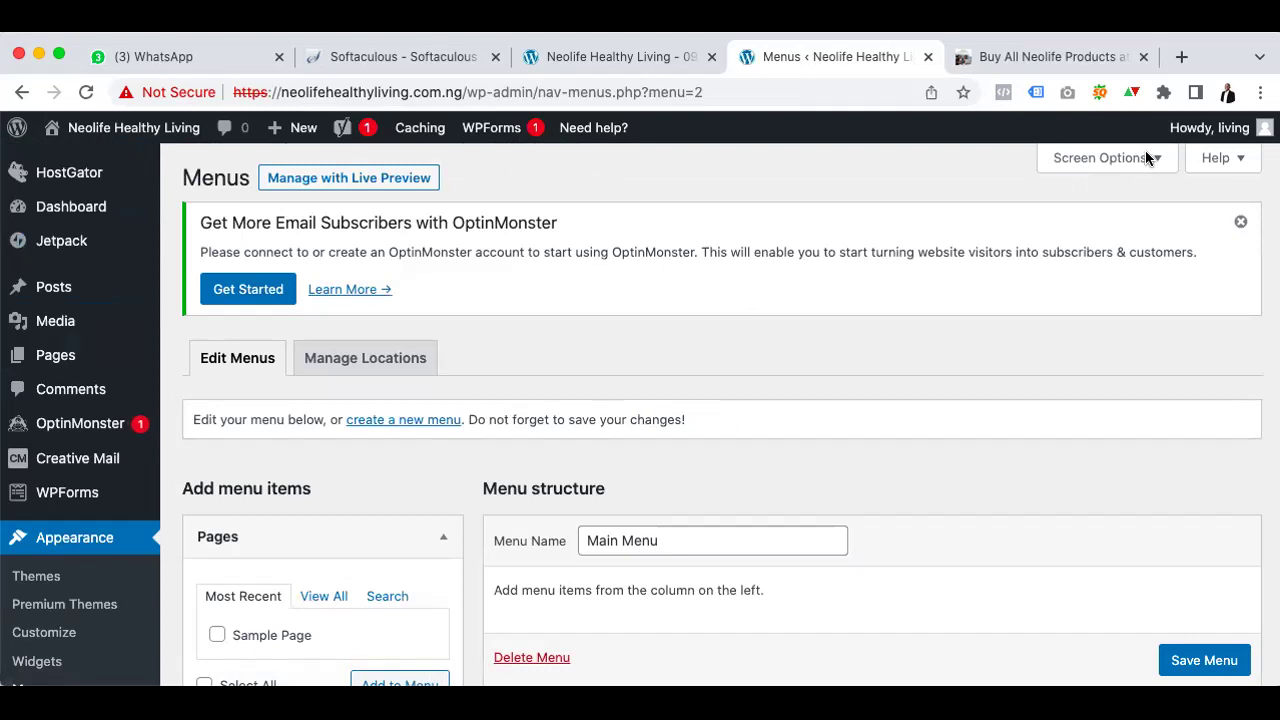
# Look over the menu items available for Main Menu, and open the list of the site's existing pages
pyautogui.scroll(-5, 717, 452)
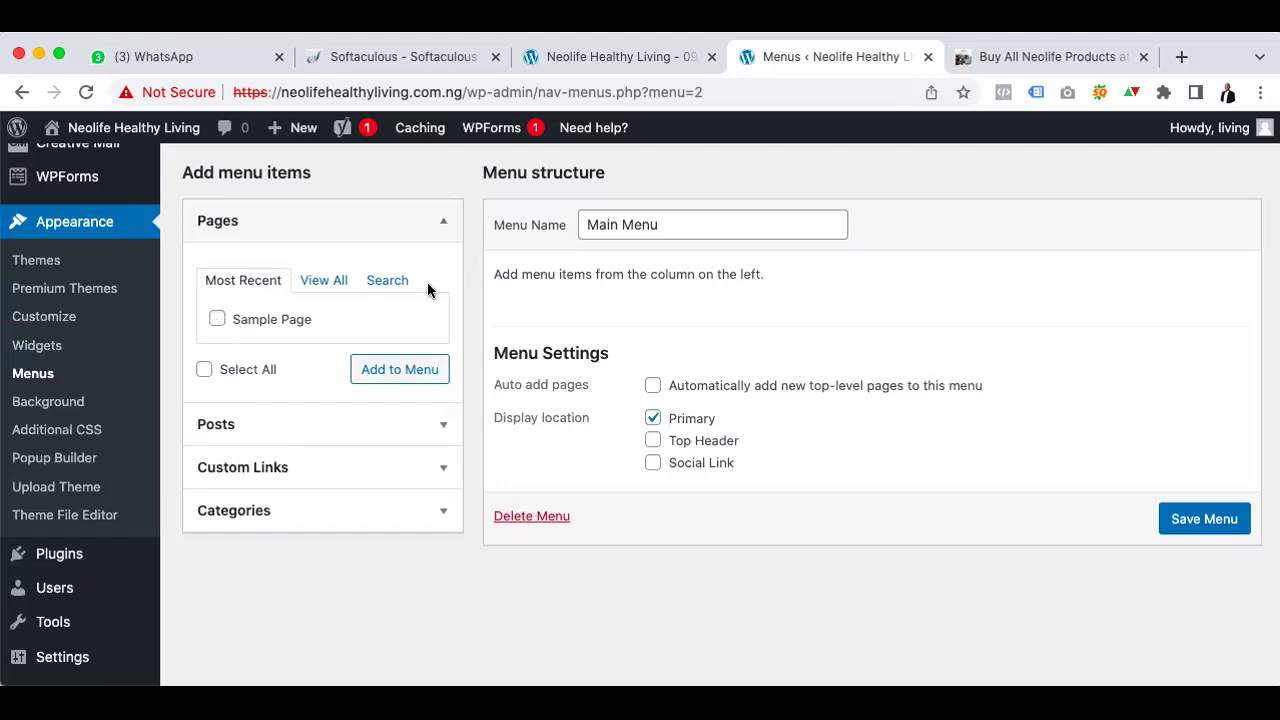
pyautogui.scroll(1, 95, 495)
pyautogui.scroll(-2, 75, 520)
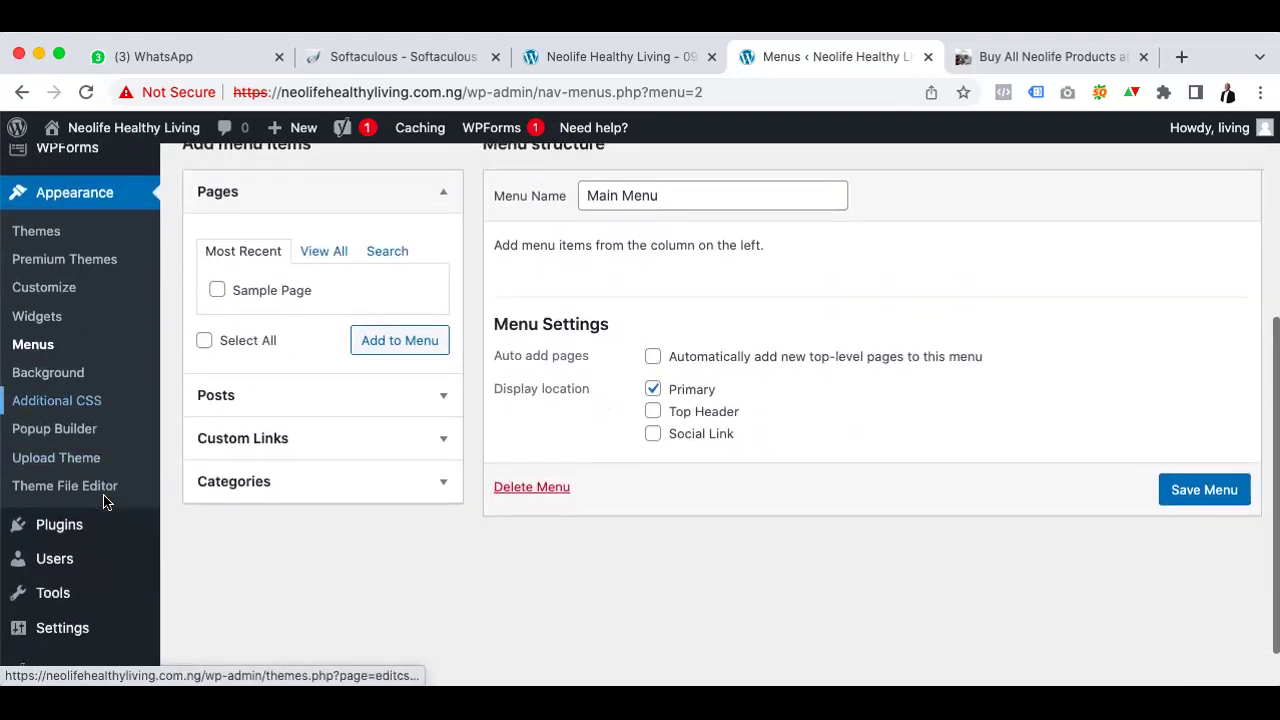
pyautogui.scroll(4, 72, 558)
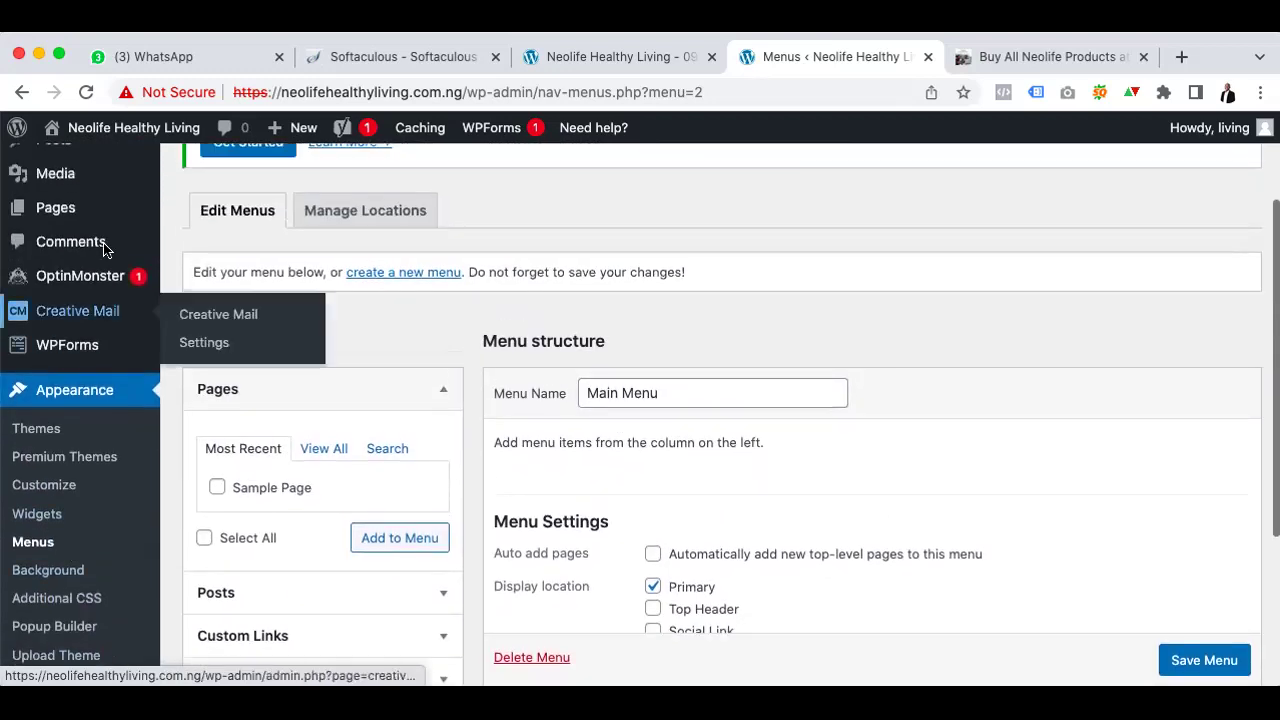
pyautogui.click(58, 210)
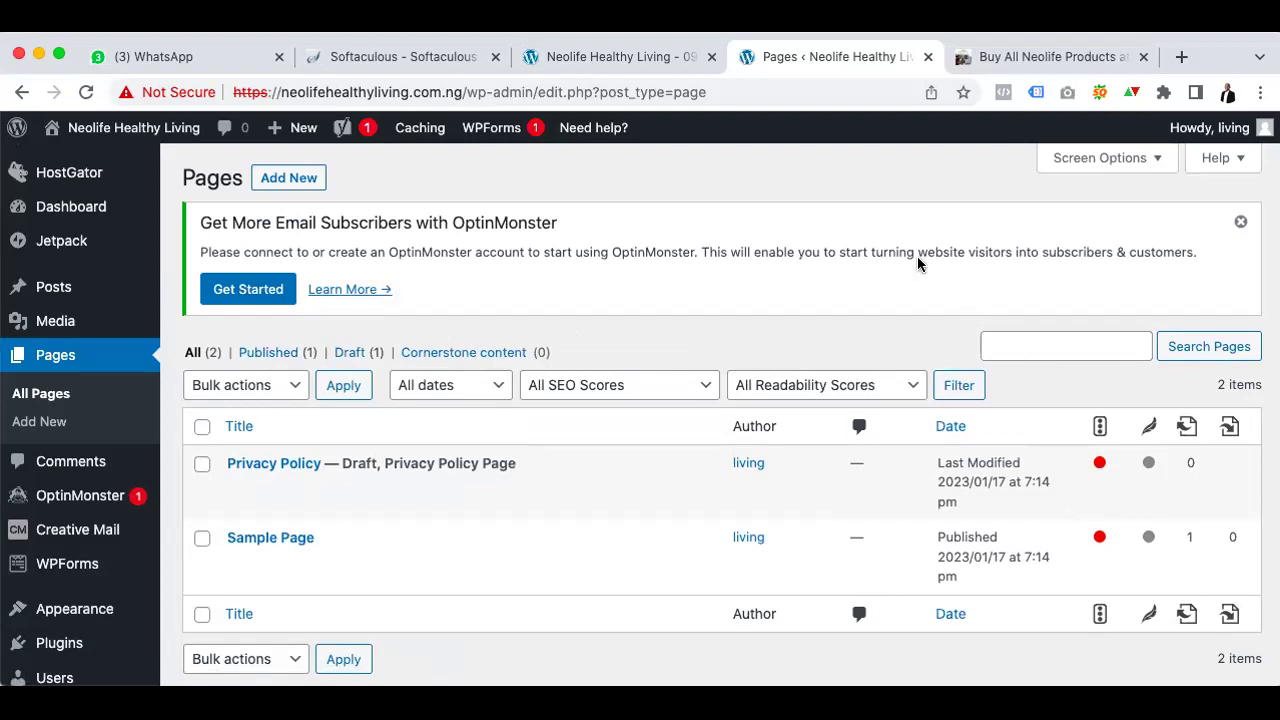
pyautogui.scroll(-2, 714, 437)
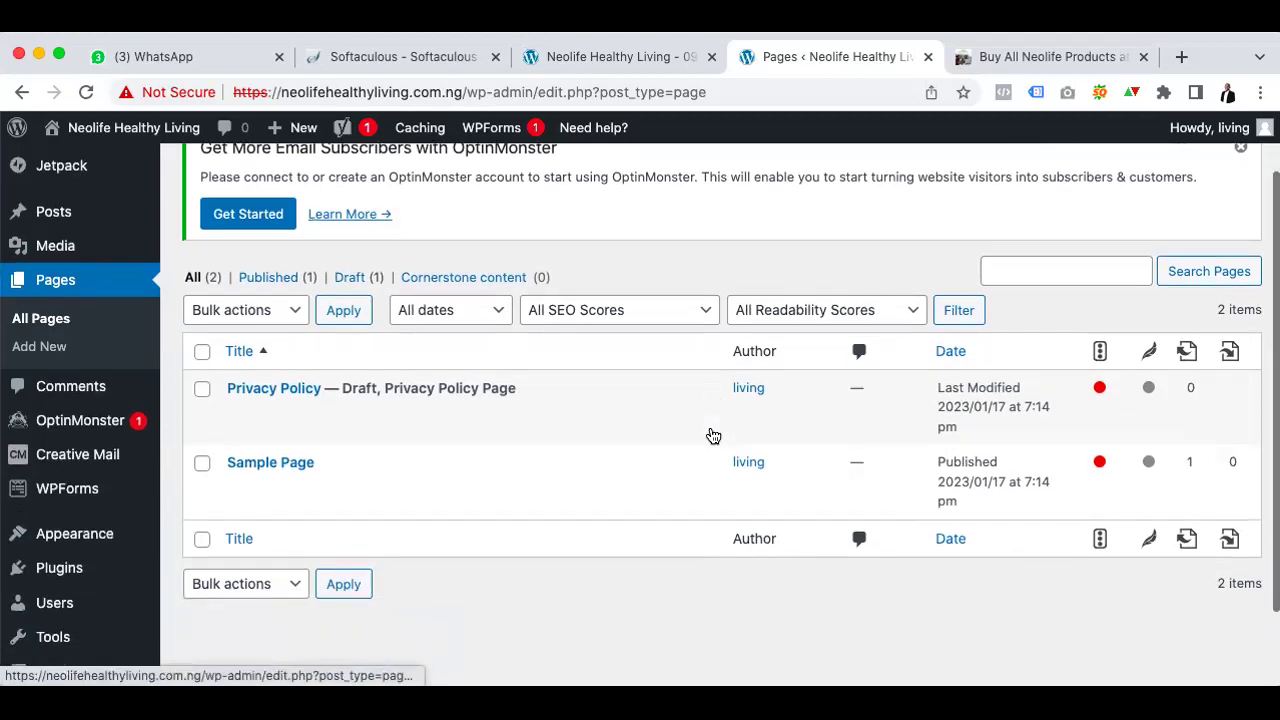
# Select the published Sample Page in the site's page list and move it to the trash
pyautogui.click(202, 461)
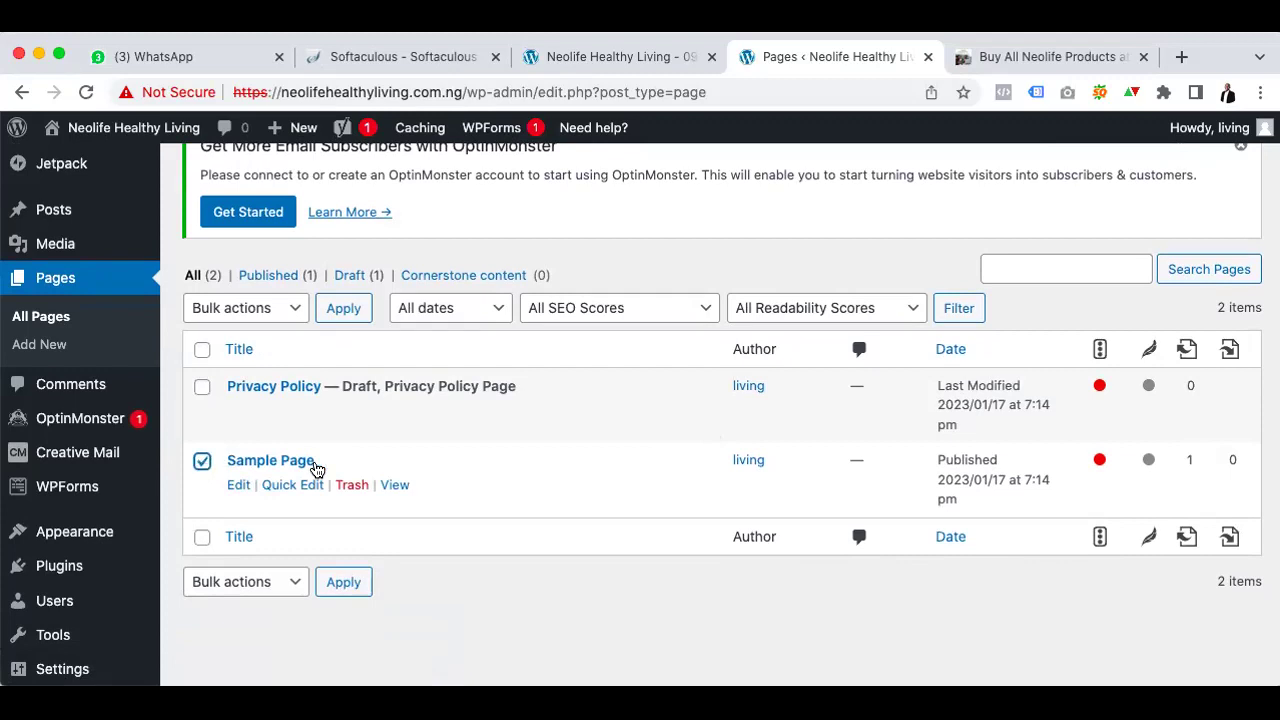
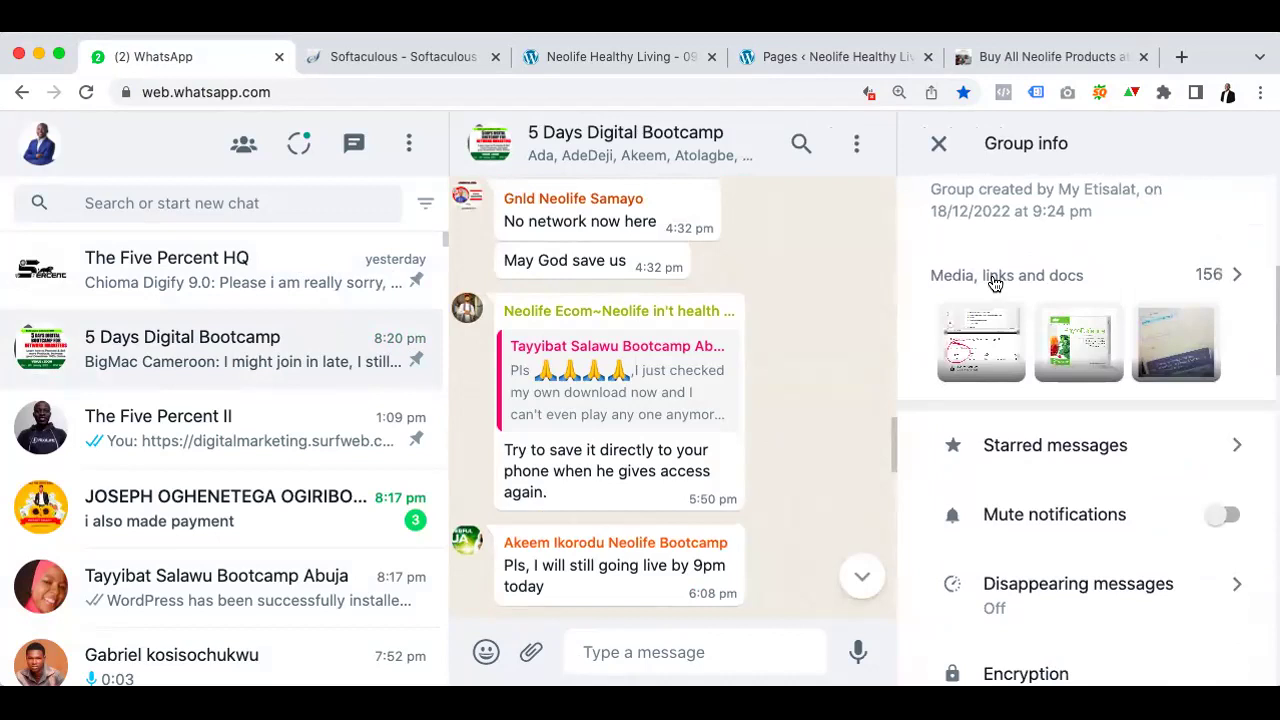
# In WhatsApp, look through the links shared in the 5 Days Digital Bootcamp group and go to the latest one's message in the chat
pyautogui.click(994, 284)
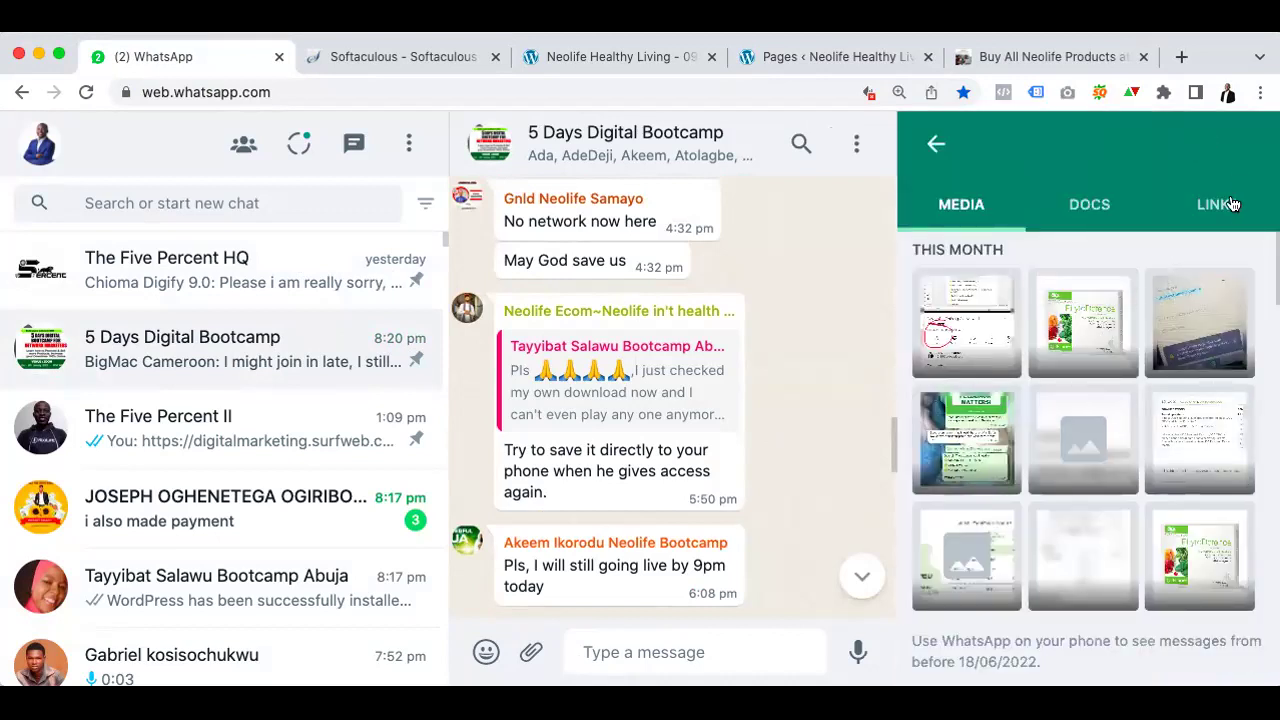
pyautogui.click(1217, 208)
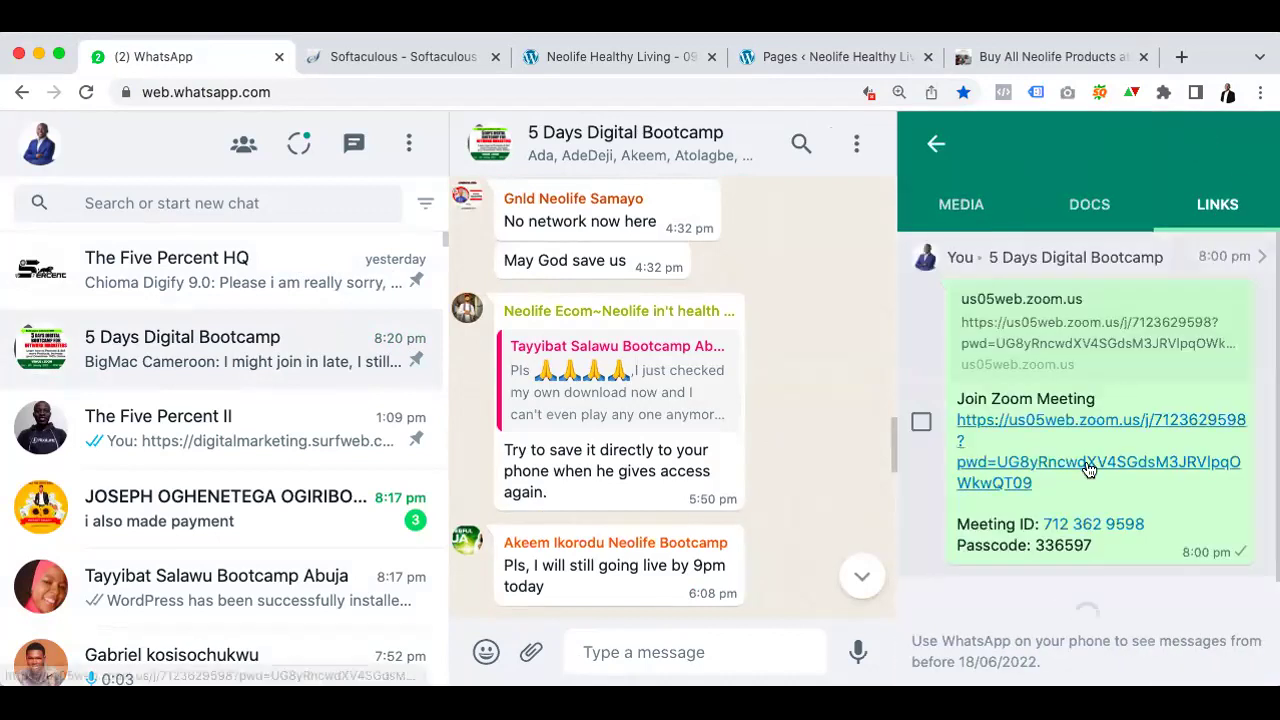
pyautogui.scroll(-2, 1089, 470)
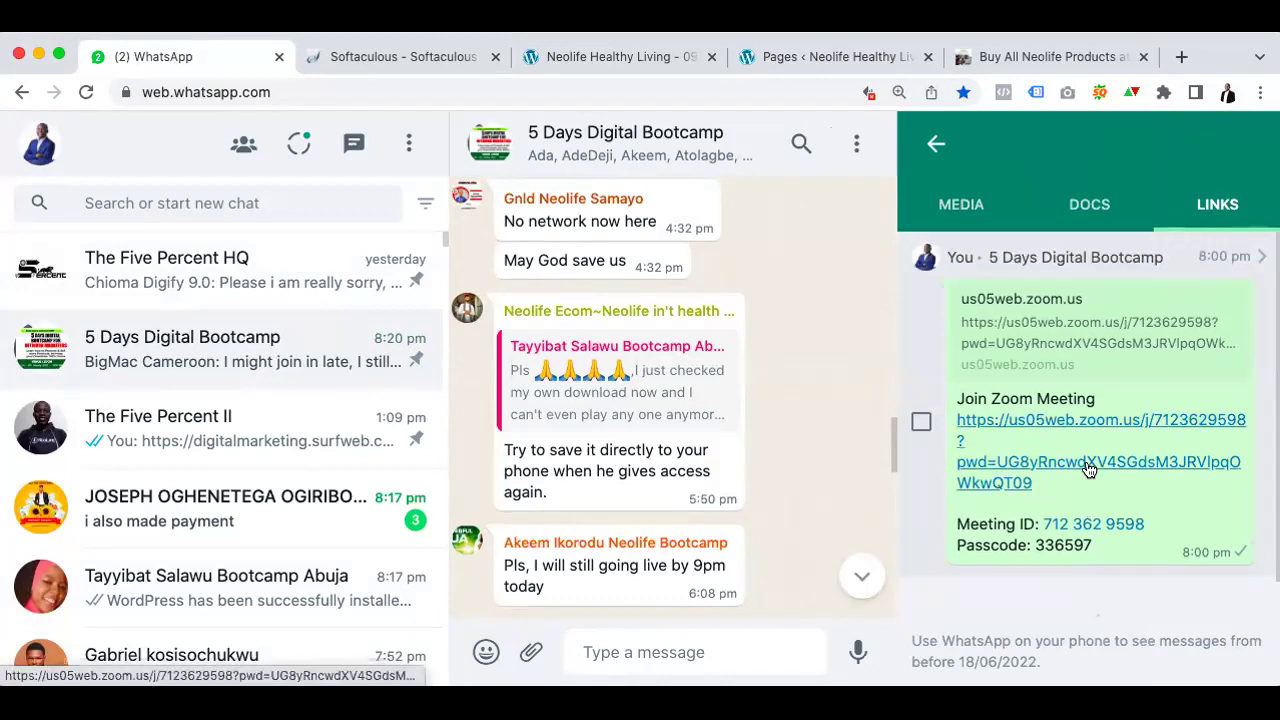
pyautogui.scroll(-1, 1087, 408)
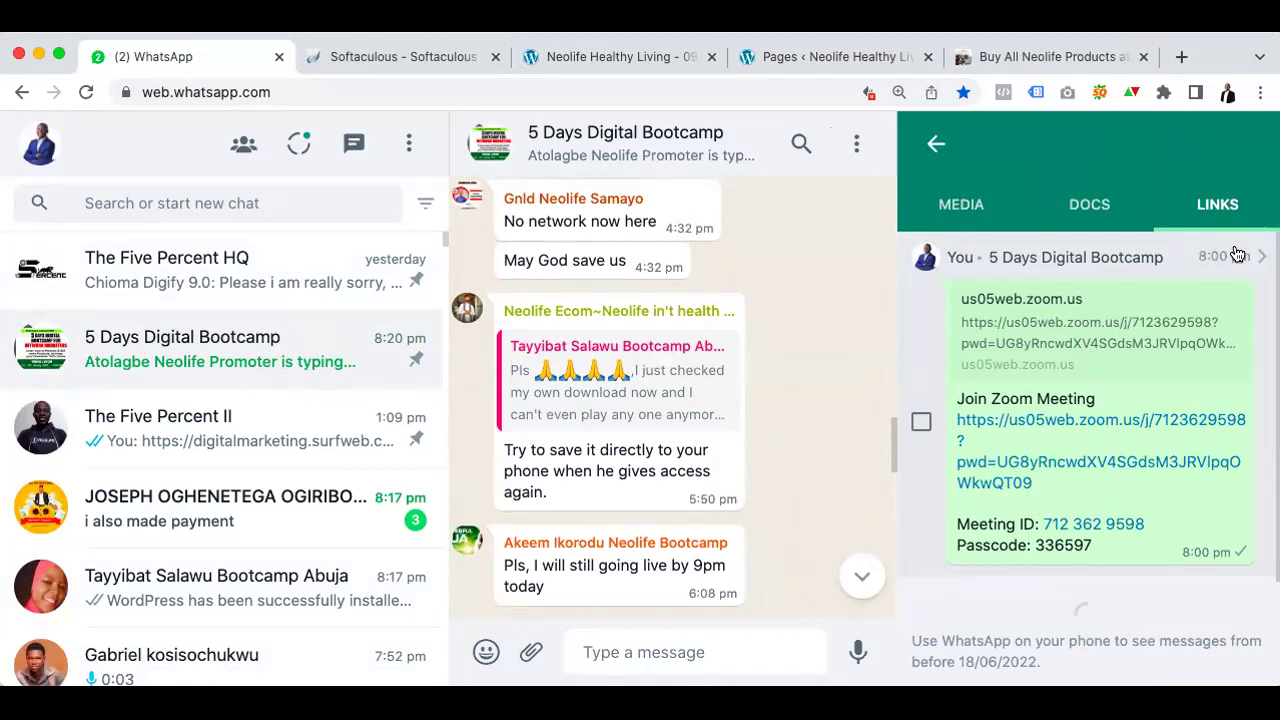
pyautogui.scroll(-1, 1134, 358)
pyautogui.click(1260, 257)
# Search back through the 5 Days Digital Bootcamp chat history to Sunday's messages for the blogging video announcement
pyautogui.scroll(10, 957, 406)
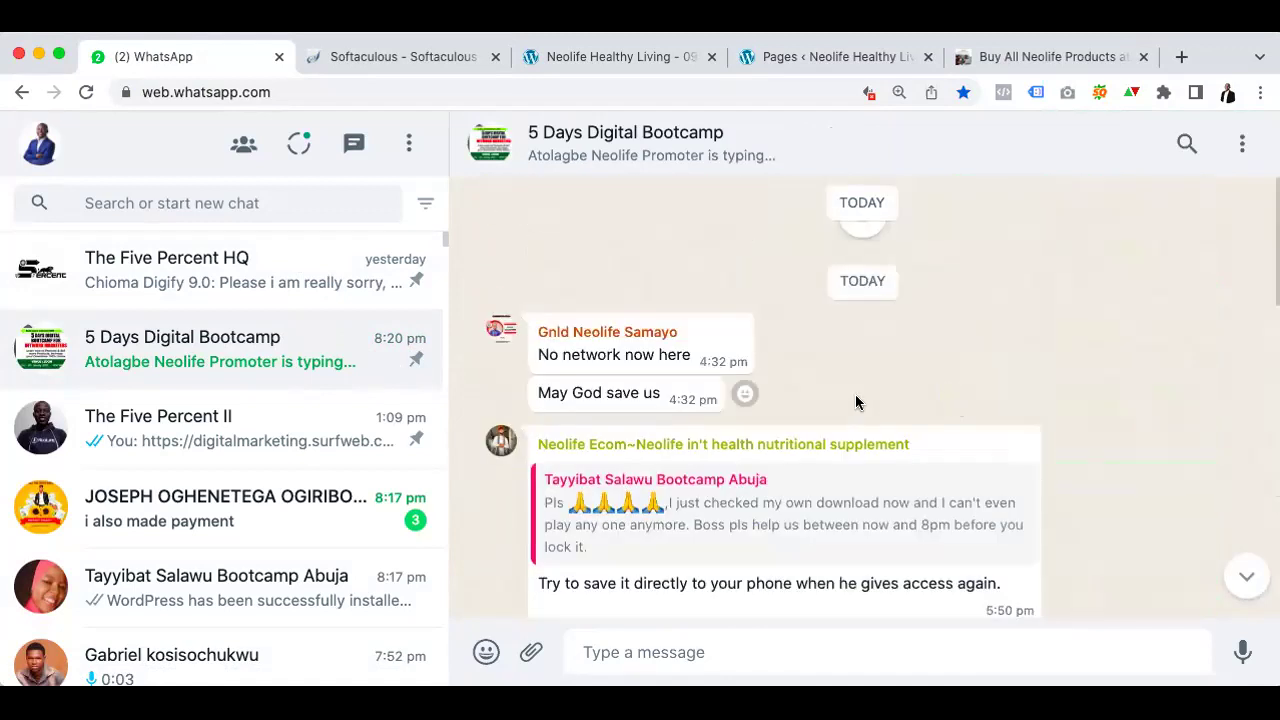
pyautogui.scroll(10, 840, 395)
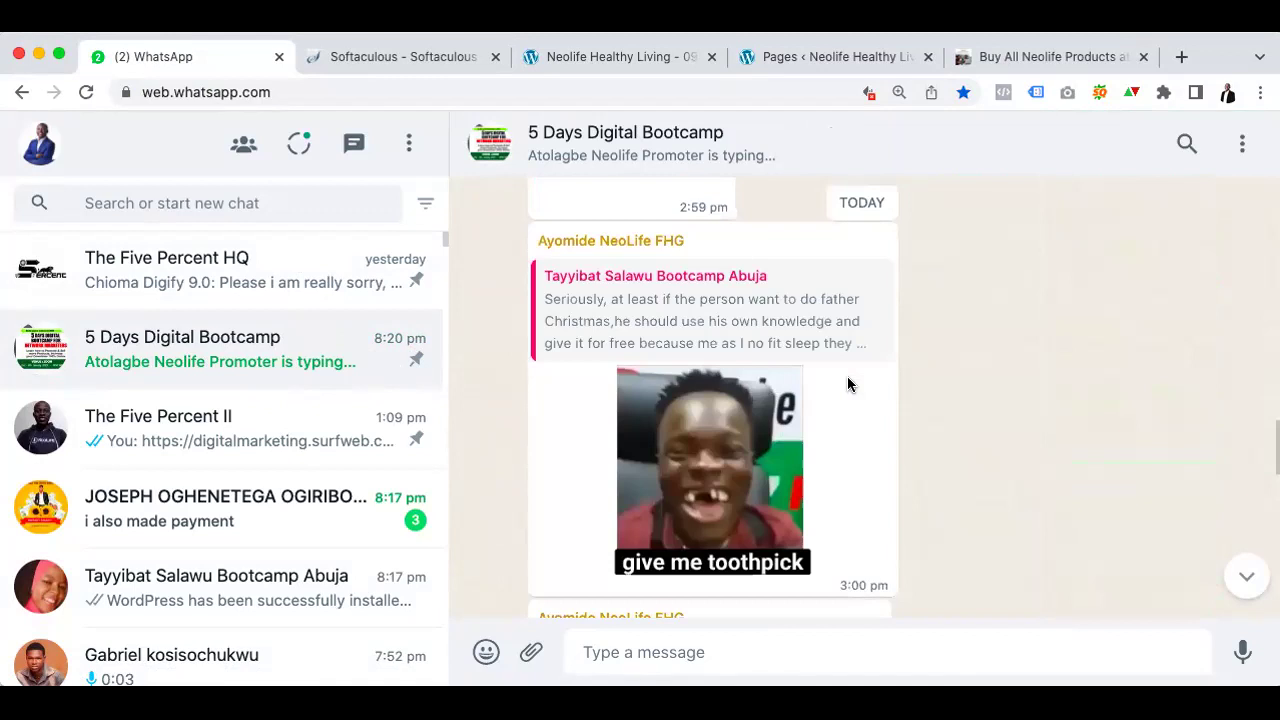
pyautogui.scroll(10, 848, 385)
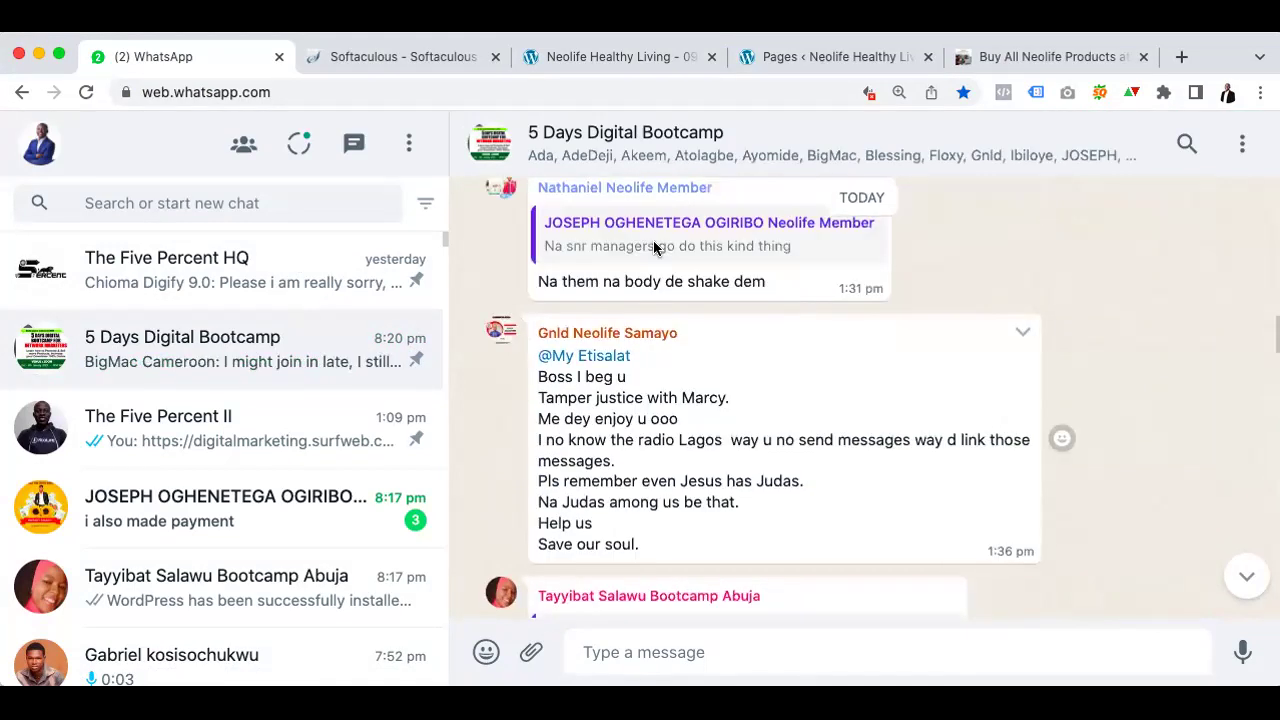
pyautogui.scroll(10, 628, 246)
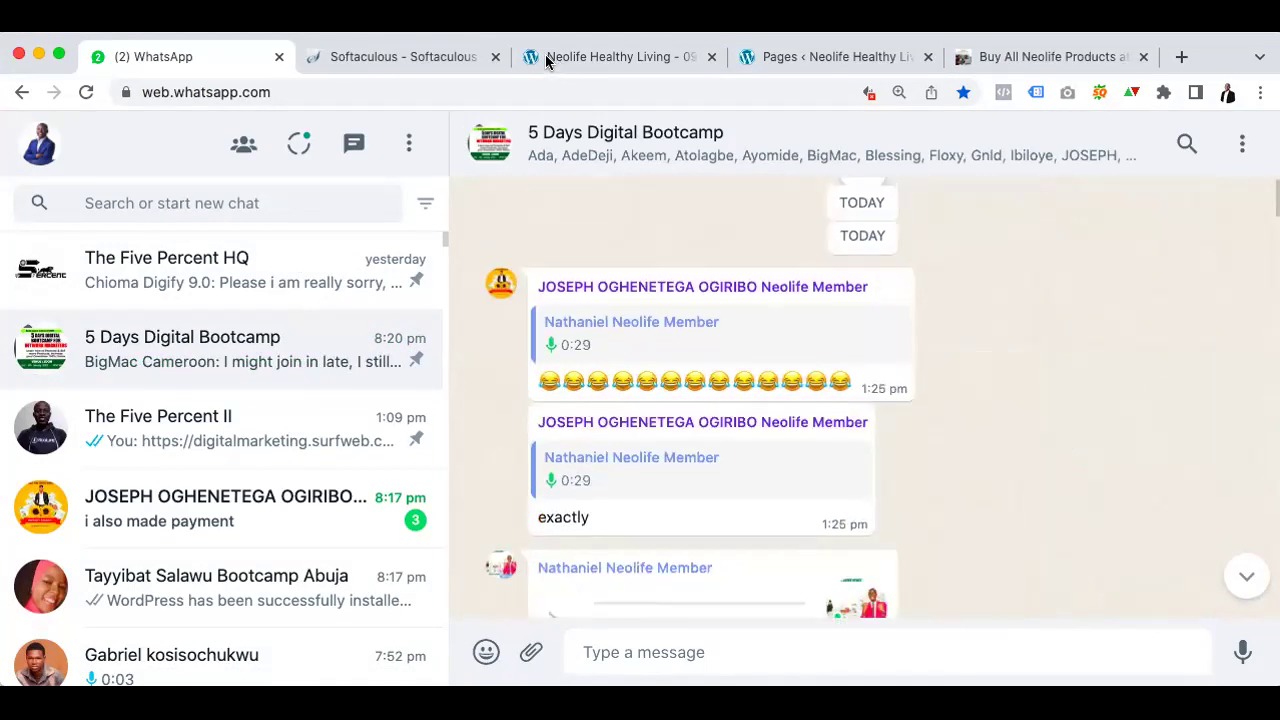
pyautogui.scroll(10, 780, 322)
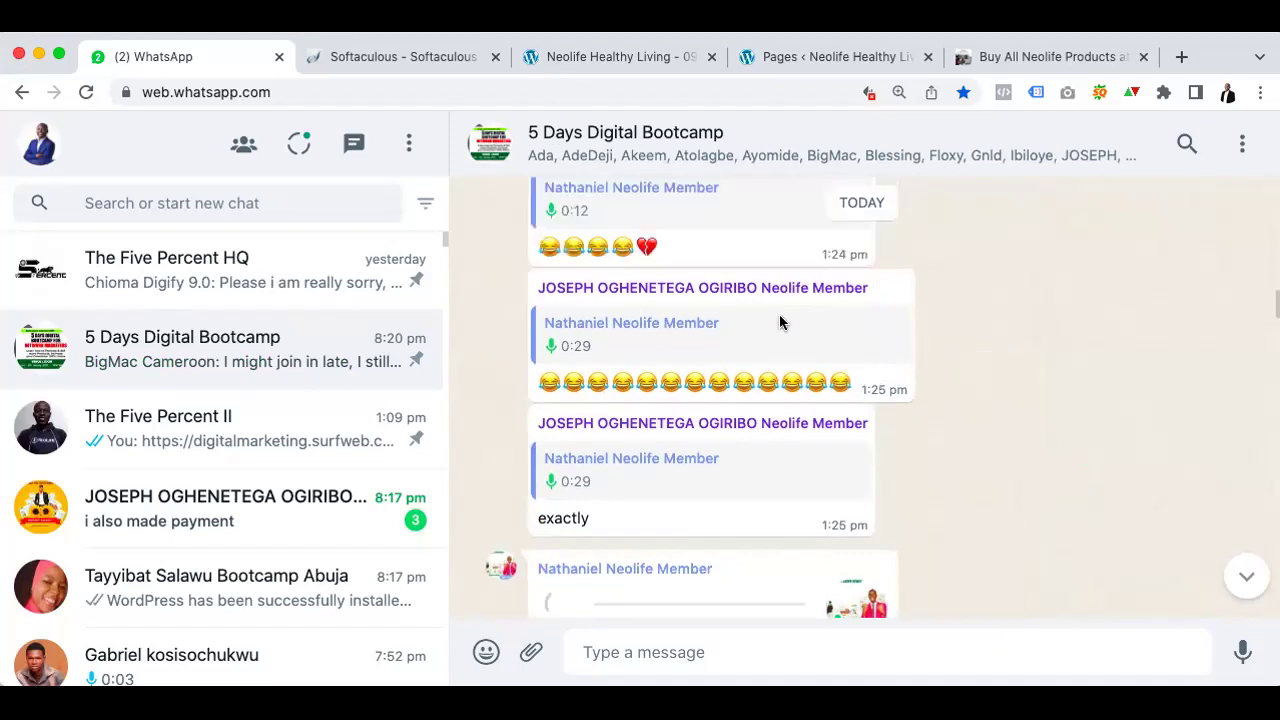
pyautogui.scroll(3, 780, 322)
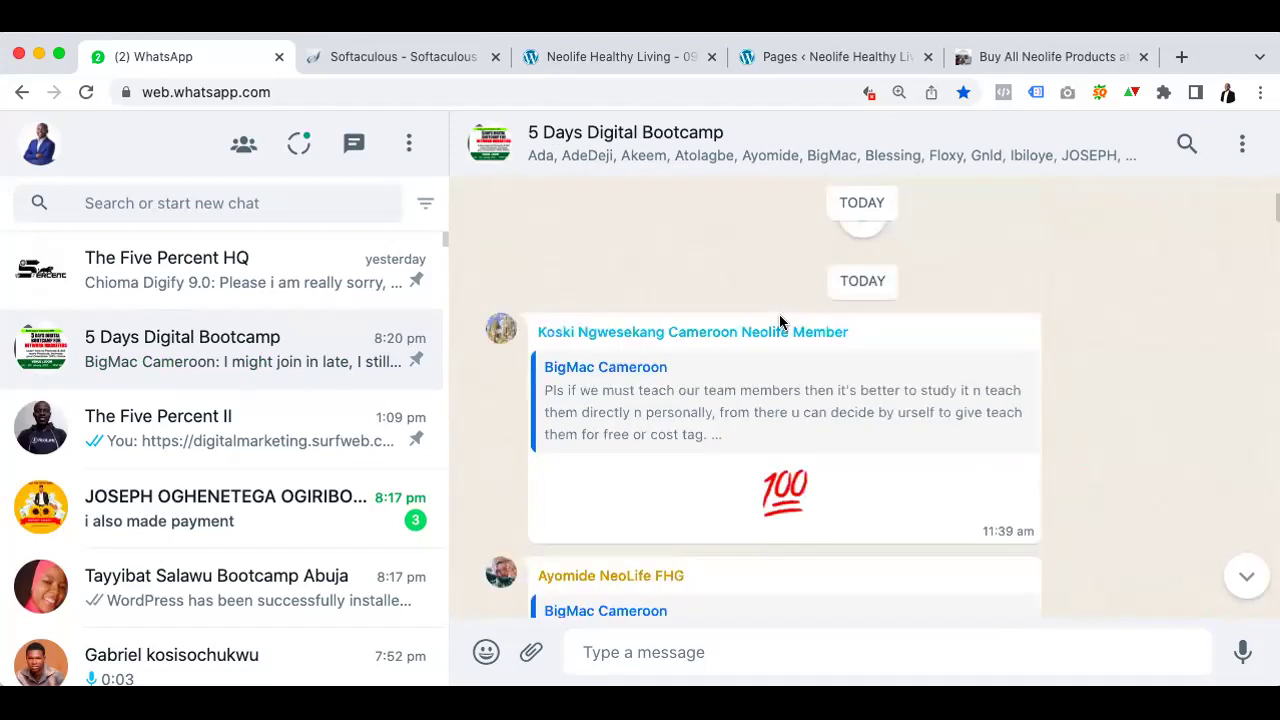
pyautogui.scroll(10, 688, 289)
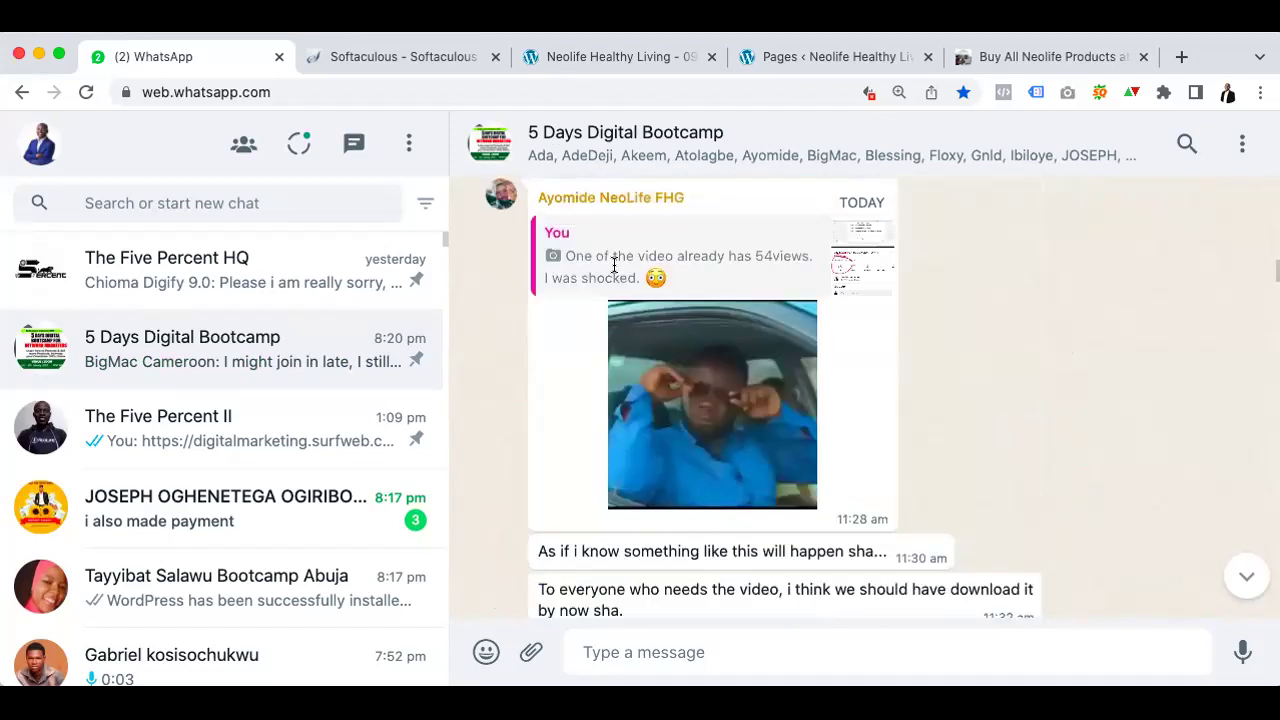
pyautogui.scroll(10, 612, 270)
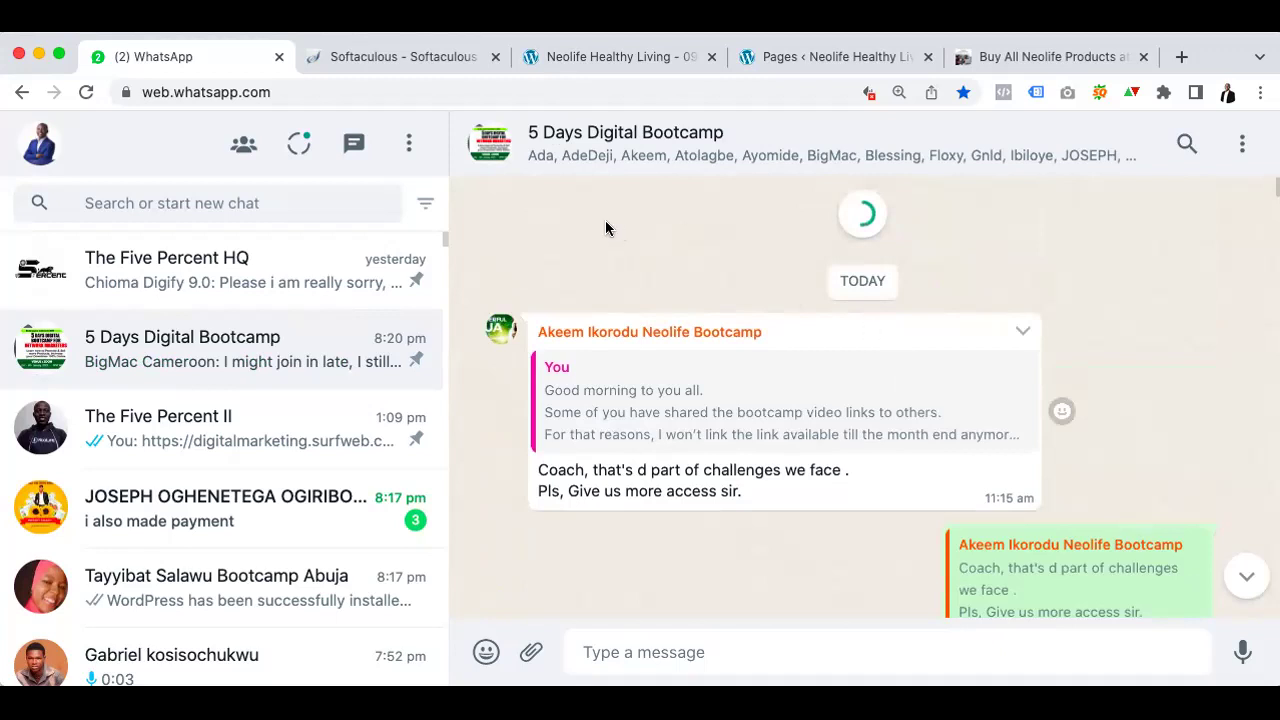
pyautogui.scroll(10, 700, 300)
pyautogui.scroll(10, 1054, 318)
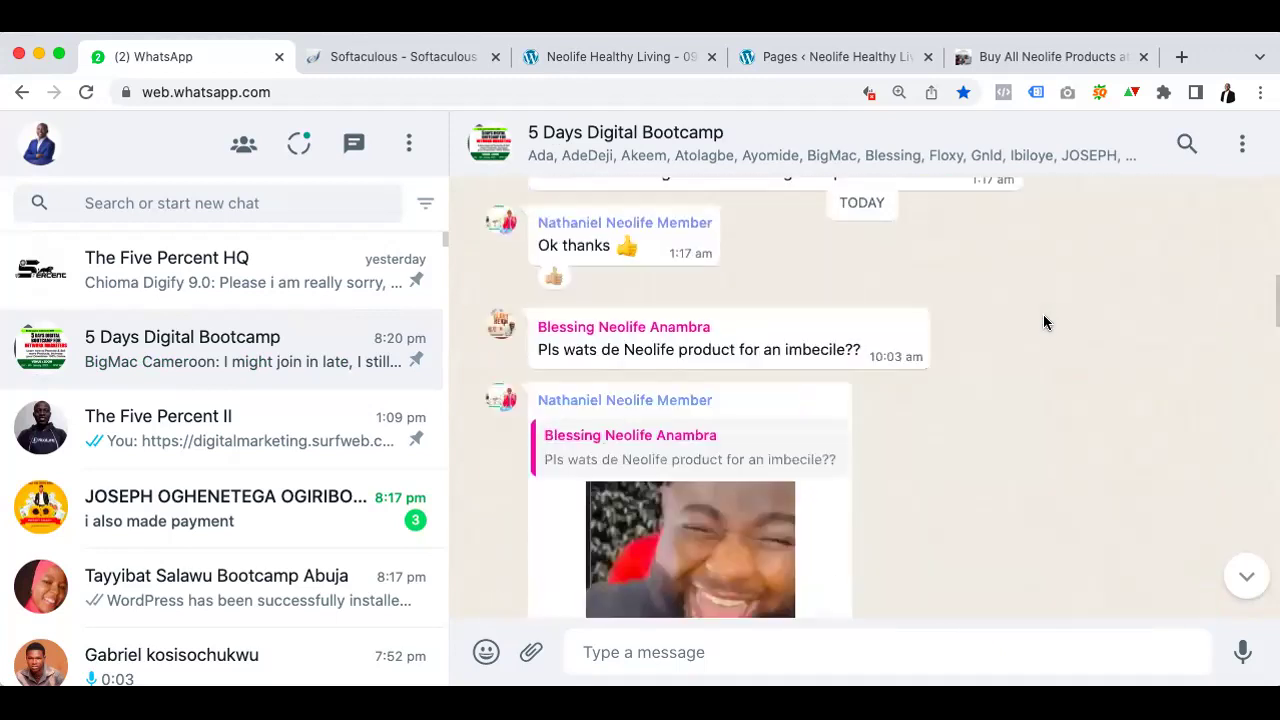
pyautogui.scroll(10, 1044, 322)
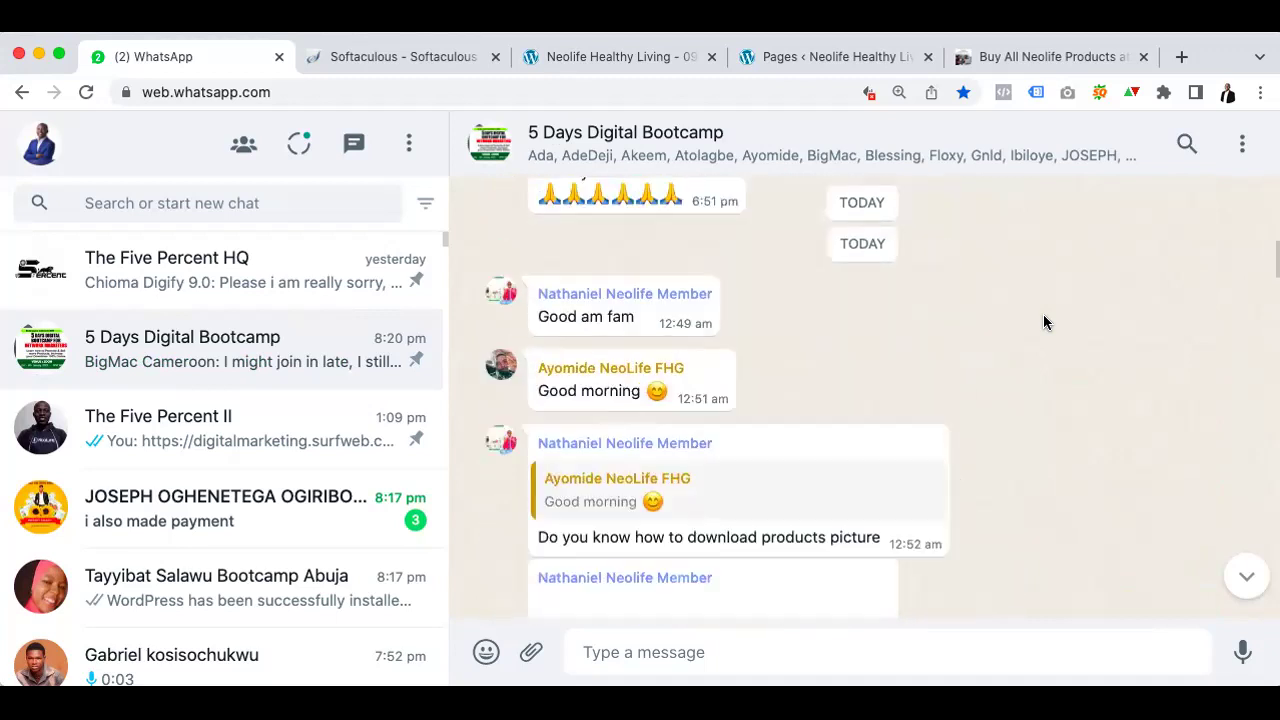
pyautogui.scroll(5, 1044, 322)
pyautogui.scroll(10, 1044, 322)
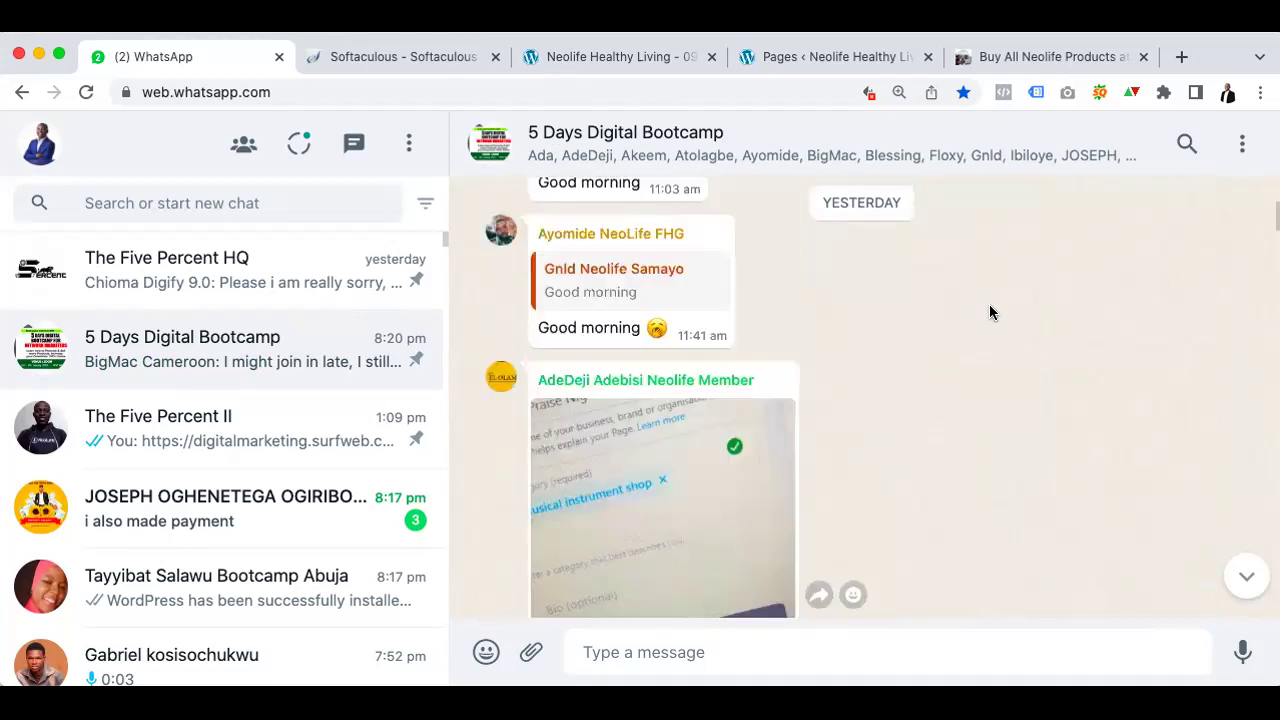
pyautogui.scroll(15, 955, 316)
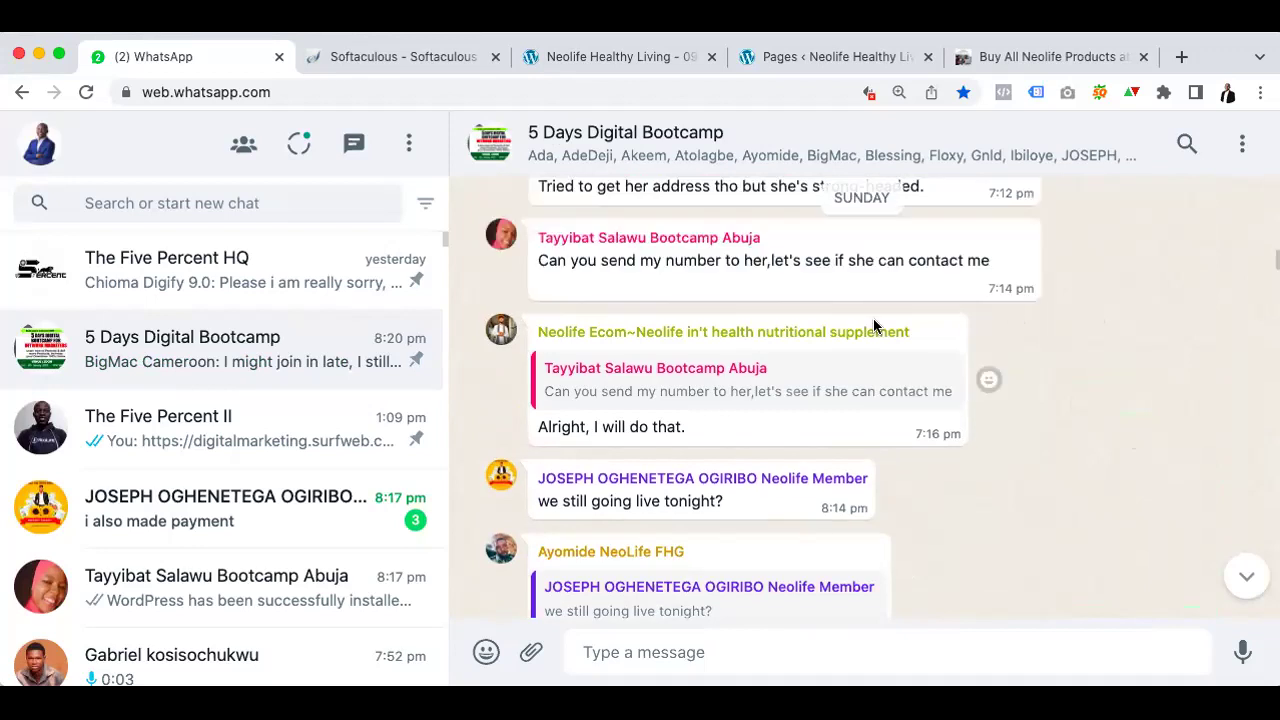
pyautogui.scroll(10, 871, 323)
pyautogui.scroll(10, 675, 307)
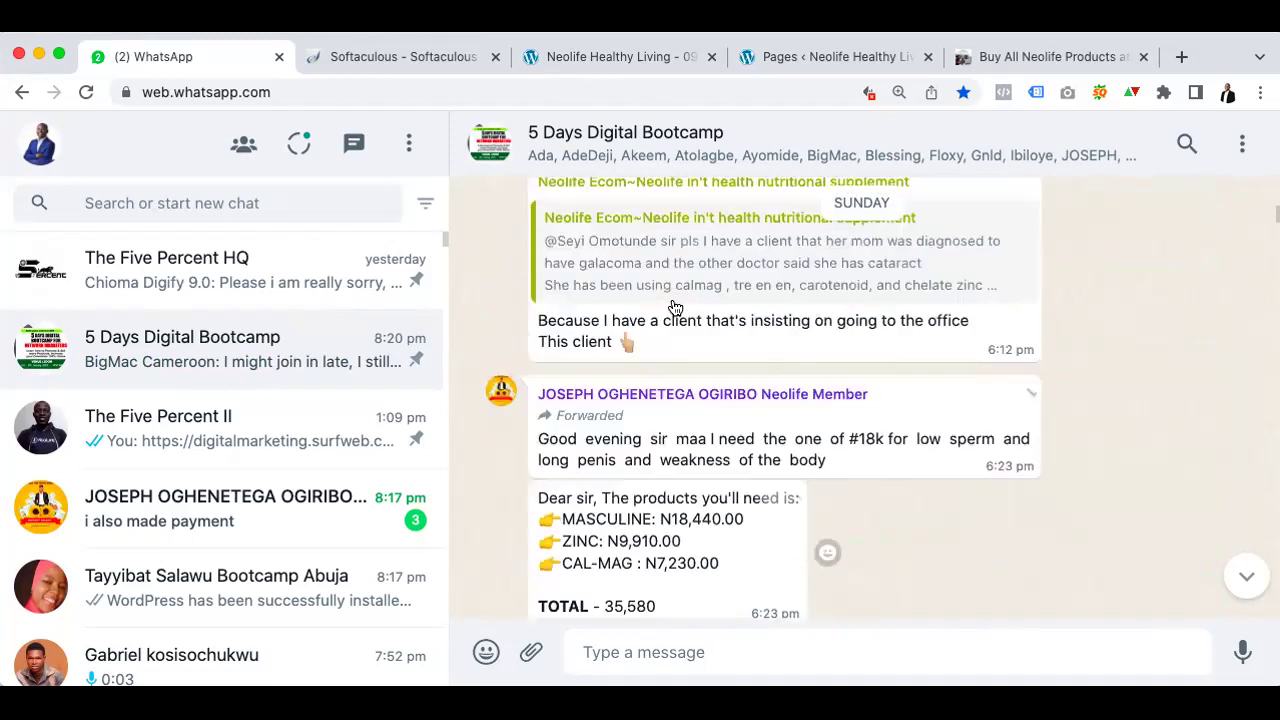
pyautogui.scroll(5, 675, 307)
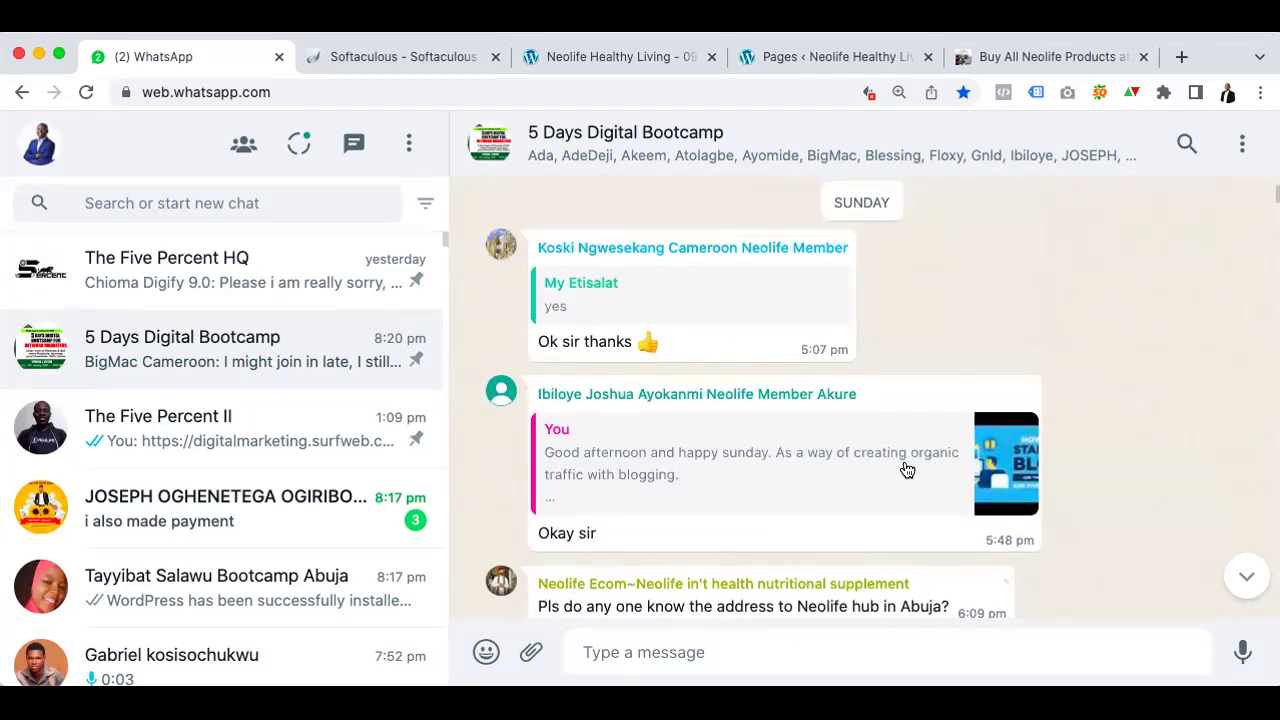
# Open the original announcement quoted in Sunday's reply and examine its WordPress blog video link and message
pyautogui.click(871, 460)
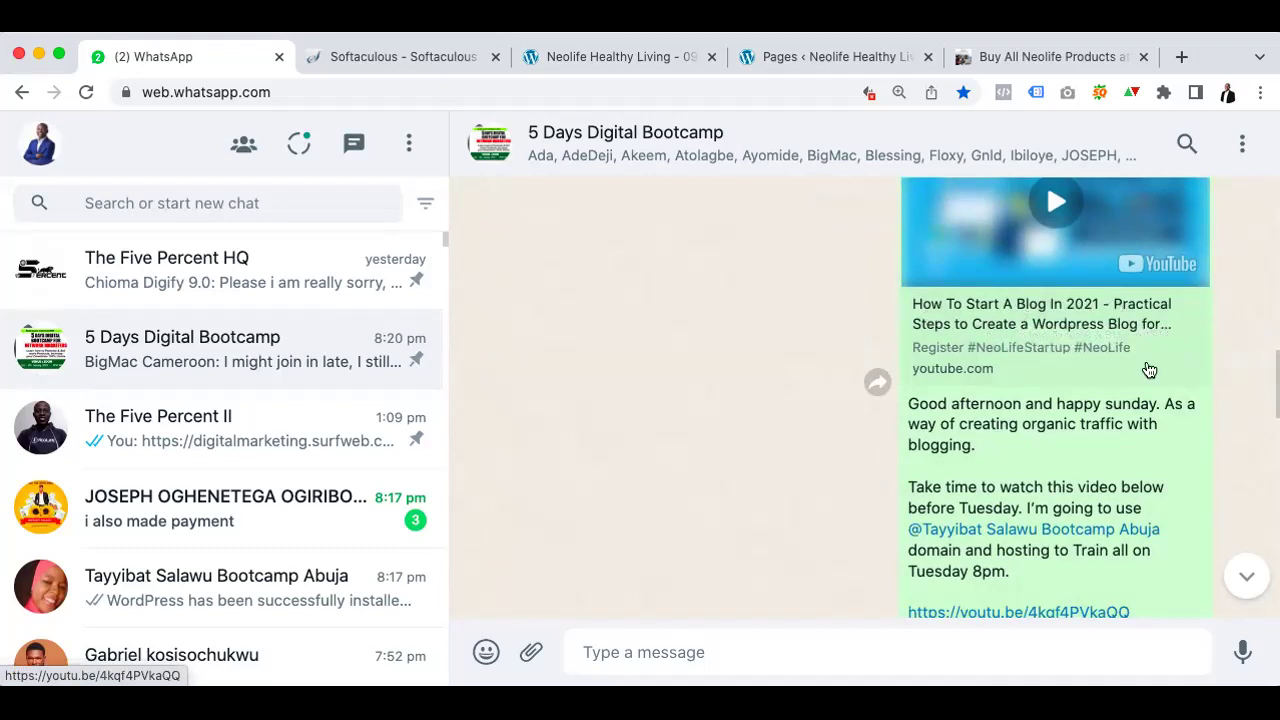
pyautogui.scroll(-1, 990, 360)
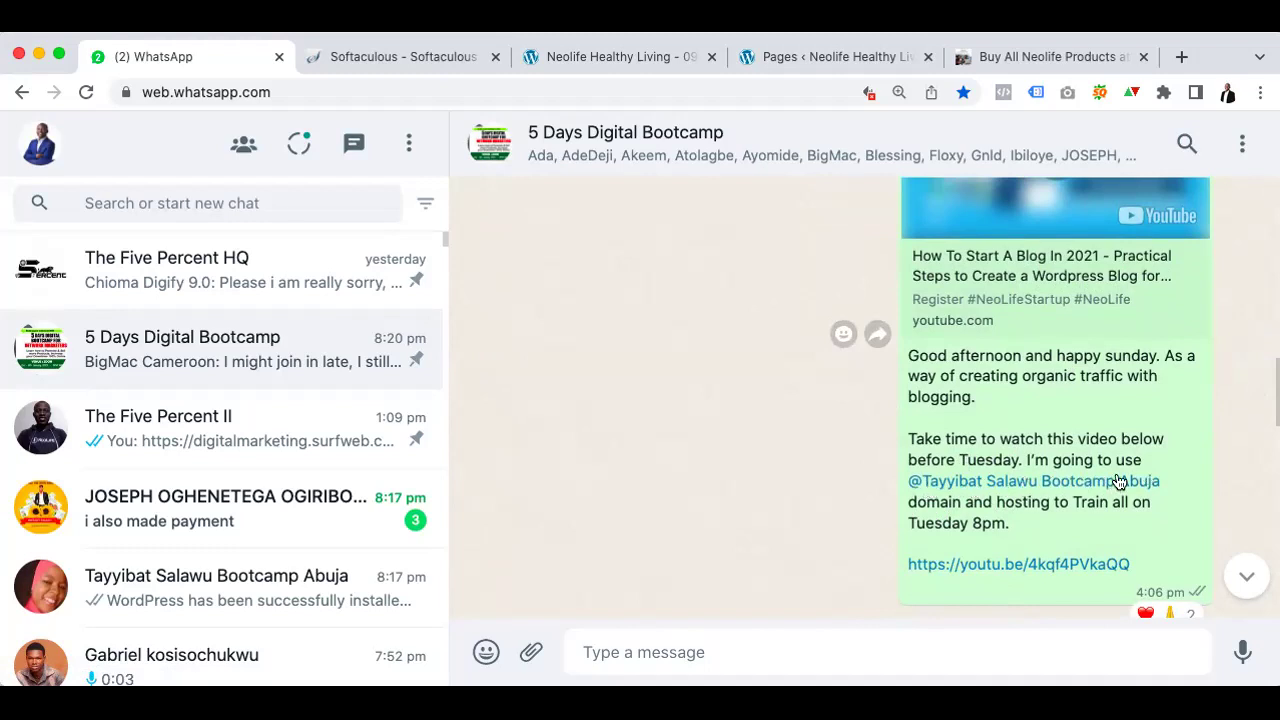
pyautogui.scroll(3, 947, 291)
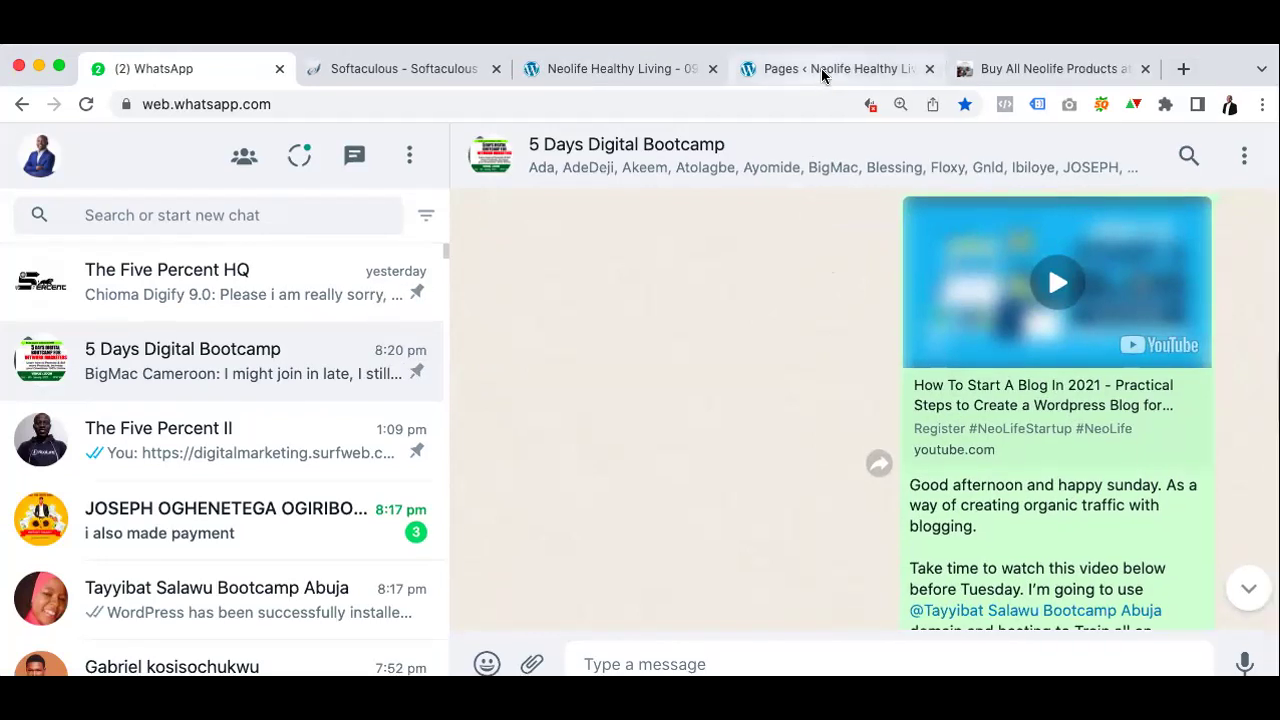
# Return to the WordPress page list and move the draft Privacy Policy page to the trash
pyautogui.click(821, 56)
pyautogui.scroll(-3, 683, 276)
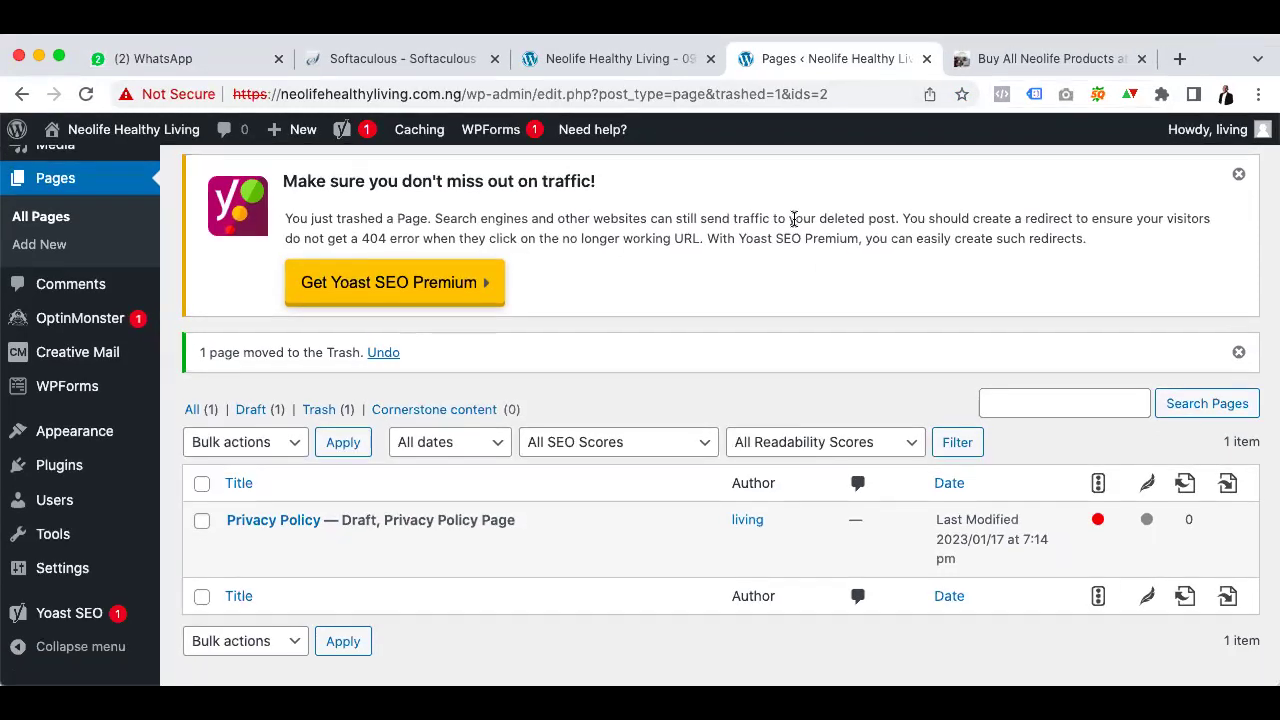
pyautogui.scroll(-2, 656, 407)
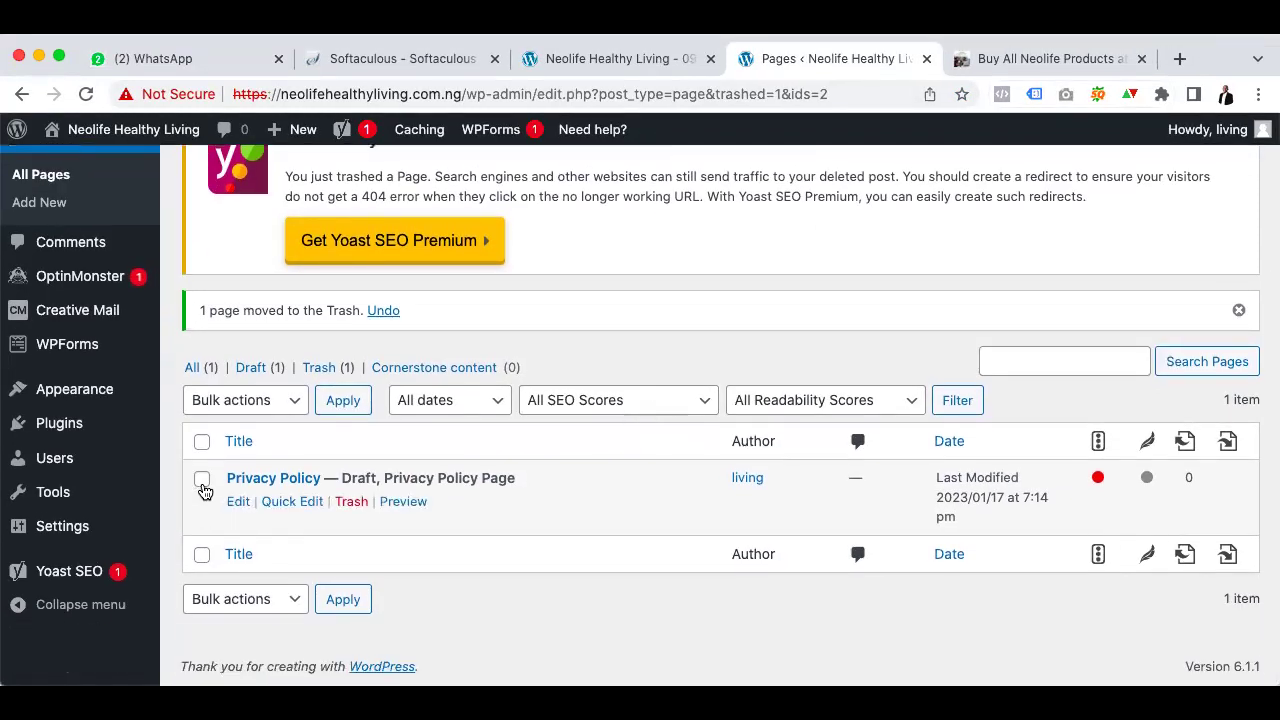
pyautogui.scroll(5, 77, 311)
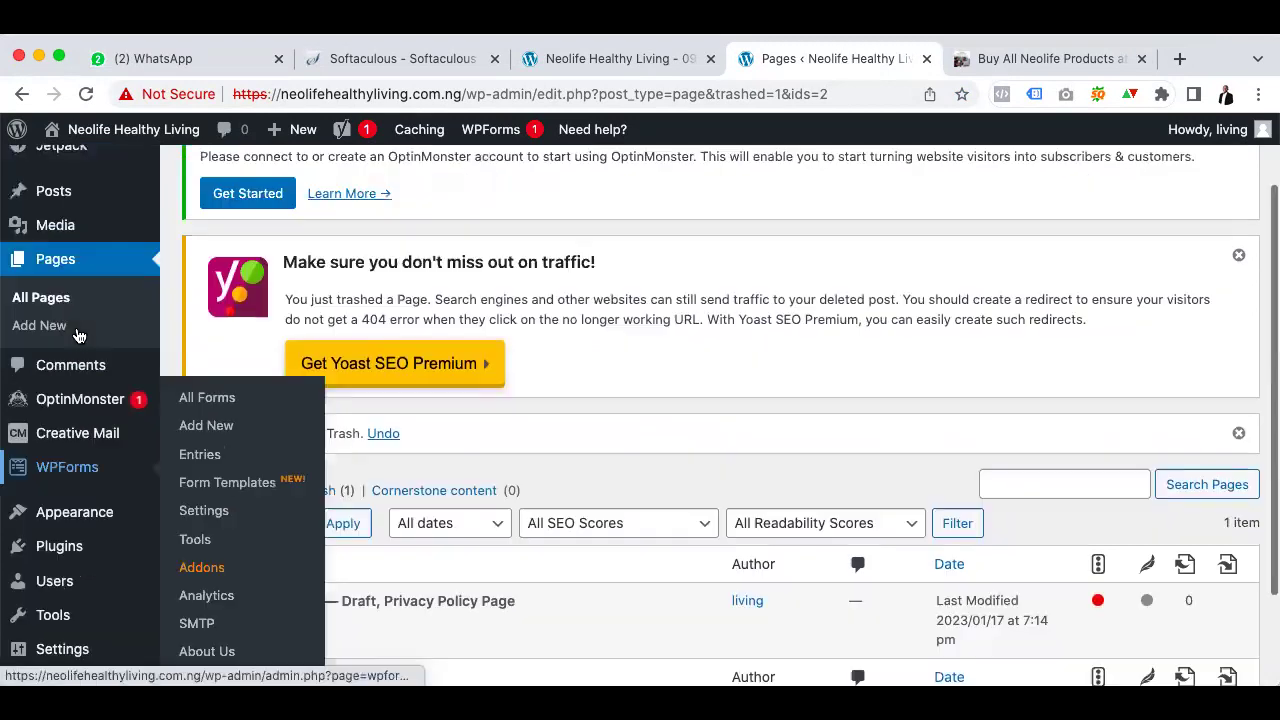
pyautogui.scroll(-4, 688, 444)
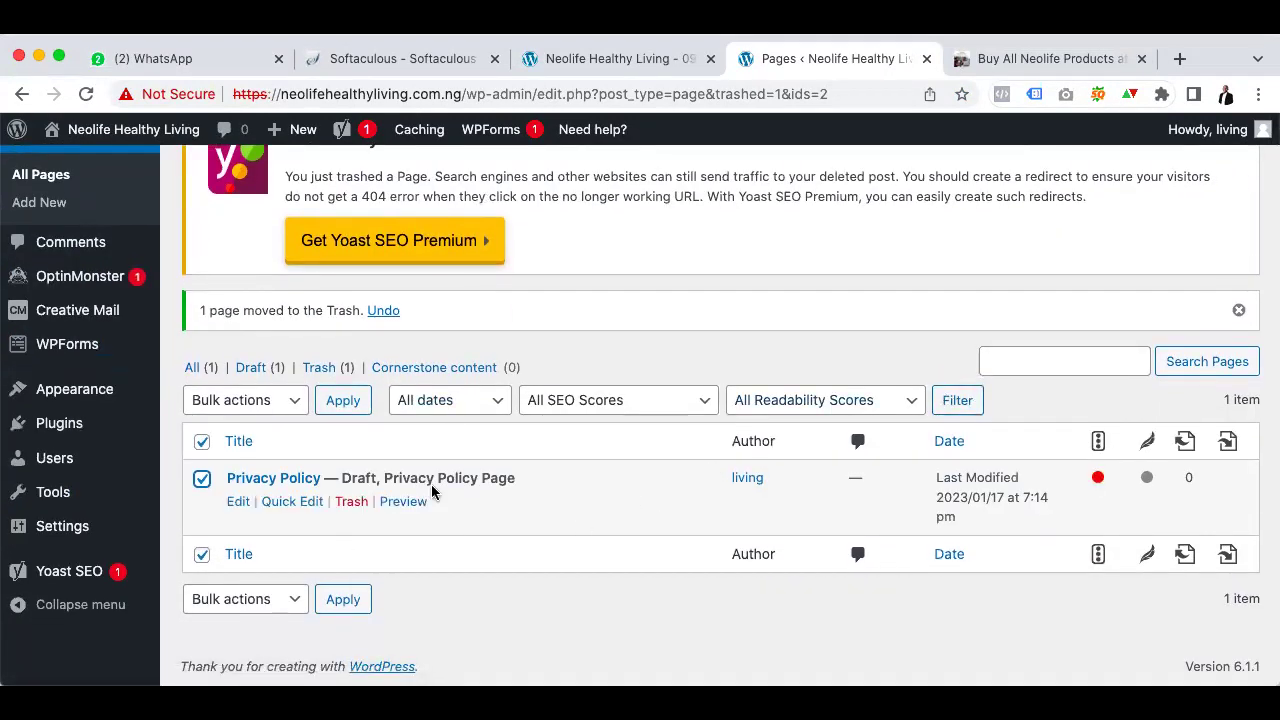
pyautogui.click(351, 505)
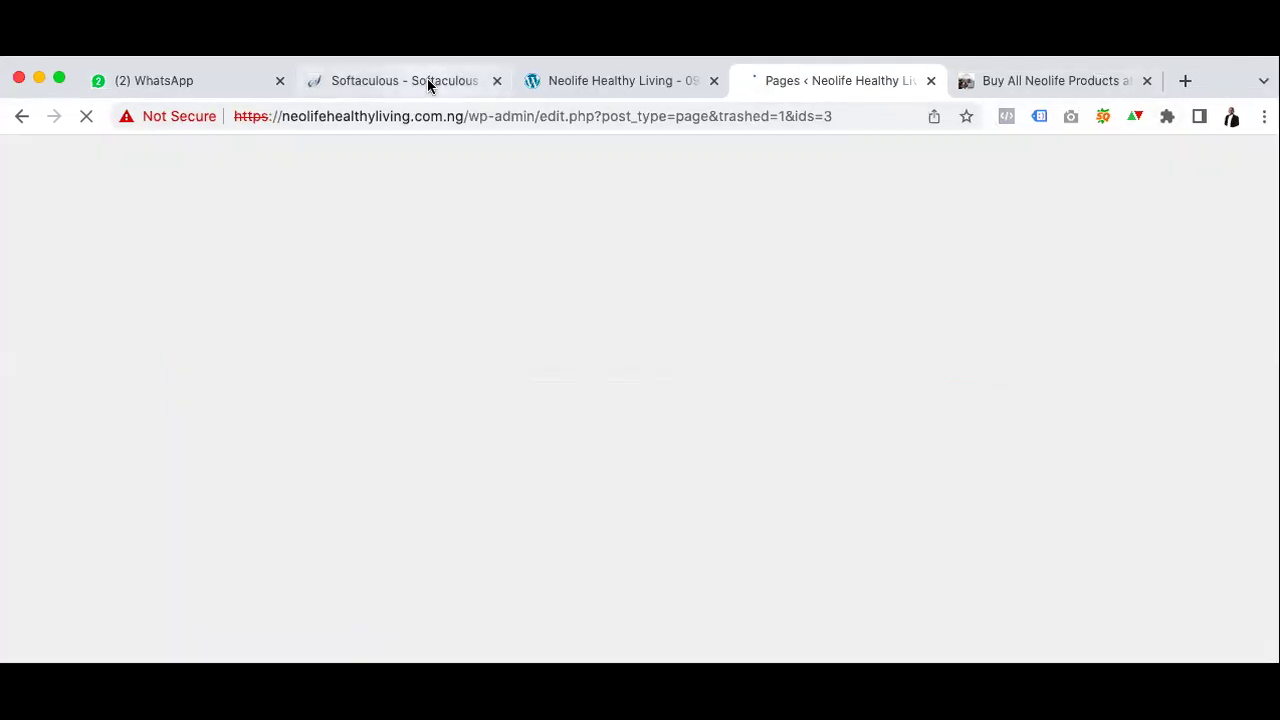
# Reload the Neolife Healthy Living home page and check how it looks without the default pages
pyautogui.click(425, 58)
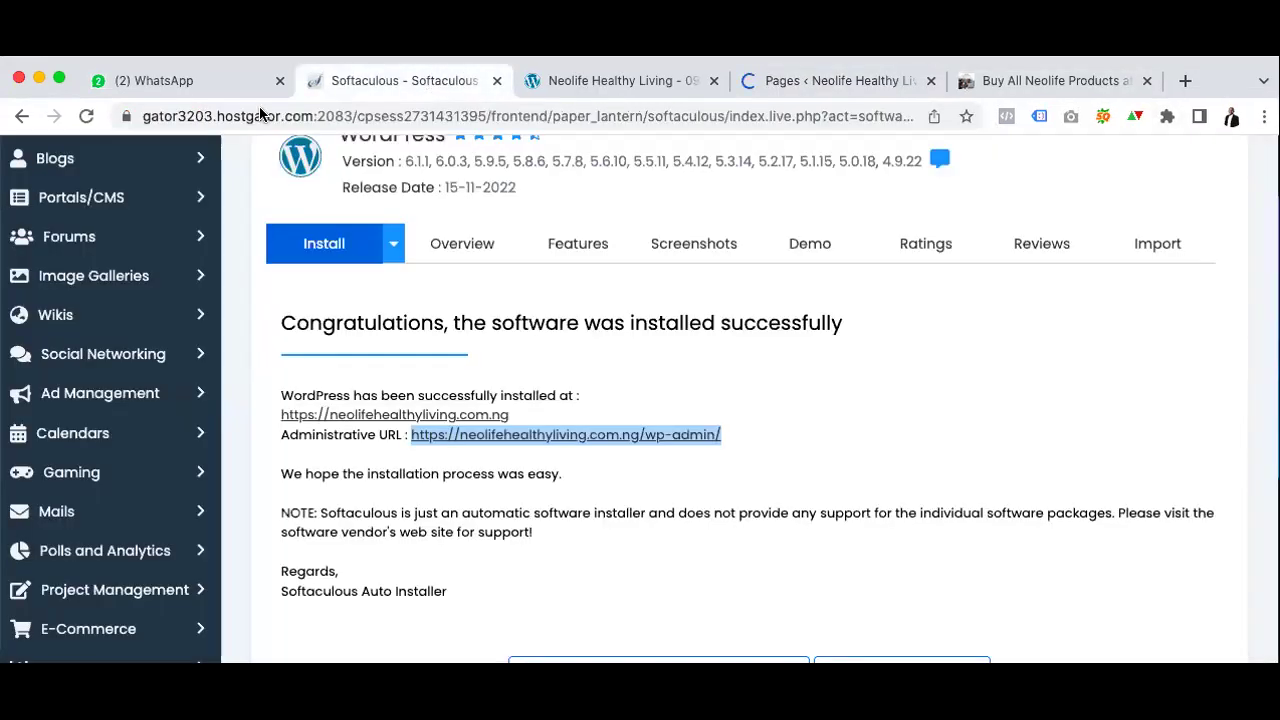
pyautogui.click(555, 82)
pyautogui.click(87, 116)
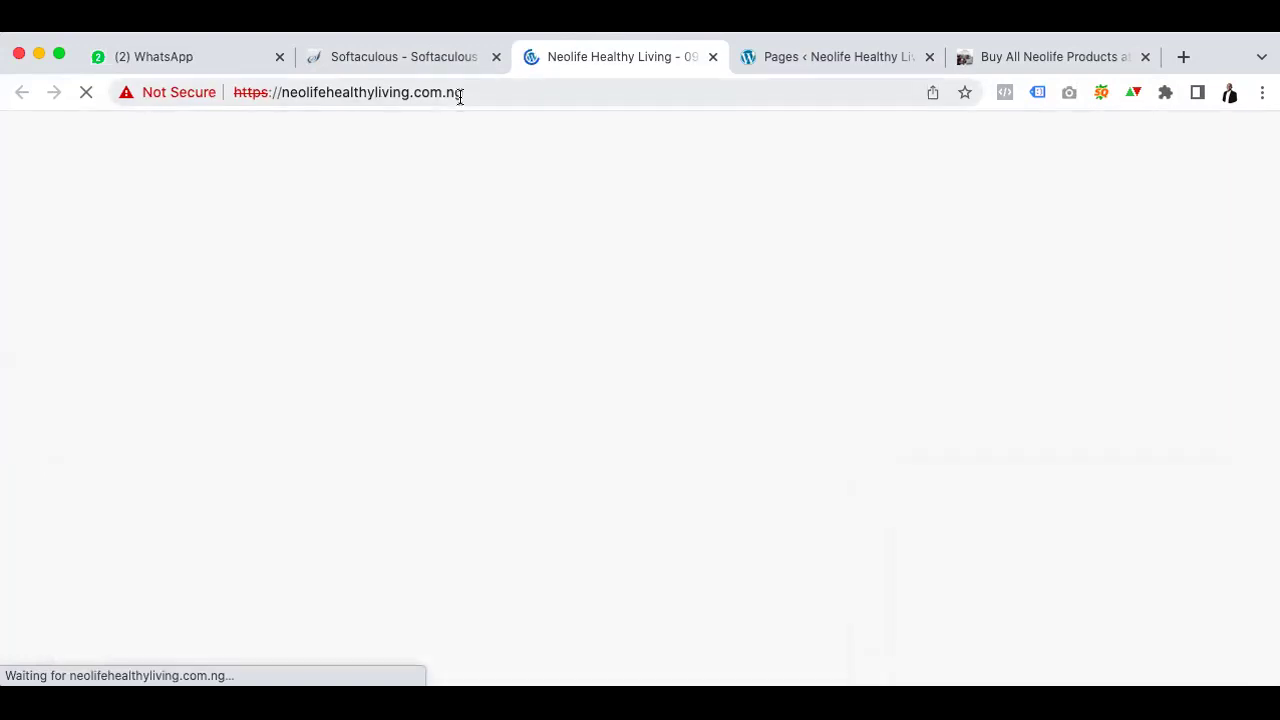
pyautogui.scroll(-1, 380, 550)
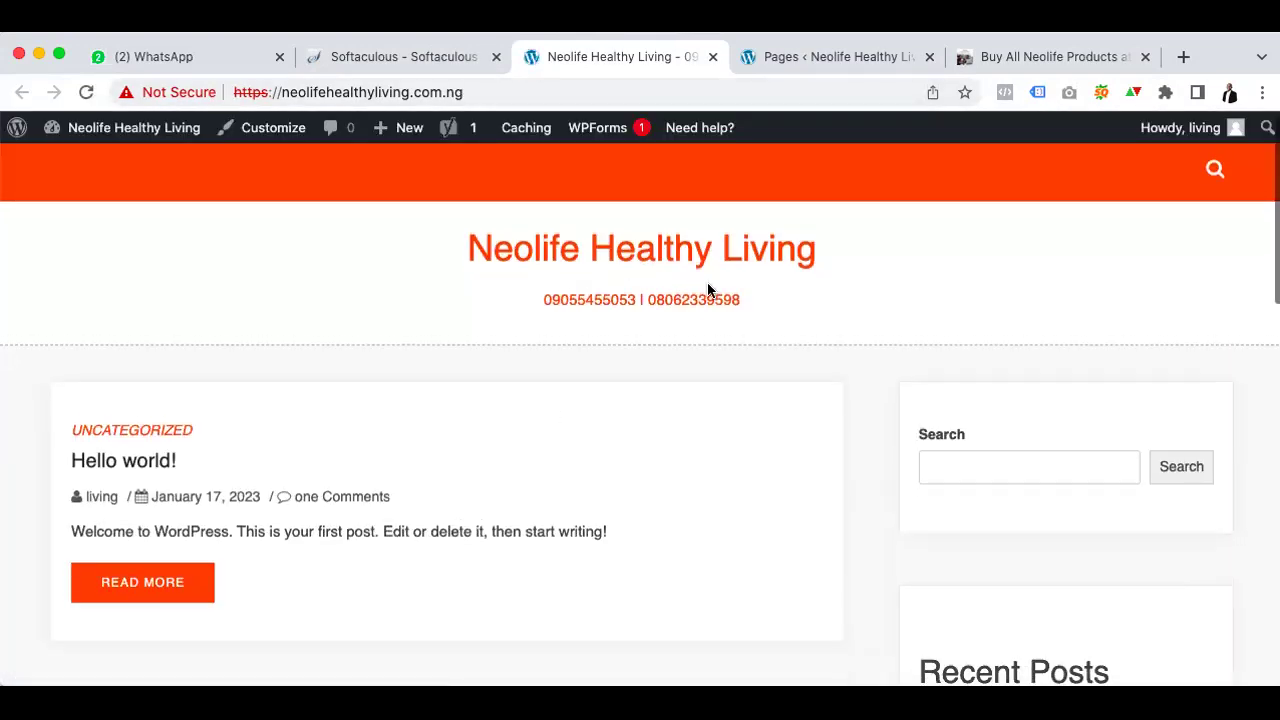
# Return to the site's page list and start a new page, glancing at the home page while the editor loads
pyautogui.click(811, 60)
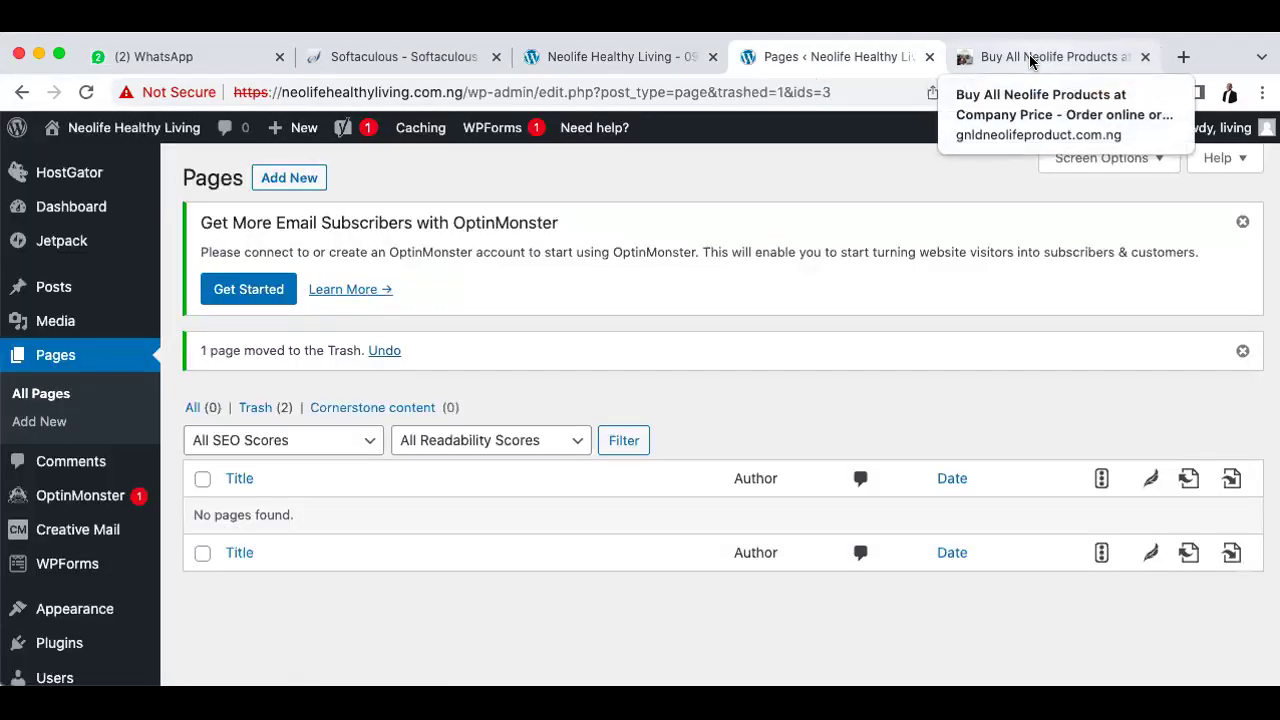
pyautogui.scroll(-1, 386, 503)
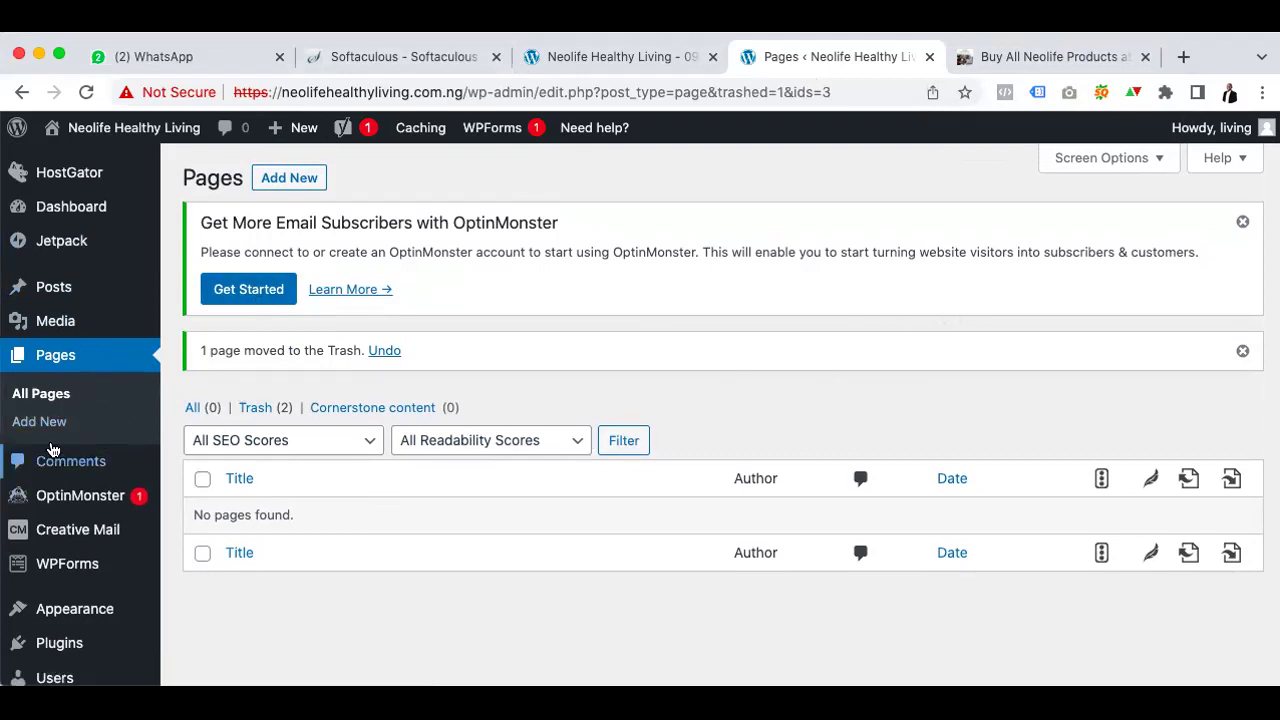
pyautogui.click(285, 180)
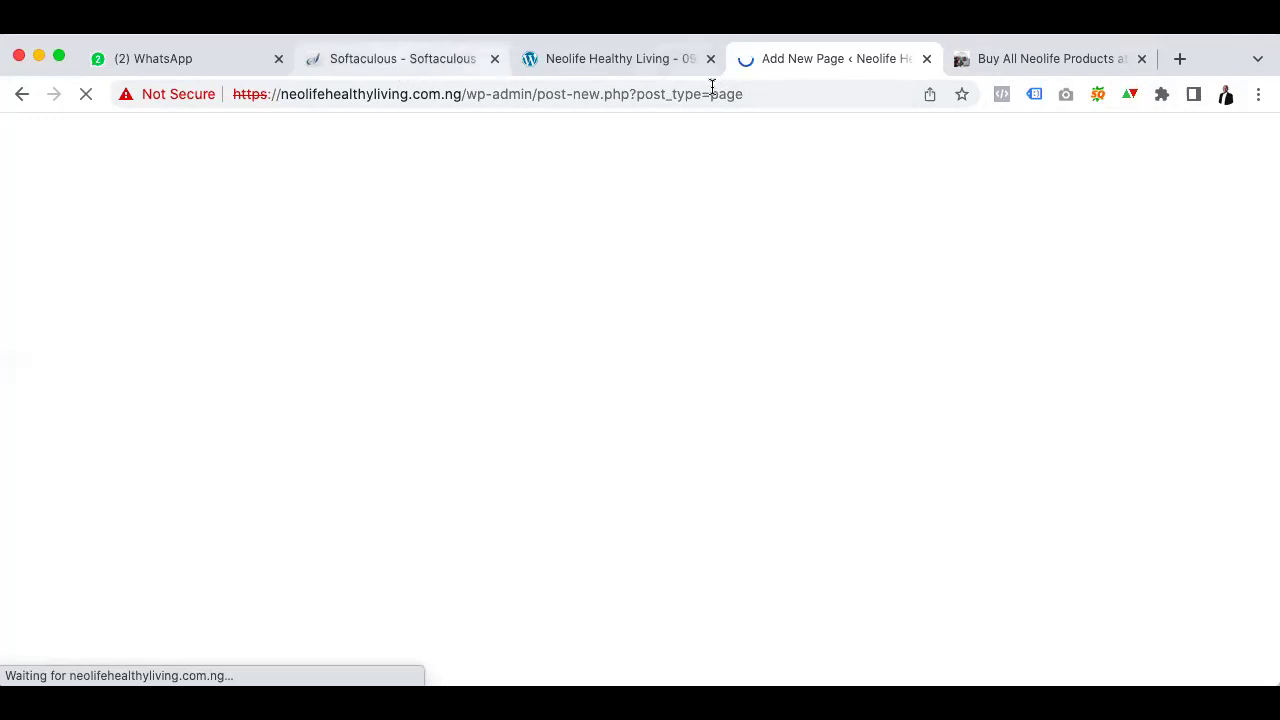
pyautogui.click(600, 66)
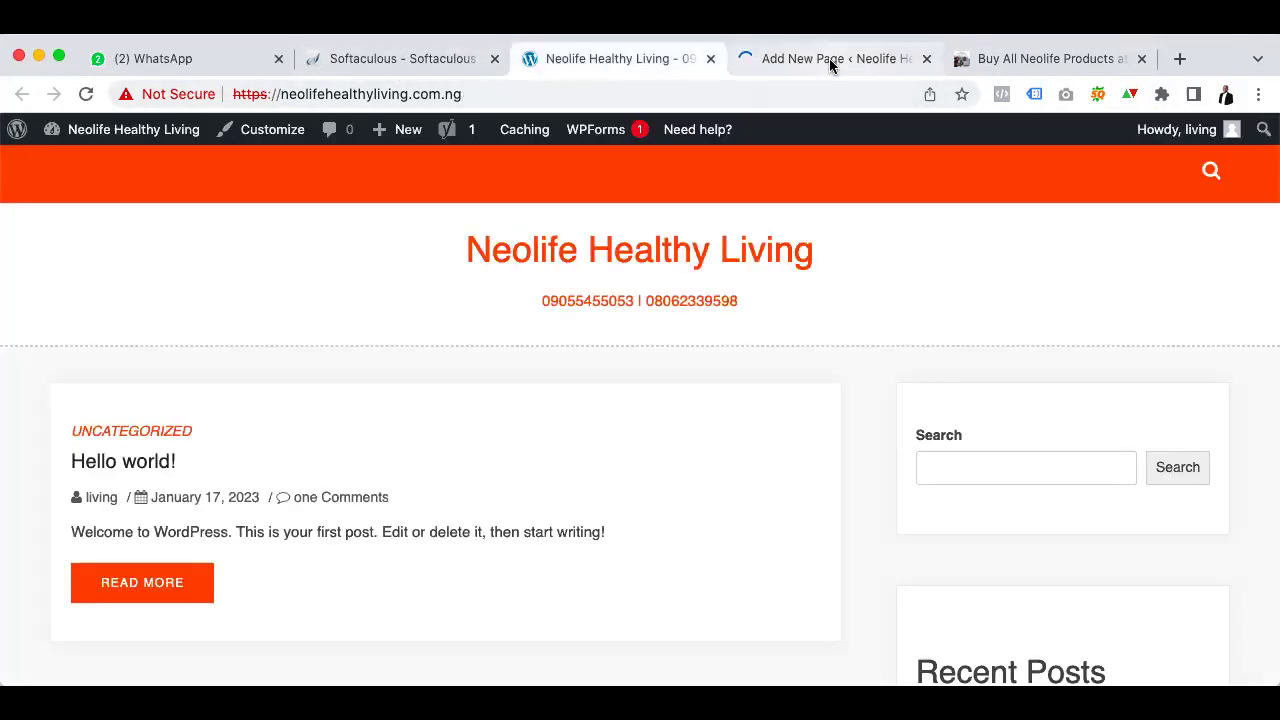
# Title the new page Home and publish it, glancing at the reference Neolife products site while the editor loads
pyautogui.click(1034, 63)
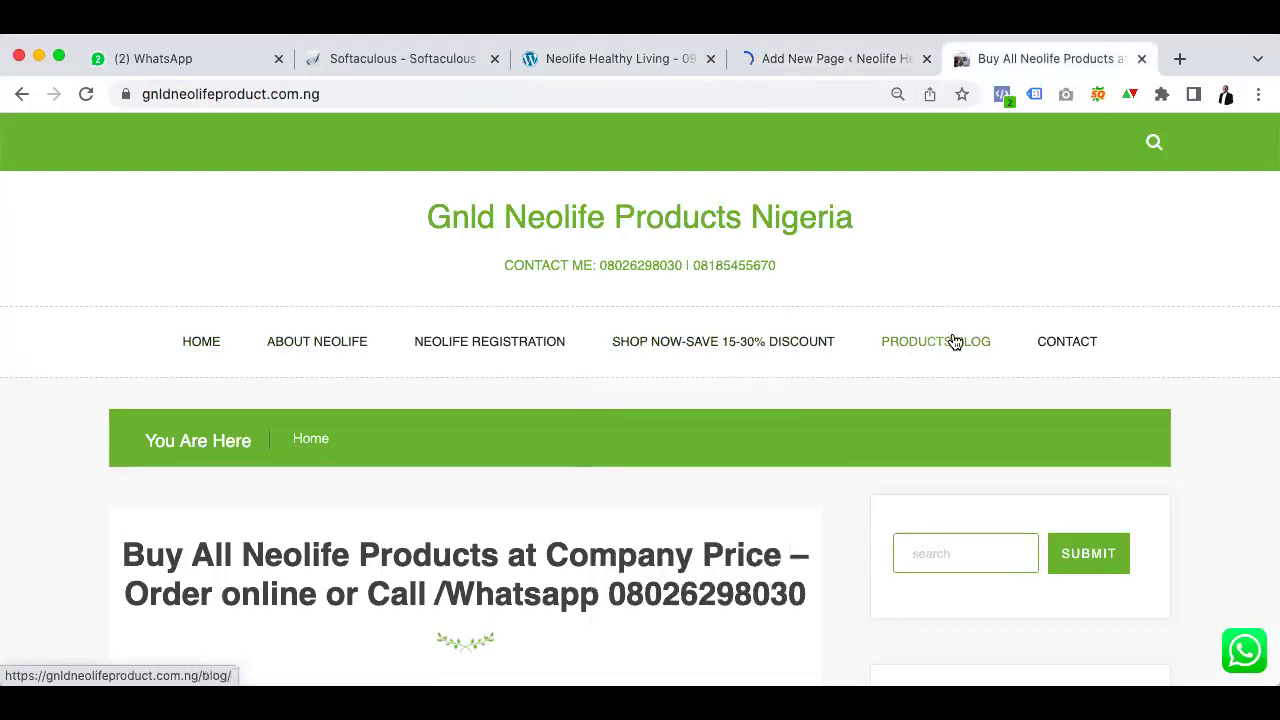
pyautogui.click(813, 60)
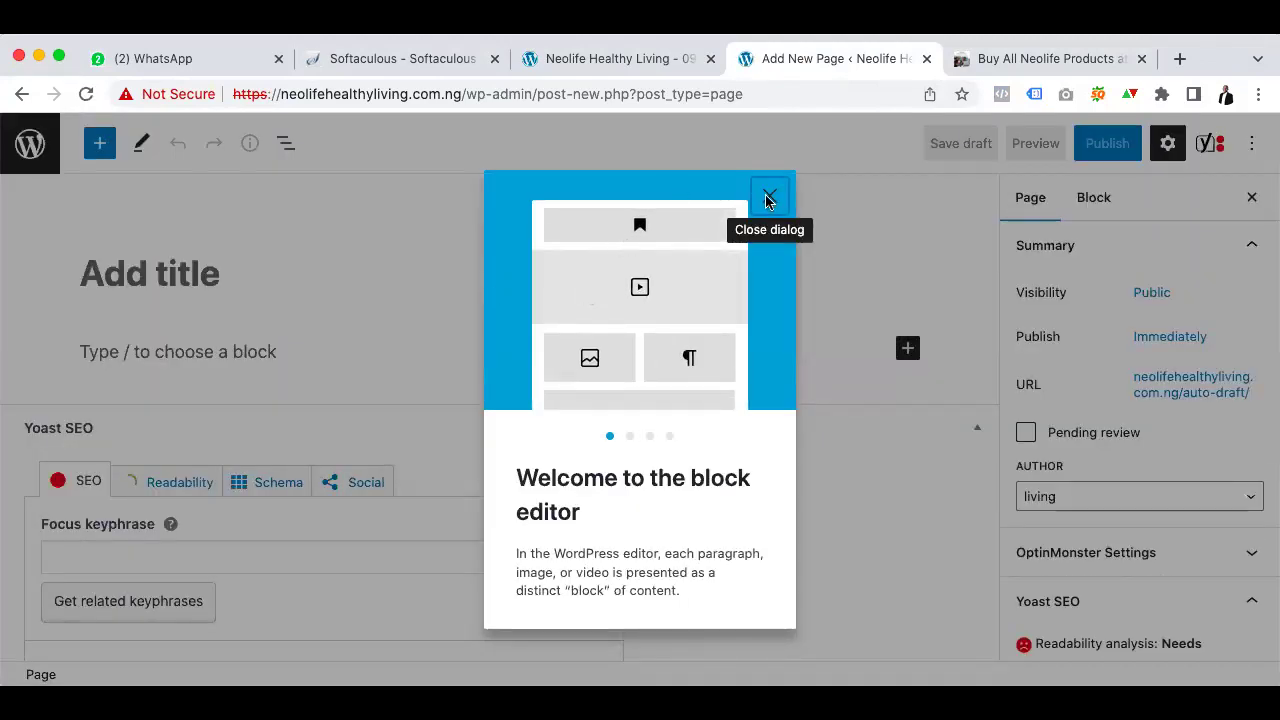
pyautogui.click(768, 197)
pyautogui.click(124, 277)
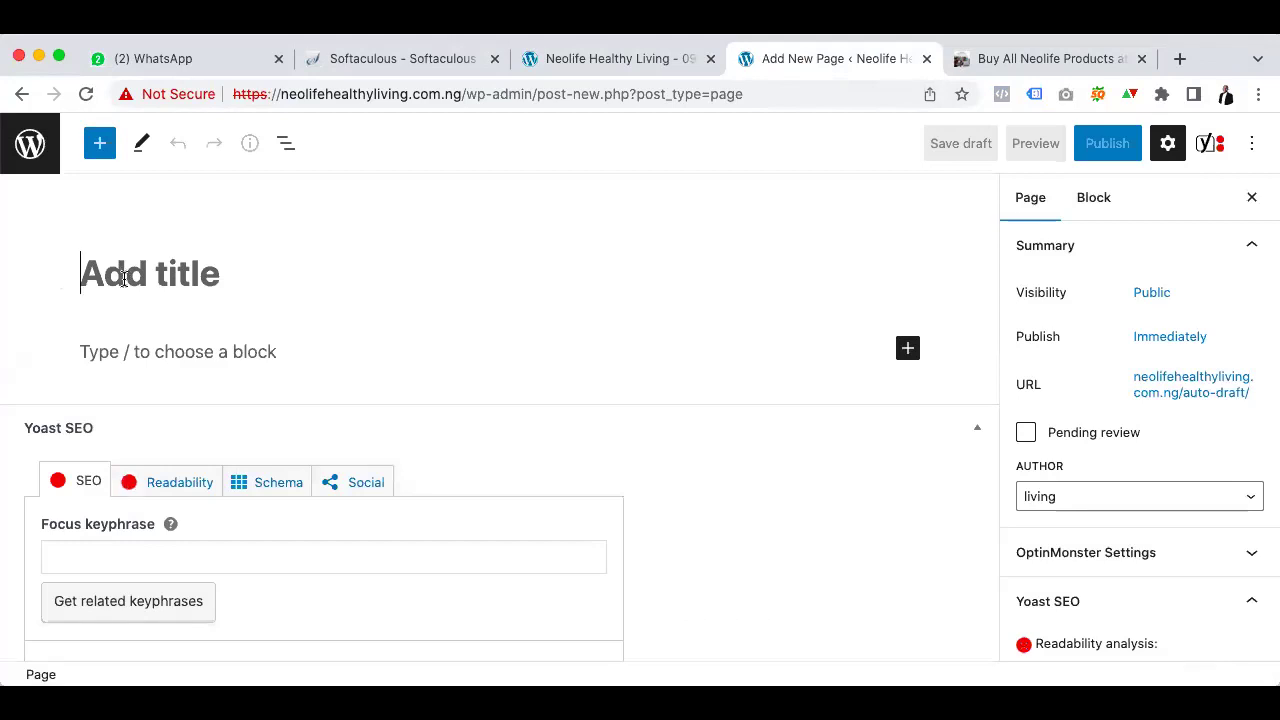
pyautogui.write('Home')
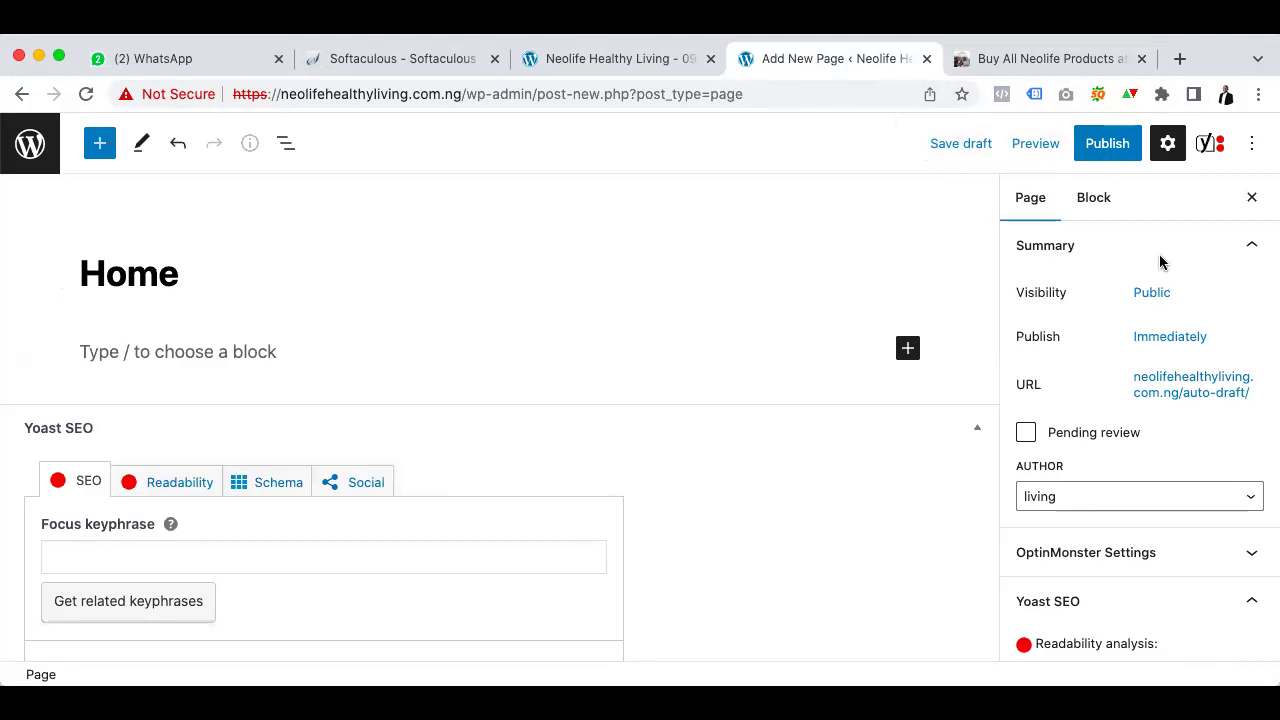
pyautogui.click(1110, 146)
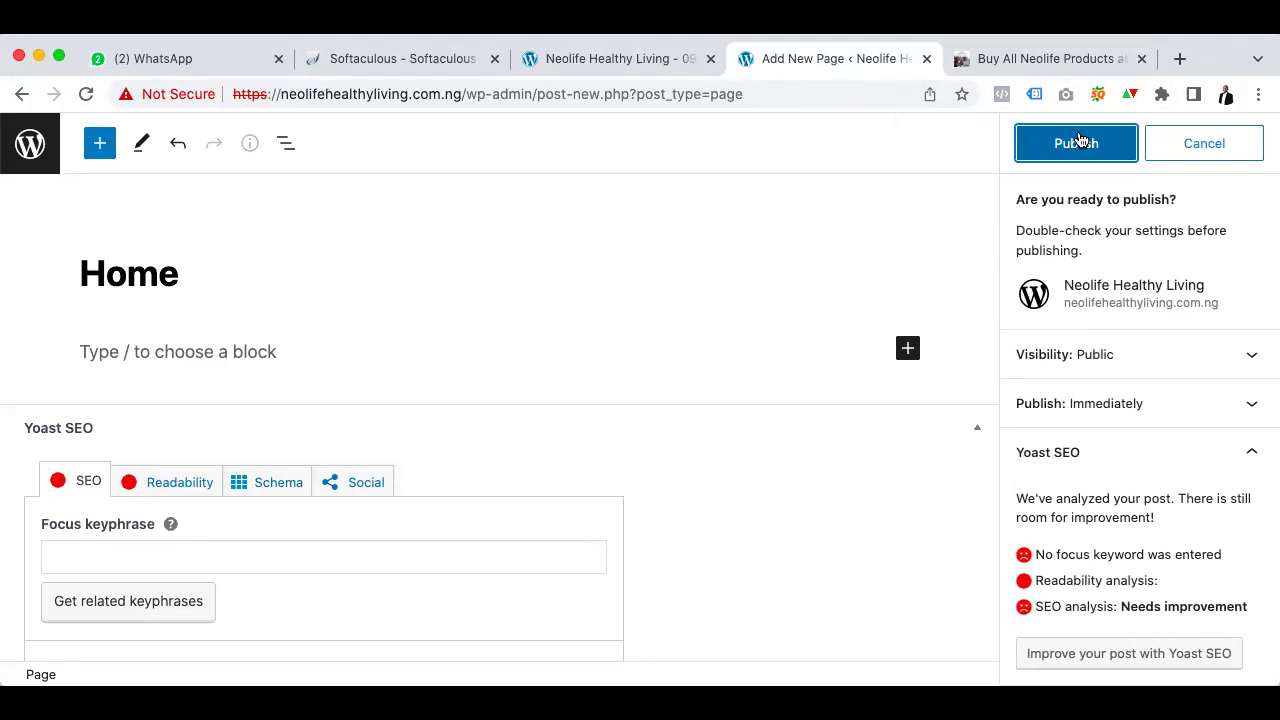
pyautogui.click(1079, 141)
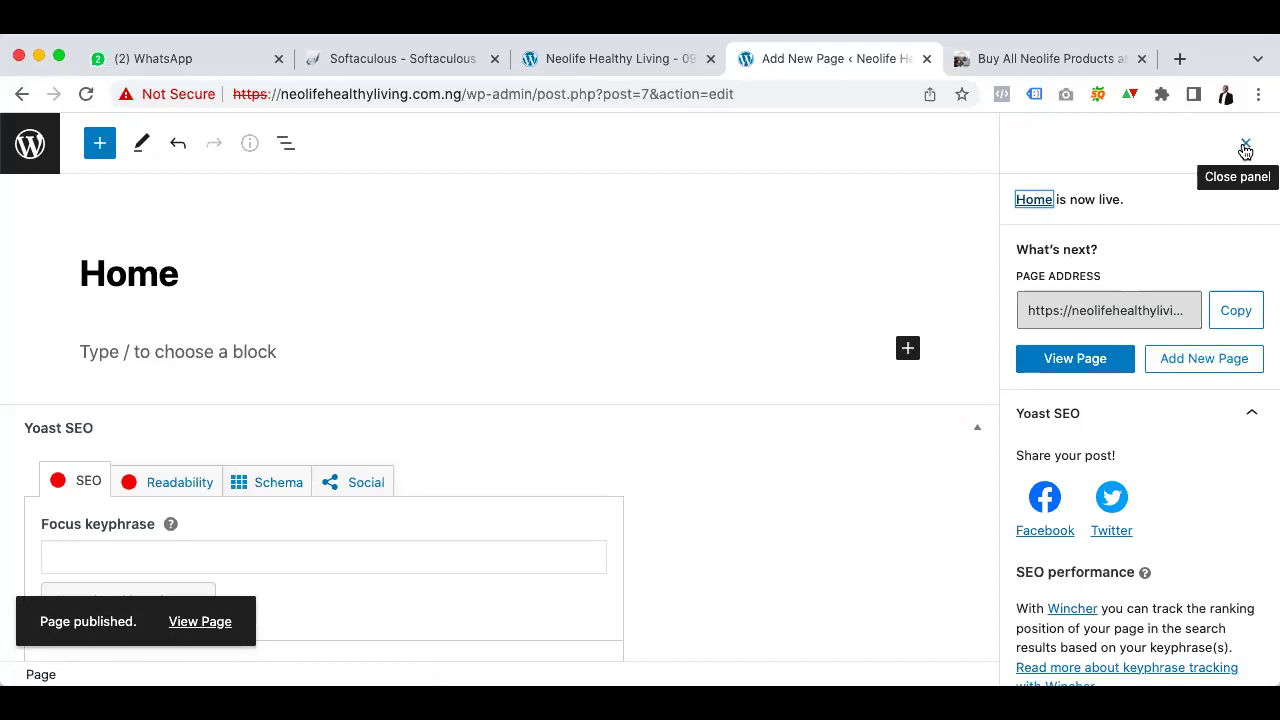
# Leave the published Home page for the site's page list and start another new page
pyautogui.click(99, 143)
pyautogui.click(1246, 143)
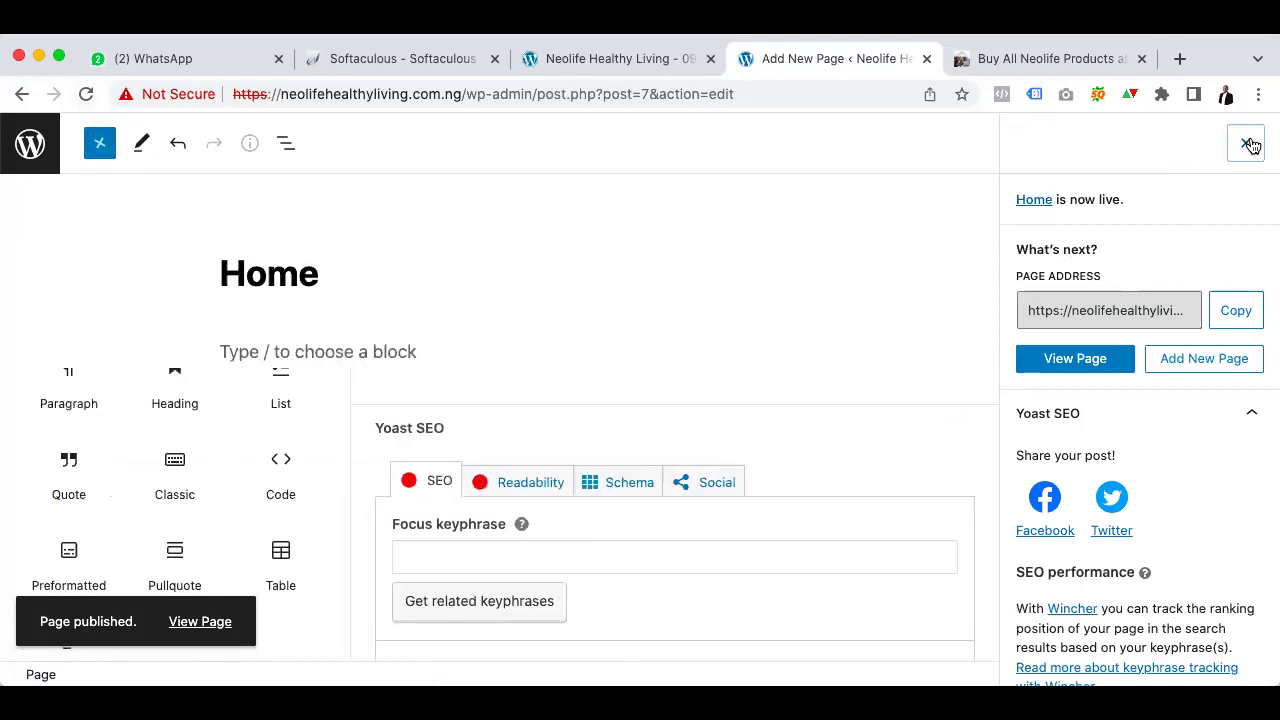
pyautogui.click(30, 145)
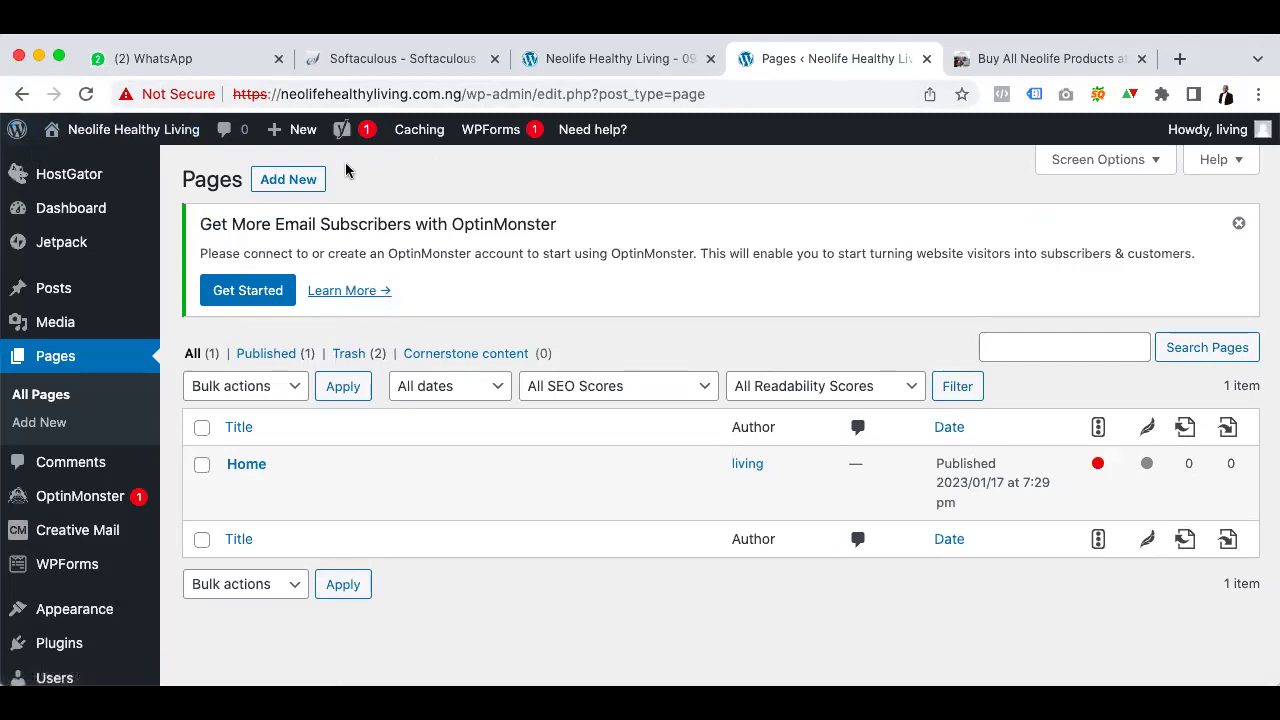
pyautogui.click(308, 185)
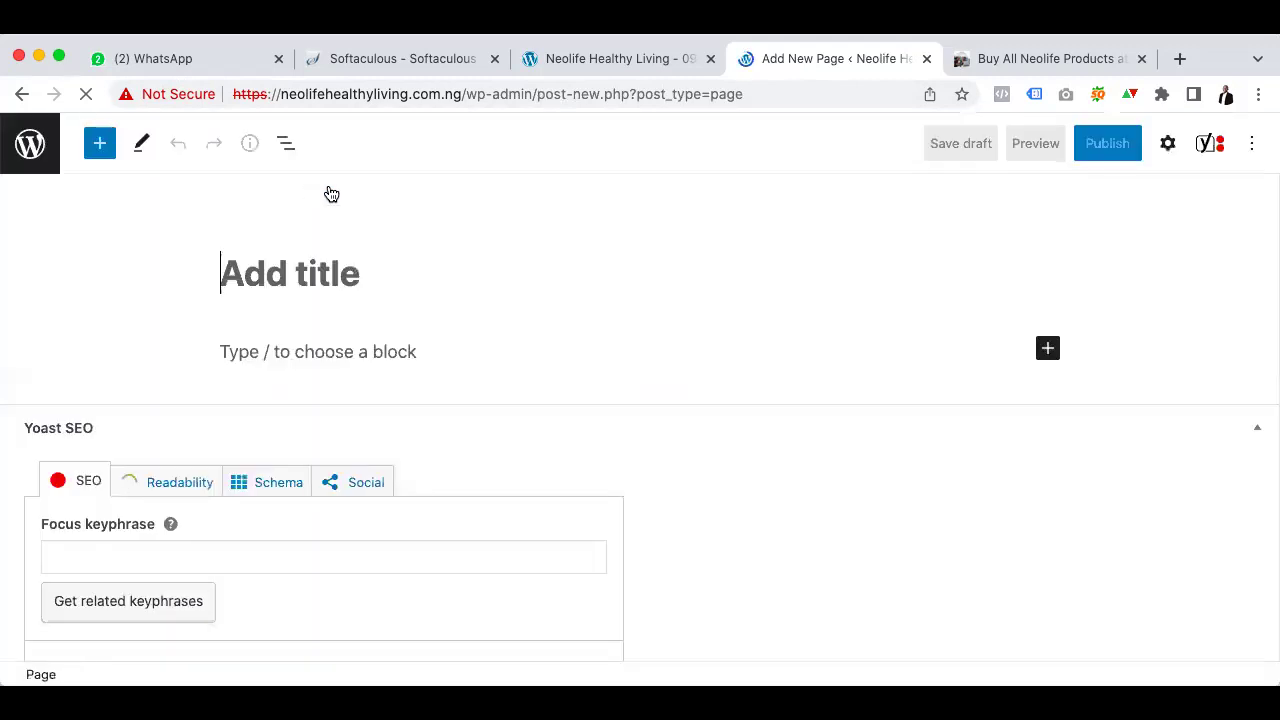
pyautogui.write('Blog')
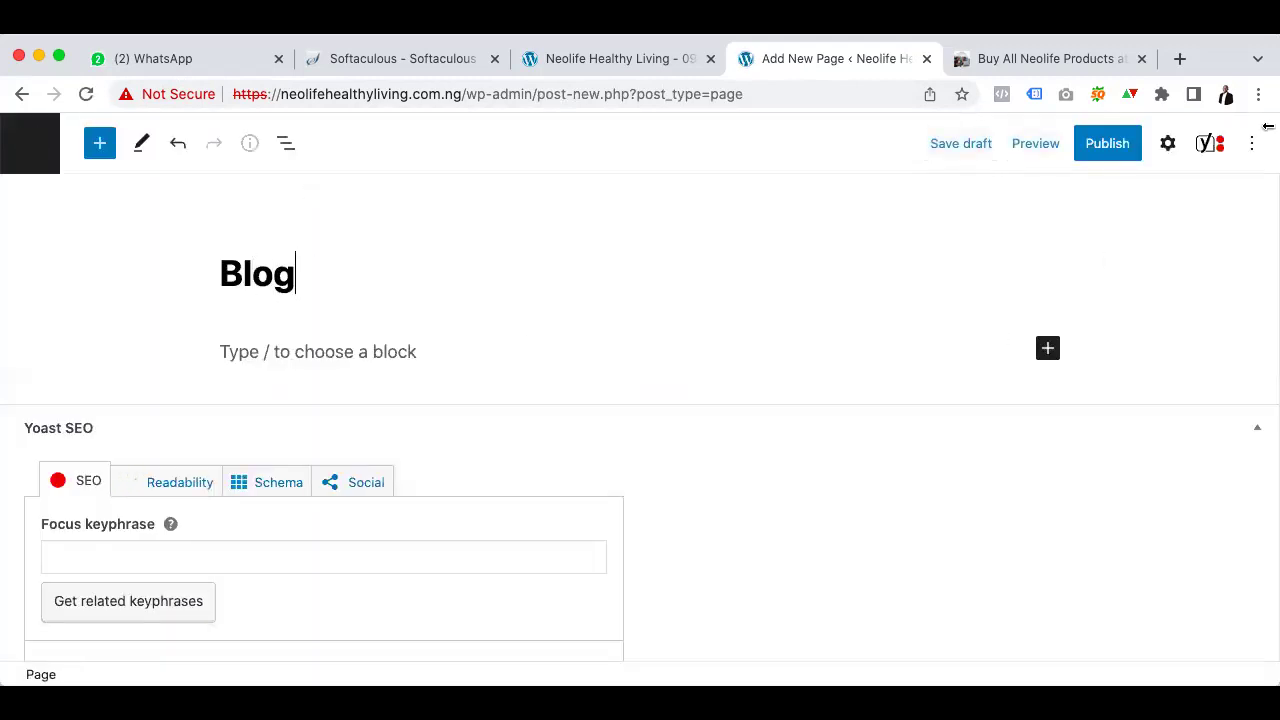
pyautogui.press('BackSpace')
pyautogui.press('BackSpace')
pyautogui.press('BackSpace')
pyautogui.press('BackSpace')
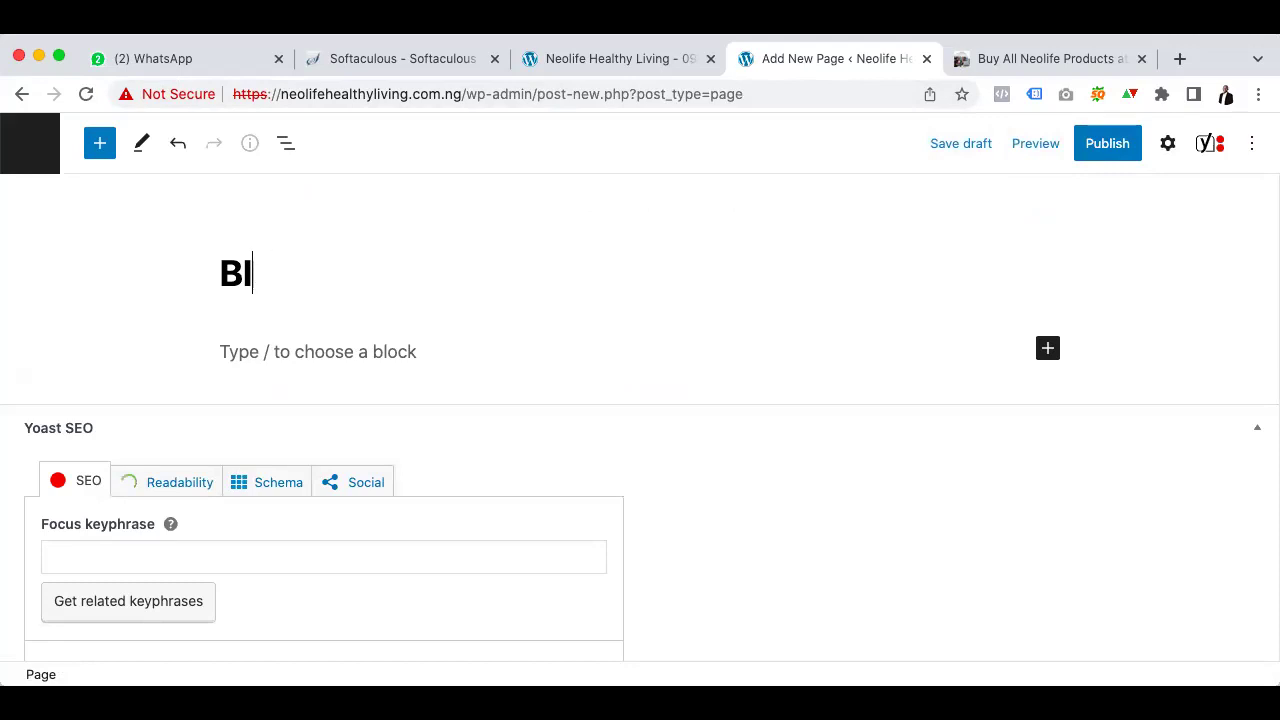
# Enter NeoLife Products as the new page's title
pyautogui.write('Neollfe')
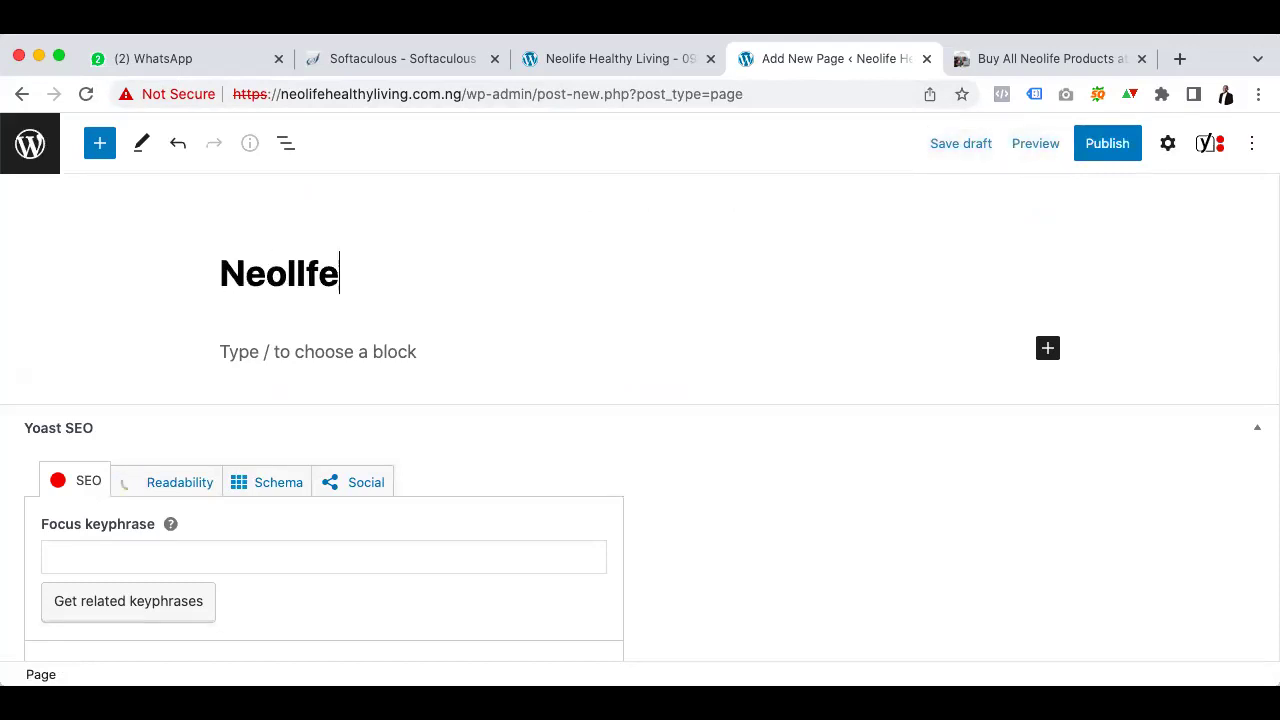
pyautogui.press('BackSpace')
pyautogui.press('BackSpace')
pyautogui.press('BackSpace')
pyautogui.press('BackSpace')
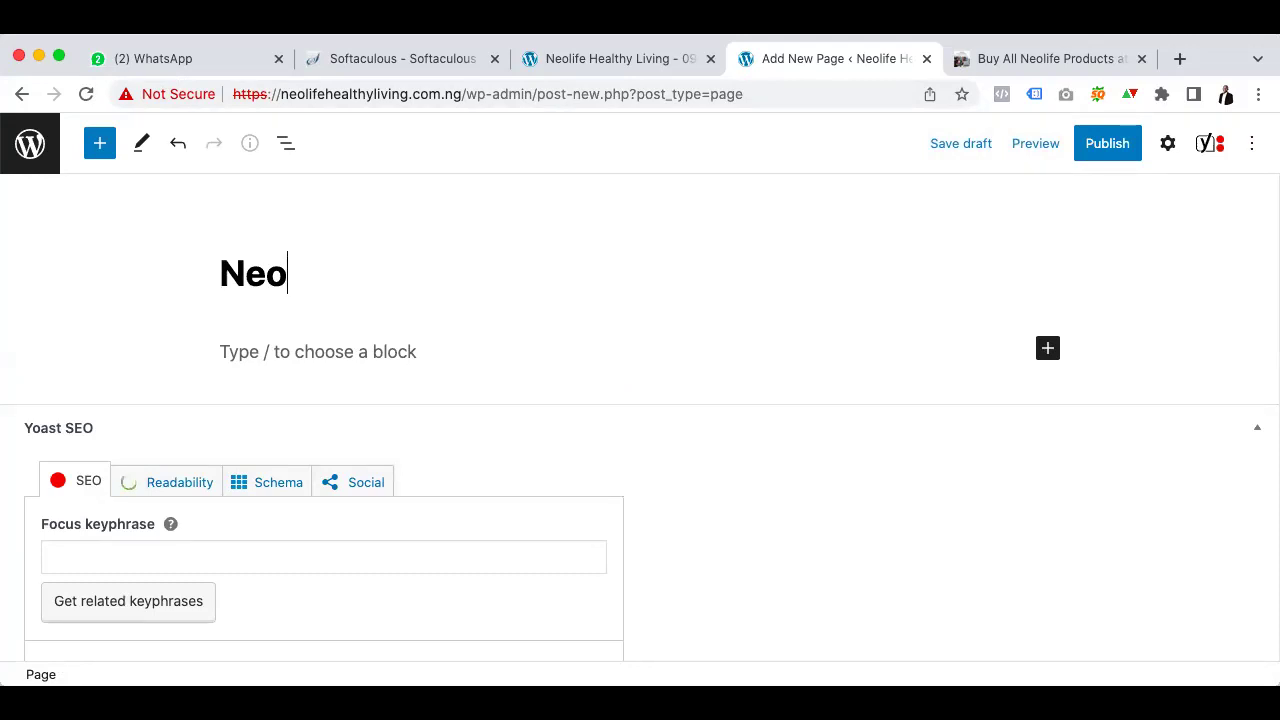
pyautogui.write('Life ')
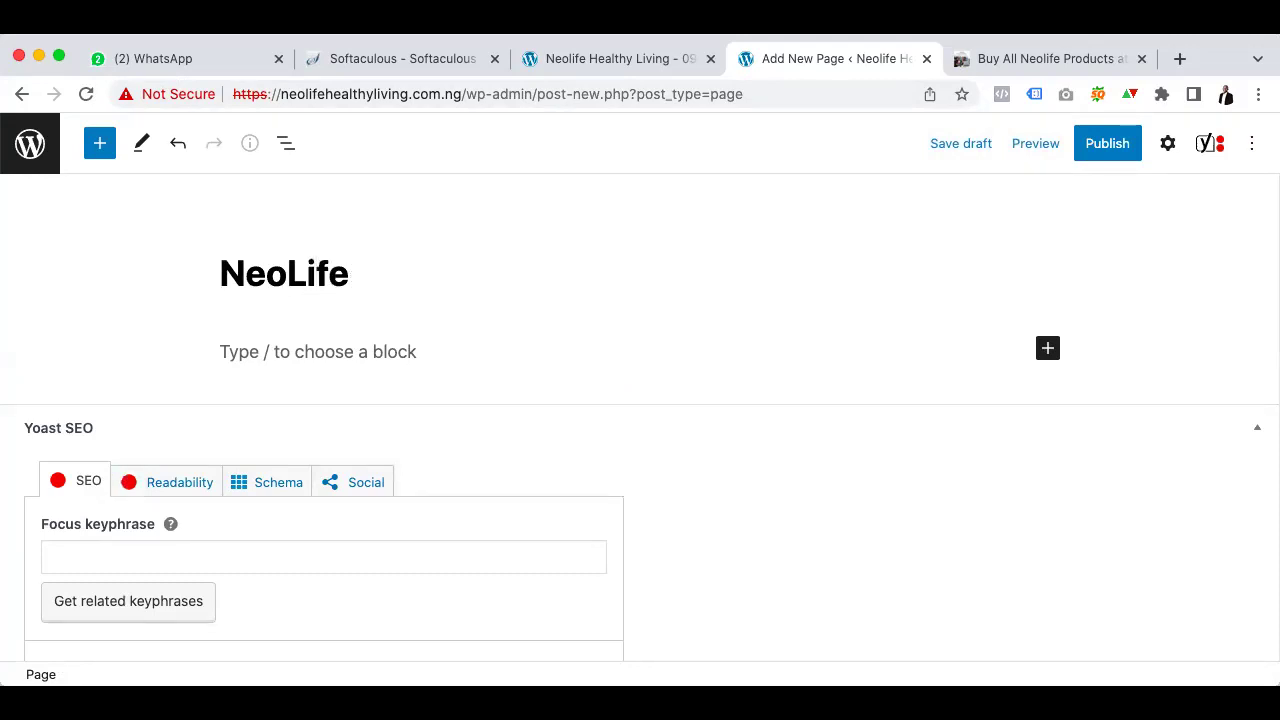
pyautogui.write('Products')
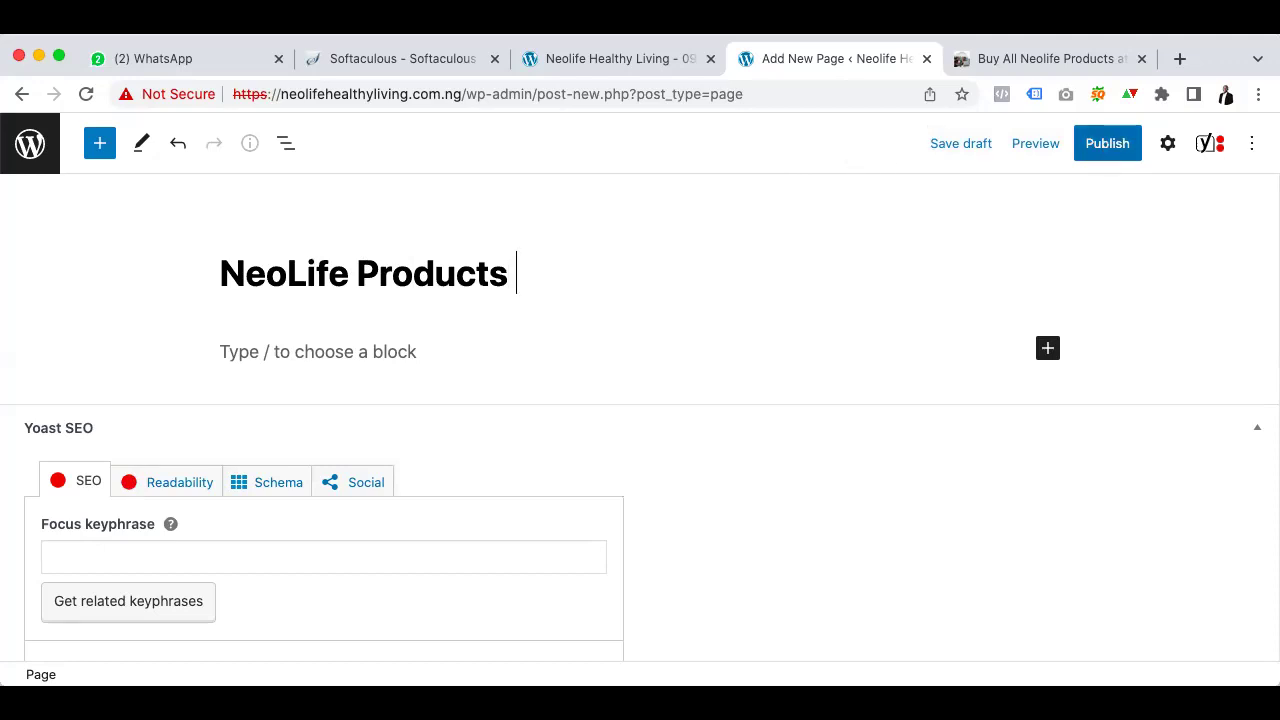
pyautogui.write(' Lobg')
pyautogui.press('BackSpace')
pyautogui.press('BackSpace')
pyautogui.press('BackSpace')
# Publish the NeoLife Products page and return to the page list
pyautogui.click(1103, 154)
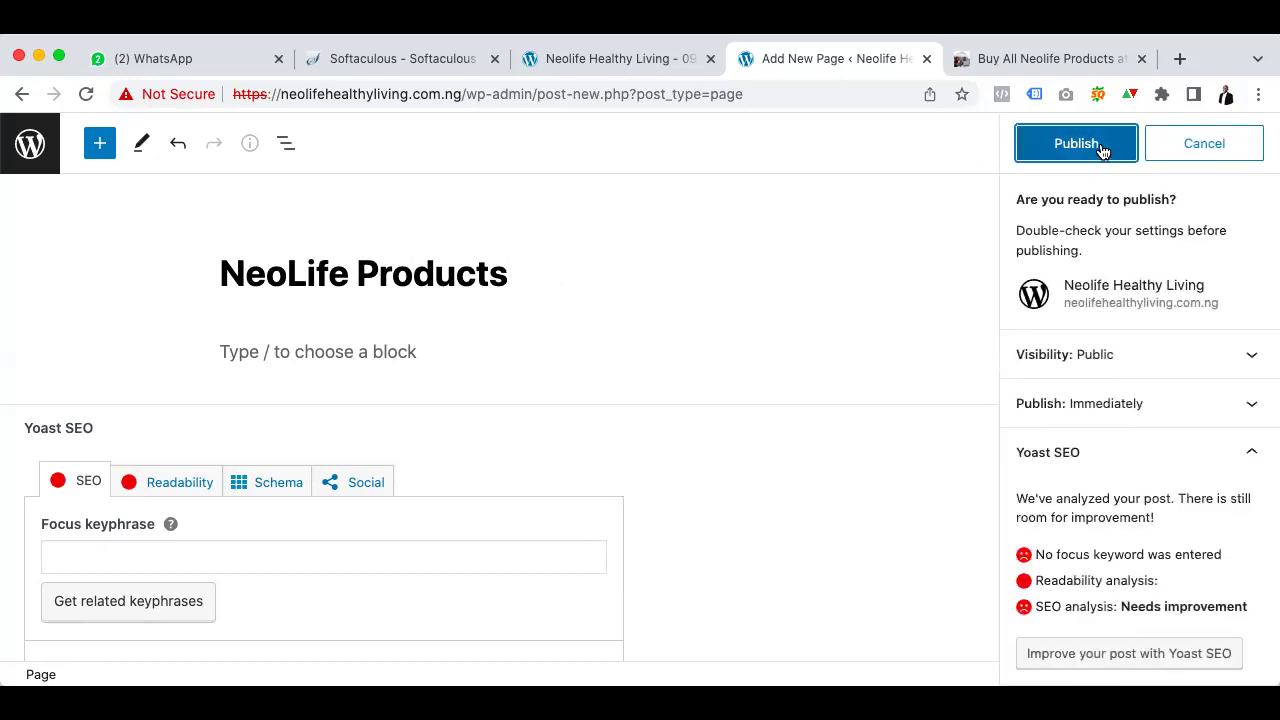
pyautogui.click(1093, 149)
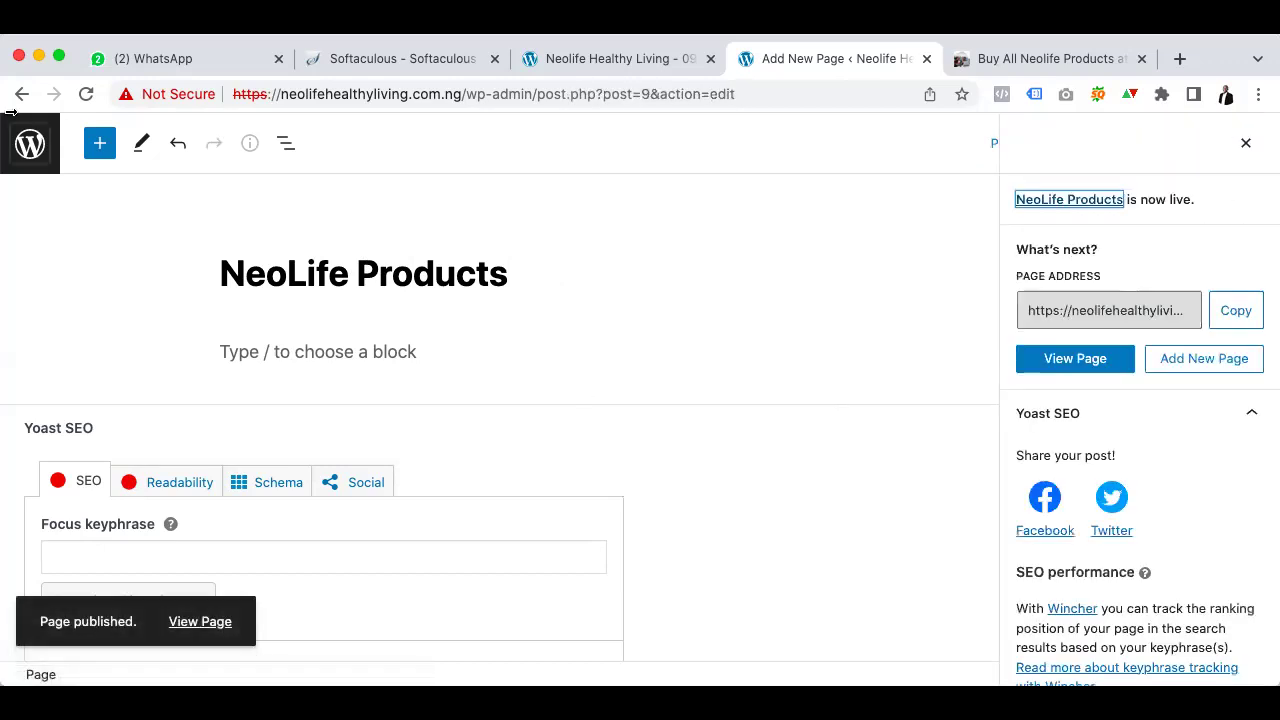
pyautogui.click(29, 145)
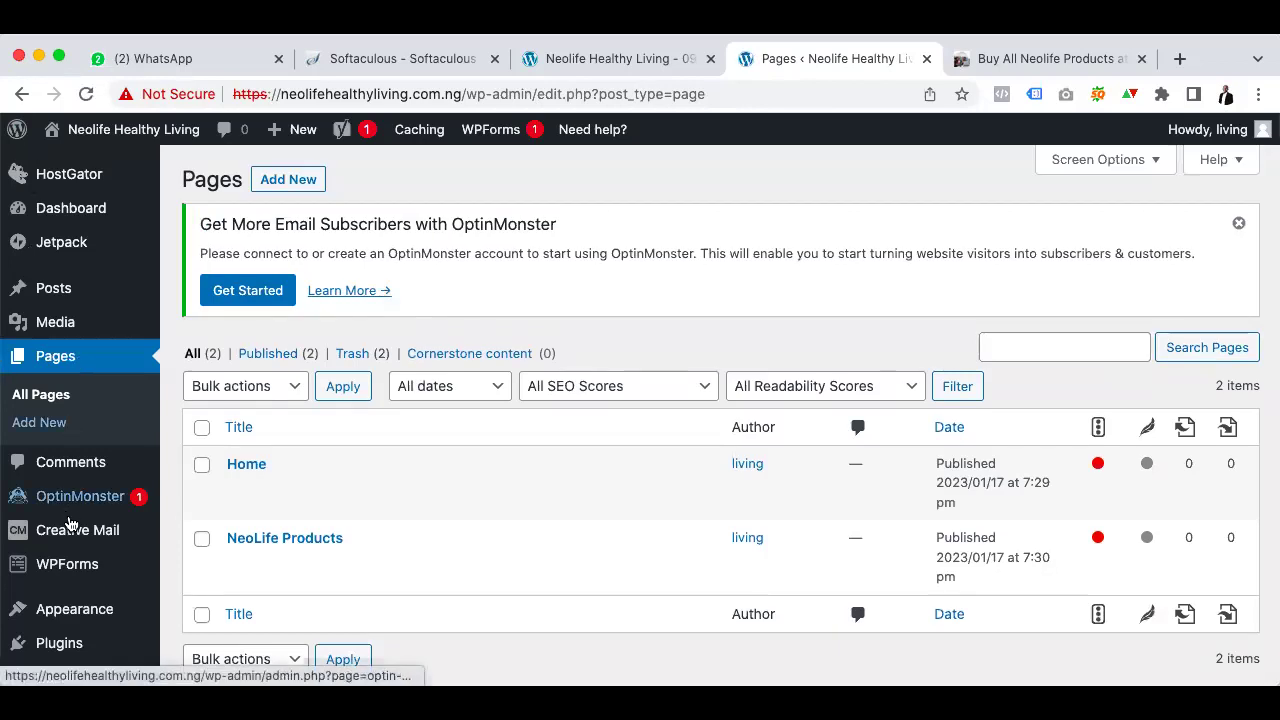
# In the Reading settings, make the homepage a static page with Home as homepage and NeoLife Products as posts page, and save
pyautogui.scroll(-3, 70, 523)
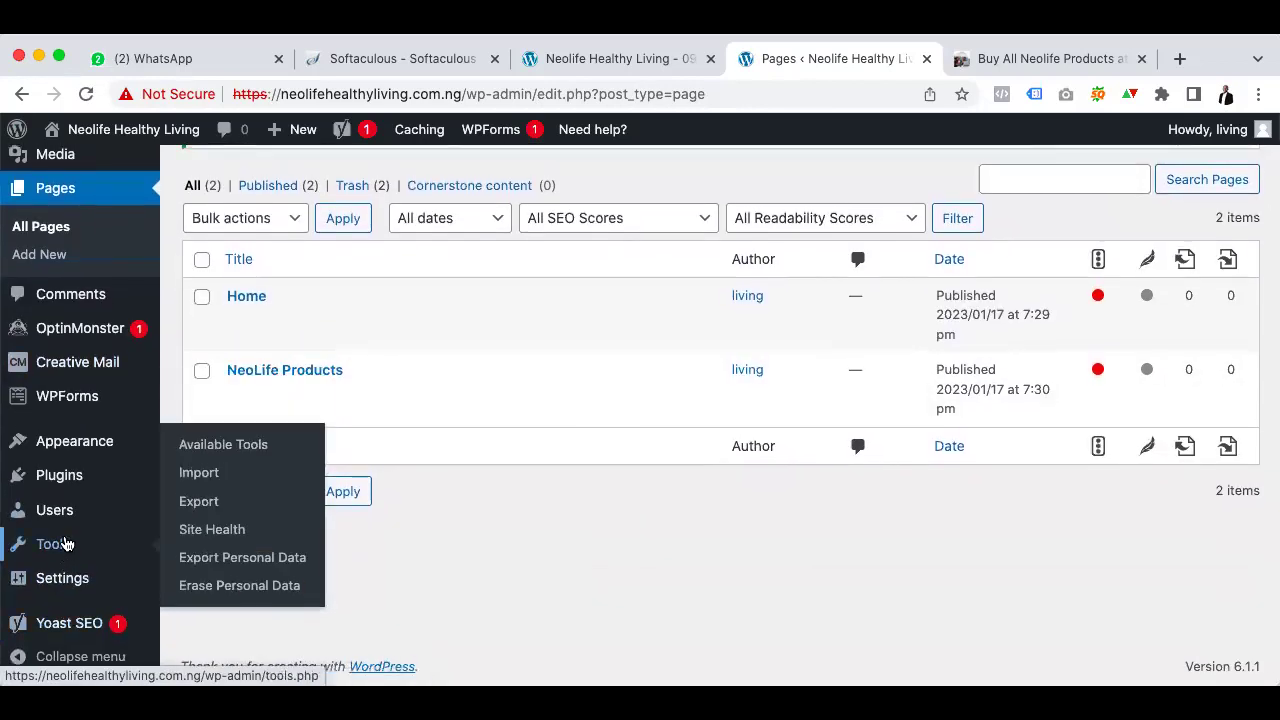
pyautogui.moveTo(61, 443)
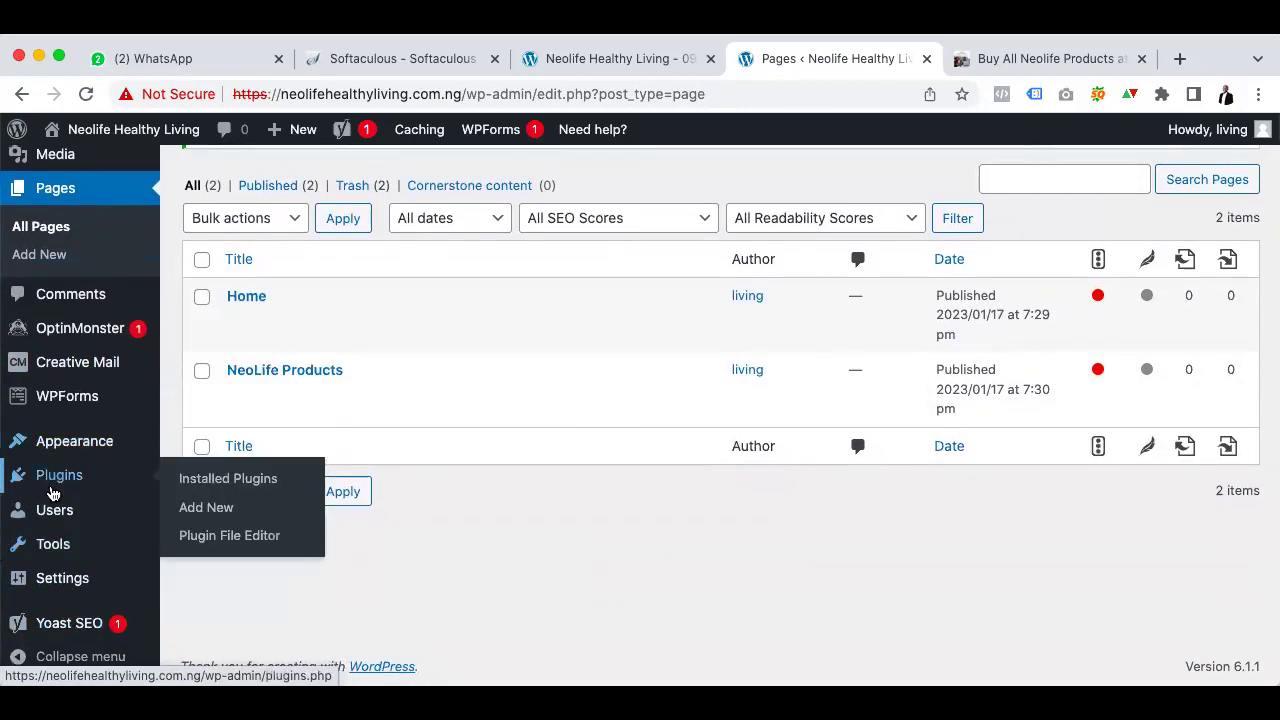
pyautogui.moveTo(55, 588)
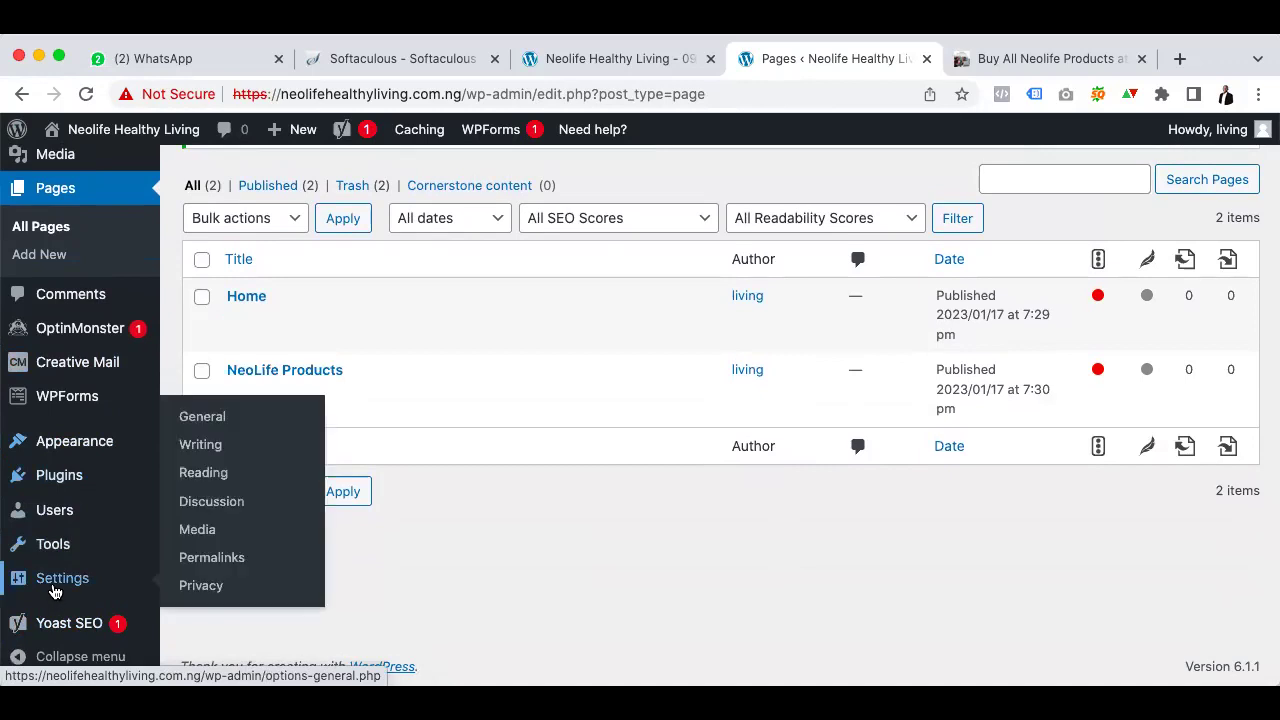
pyautogui.click(208, 482)
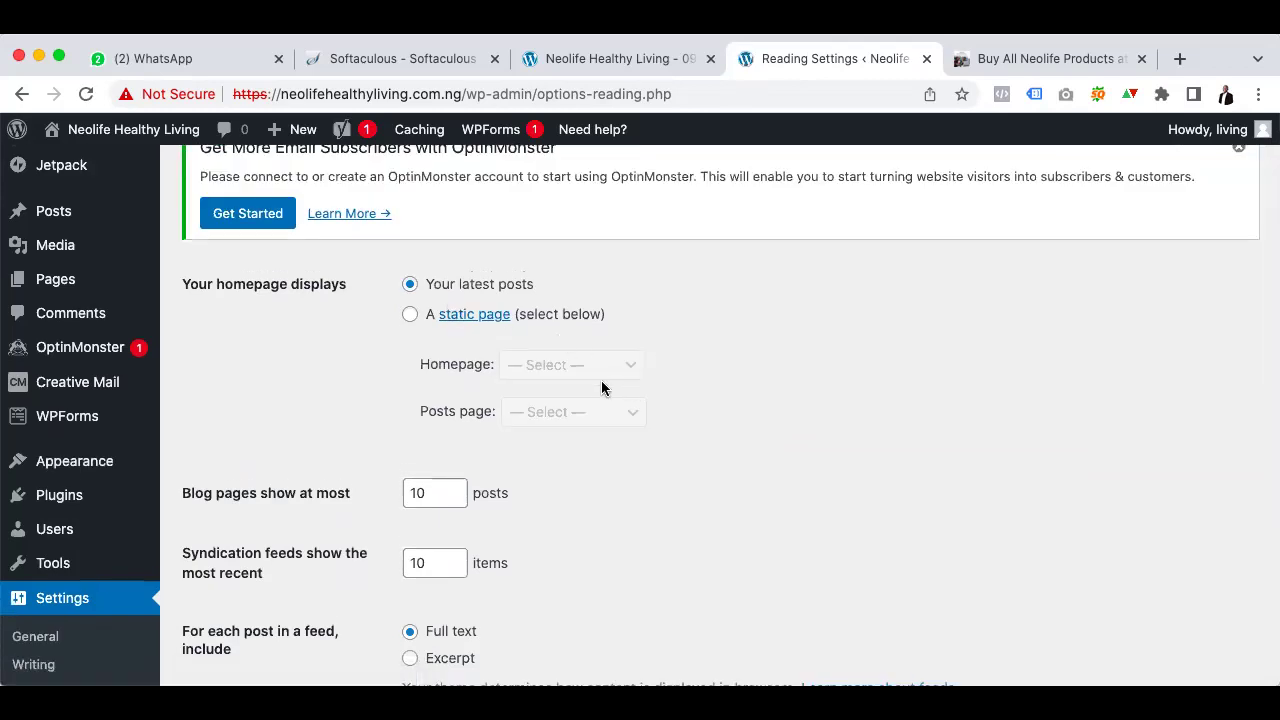
pyautogui.click(407, 315)
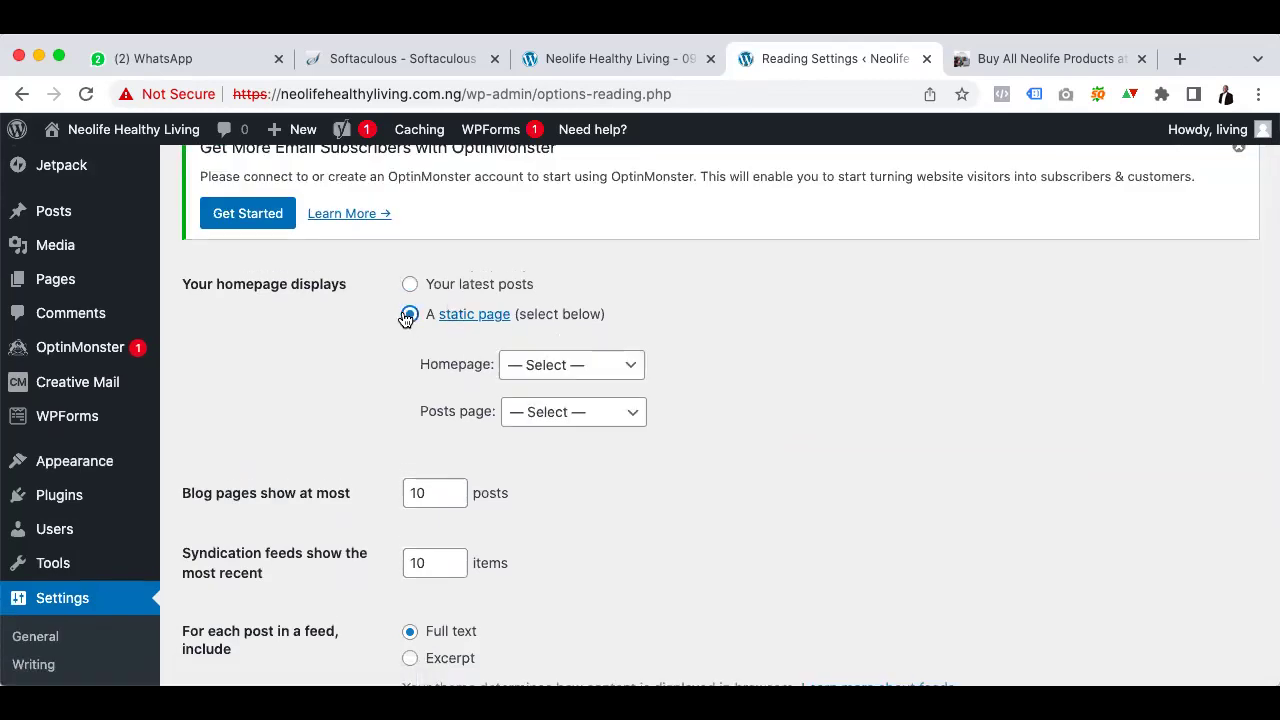
pyautogui.click(594, 374)
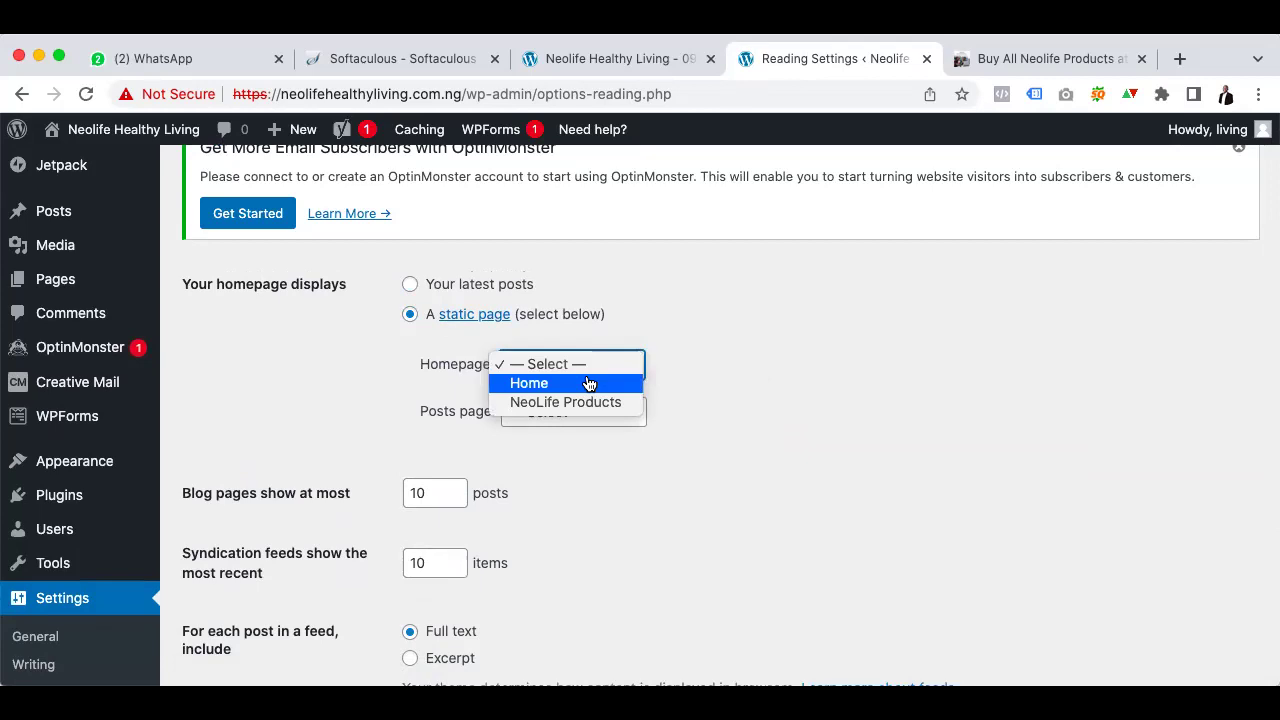
pyautogui.click(585, 384)
pyautogui.click(570, 412)
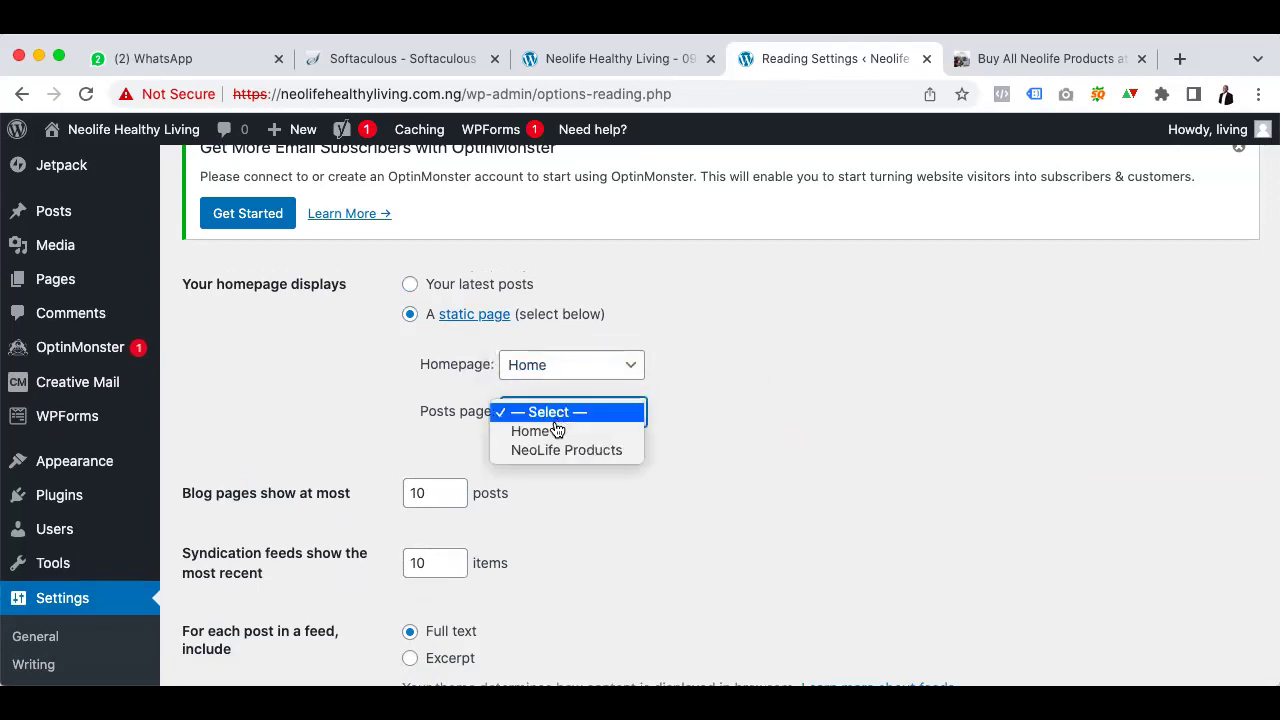
pyautogui.click(553, 450)
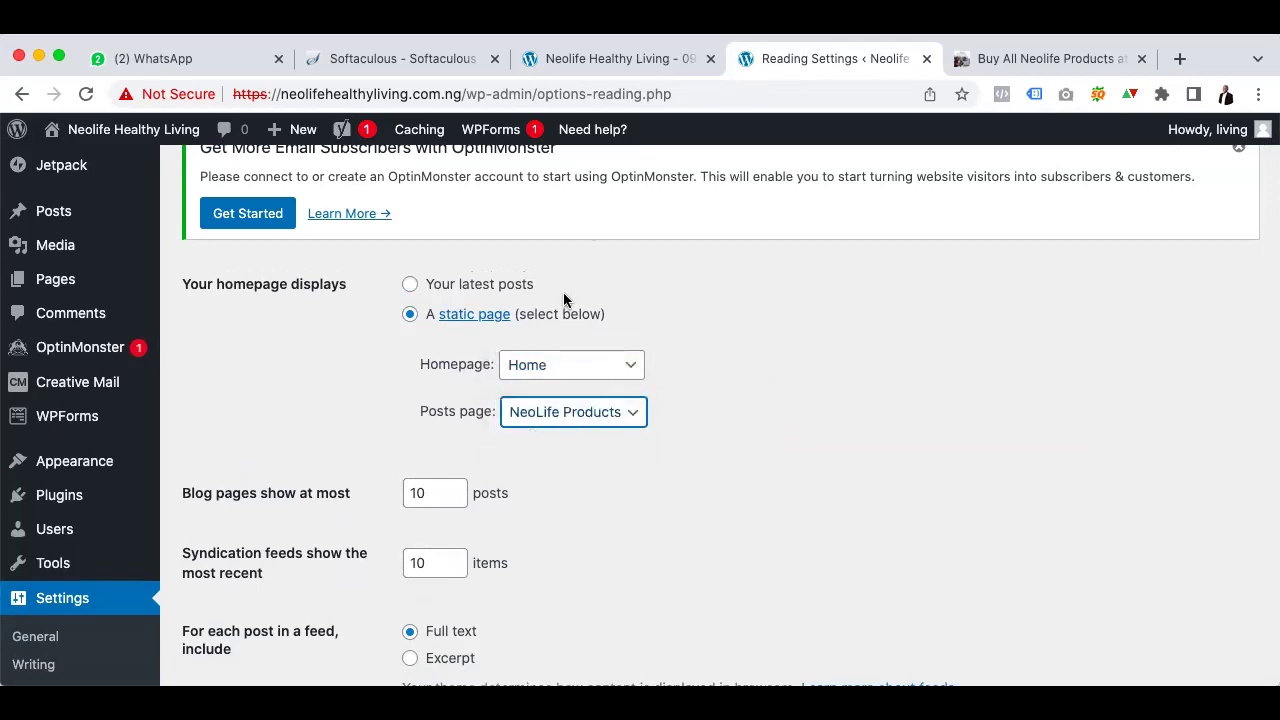
pyautogui.scroll(-5, 614, 437)
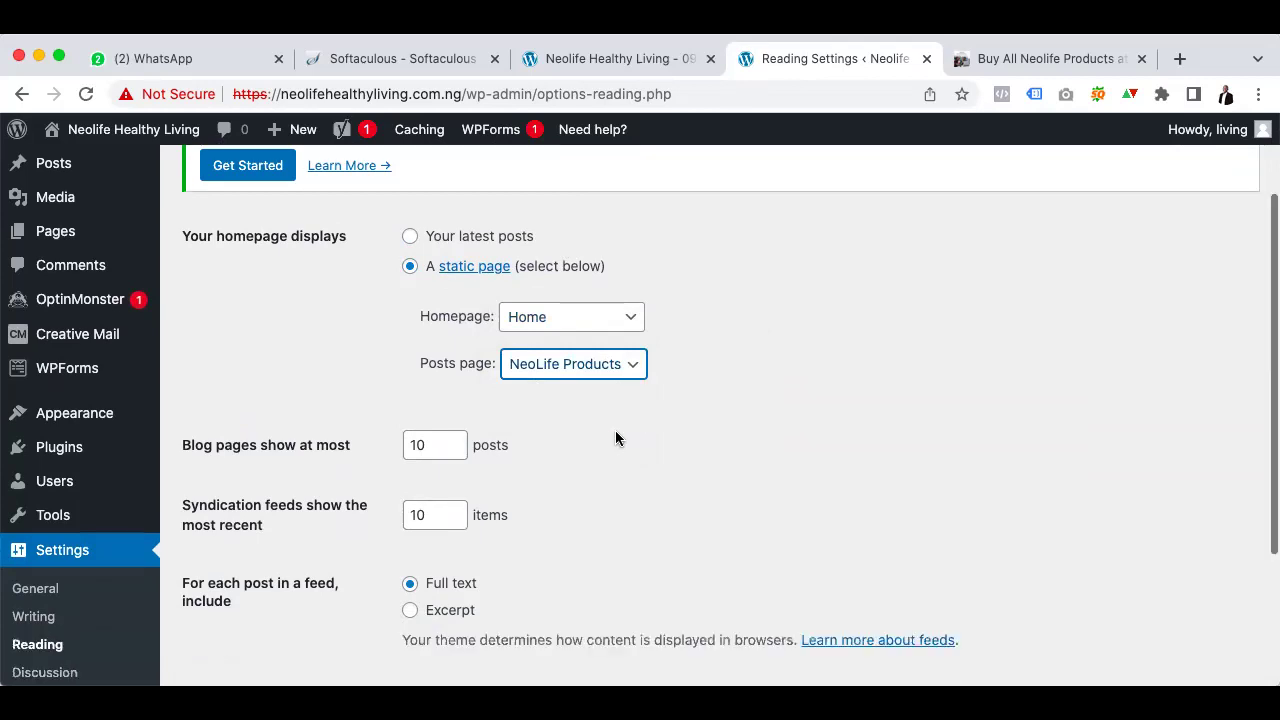
pyautogui.click(223, 581)
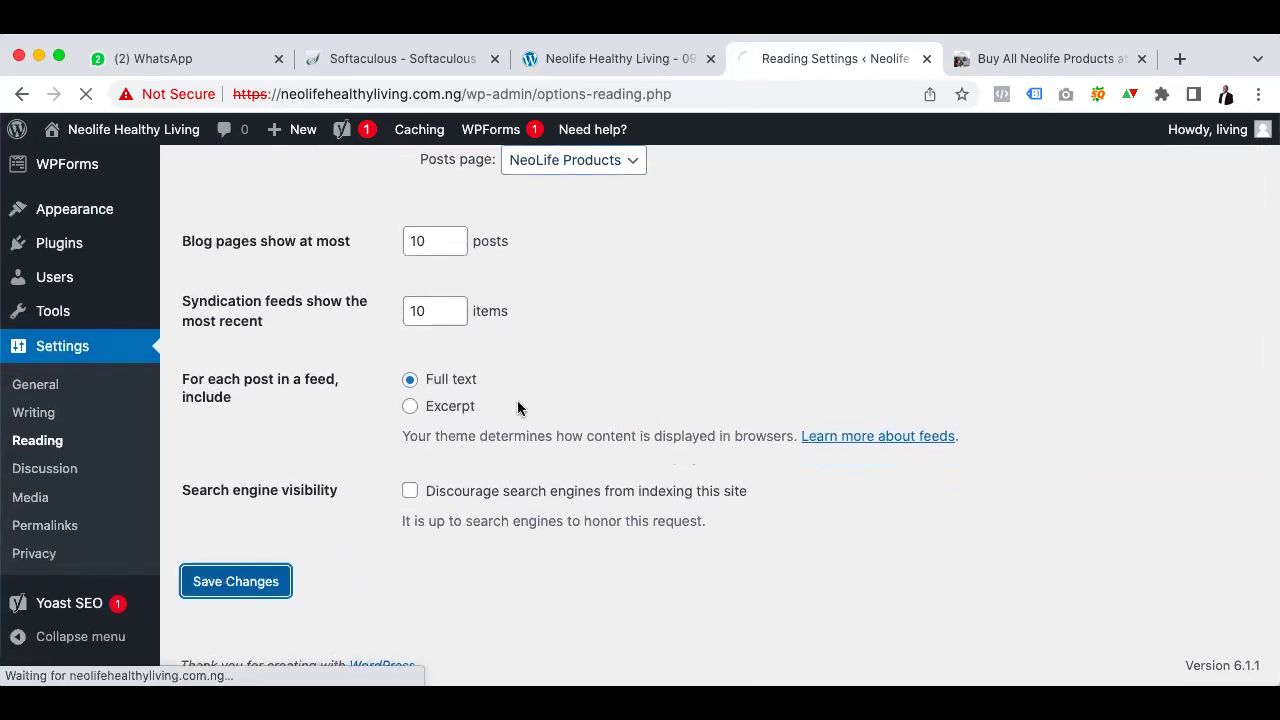
# Switch the homepage display back to the latest posts and save the Reading settings
pyautogui.scroll(2, 517, 400)
pyautogui.scroll(2, 517, 400)
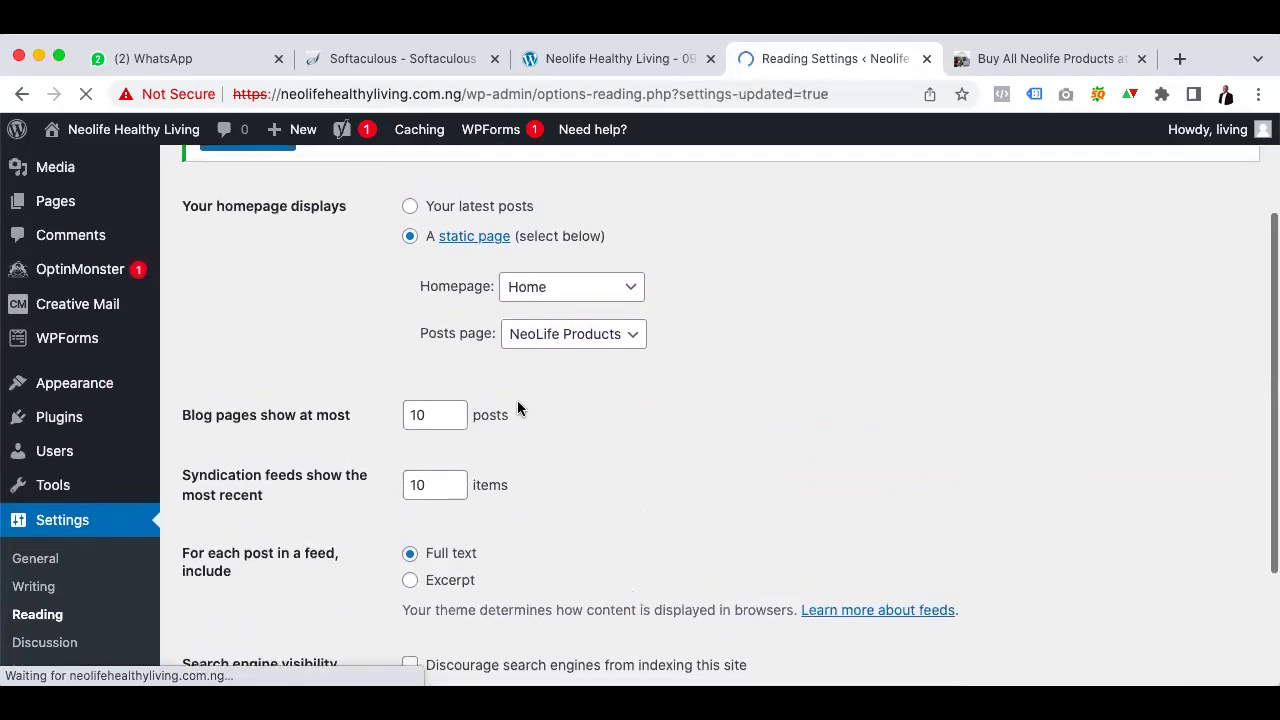
pyautogui.click(411, 418)
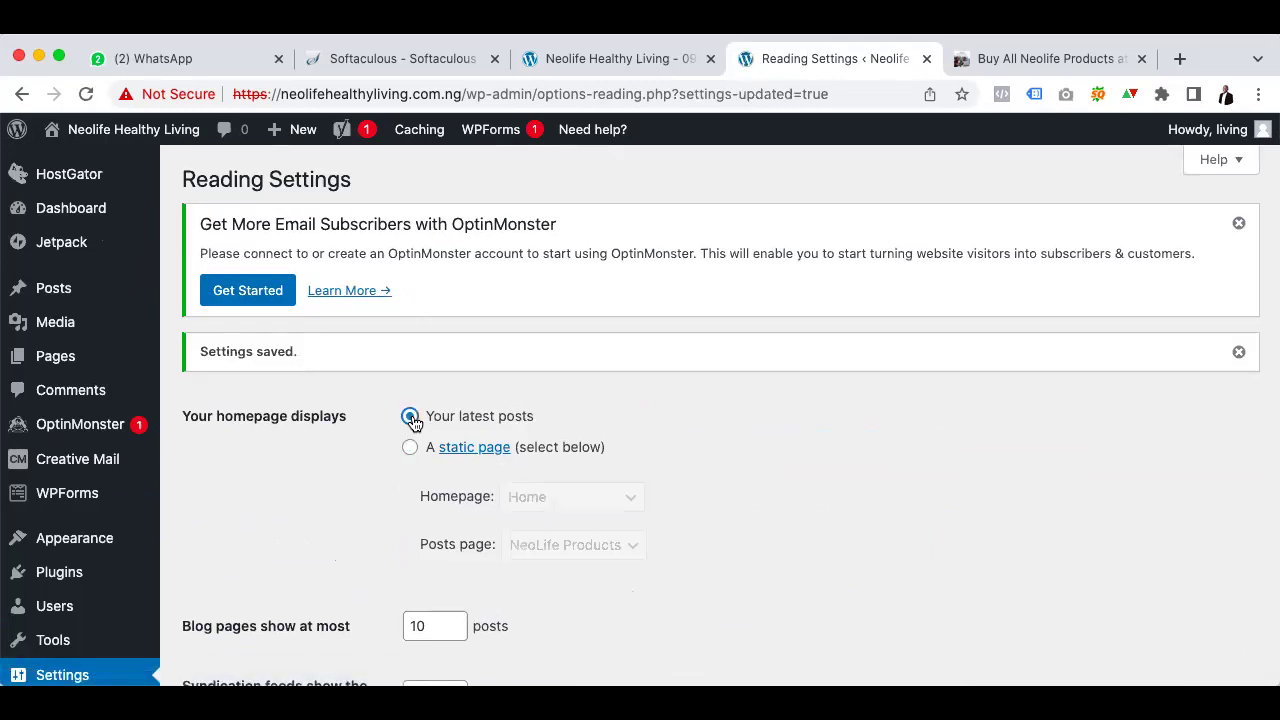
pyautogui.scroll(-8, 413, 420)
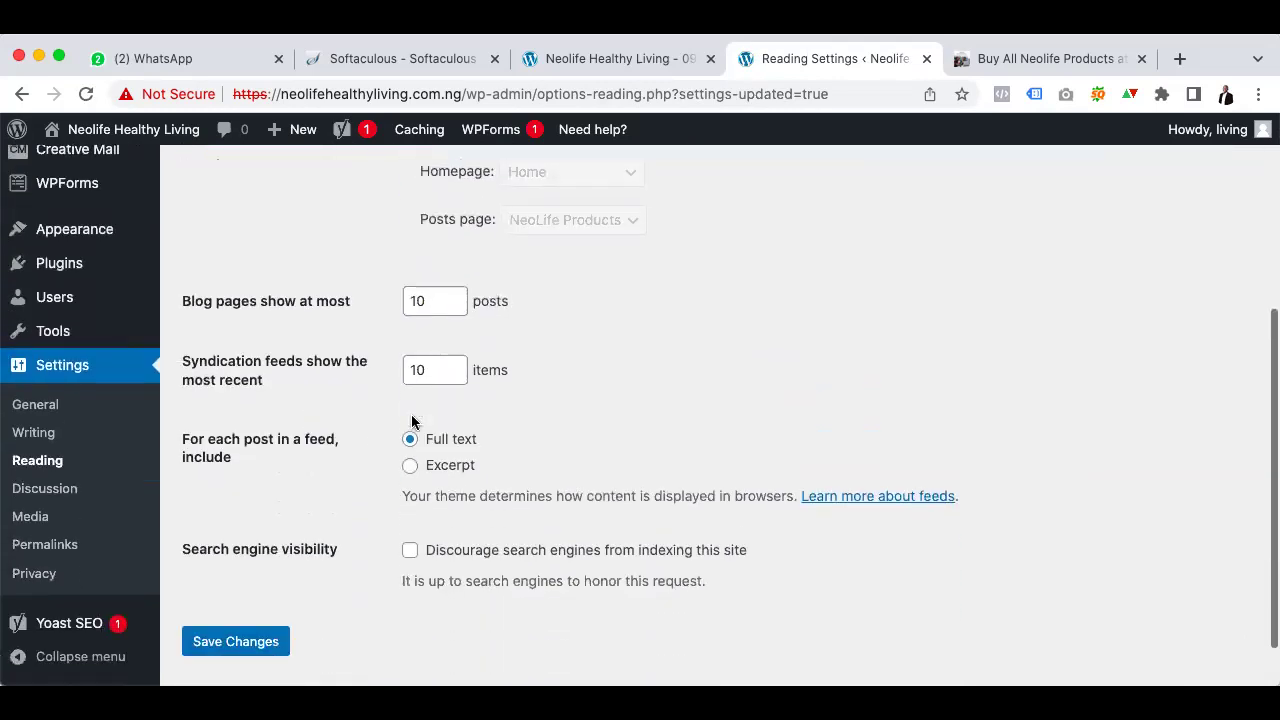
pyautogui.click(238, 578)
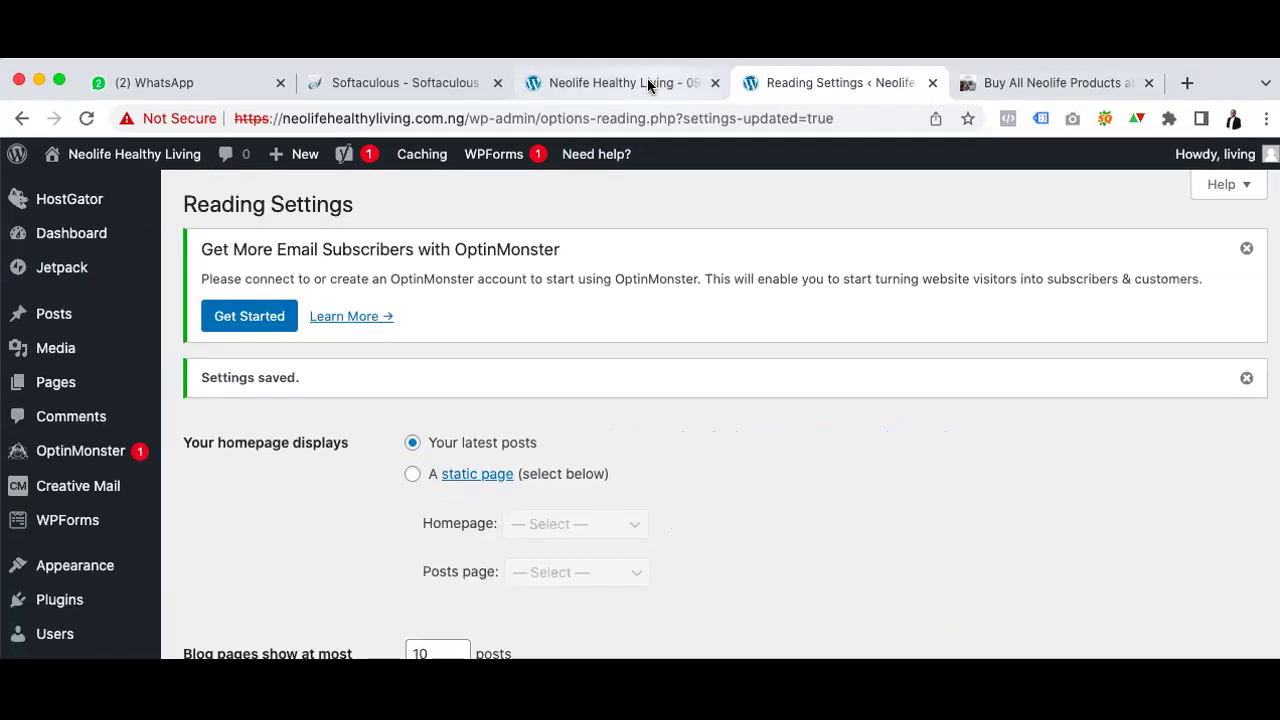
# Reload the Neolife Healthy Living home page to check its display, and return to the Reading settings
pyautogui.click(648, 86)
pyautogui.click(86, 118)
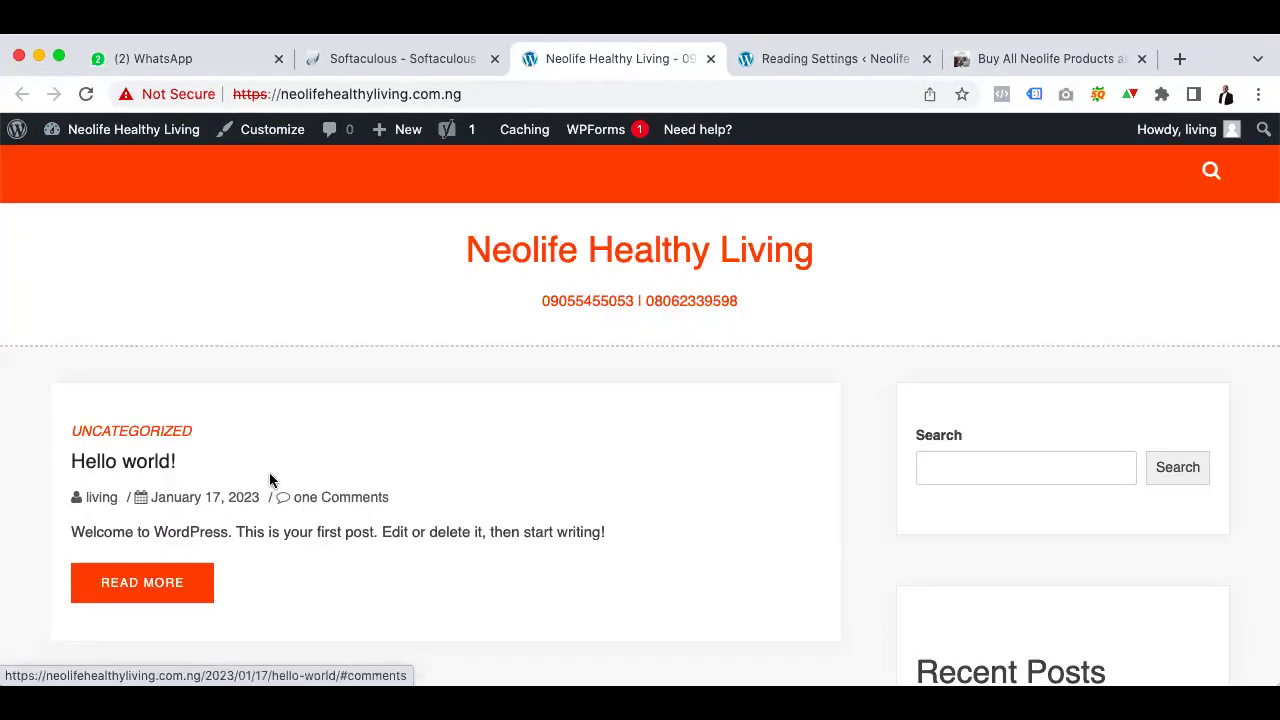
pyautogui.click(860, 58)
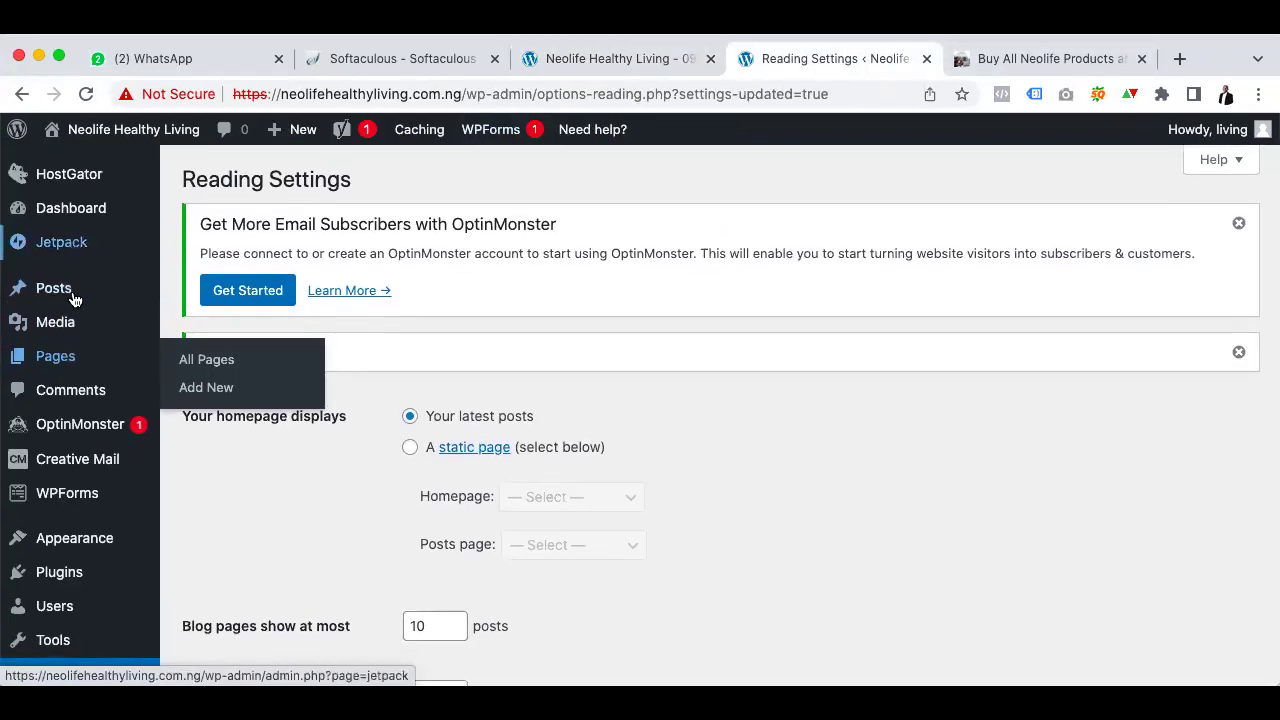
pyautogui.scroll(-2, 40, 360)
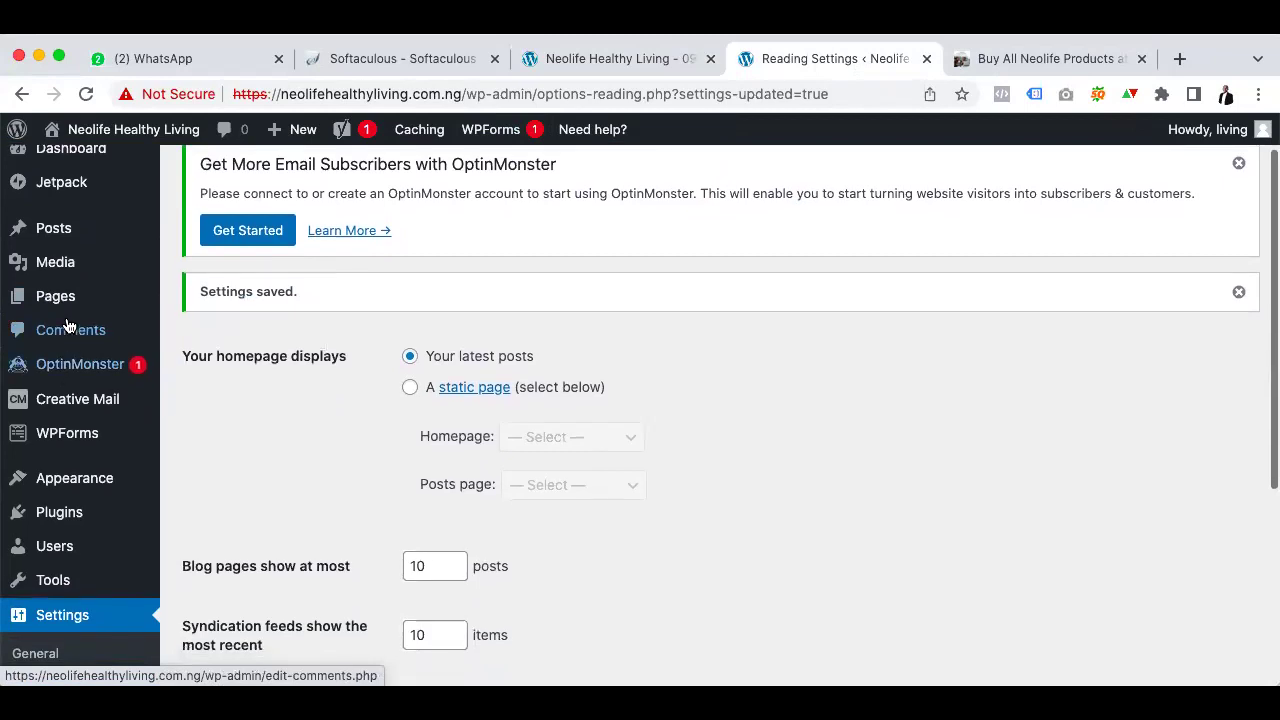
# Open the list of posts and move the Hello world! post to the trash
pyautogui.click(55, 236)
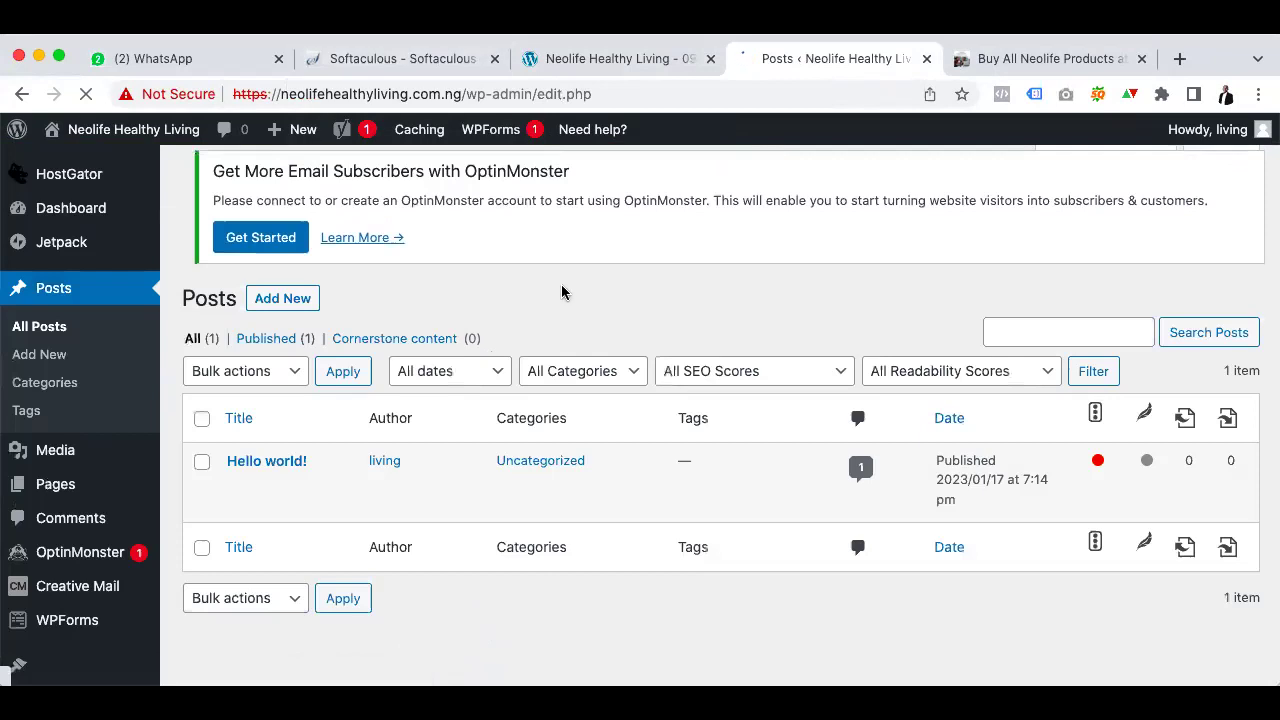
pyautogui.scroll(-1, 537, 563)
pyautogui.click(202, 441)
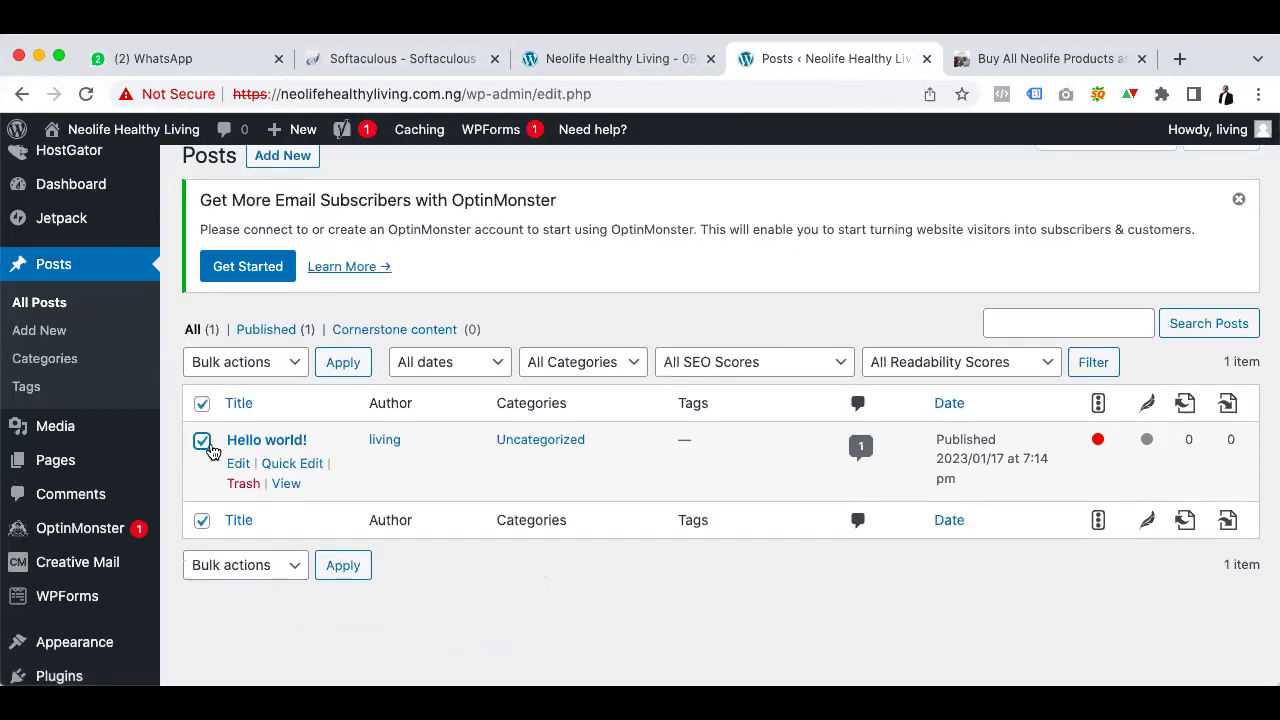
pyautogui.click(242, 484)
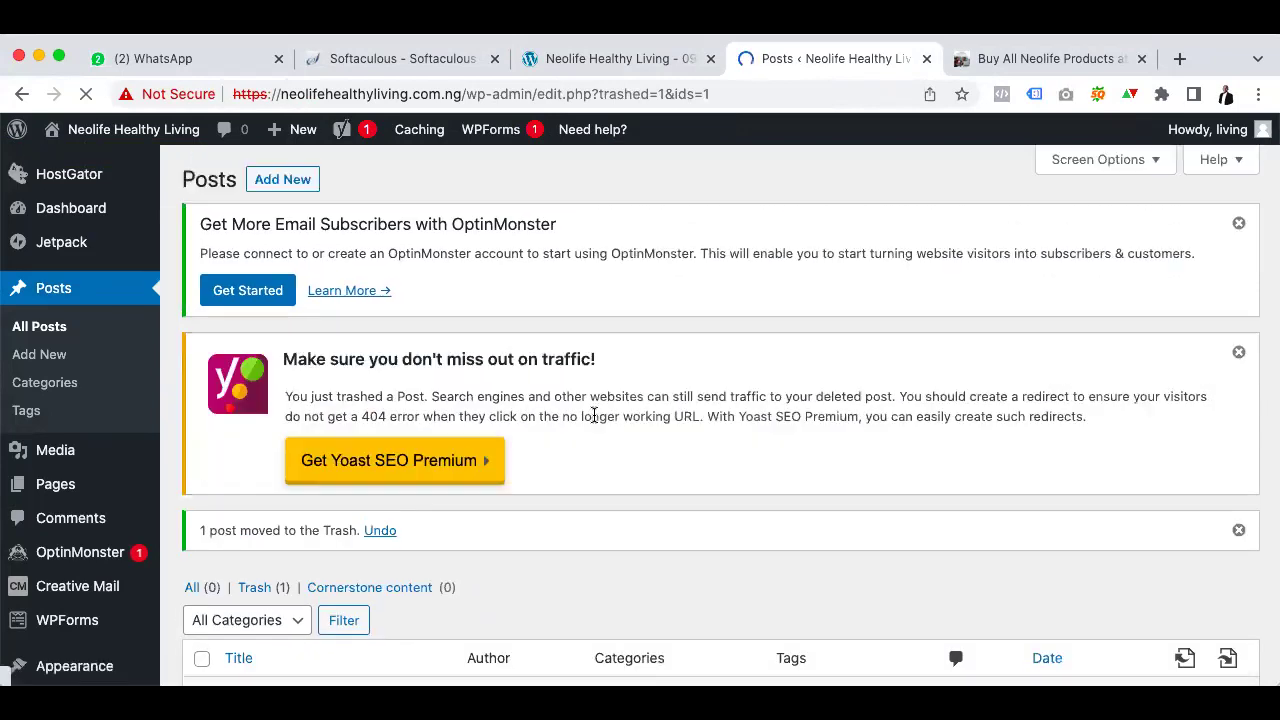
# Open the post categories and enter NeoLife Products as the name of a new category
pyautogui.scroll(-1, 420, 494)
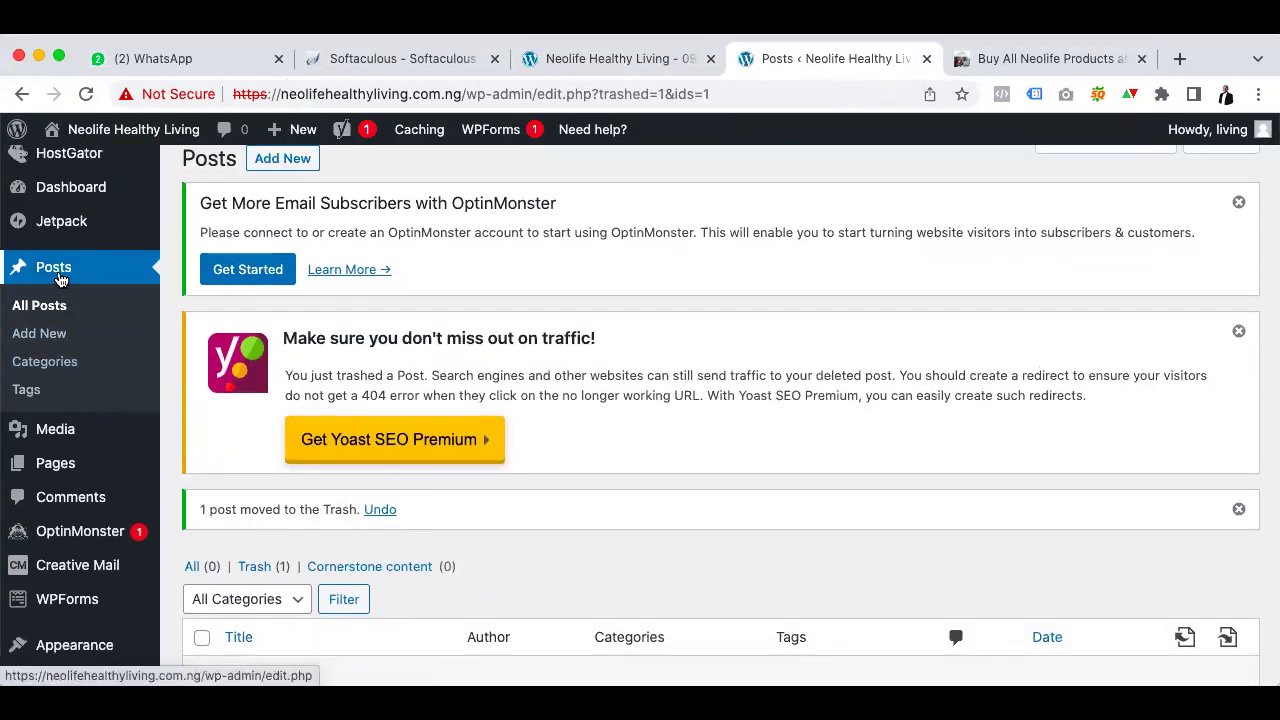
pyautogui.click(45, 362)
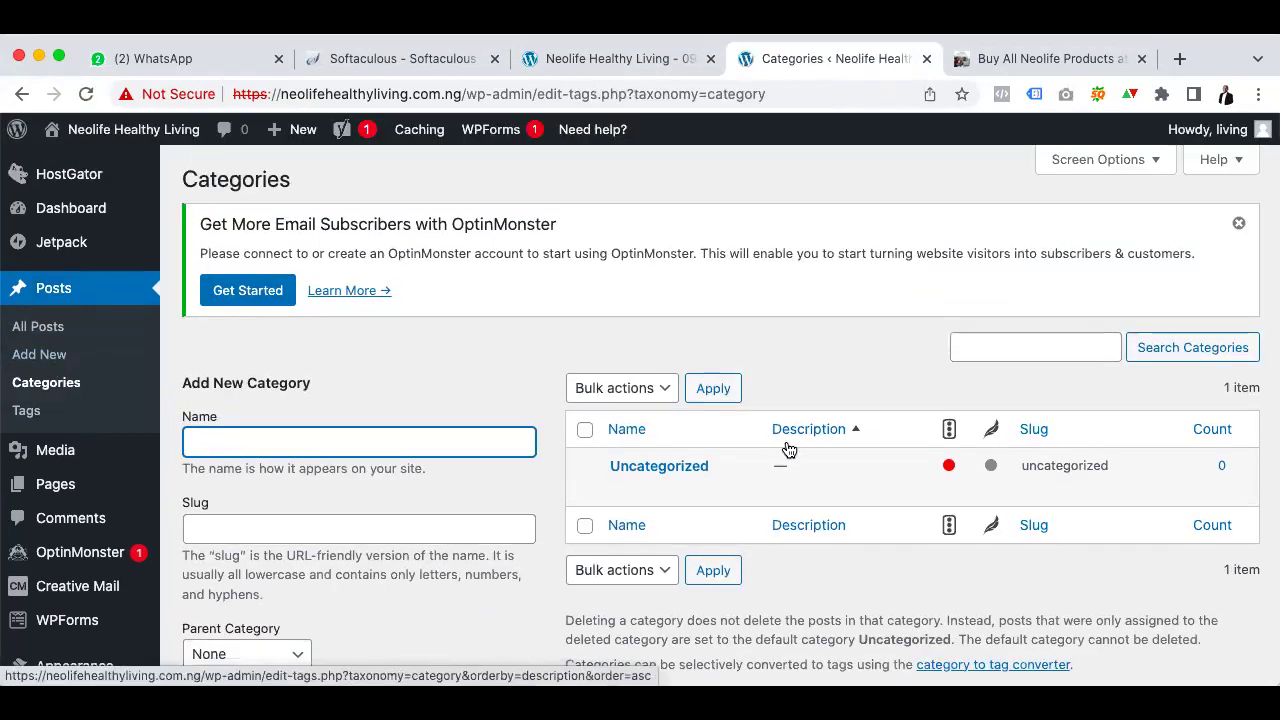
pyautogui.scroll(-1, 495, 440)
pyautogui.write('Neolife')
pyautogui.press('BackSpace')
pyautogui.press('BackSpace')
pyautogui.press('BackSpace')
pyautogui.press('BackSpace')
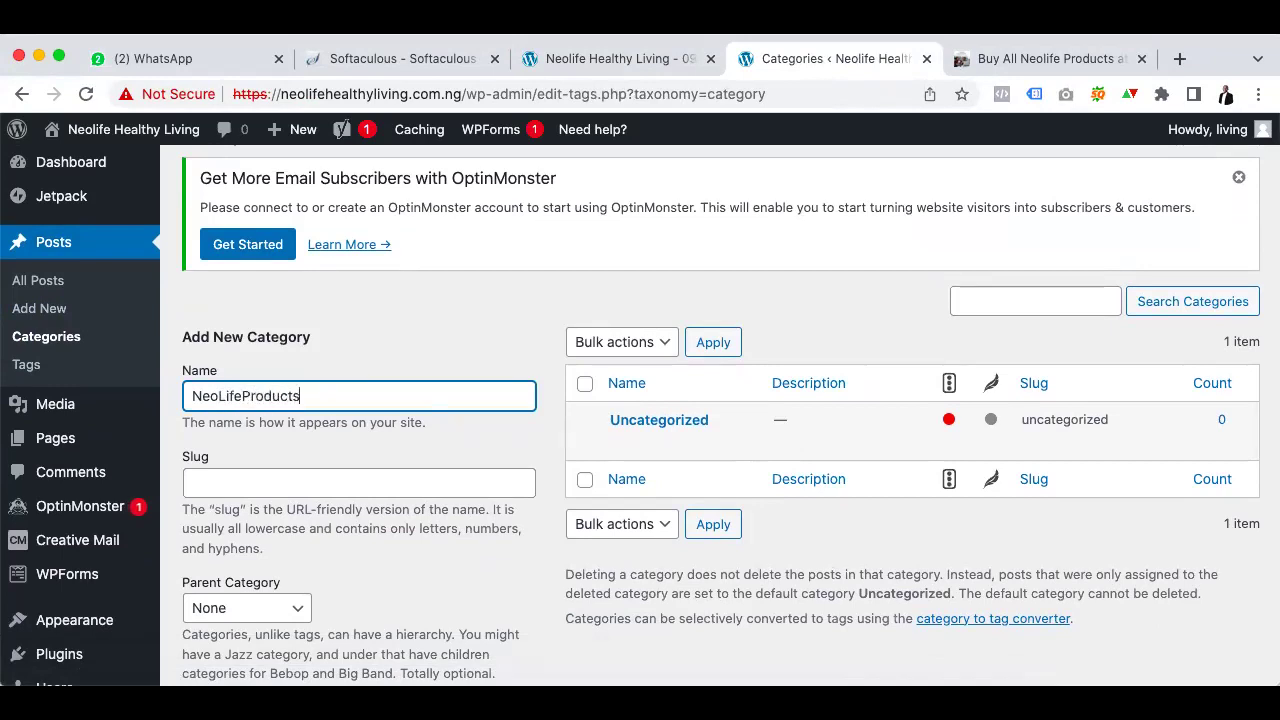
pyautogui.write('LifeProducts')
pyautogui.click(240, 400)
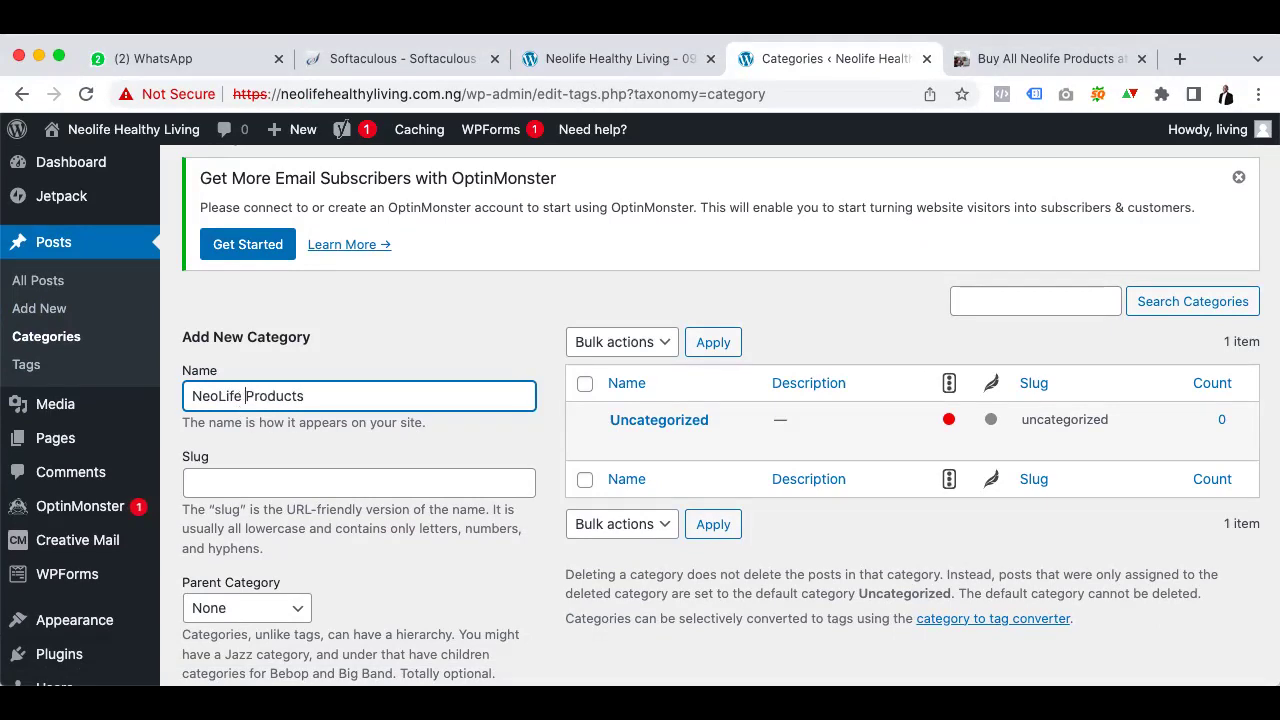
# Copy the NeoLife Products name into the slug and add the category without a parent
pyautogui.moveTo(326, 394); pyautogui.dragTo(186, 396)
pyautogui.hotkey('ctrl', 'c')
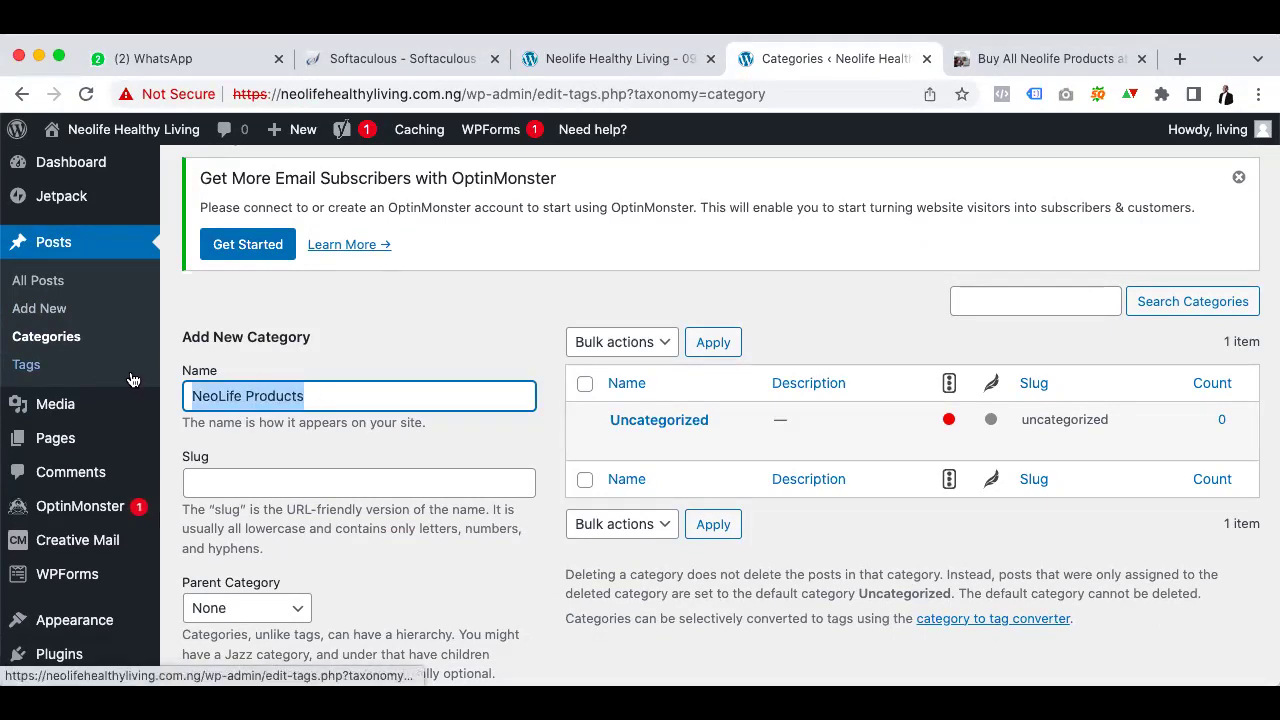
pyautogui.click(210, 477)
pyautogui.hotkey('ctrl', 'v')
pyautogui.scroll(-5, 566, 523)
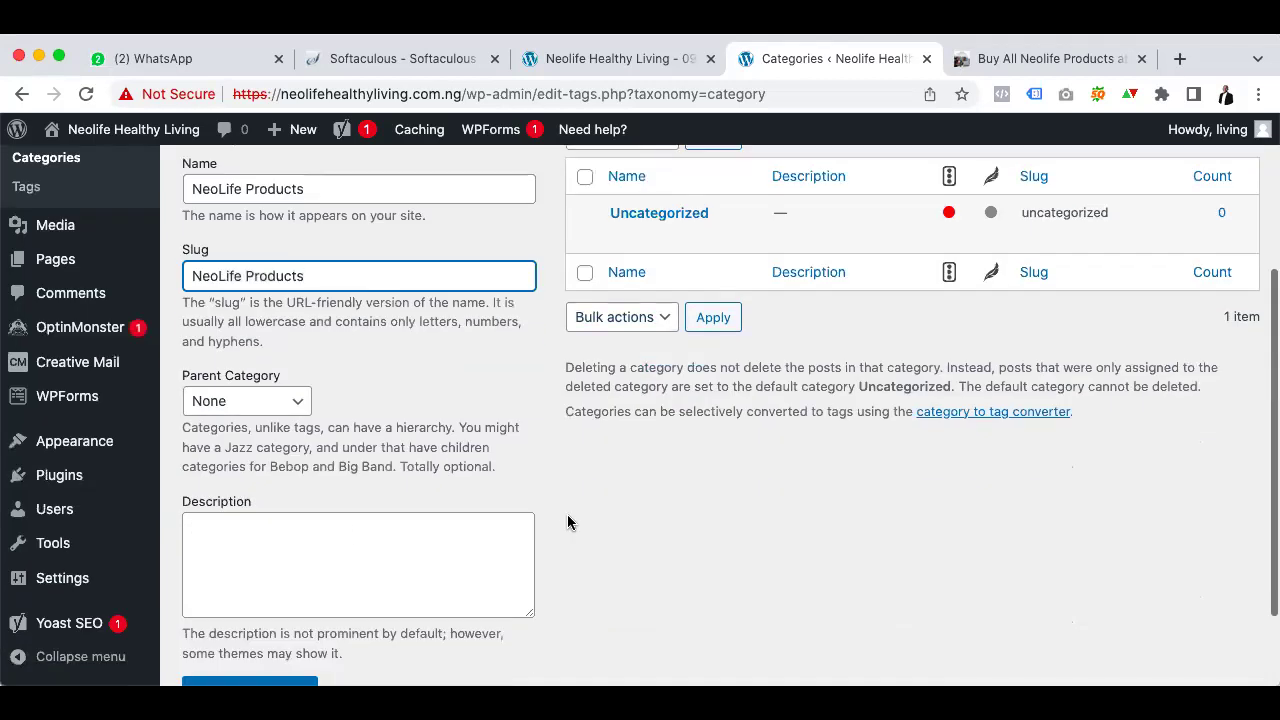
pyautogui.click(268, 583)
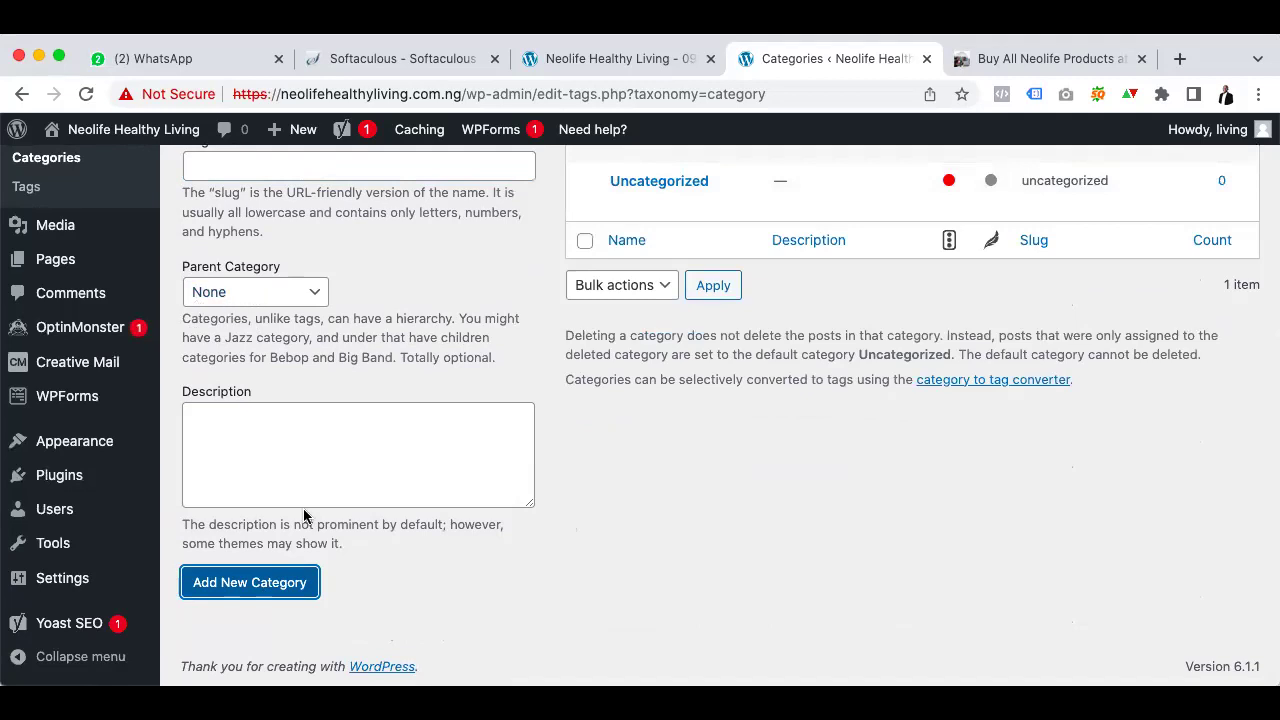
pyautogui.scroll(3, 303, 508)
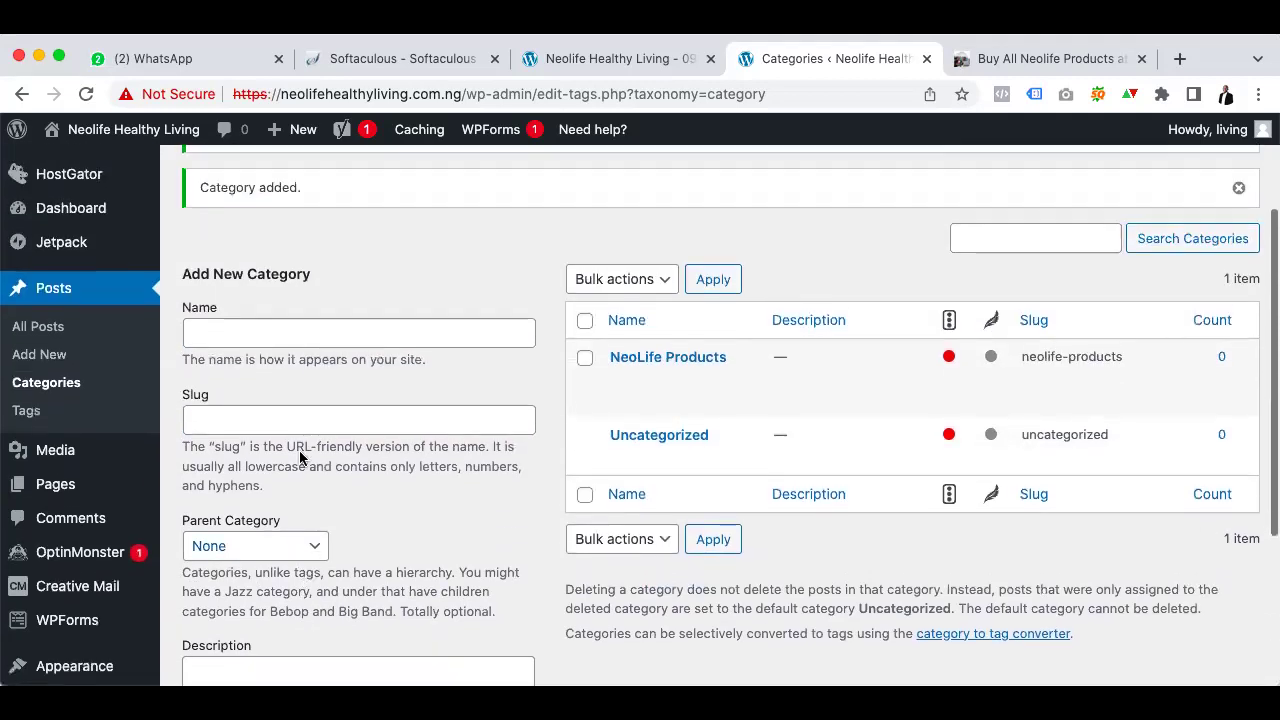
# Add another top-level category with NeoLife Business as both its name and its slug
pyautogui.click(246, 329)
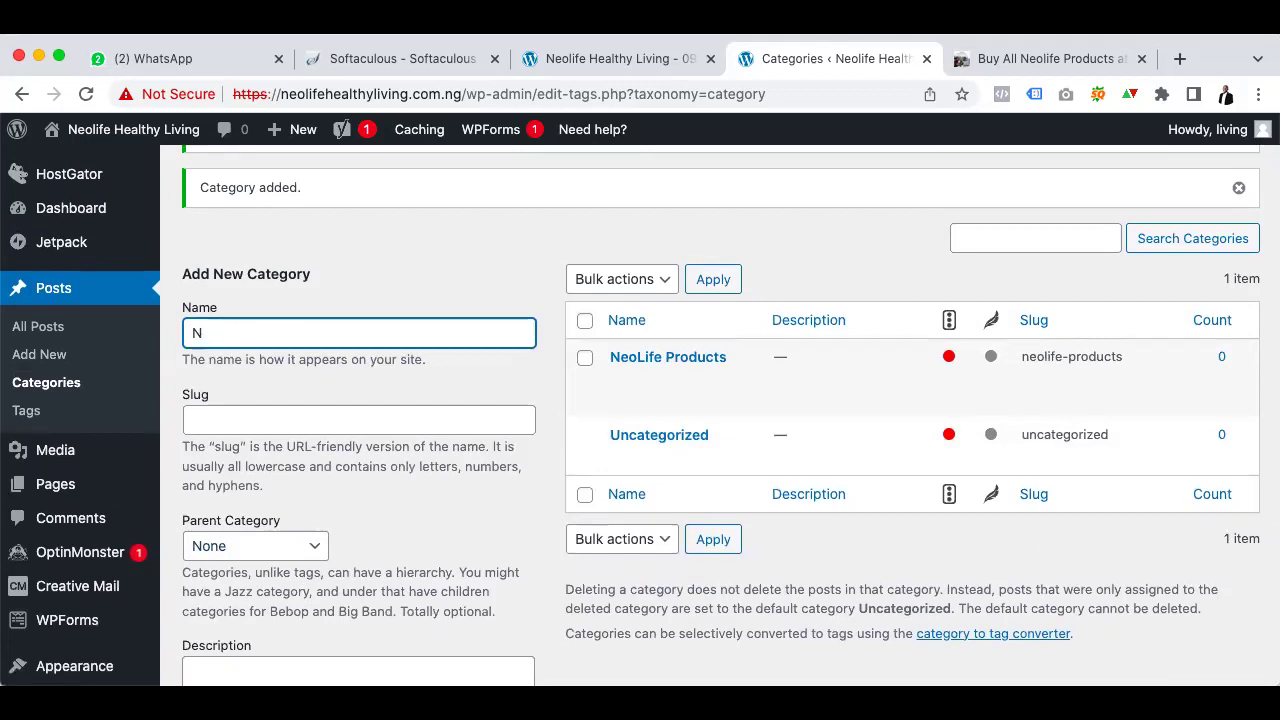
pyautogui.write('NeoLife Busine')
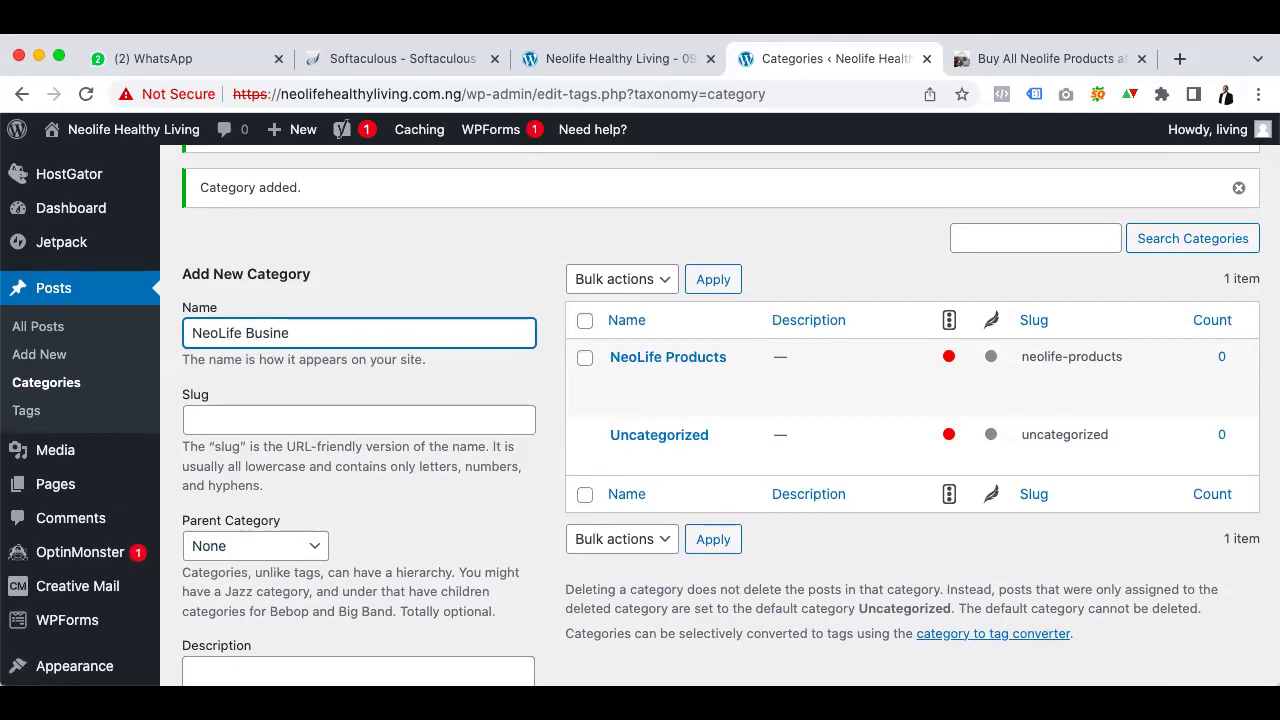
pyautogui.write('ess')
pyautogui.moveTo(322, 346); pyautogui.dragTo(163, 314)
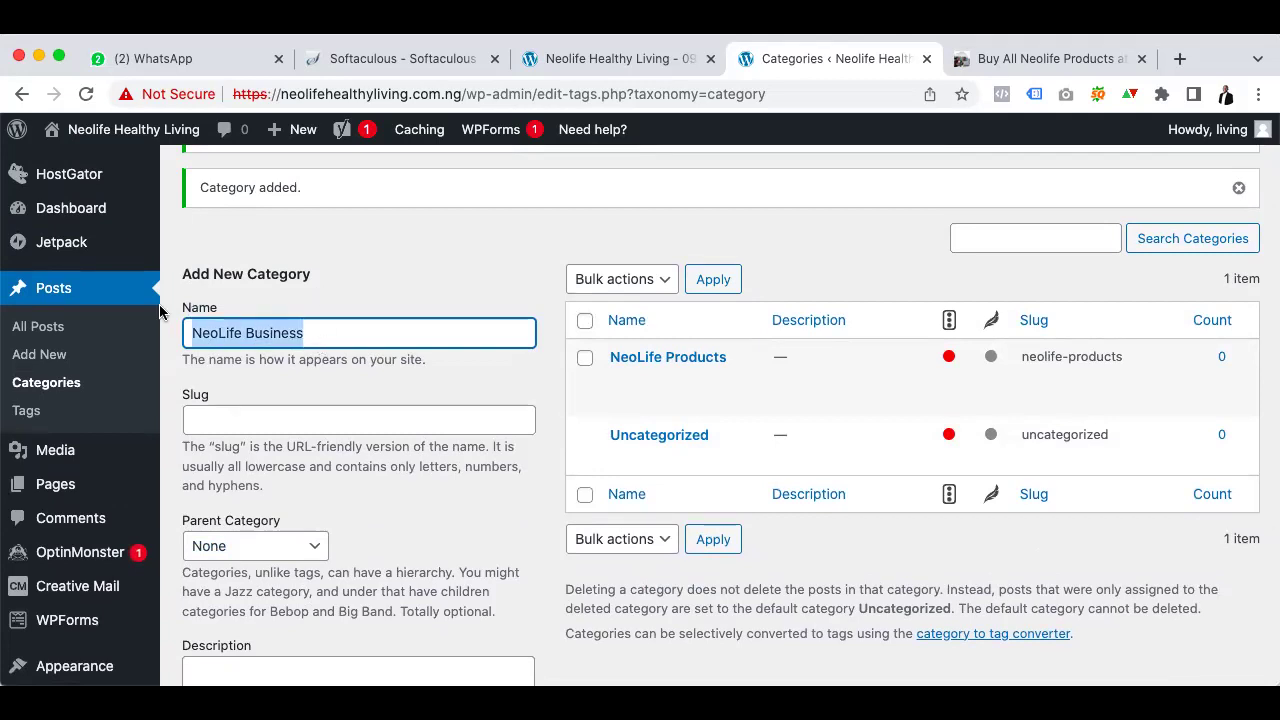
pyautogui.press('super+c')
pyautogui.click(274, 417)
pyautogui.press('super+v')
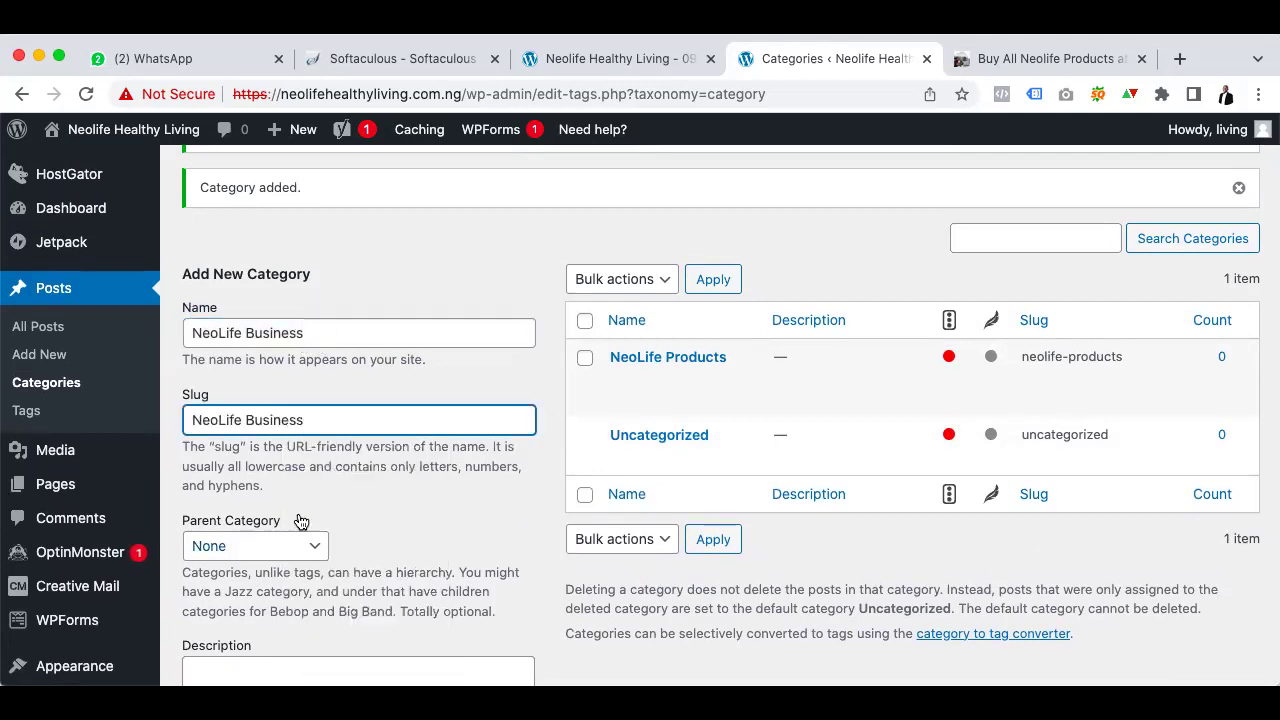
pyautogui.scroll(-3, 280, 590)
pyautogui.click(260, 637)
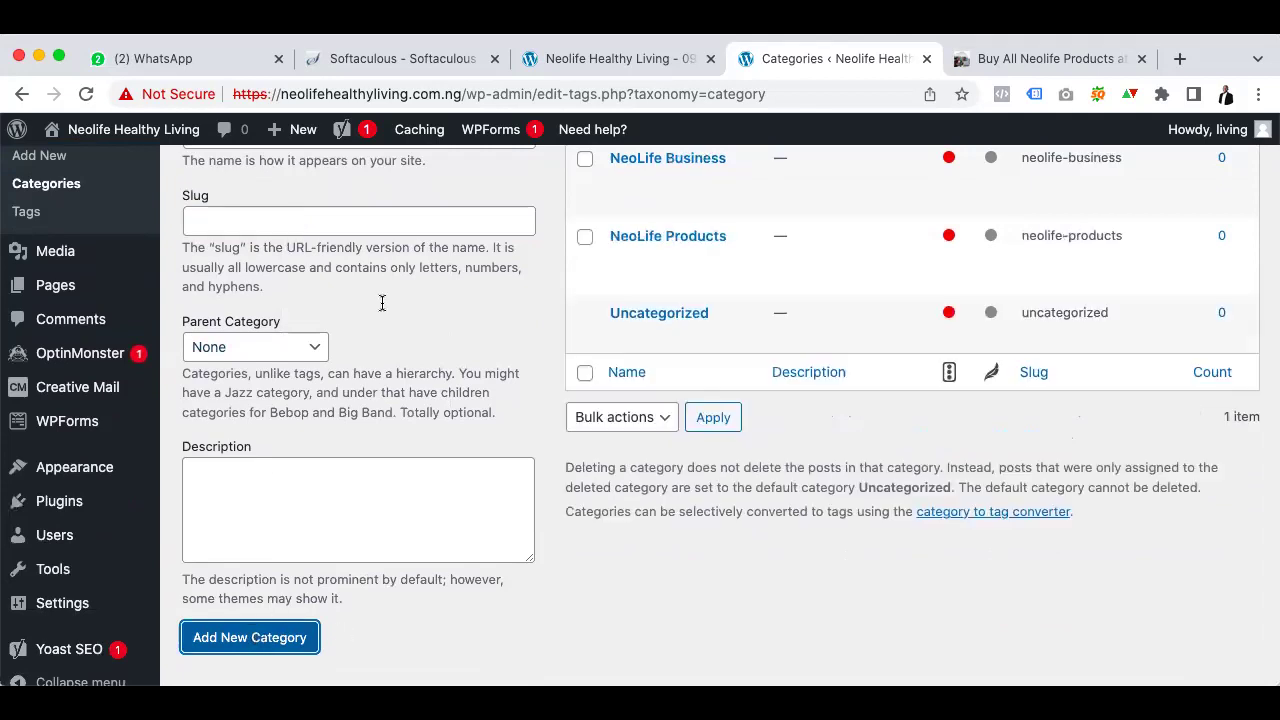
pyautogui.scroll(3, 350, 400)
pyautogui.scroll(-3, 600, 430)
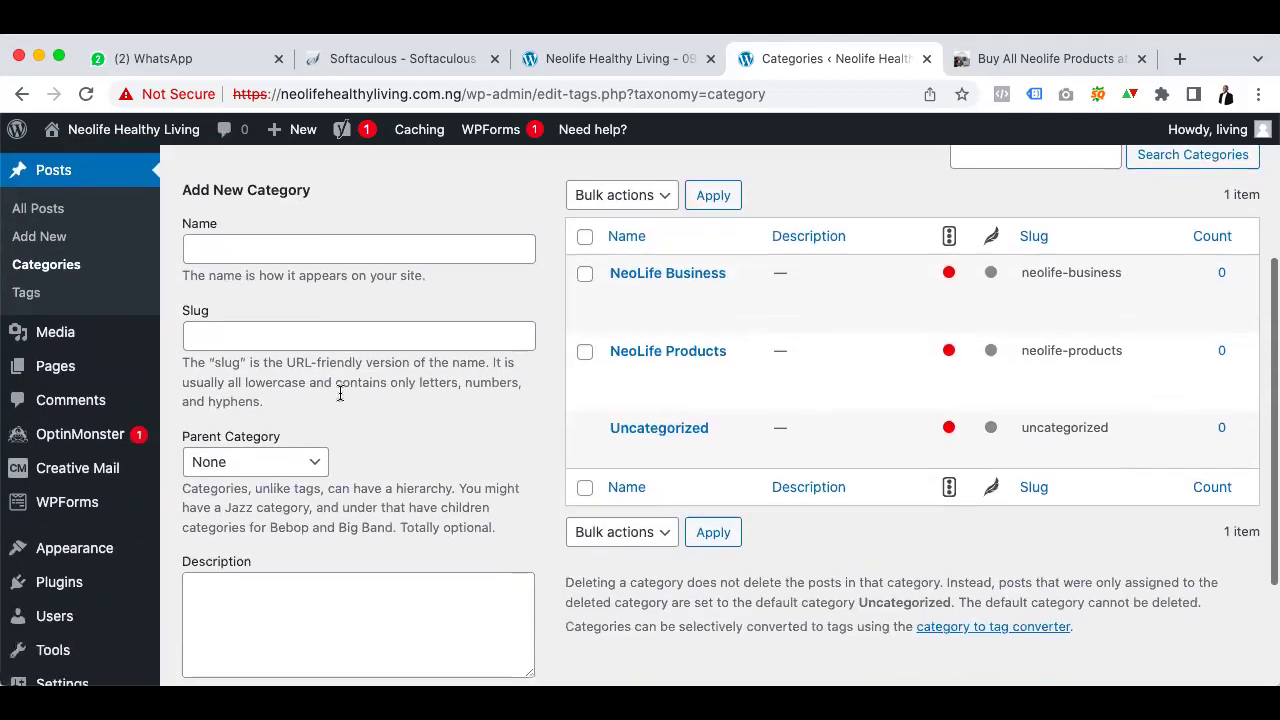
# Open the Uncategorized category for editing, reloading its edit page and the site's home page
pyautogui.click(622, 441)
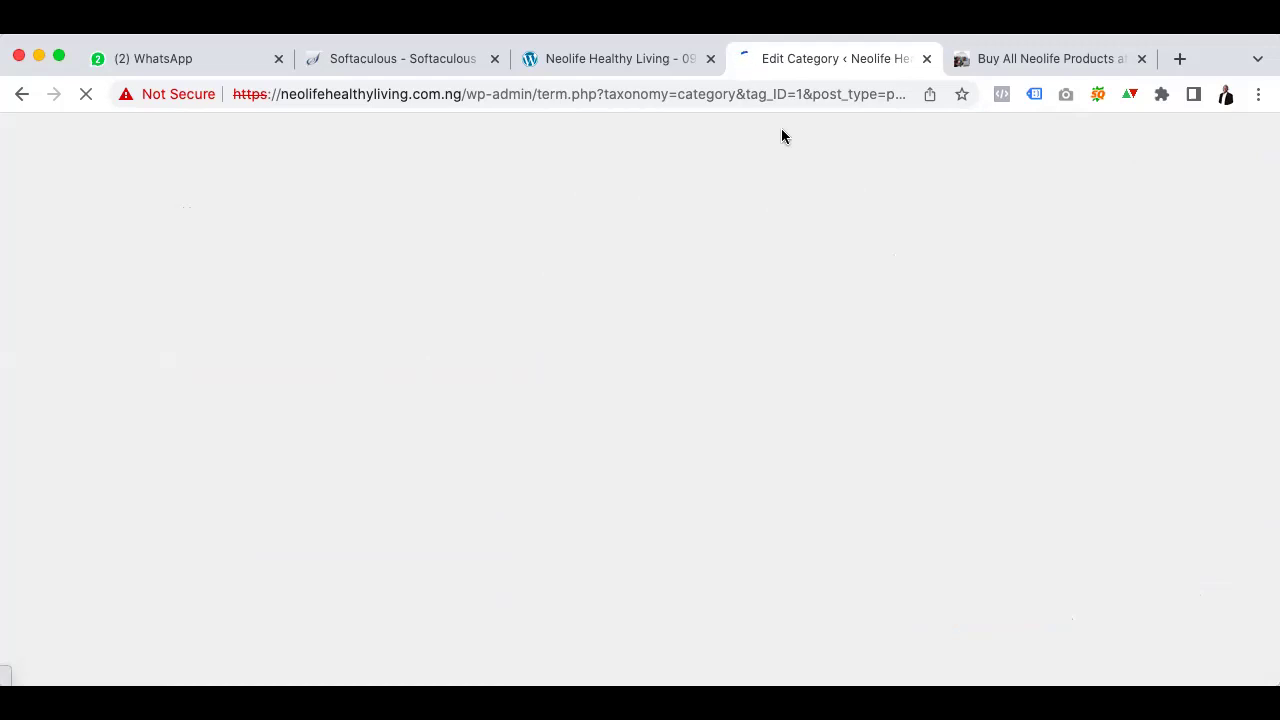
pyautogui.click(591, 62)
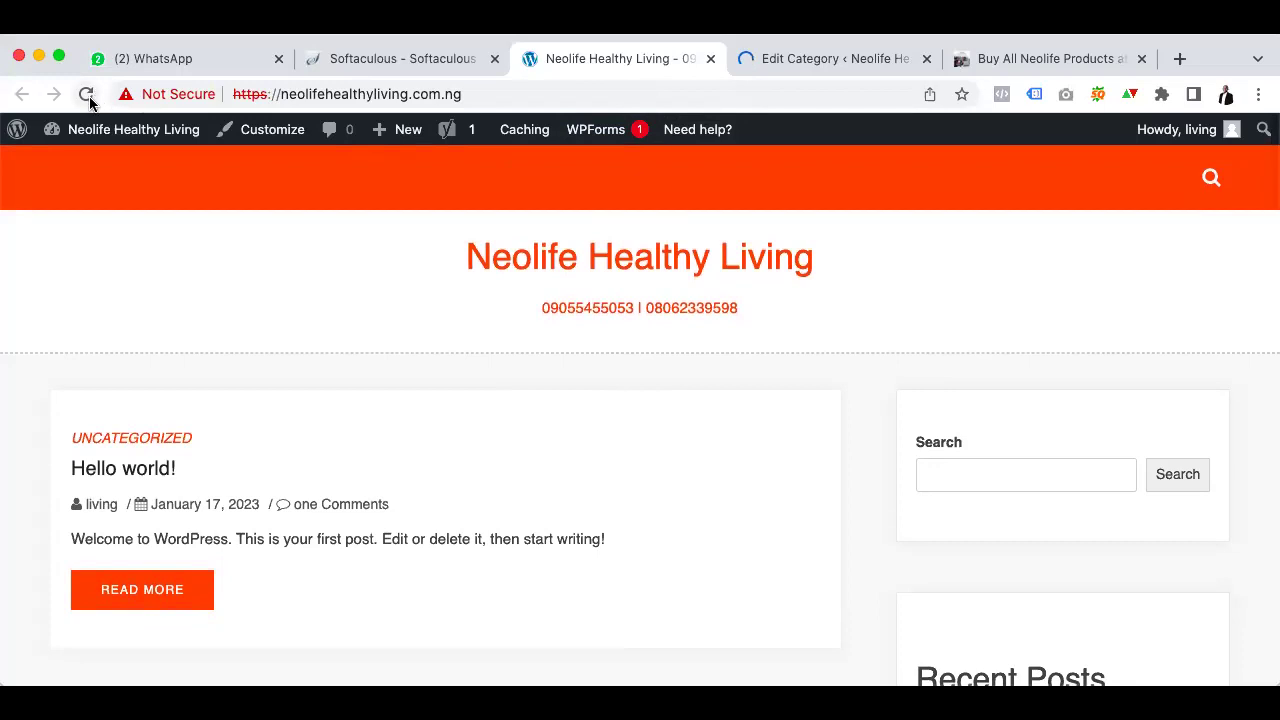
pyautogui.click(86, 95)
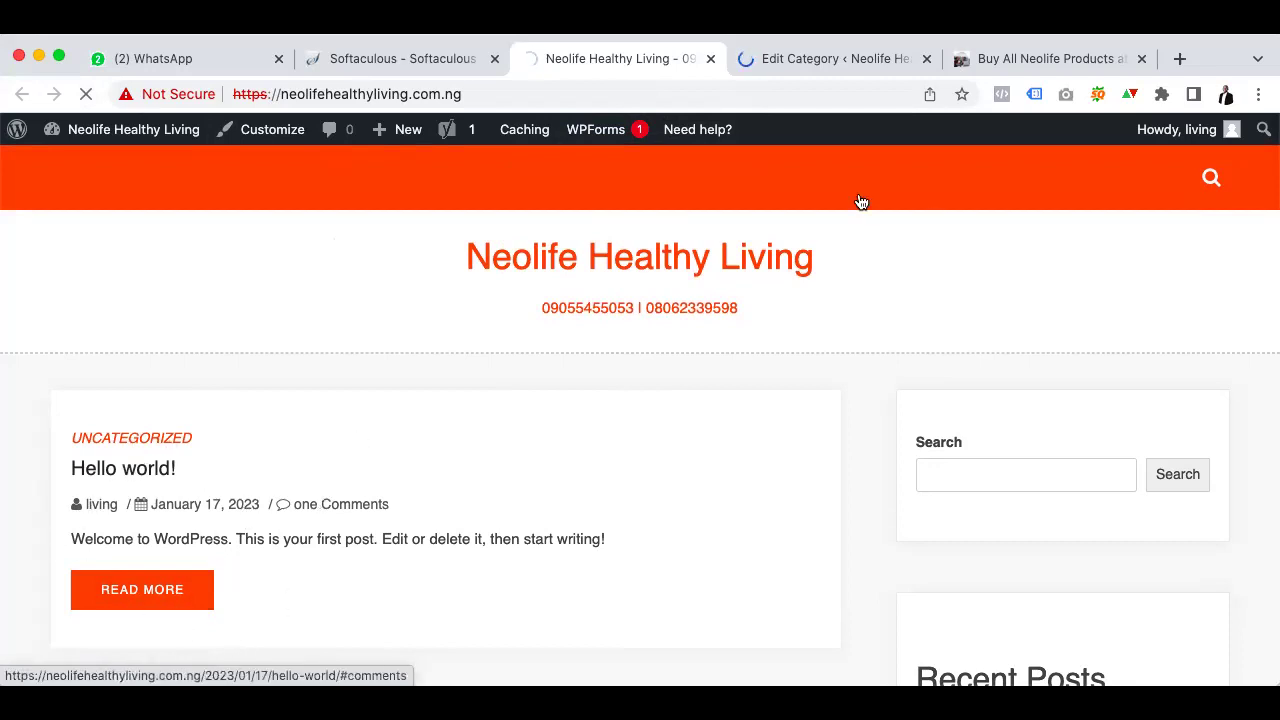
pyautogui.click(826, 63)
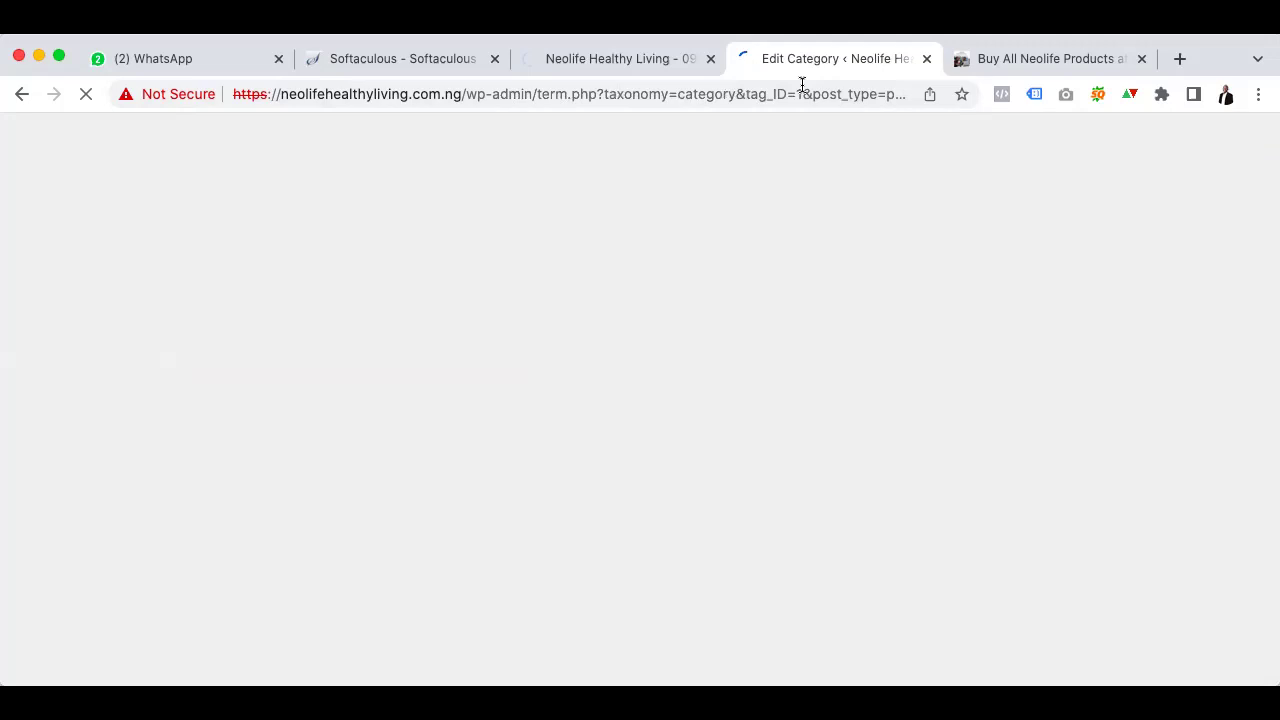
pyautogui.click(790, 92)
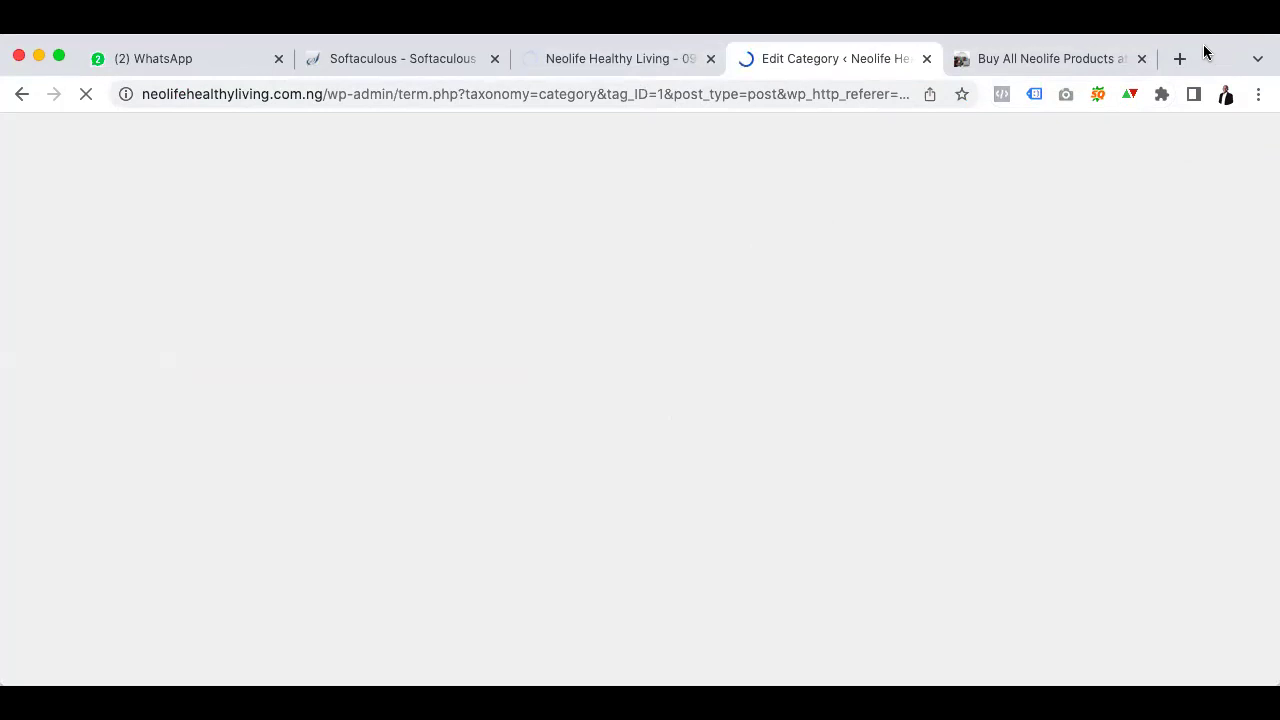
pyautogui.click(390, 94)
pyautogui.press('Return')
# Check the post area and sidebar of the reloaded Neolife Healthy Living home page
pyautogui.click(587, 68)
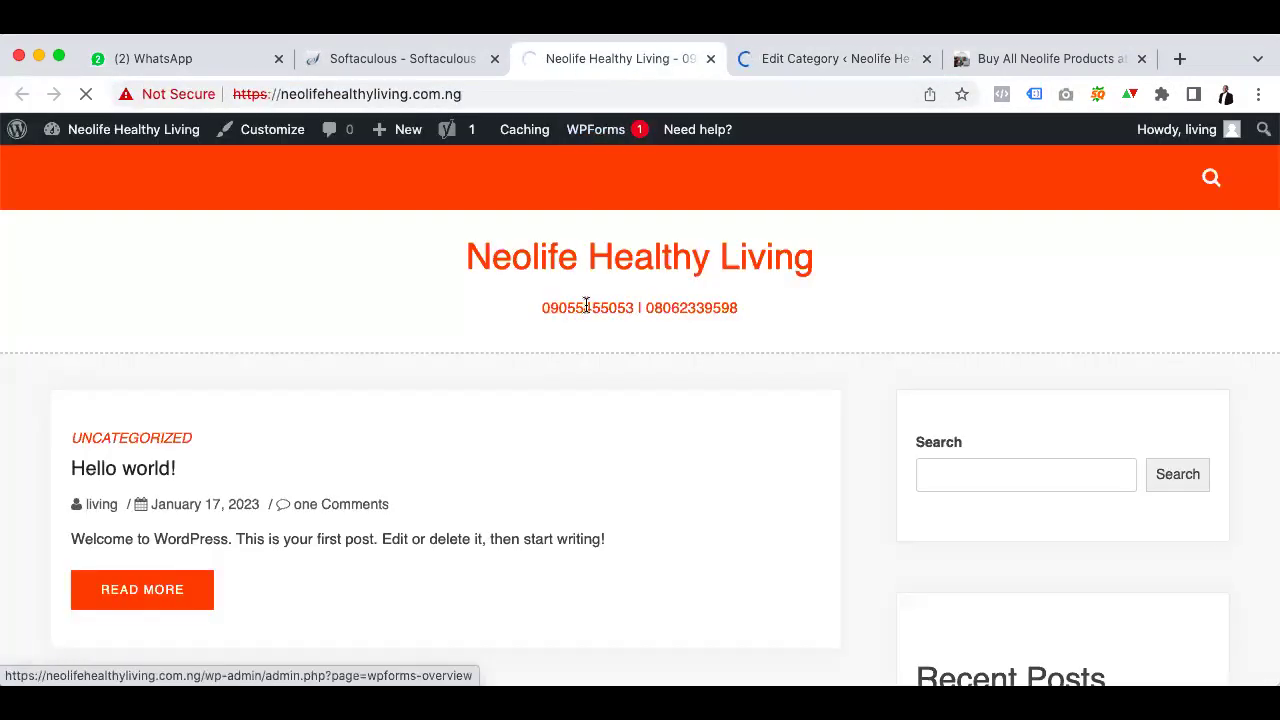
pyautogui.click(356, 97)
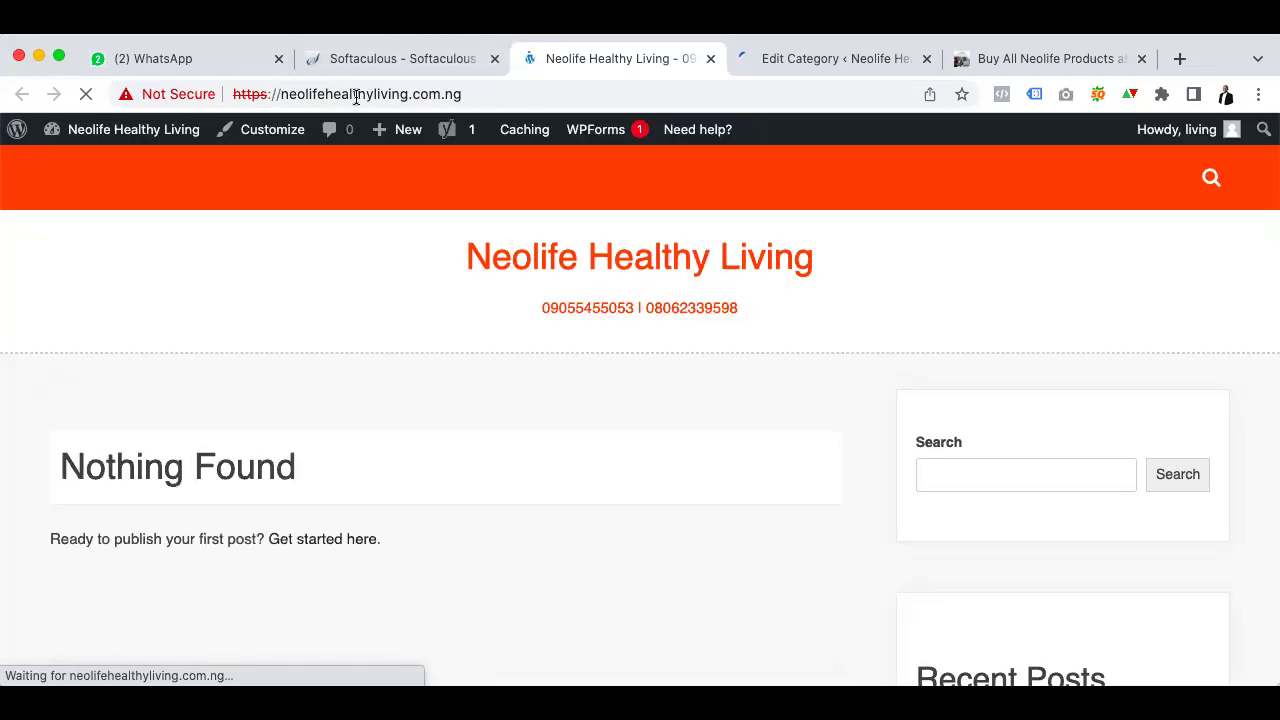
pyautogui.scroll(-5, 327, 556)
pyautogui.scroll(5, 327, 556)
pyautogui.scroll(-1, 327, 565)
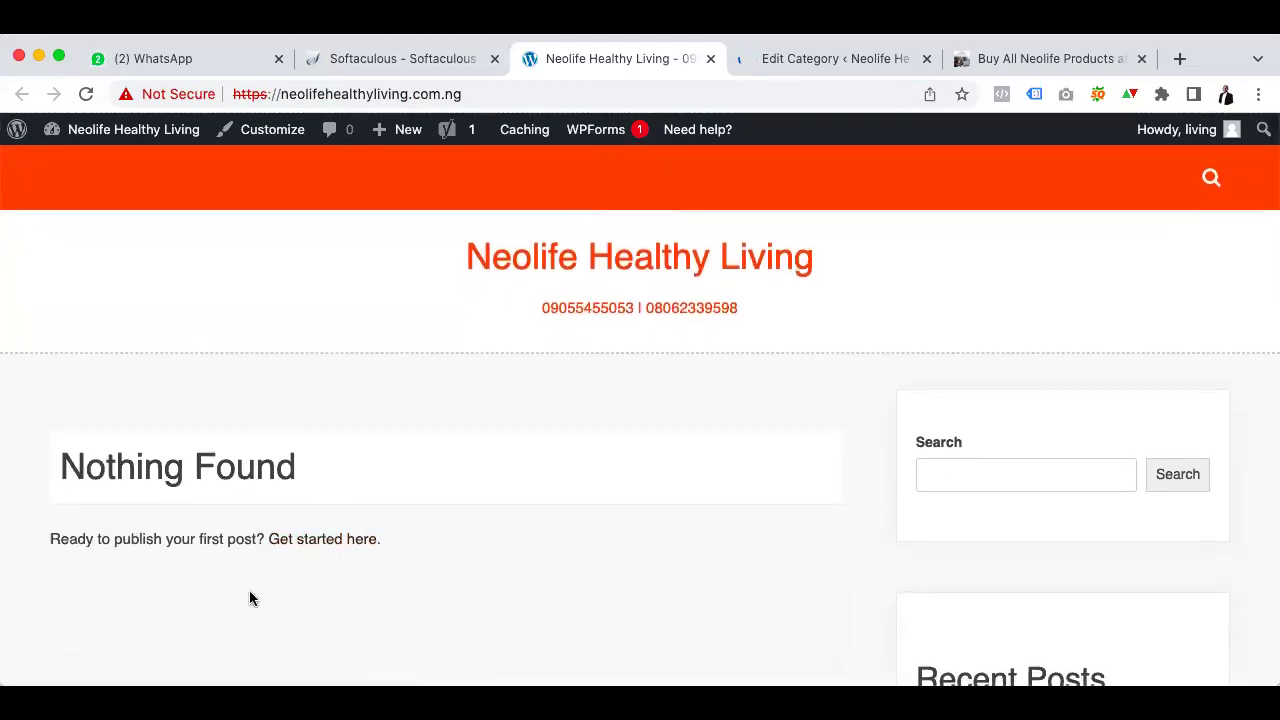
# Return to the category edit page and rename the Uncategorized category to NeoLife Update
pyautogui.click(843, 64)
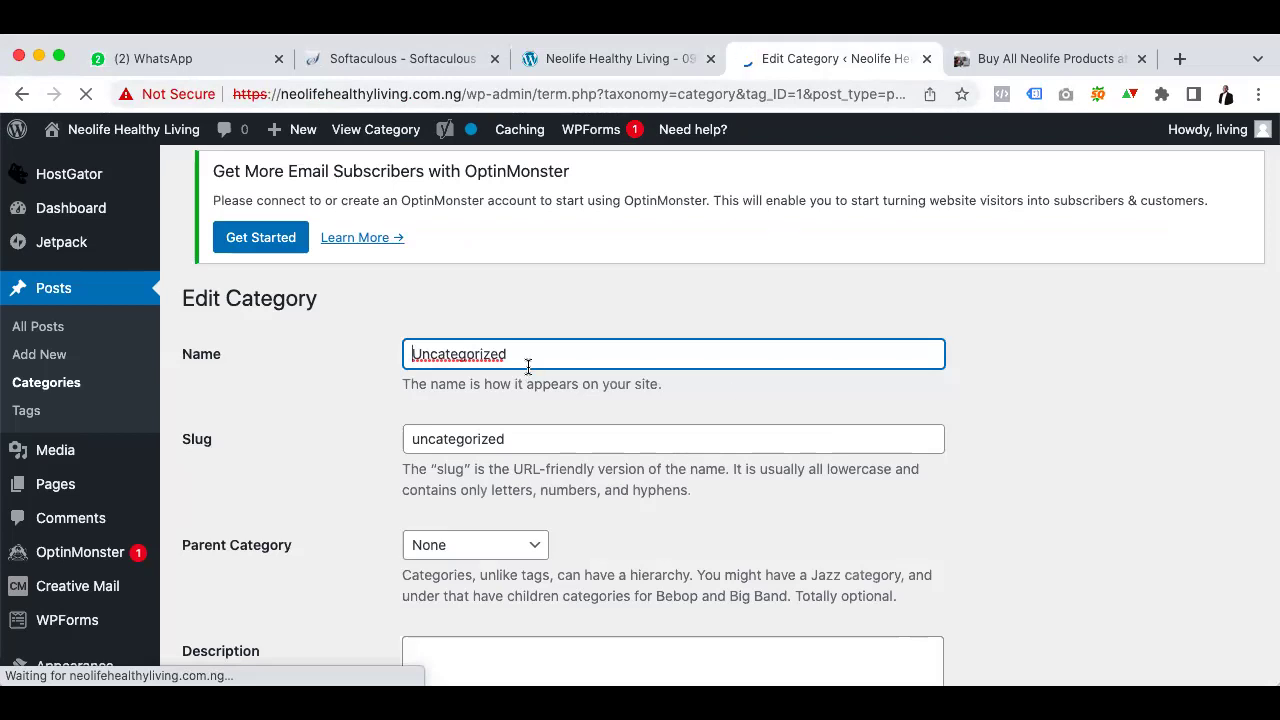
pyautogui.moveTo(528, 366); pyautogui.dragTo(350, 350)
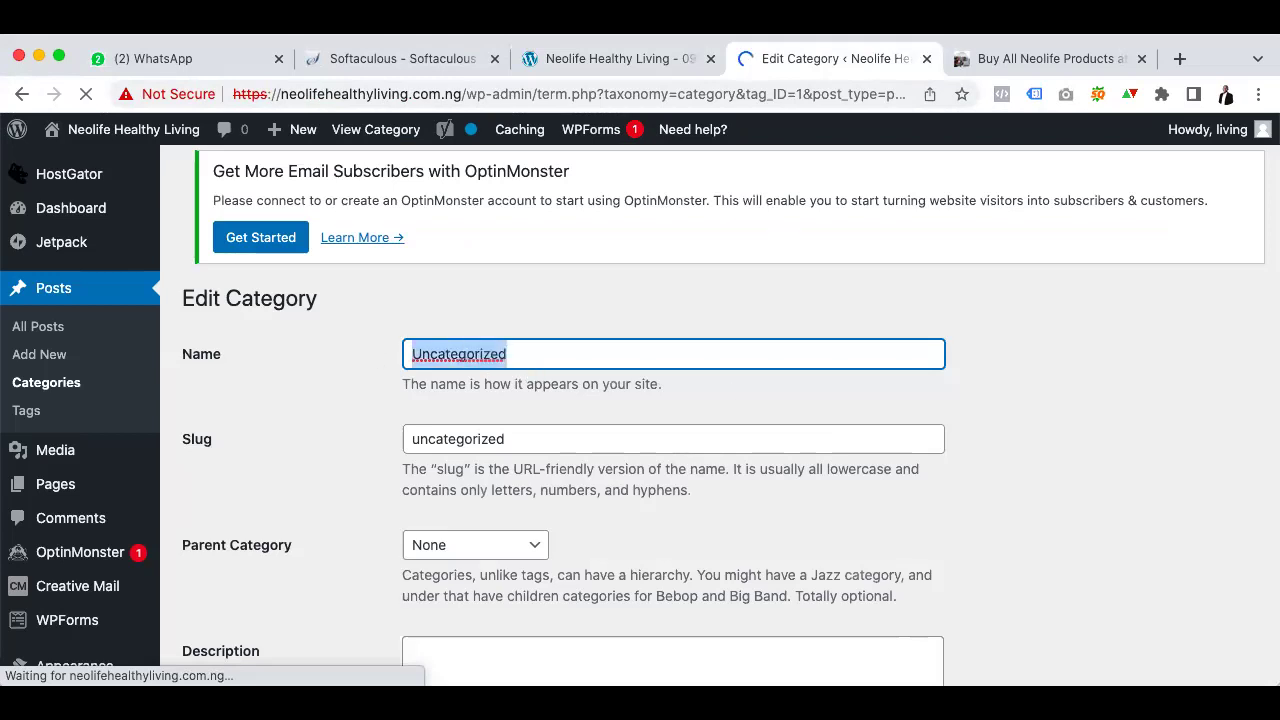
pyautogui.write('Neolife')
pyautogui.press('BackSpace')
pyautogui.press('BackSpace')
pyautogui.press('BackSpace')
pyautogui.press('BackSpace')
pyautogui.write('Li')
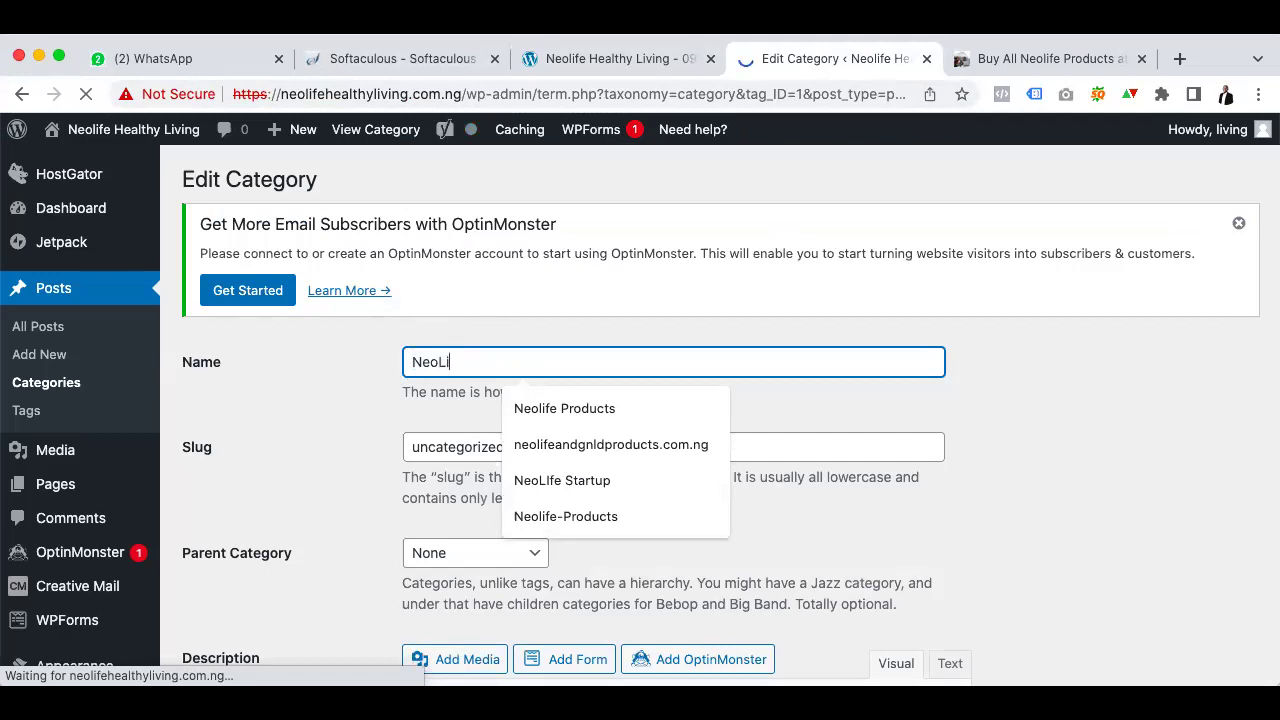
pyautogui.write('fe Update')
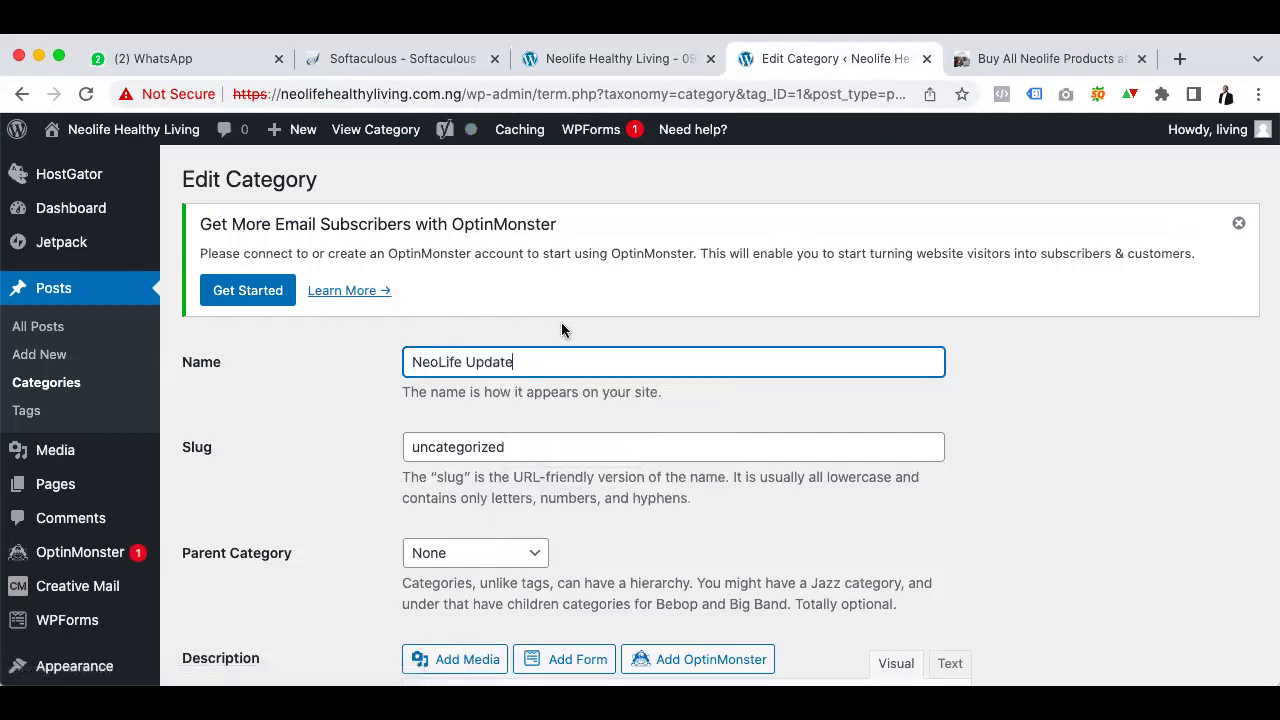
# Replace the category's slug with NeoLife Update and save the category
pyautogui.moveTo(520, 362); pyautogui.dragTo(368, 364)
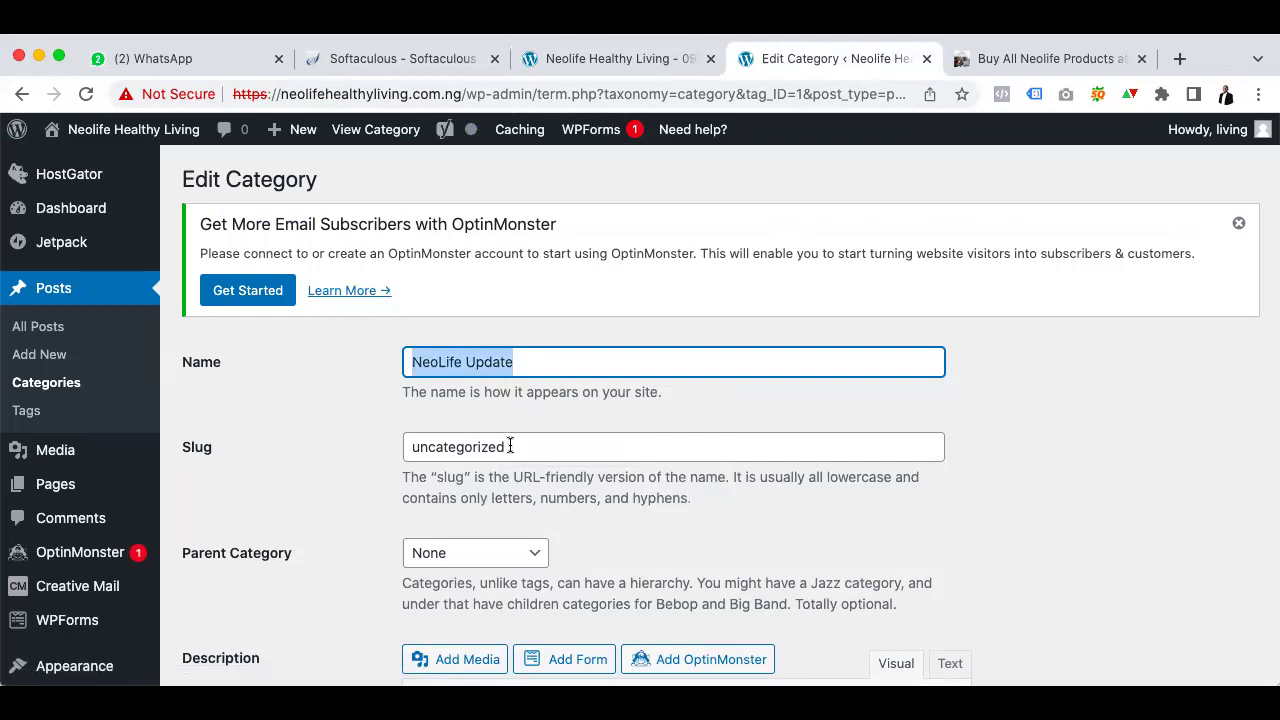
pyautogui.moveTo(510, 446); pyautogui.dragTo(369, 446)
pyautogui.press('cmd+v')
pyautogui.scroll(-5, 550, 479)
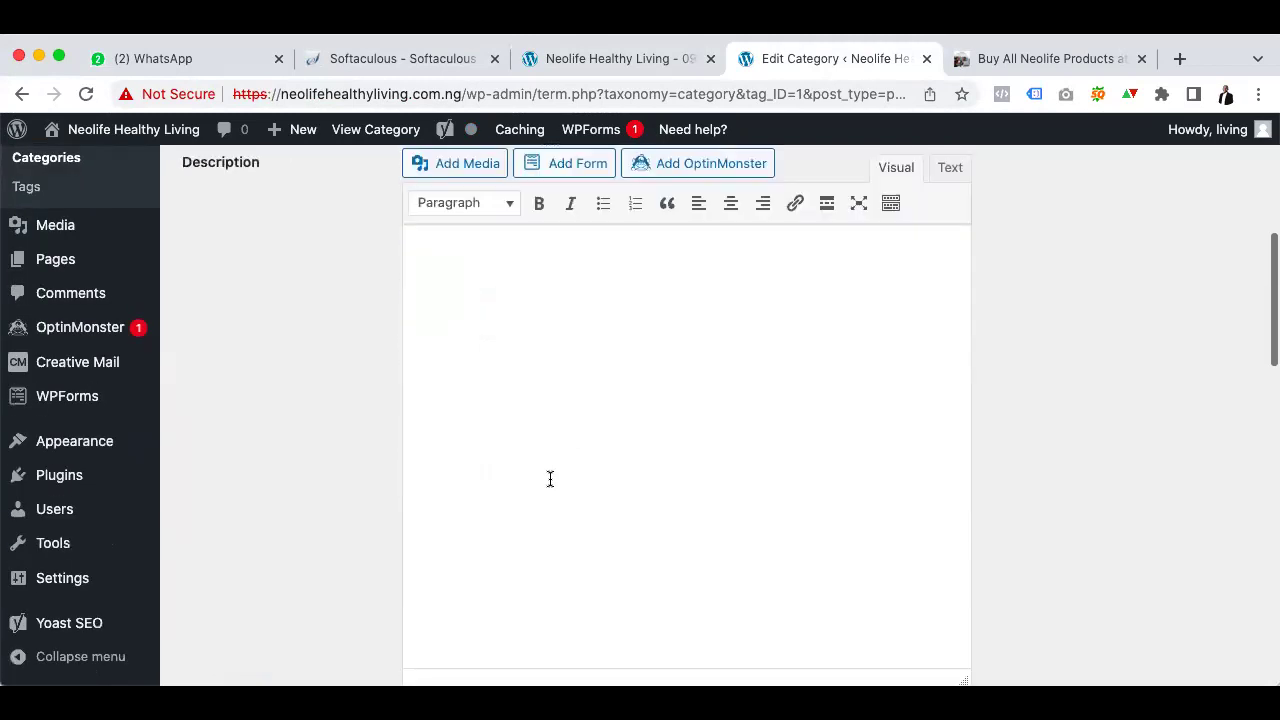
pyautogui.scroll(3, 550, 480)
pyautogui.scroll(-15, 549, 477)
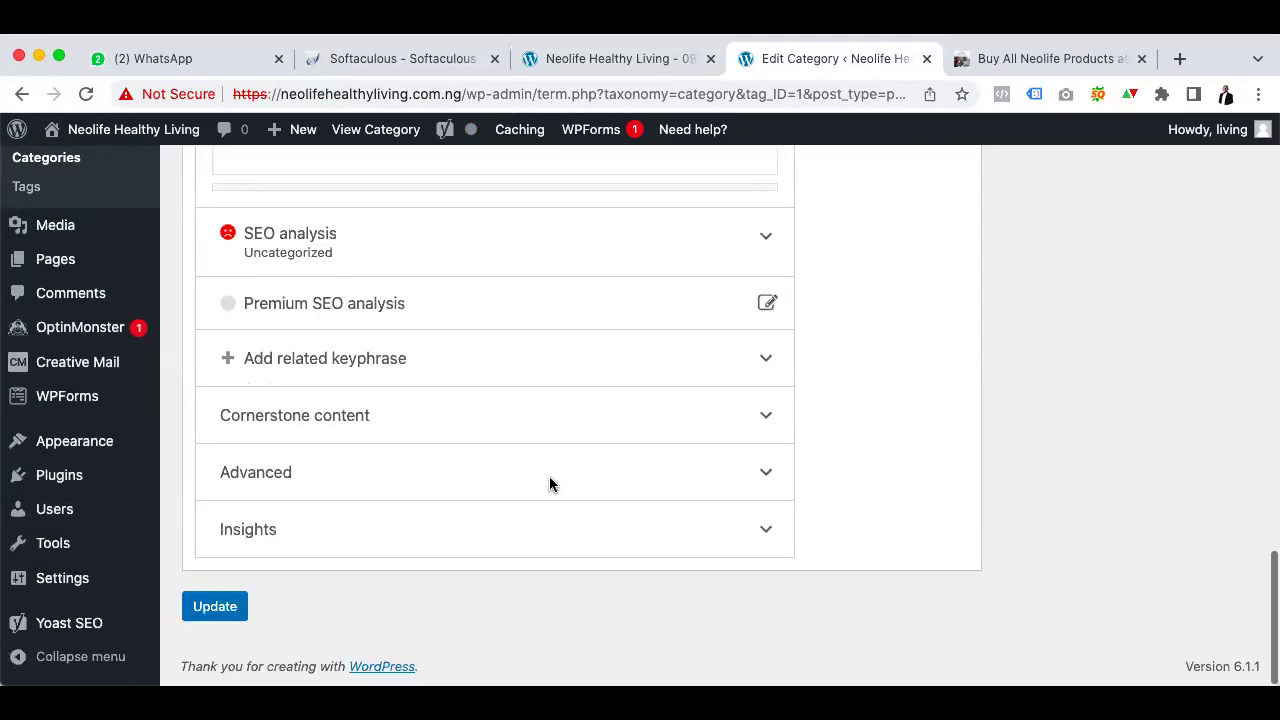
pyautogui.click(217, 615)
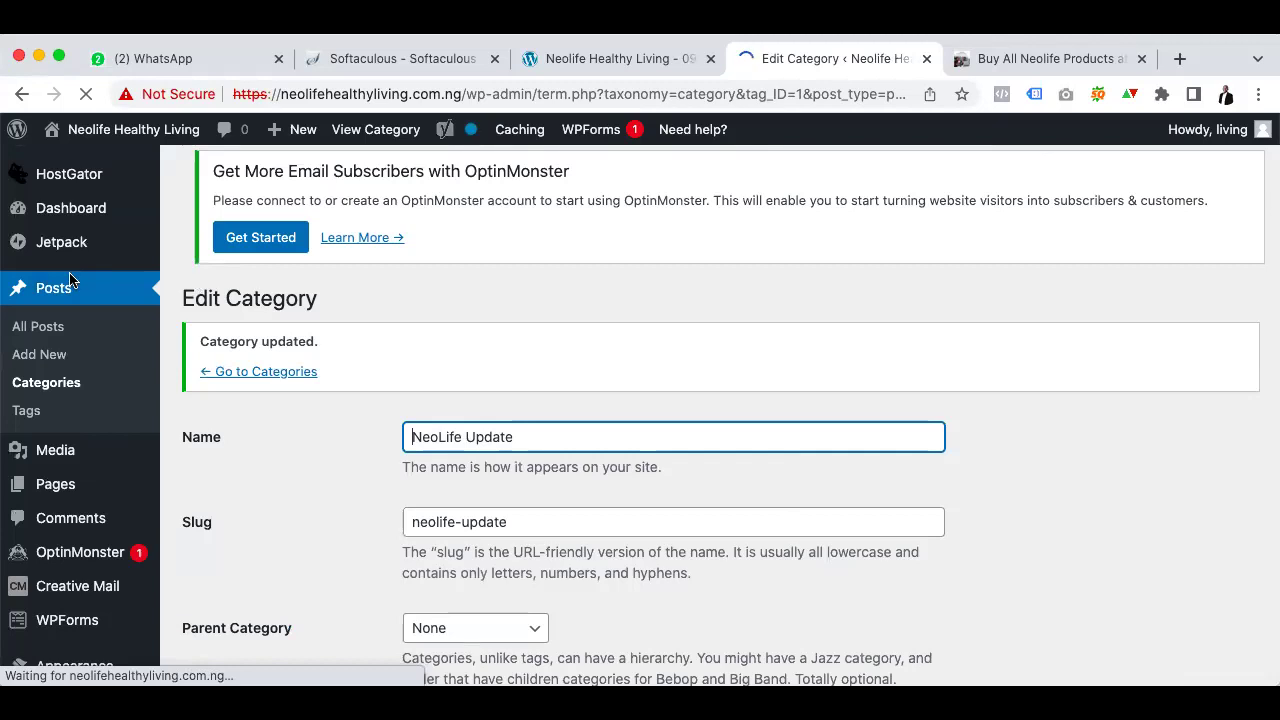
pyautogui.scroll(-3, 65, 472)
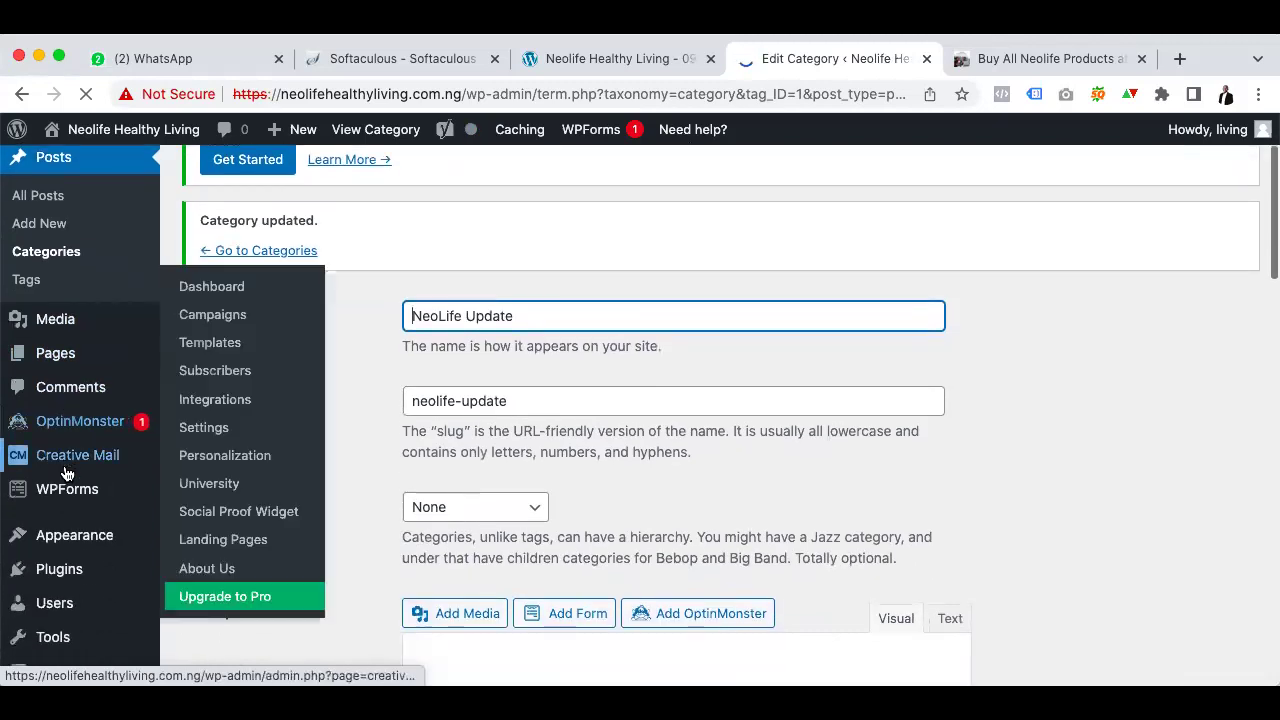
pyautogui.scroll(-2, 60, 580)
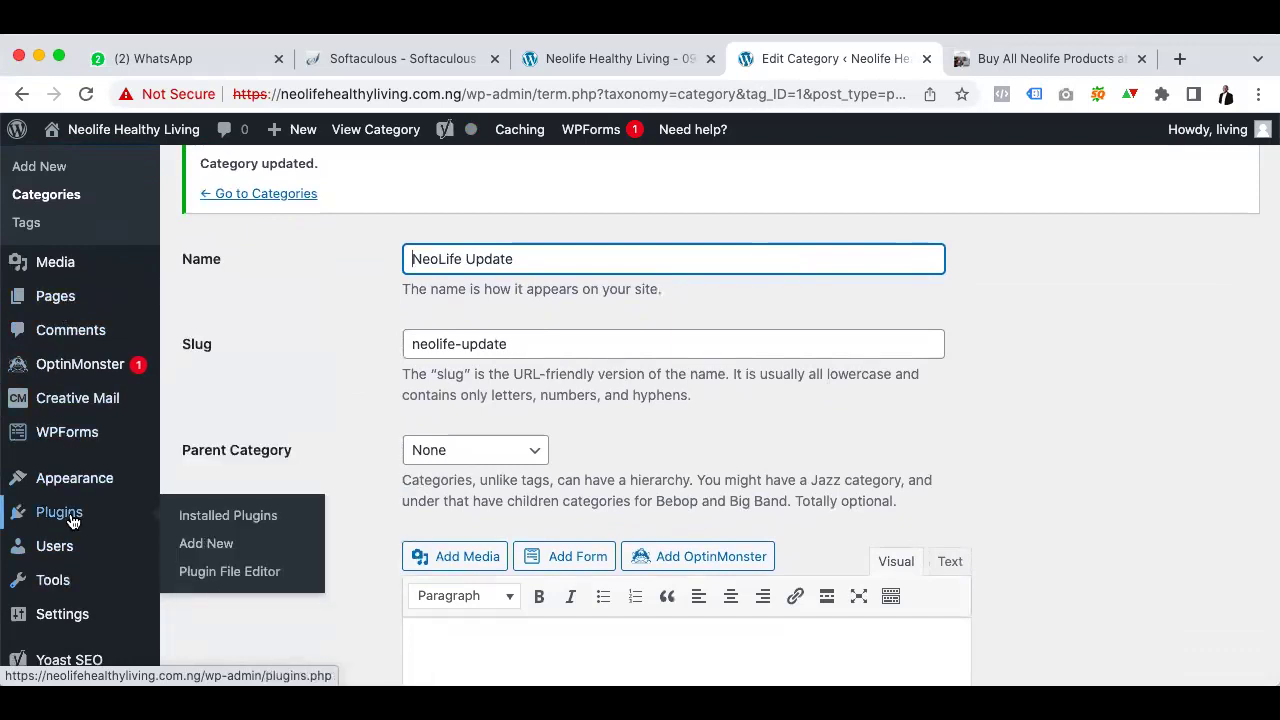
# Start a new page in WordPress, close the Softaculous installation tab and return to the new page
pyautogui.moveTo(80, 495)
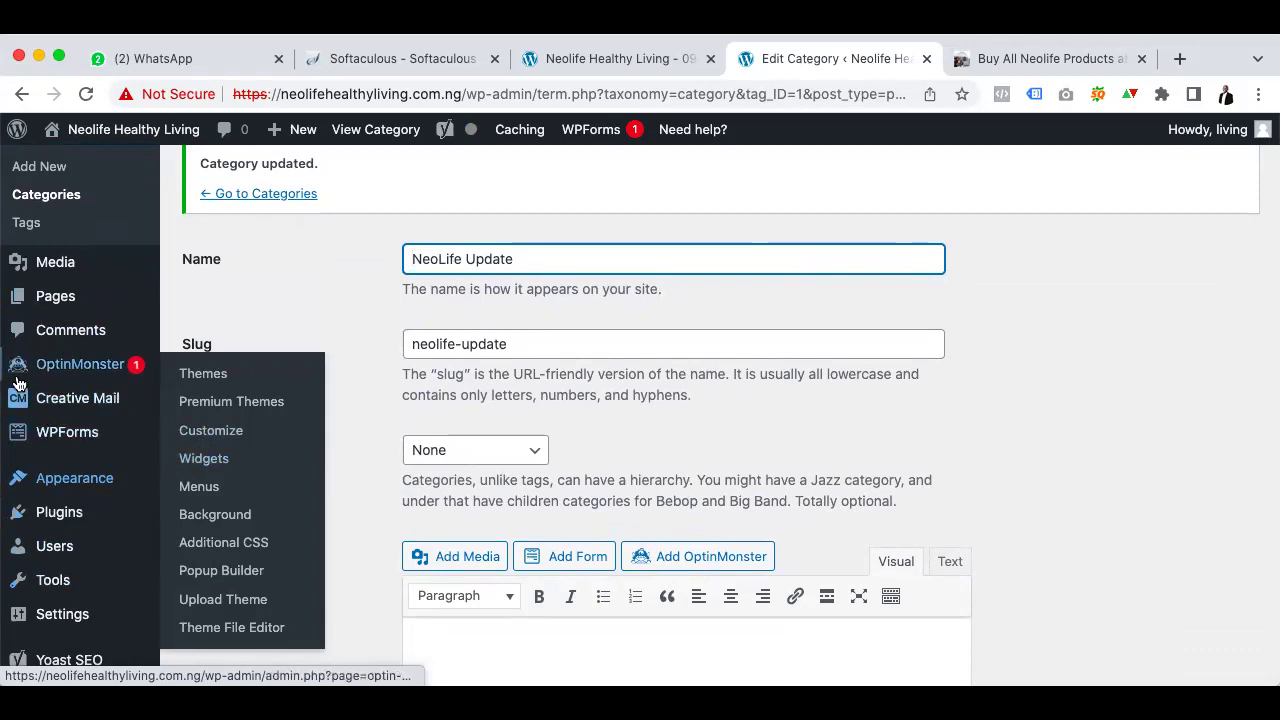
pyautogui.scroll(2, 75, 365)
pyautogui.moveTo(57, 401)
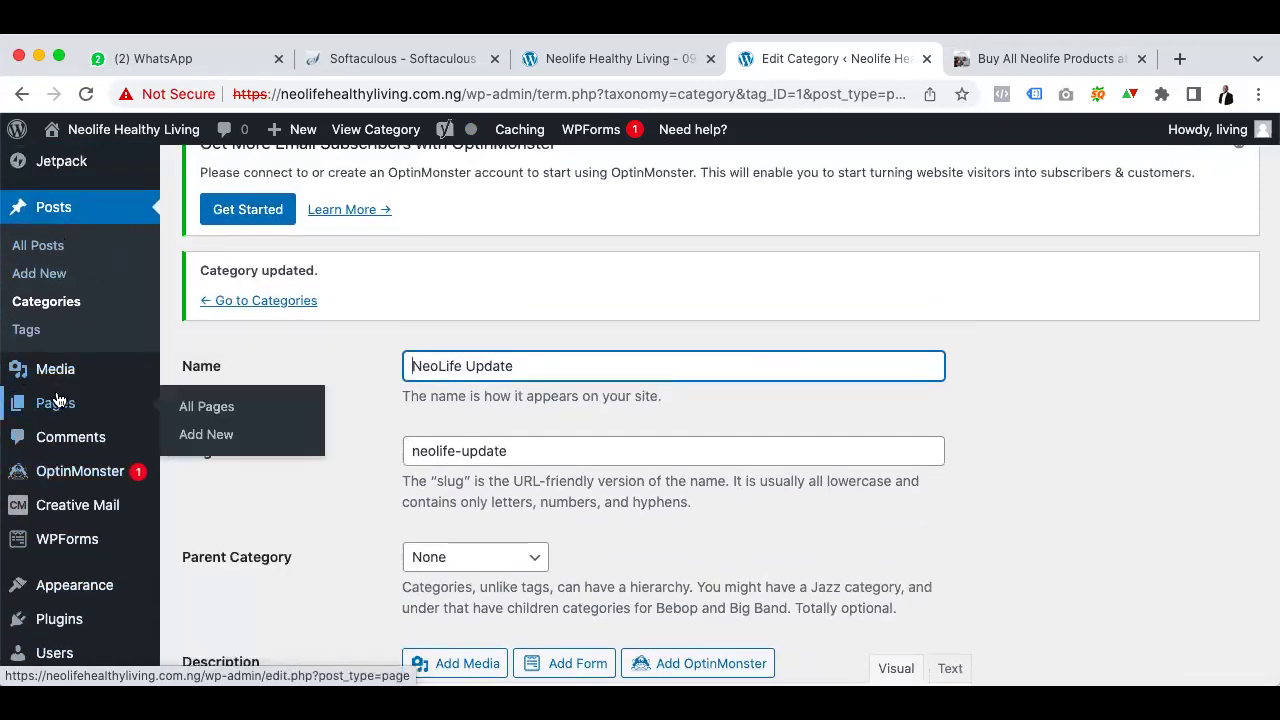
pyautogui.click(197, 438)
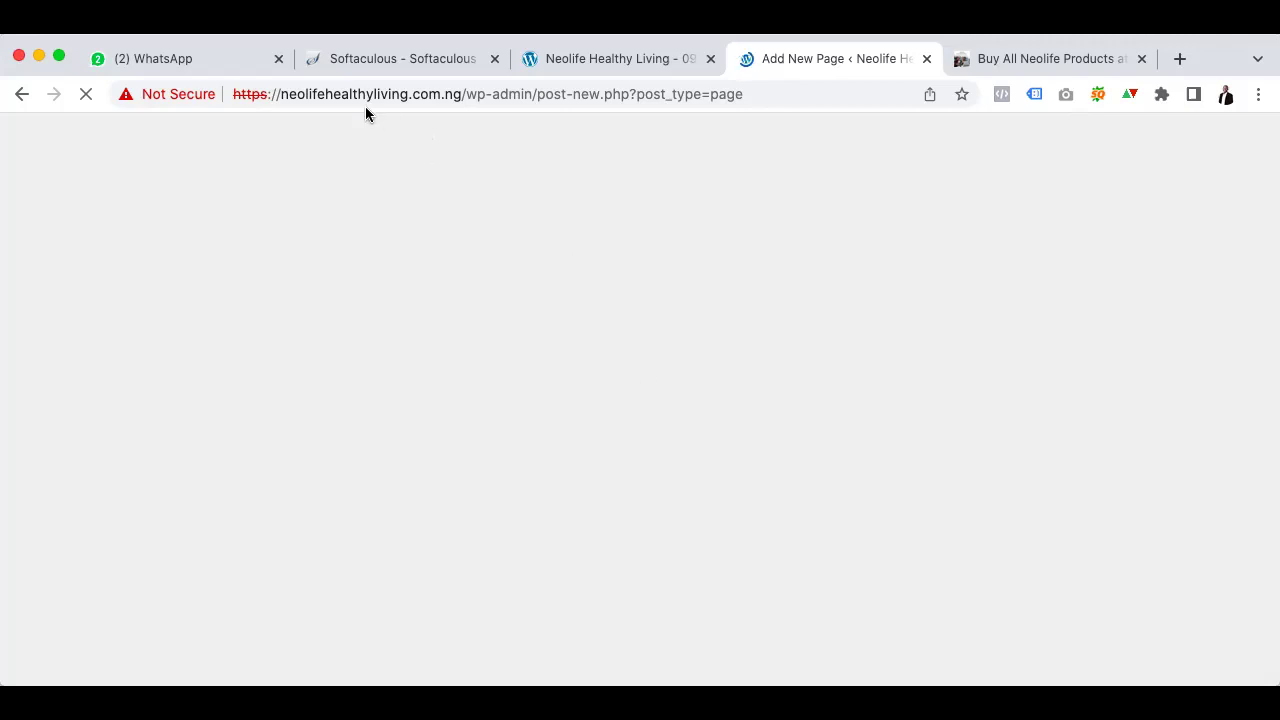
pyautogui.click(397, 66)
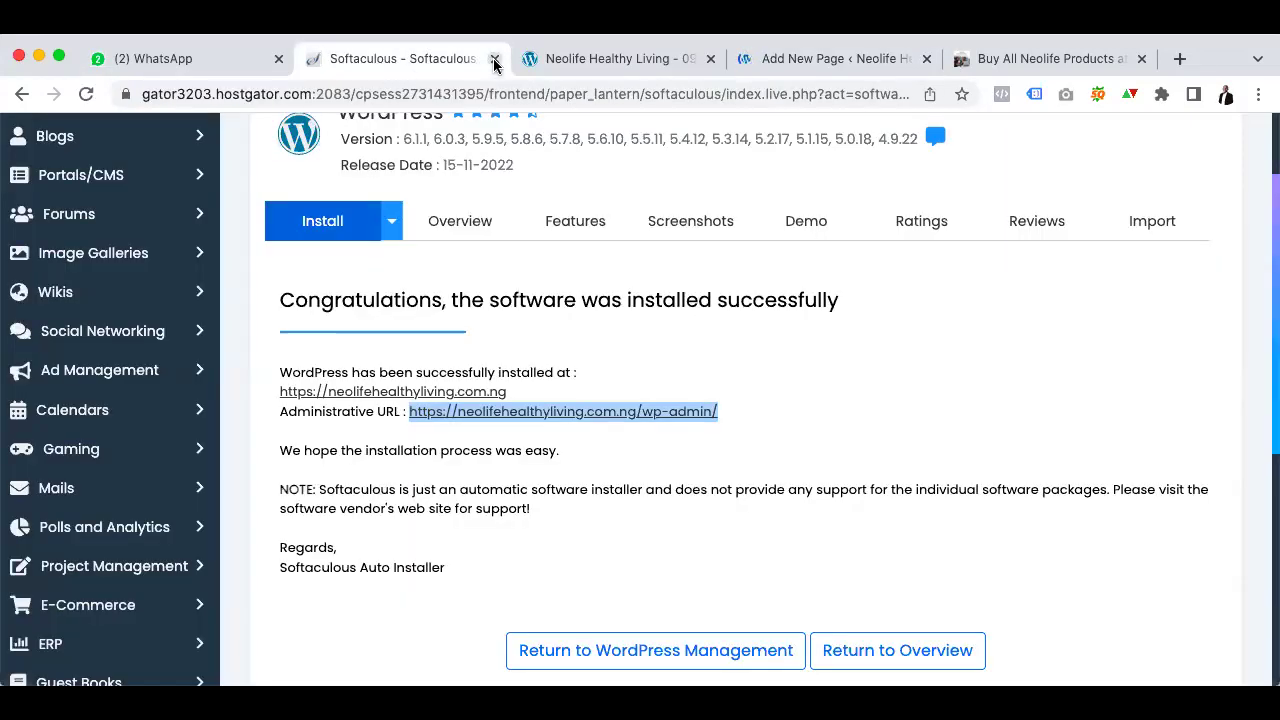
pyautogui.click(494, 59)
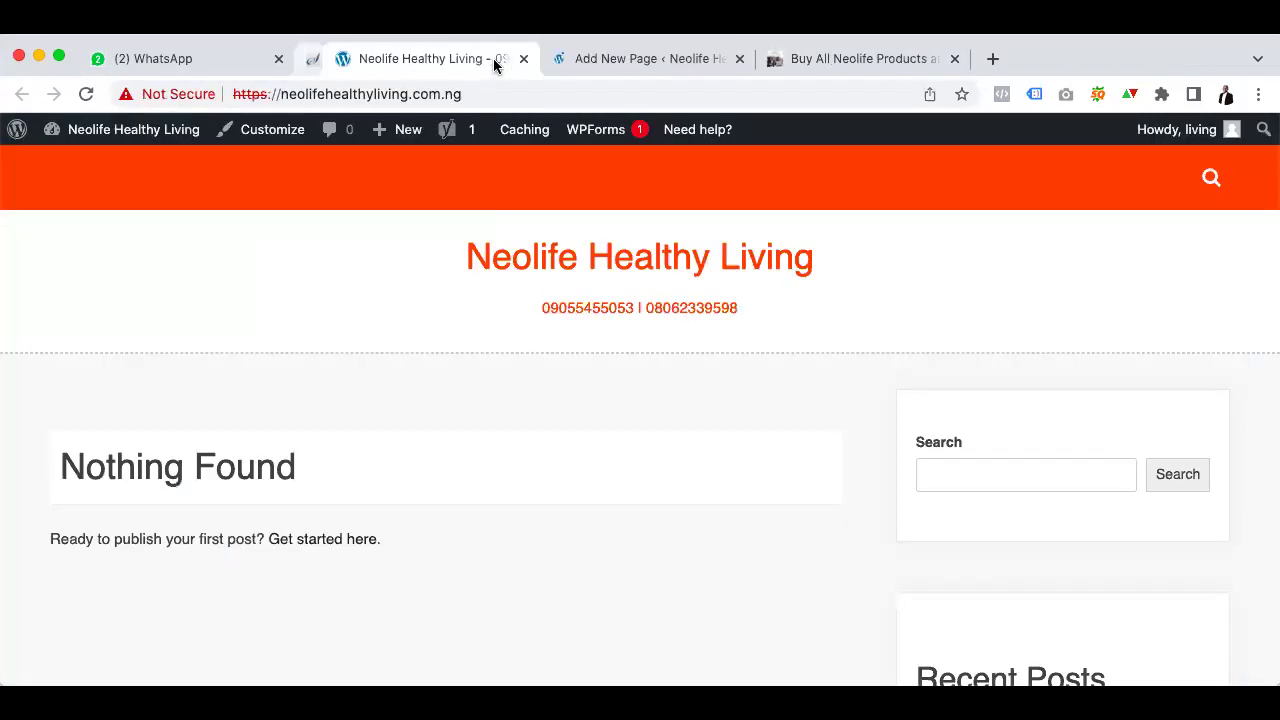
pyautogui.click(619, 60)
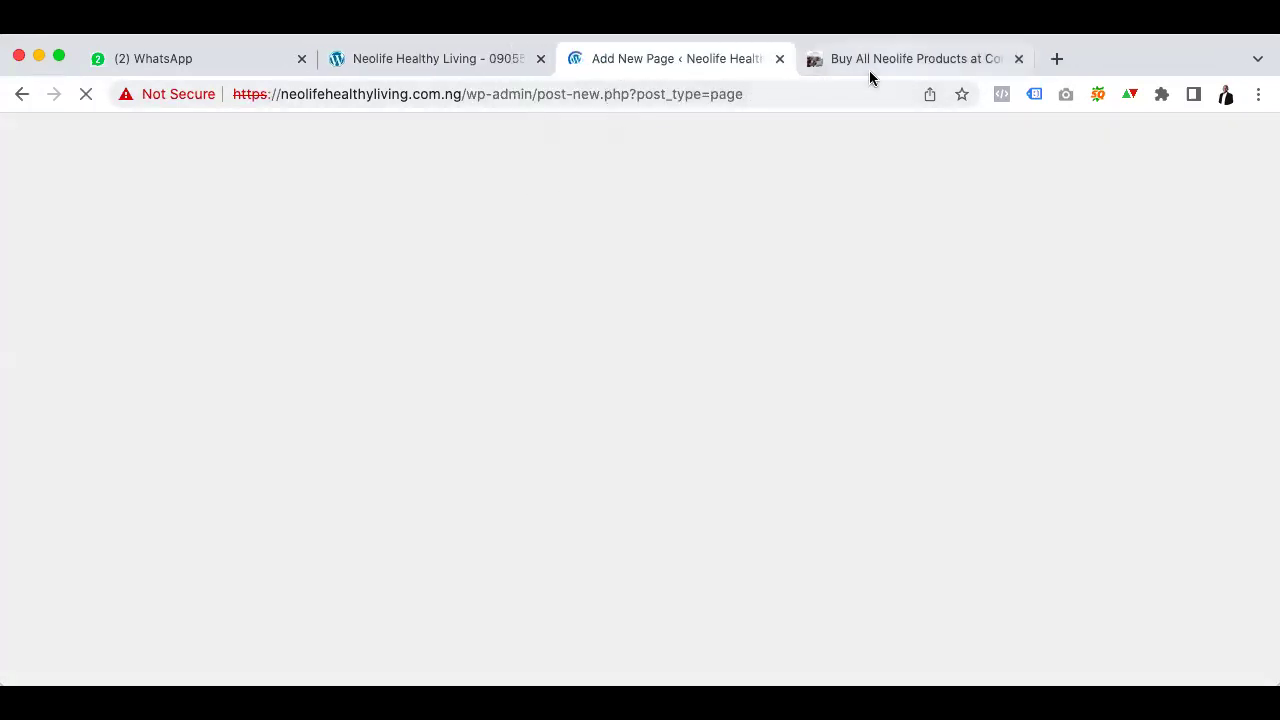
# Examine the reference site's shop menu regions and the content of its About NeoLife page
pyautogui.click(843, 56)
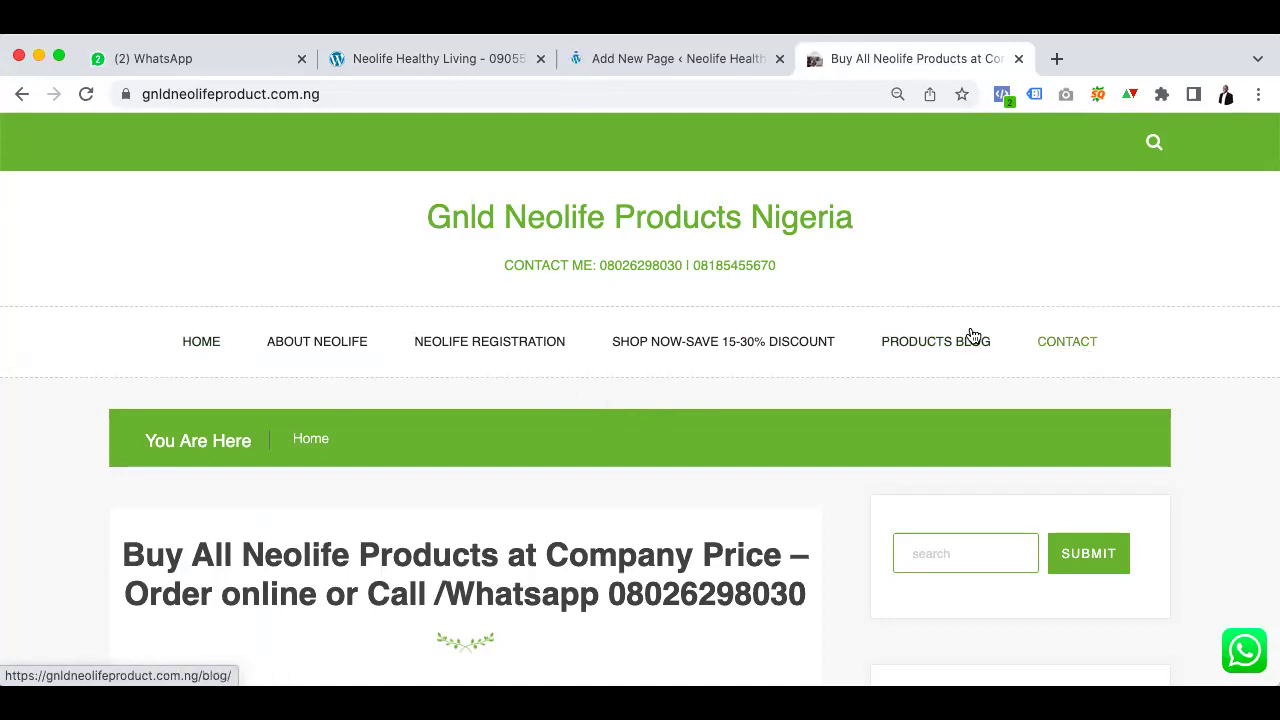
pyautogui.moveTo(766, 343)
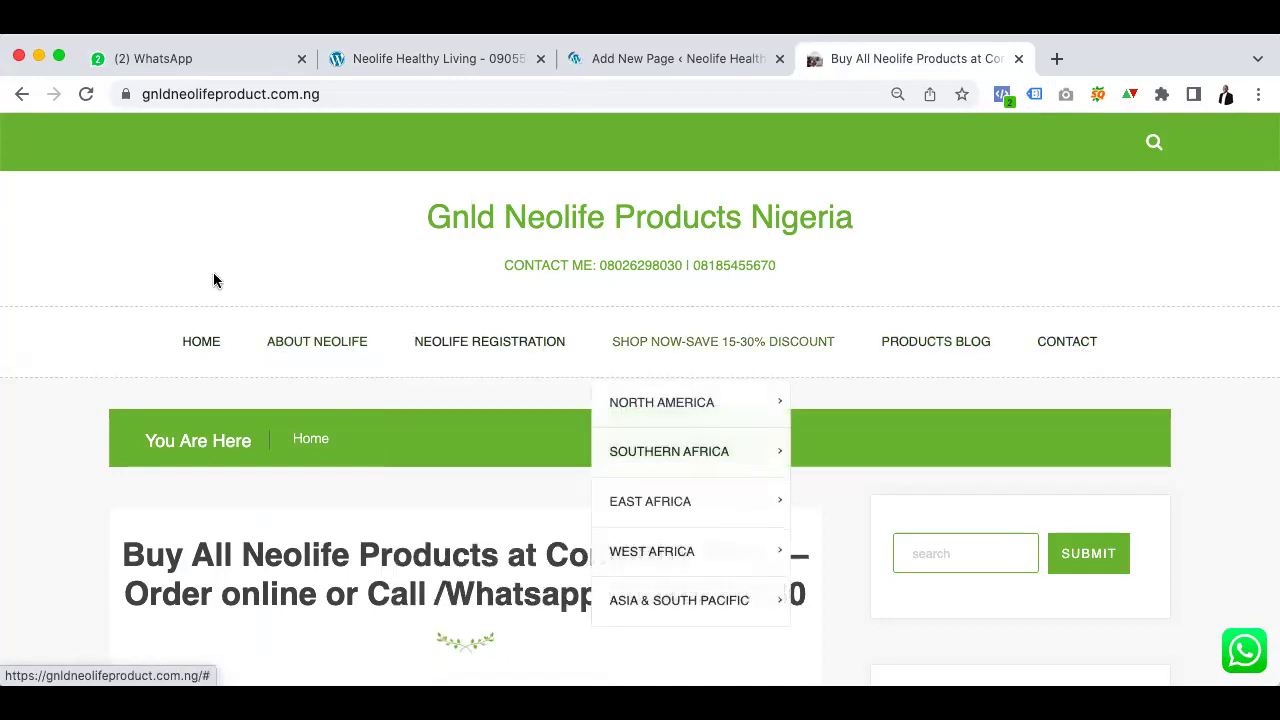
pyautogui.click(326, 348)
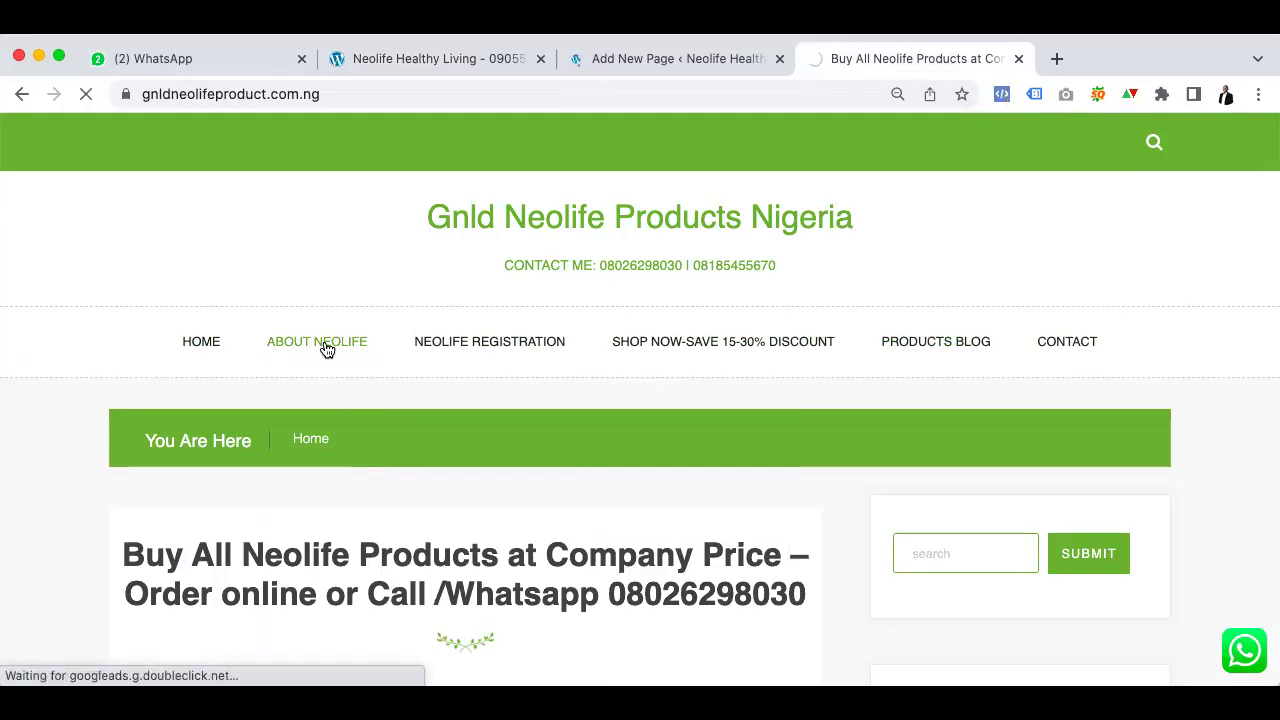
pyautogui.scroll(-10, 326, 348)
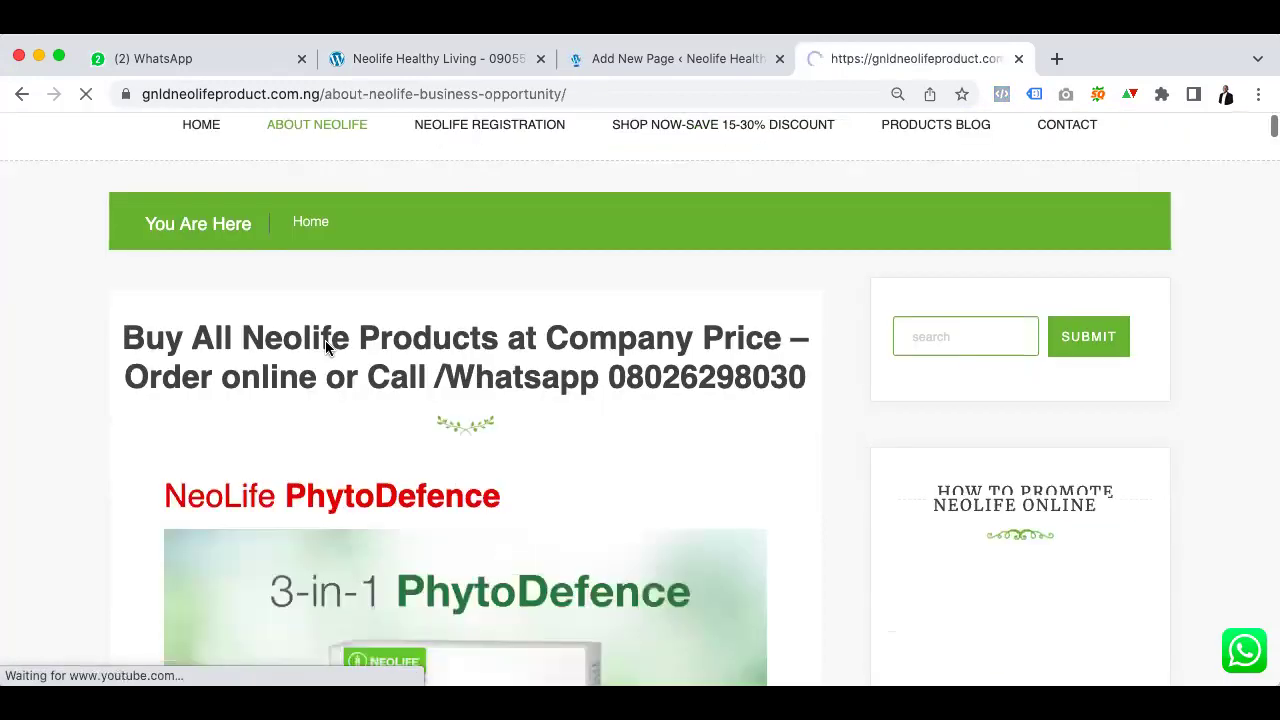
pyautogui.scroll(-10, 355, 457)
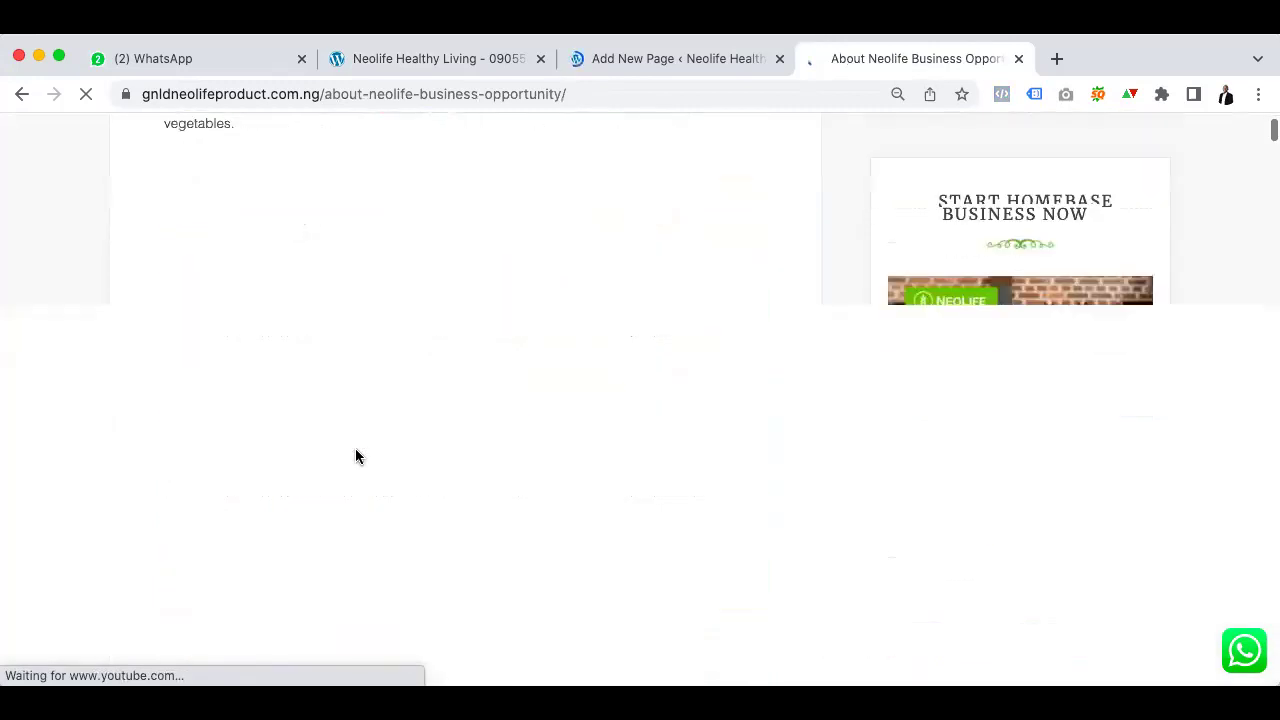
pyautogui.scroll(-15, 355, 457)
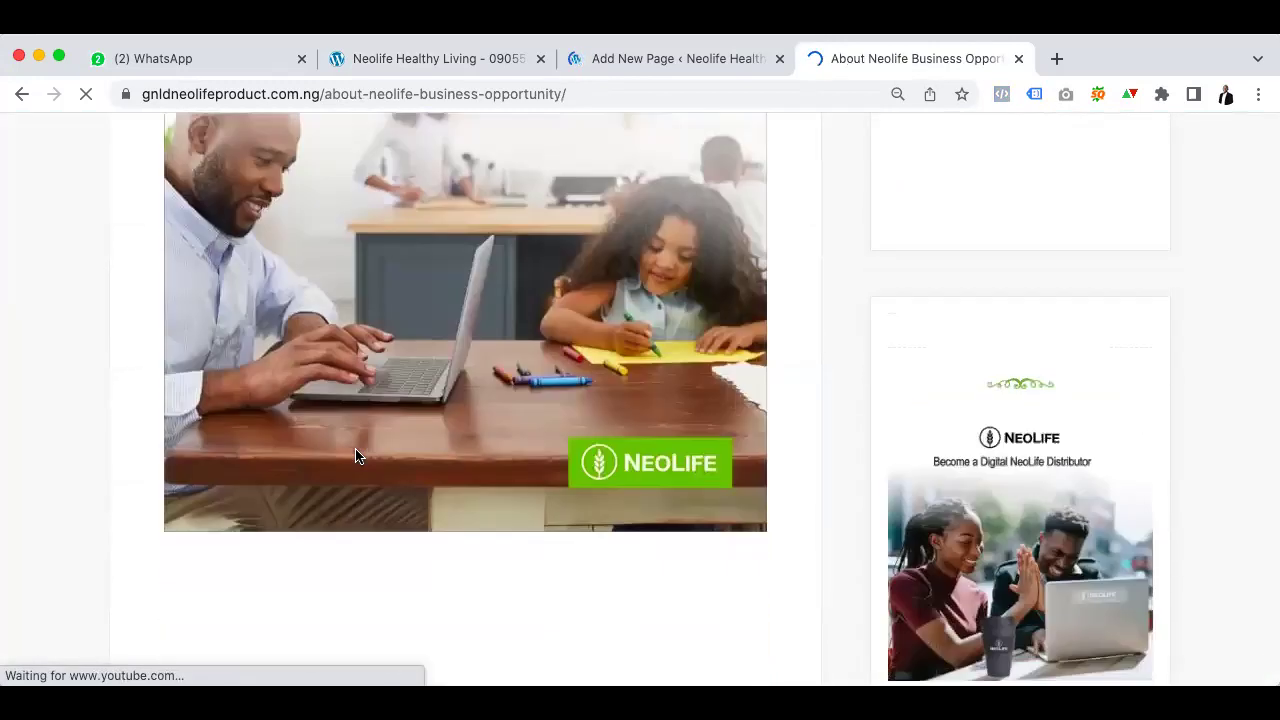
pyautogui.scroll(5, 337, 457)
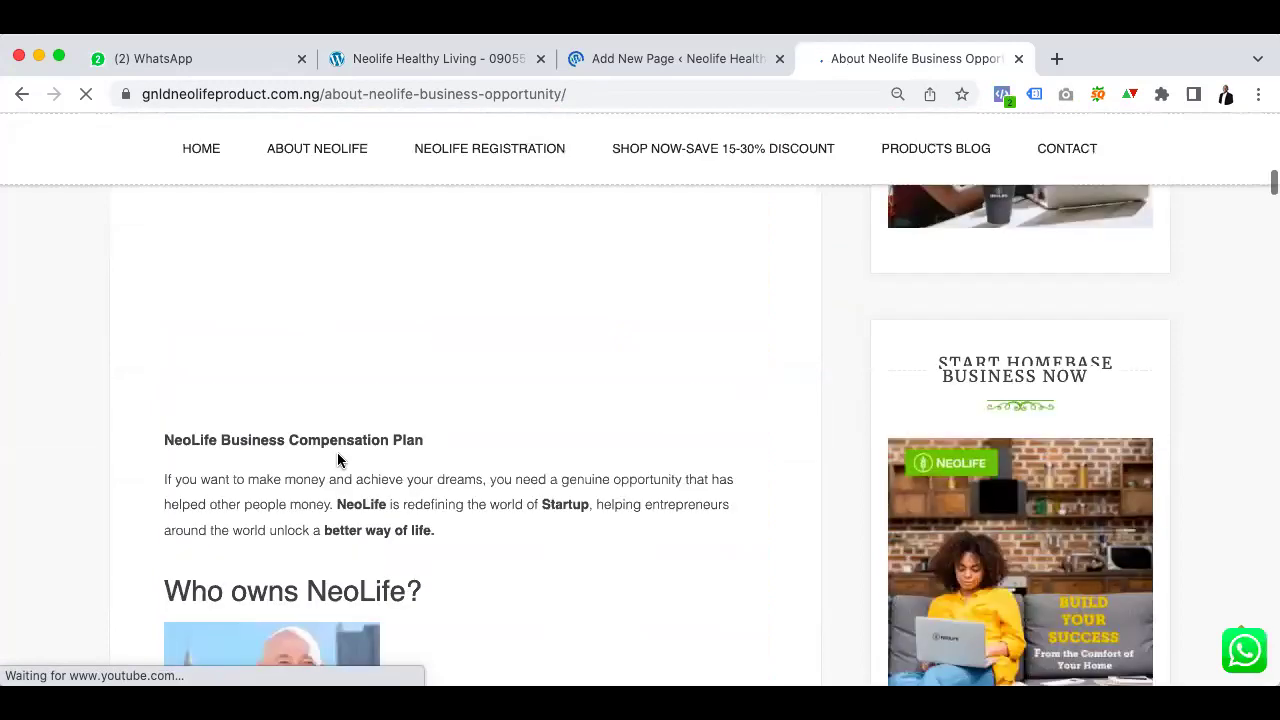
pyautogui.scroll(-5, 306, 386)
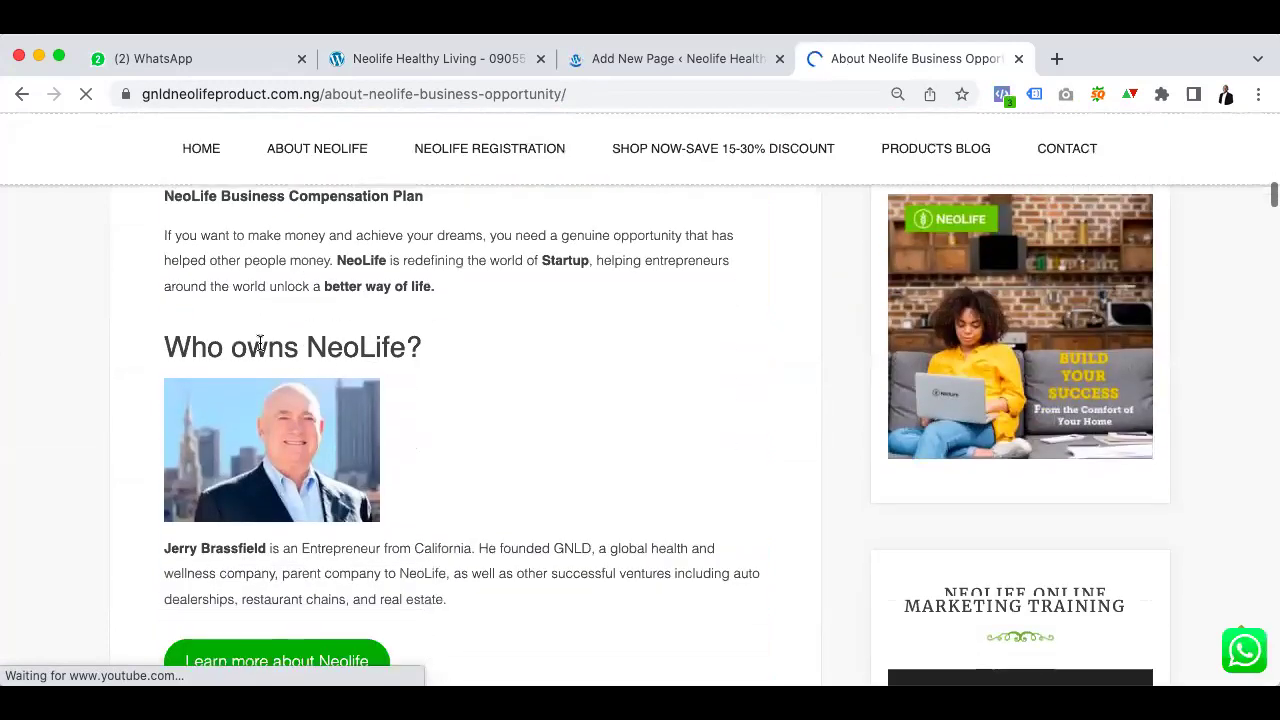
pyautogui.scroll(-3, 284, 497)
pyautogui.scroll(10, 284, 497)
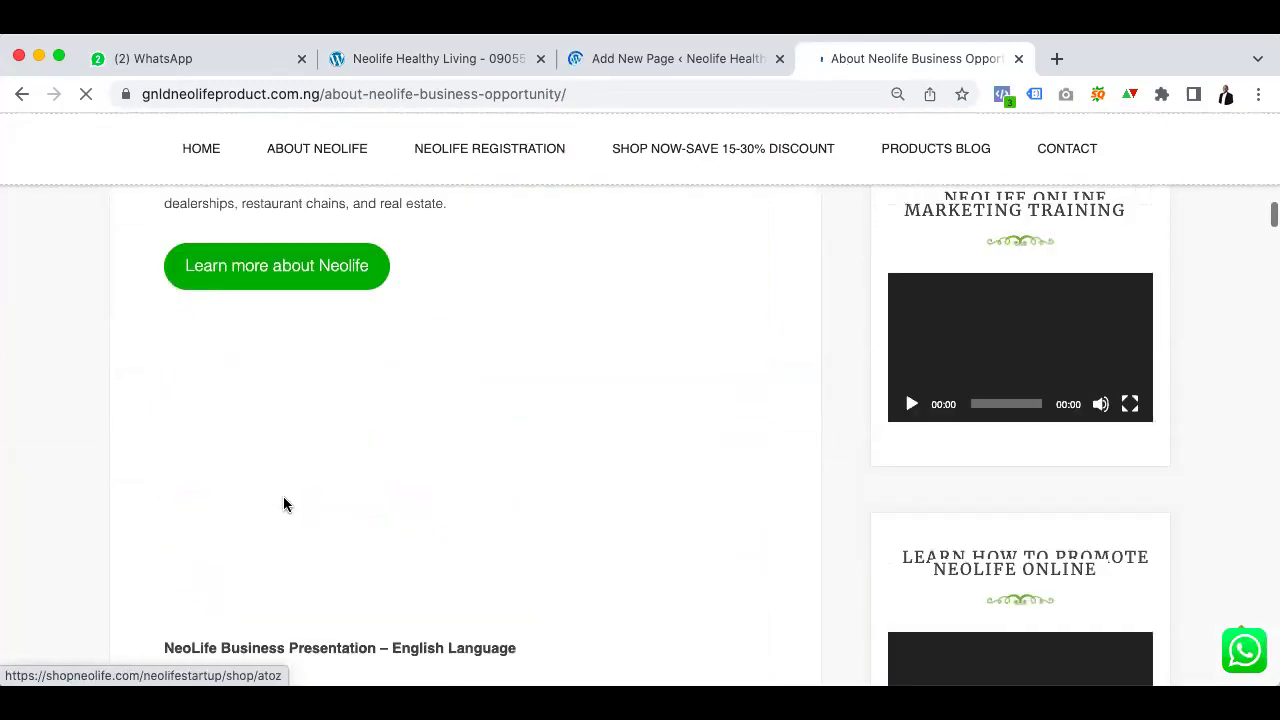
pyautogui.scroll(2, 284, 497)
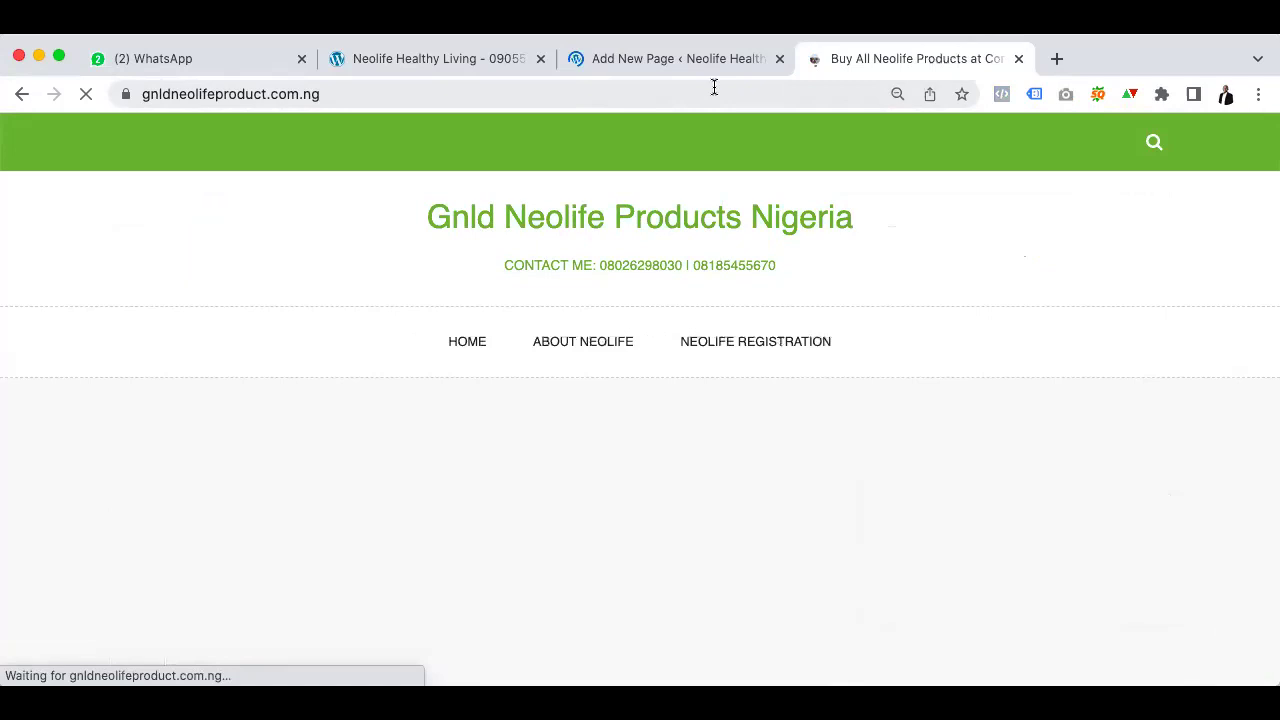
# Return to the new WordPress page, title it Contact and publish it
pyautogui.click(668, 59)
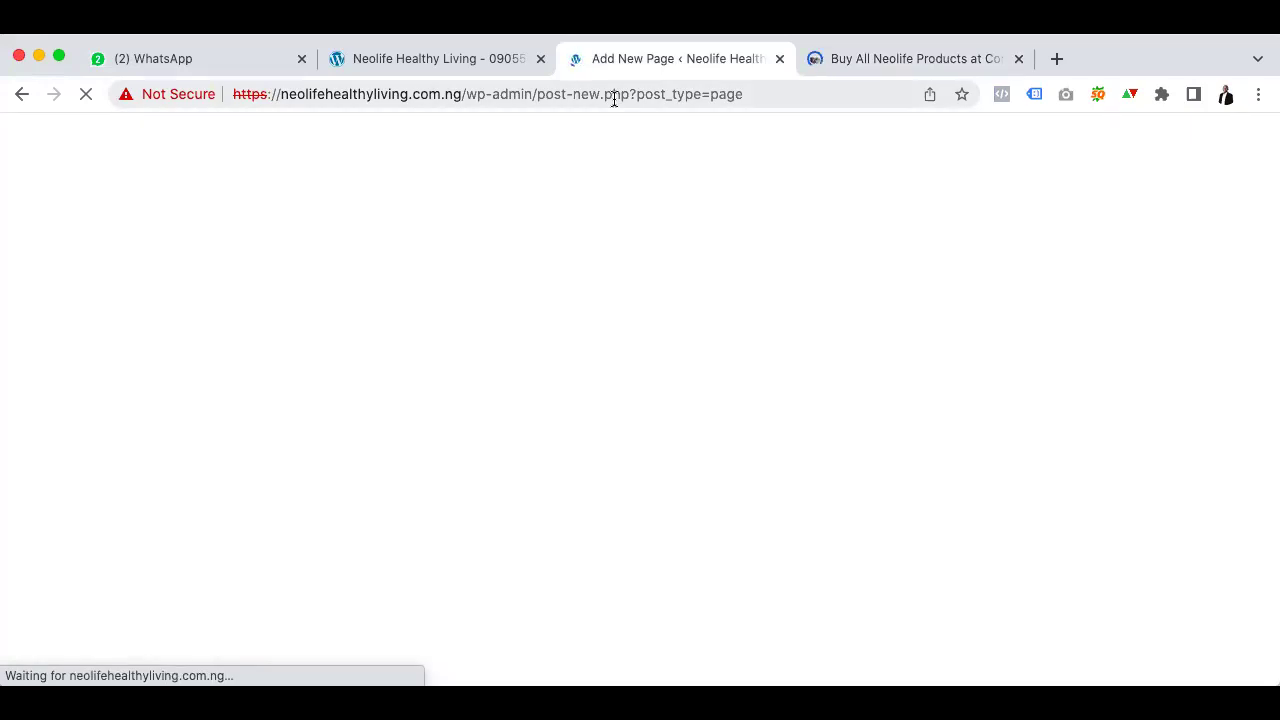
pyautogui.click(614, 94)
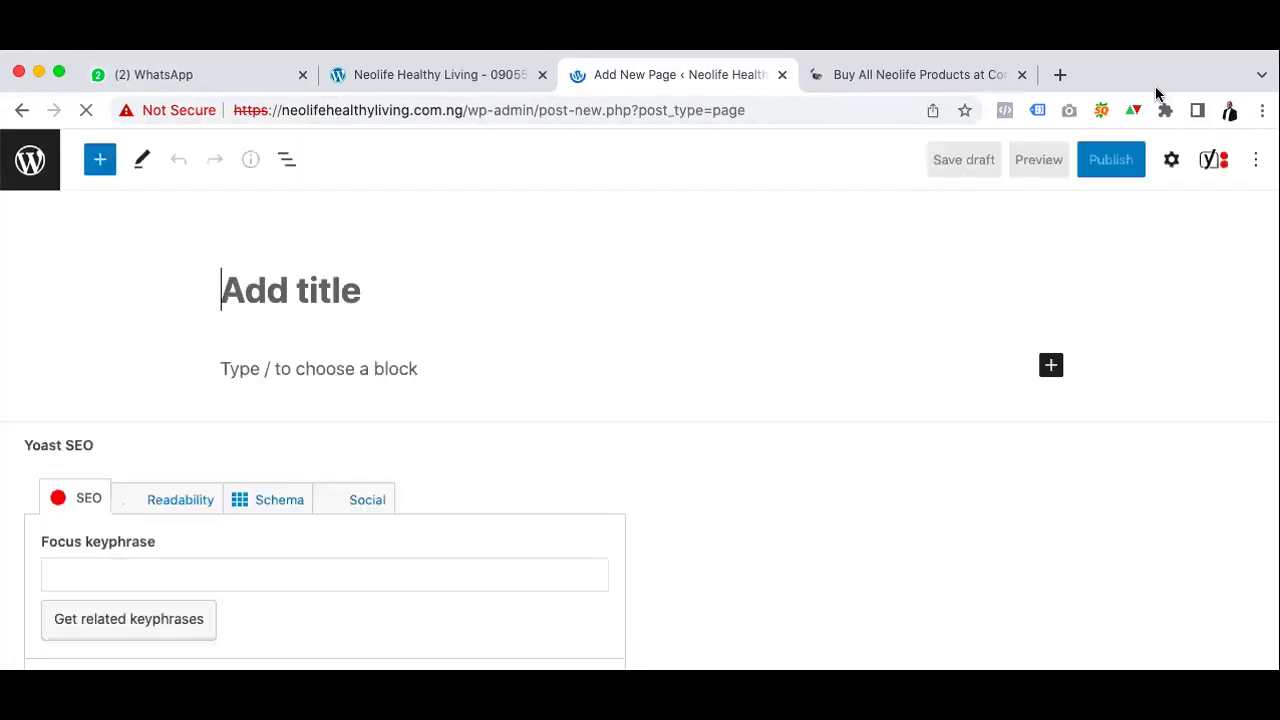
pyautogui.write('C')
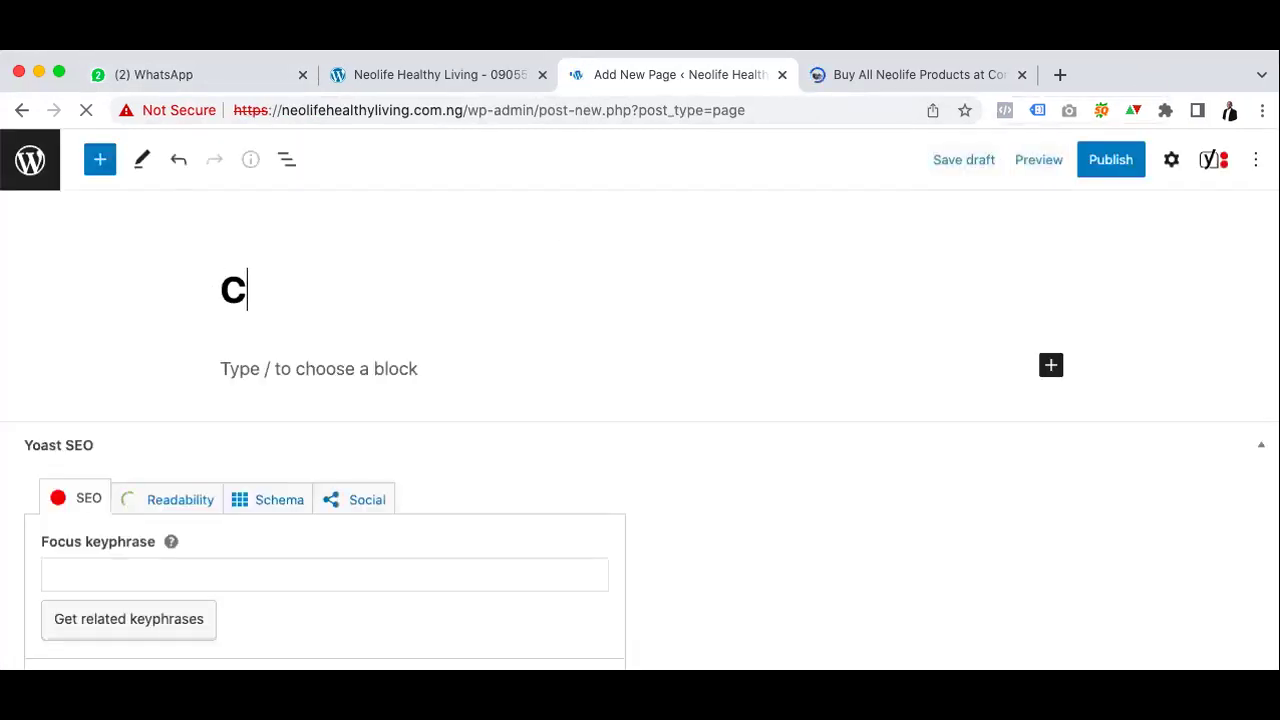
pyautogui.write('onatct')
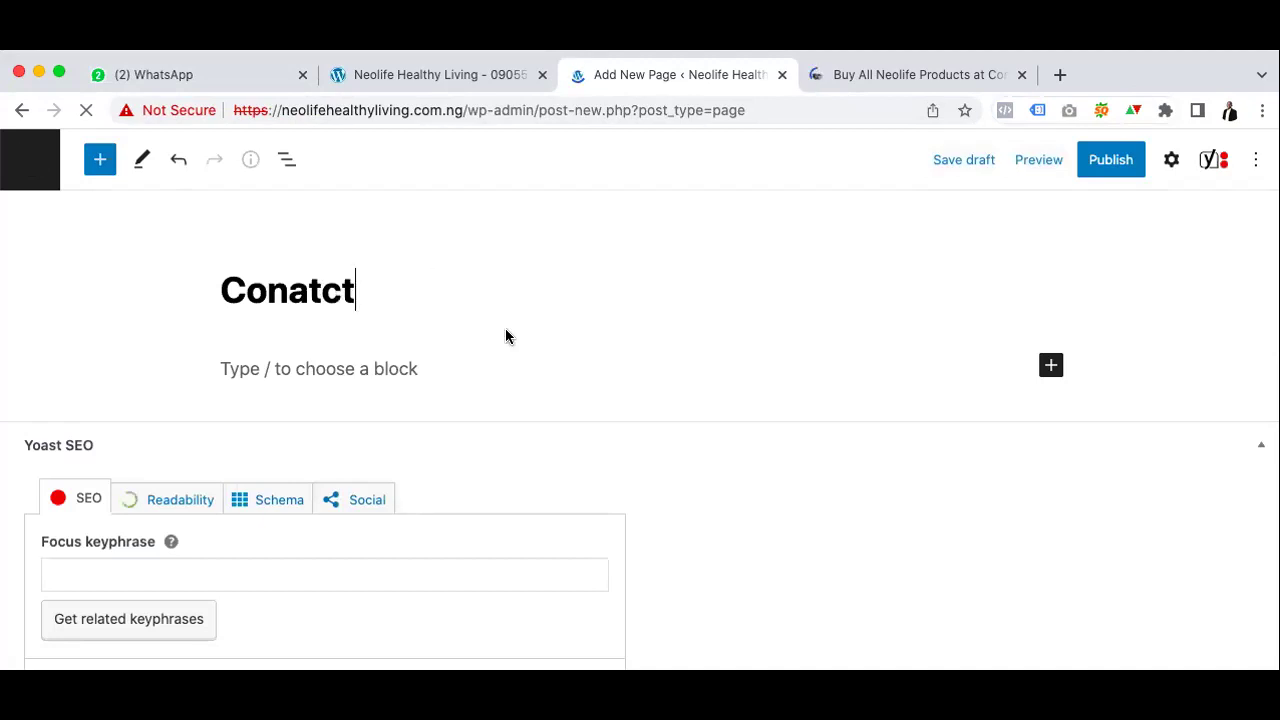
pyautogui.press('BackSpace')
pyautogui.press('BackSpace')
pyautogui.press('BackSpace')
pyautogui.press('BackSpace')
pyautogui.press('BackSpace')
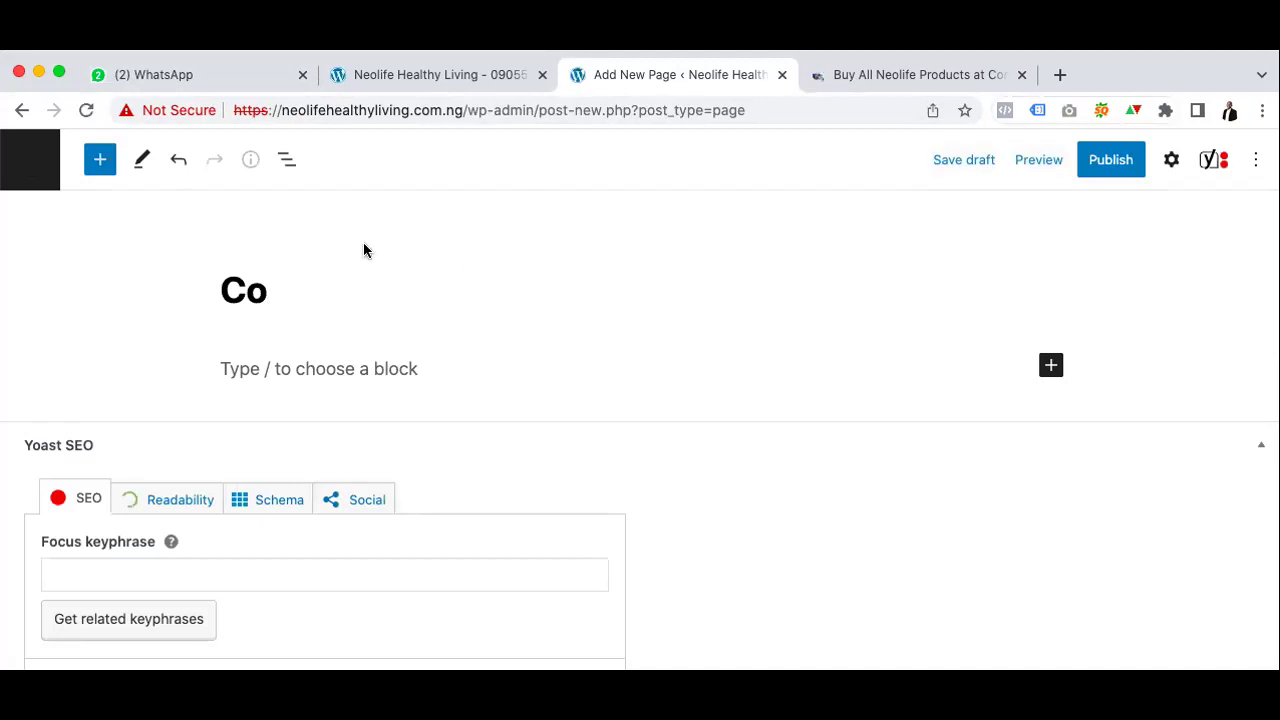
pyautogui.write('ntact')
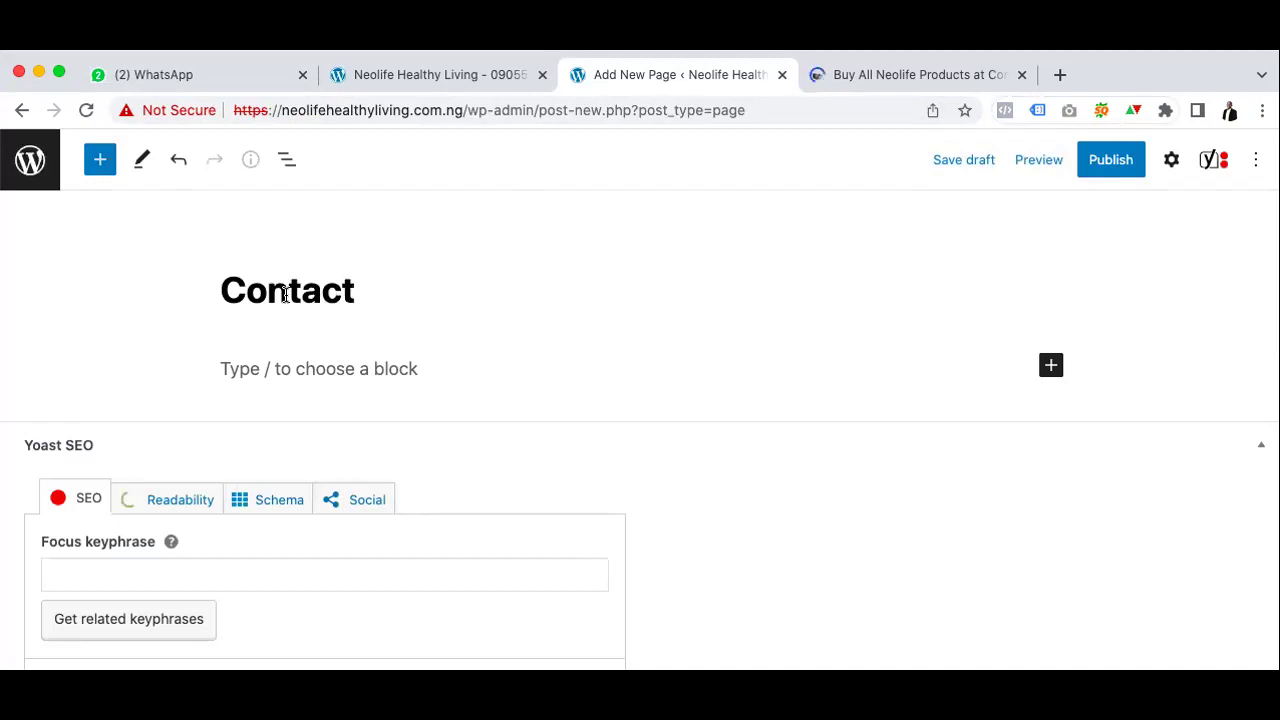
pyautogui.click(1114, 174)
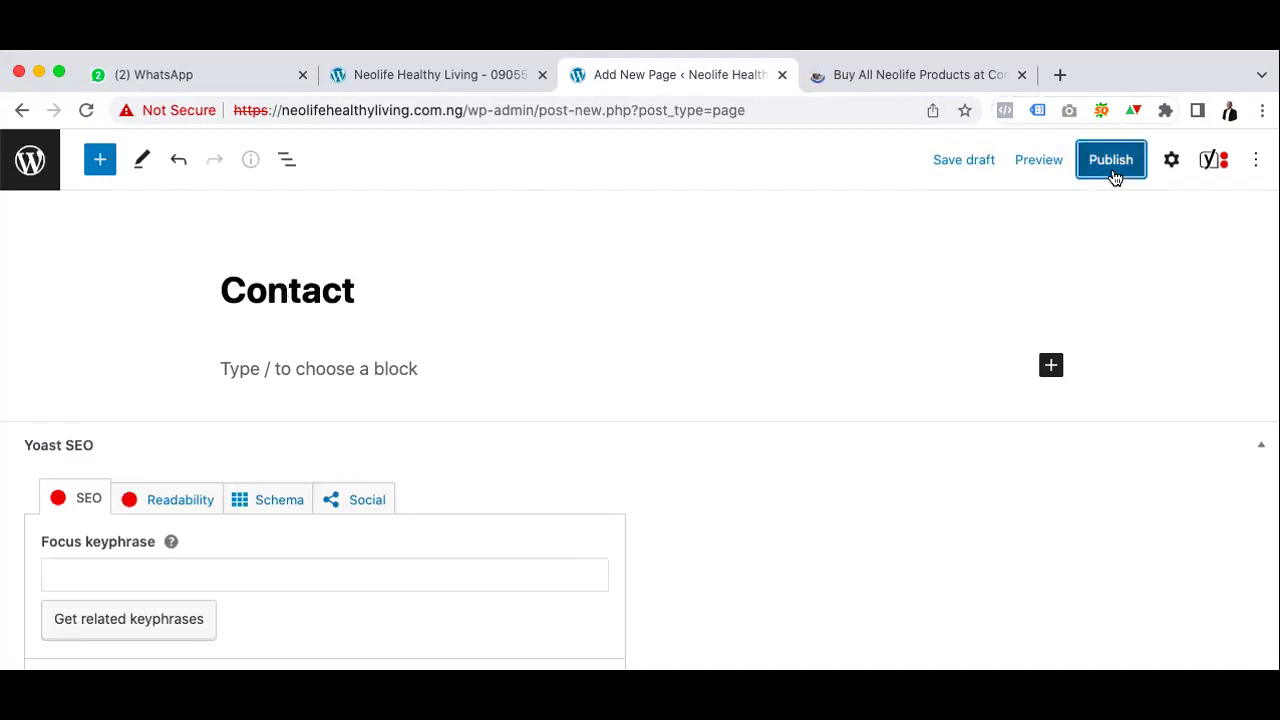
pyautogui.click(1080, 158)
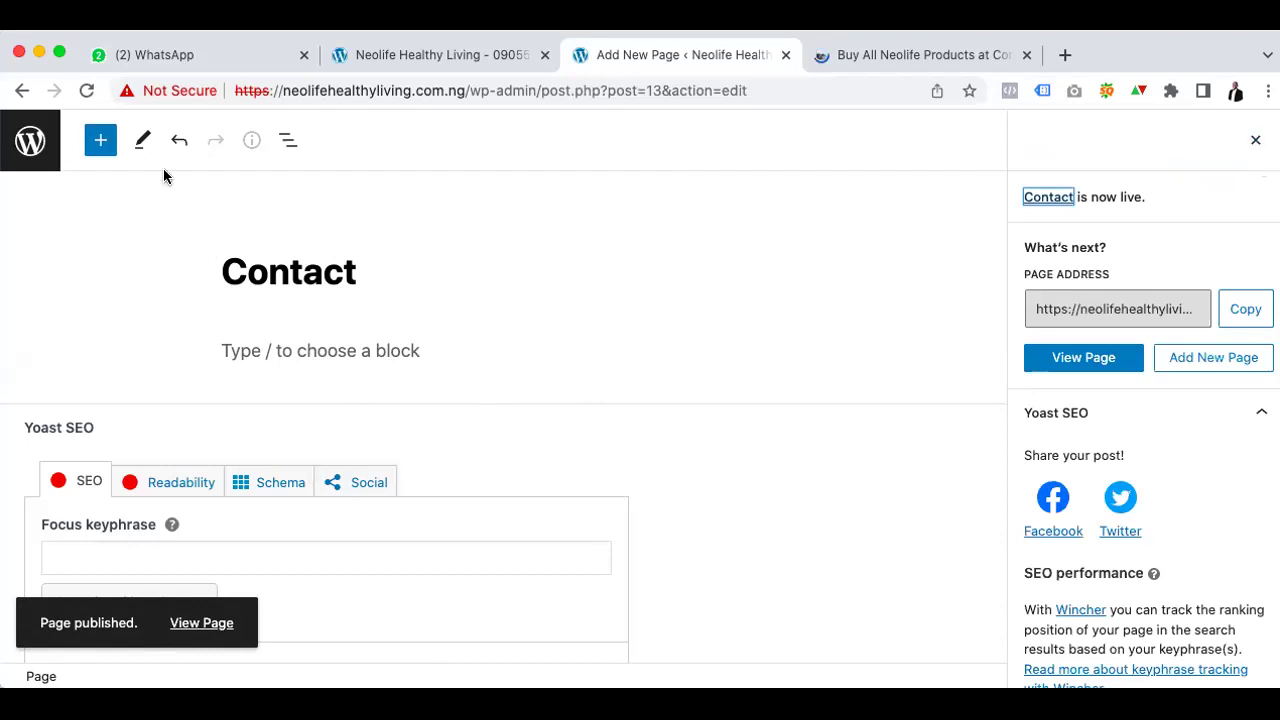
# Leave the page editor and open the site's Menus settings with Main Menu for editing
pyautogui.click(31, 140)
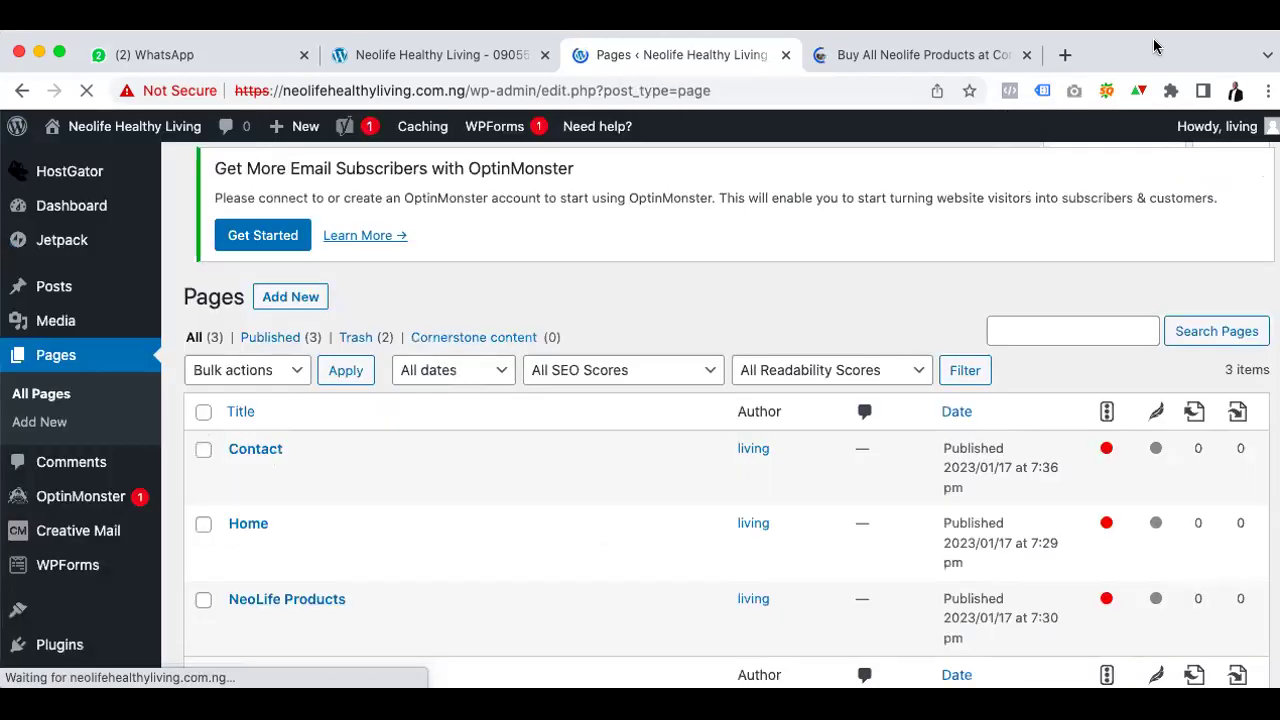
pyautogui.scroll(-2, 100, 420)
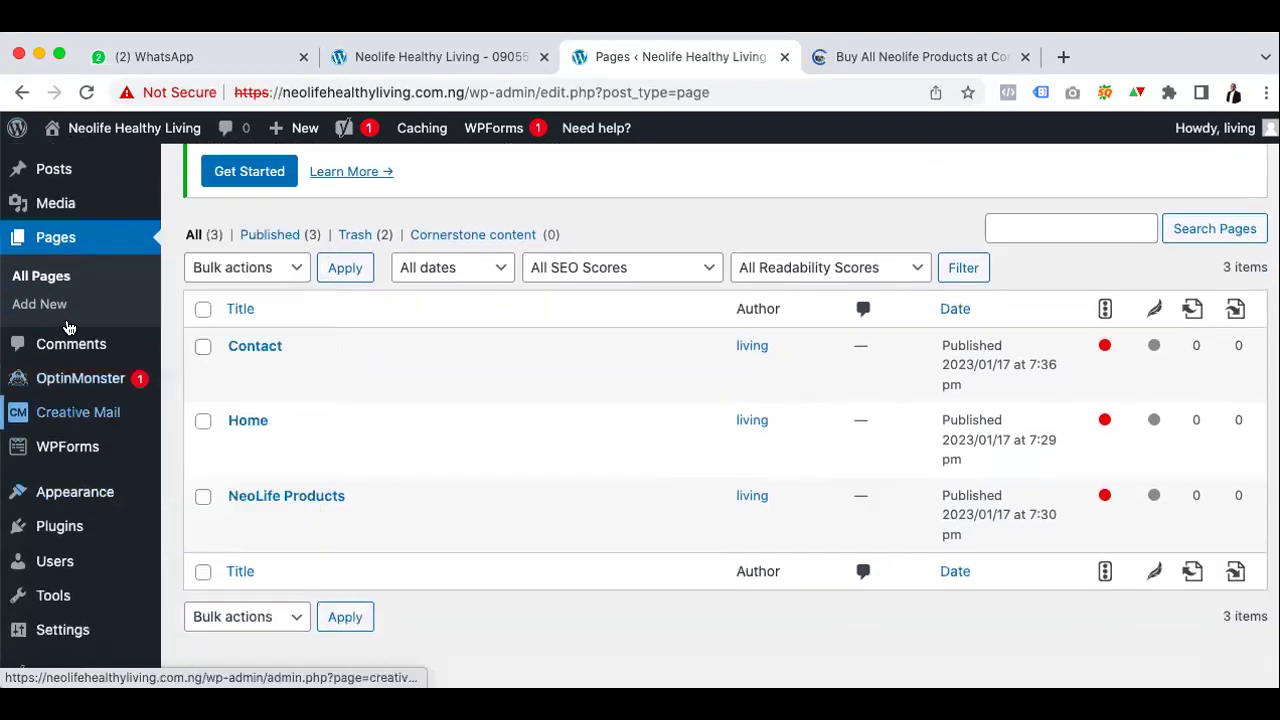
pyautogui.moveTo(68, 493)
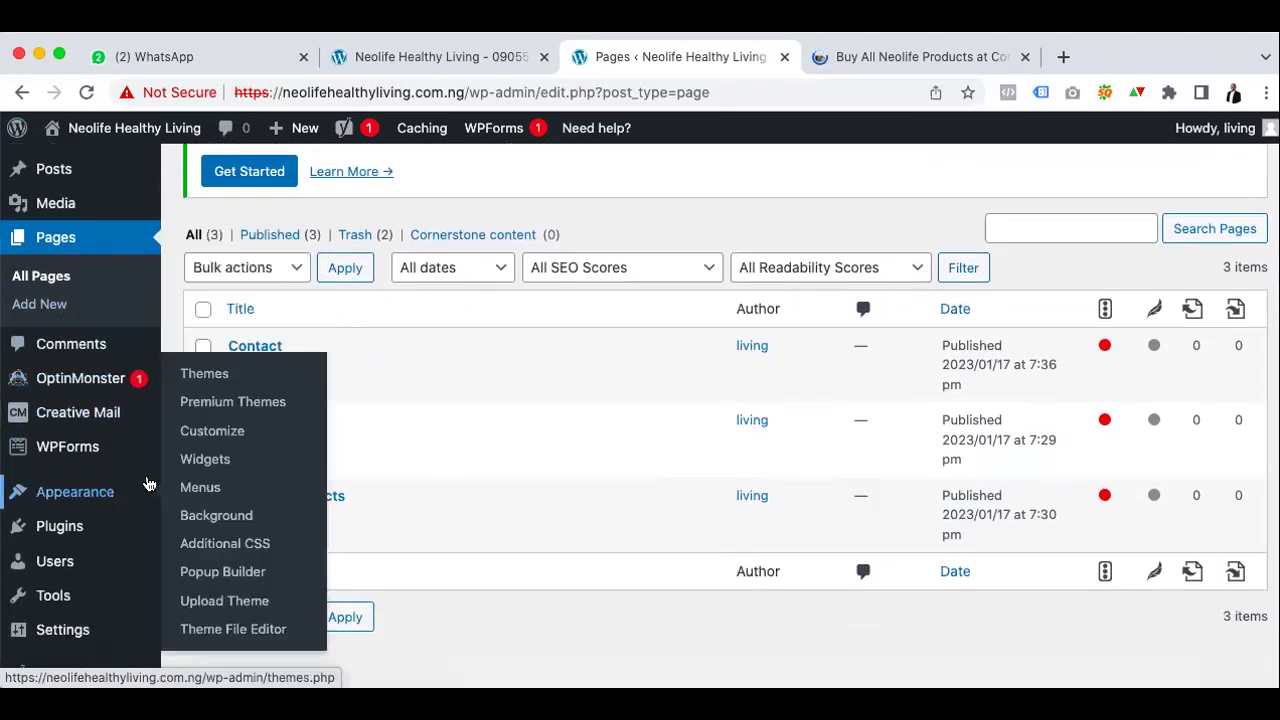
pyautogui.click(200, 487)
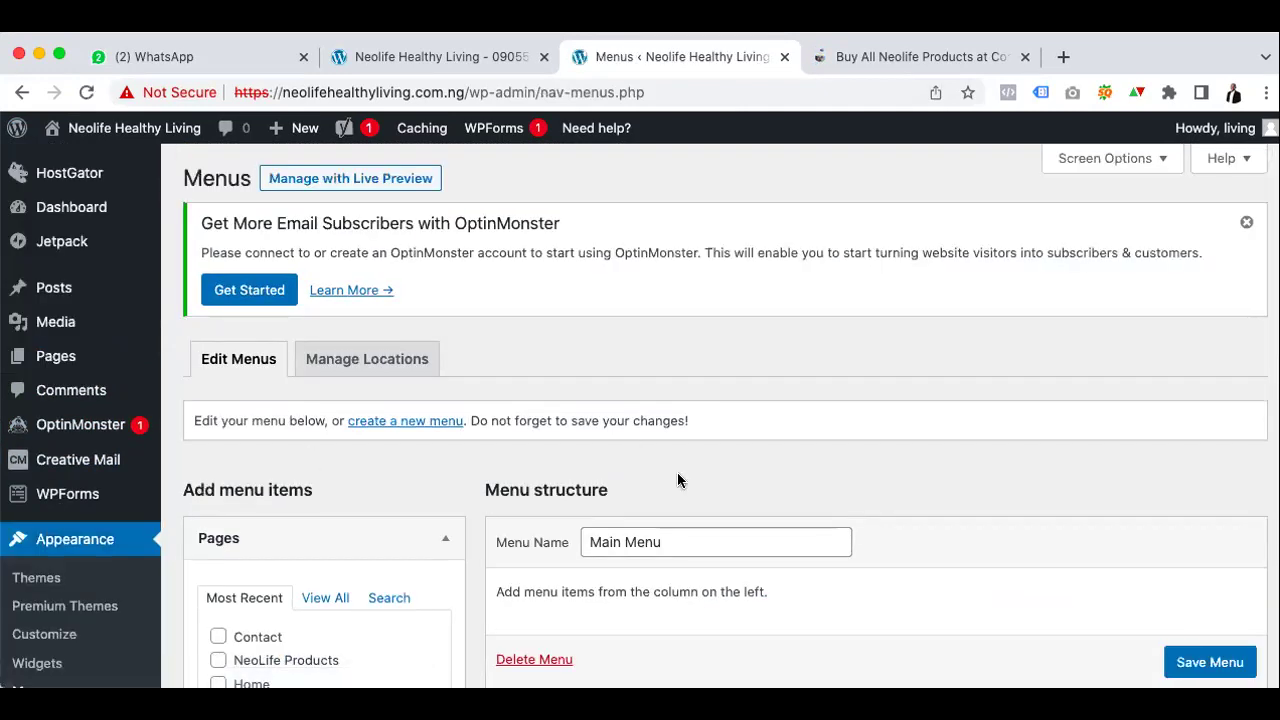
# Add the Home, NeoLife Products and Contact pages to Main Menu, comparing the headers of the reference site and Neolife Healthy Living
pyautogui.scroll(-3, 600, 330)
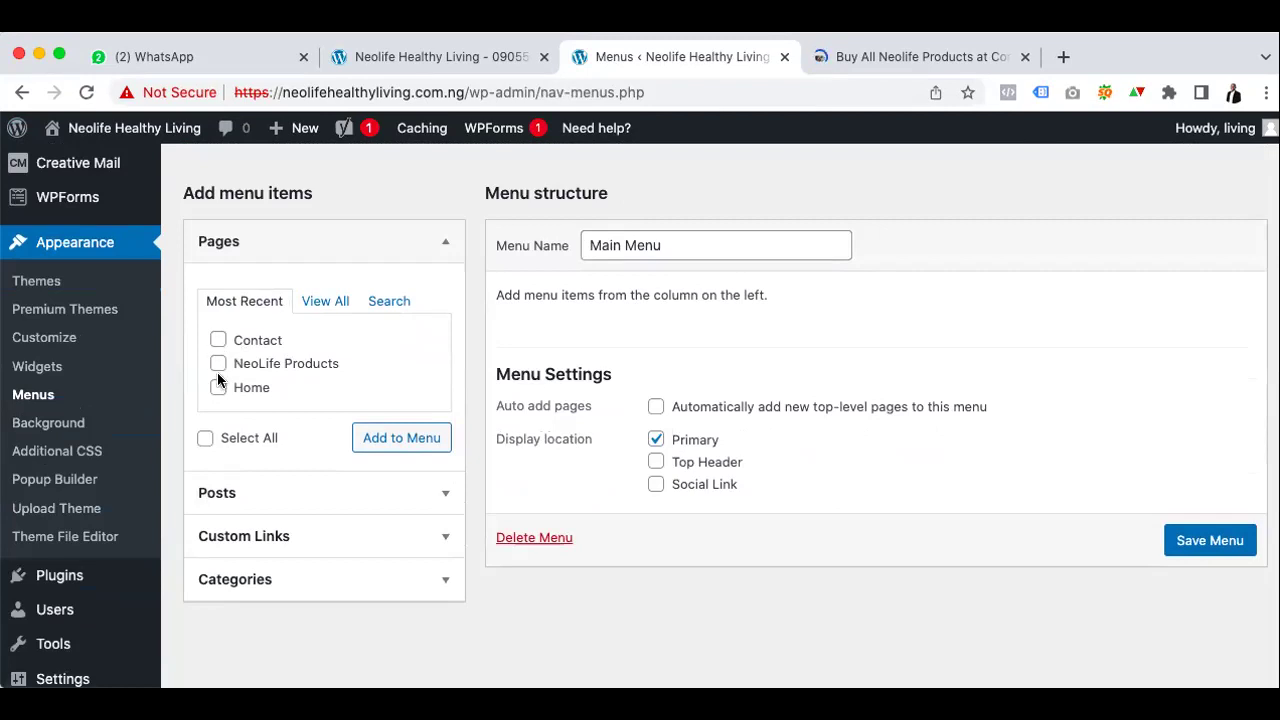
pyautogui.click(219, 388)
pyautogui.click(218, 363)
pyautogui.click(218, 340)
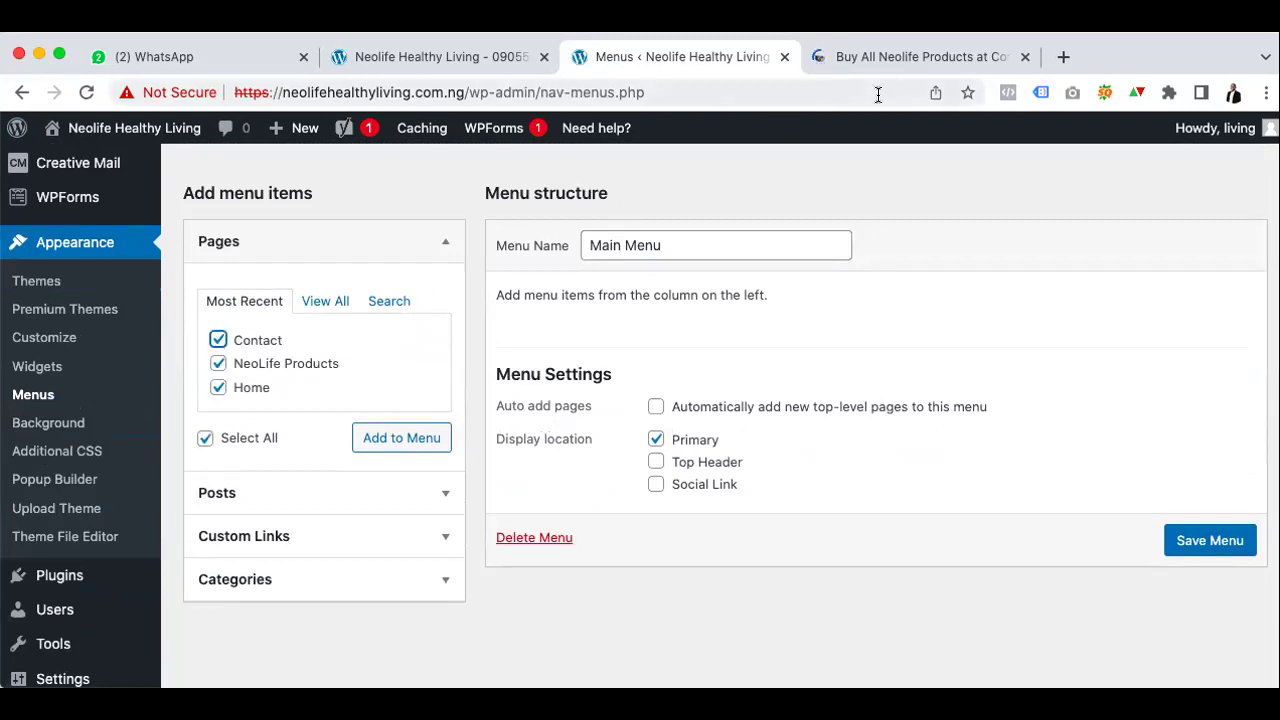
pyautogui.click(864, 66)
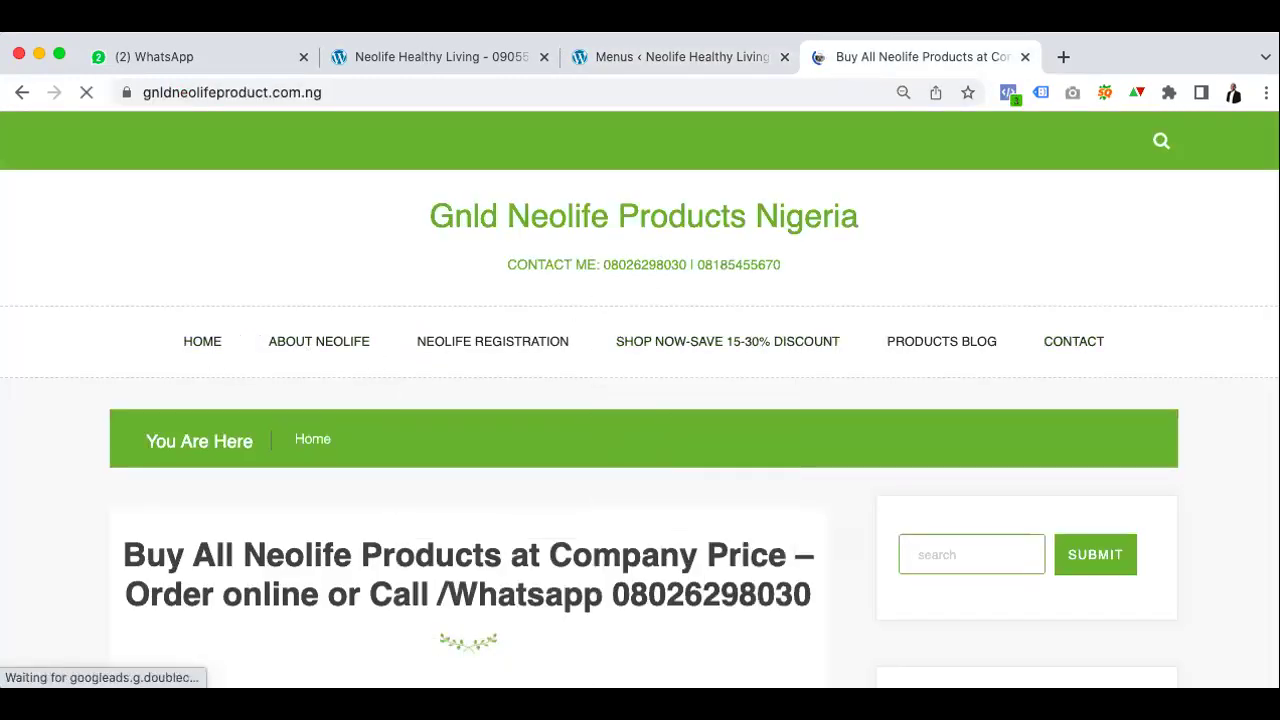
pyautogui.click(395, 56)
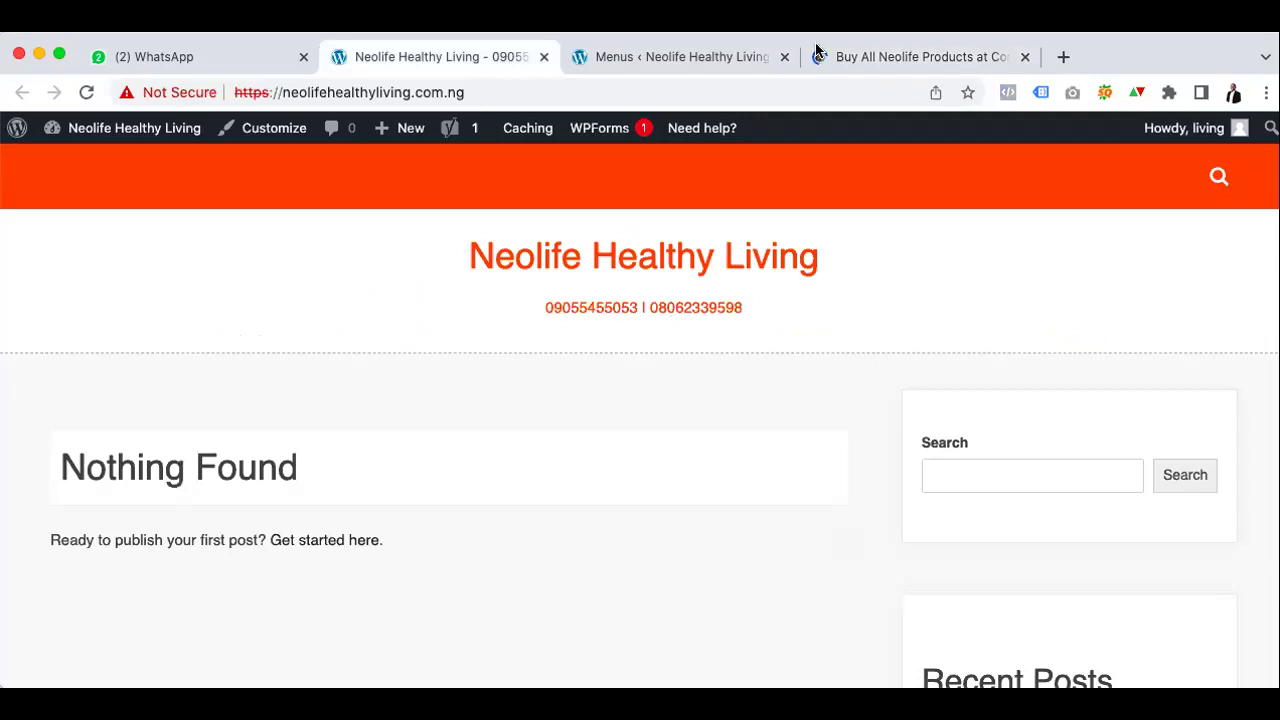
pyautogui.click(843, 56)
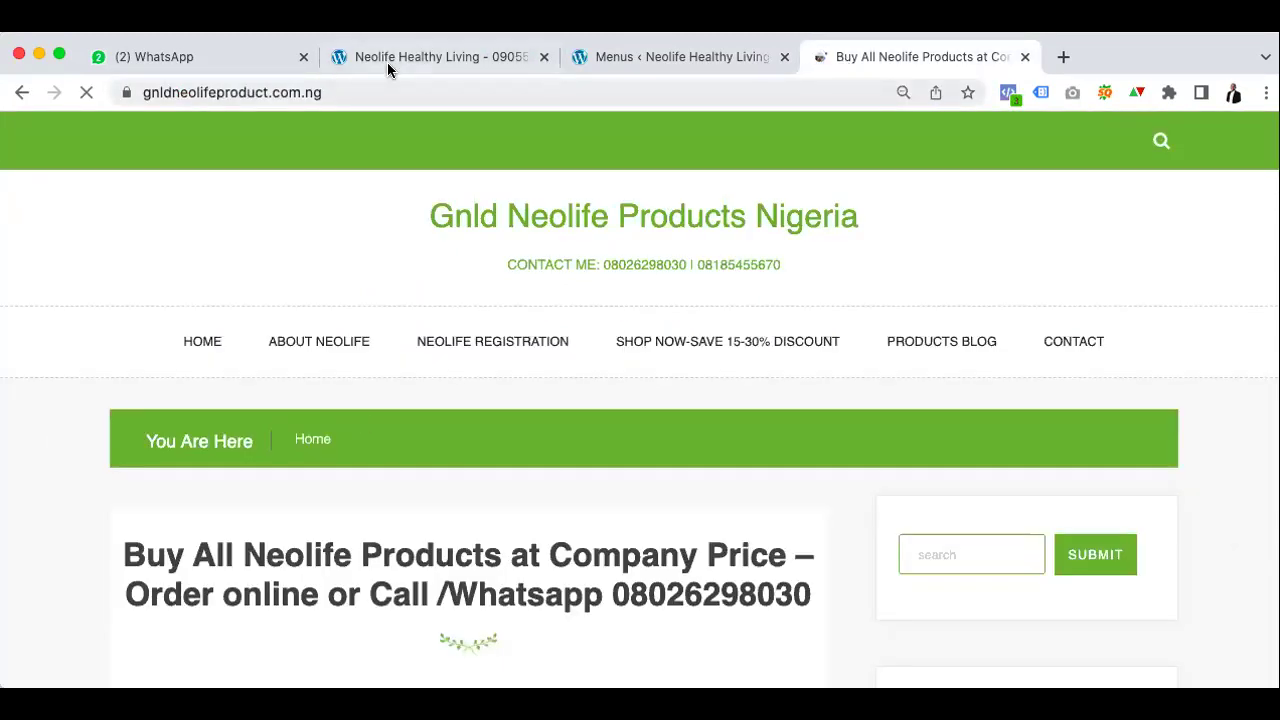
pyautogui.click(395, 56)
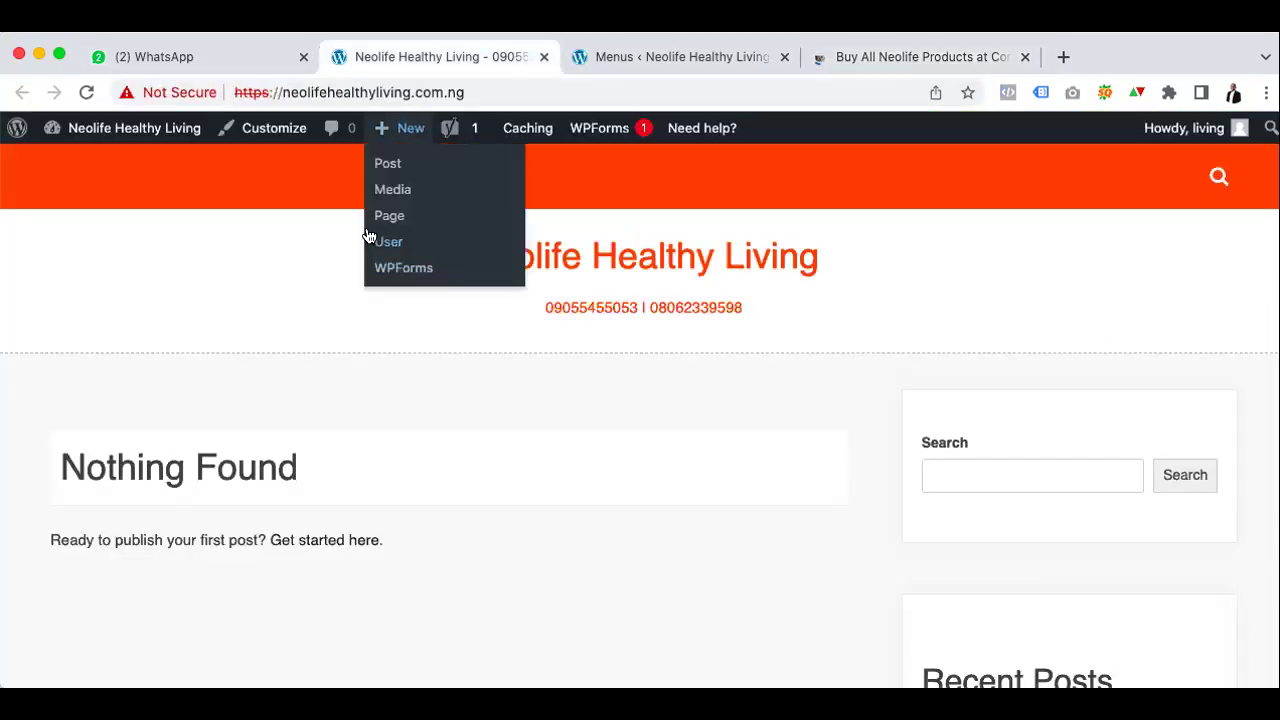
pyautogui.click(659, 56)
pyautogui.click(401, 440)
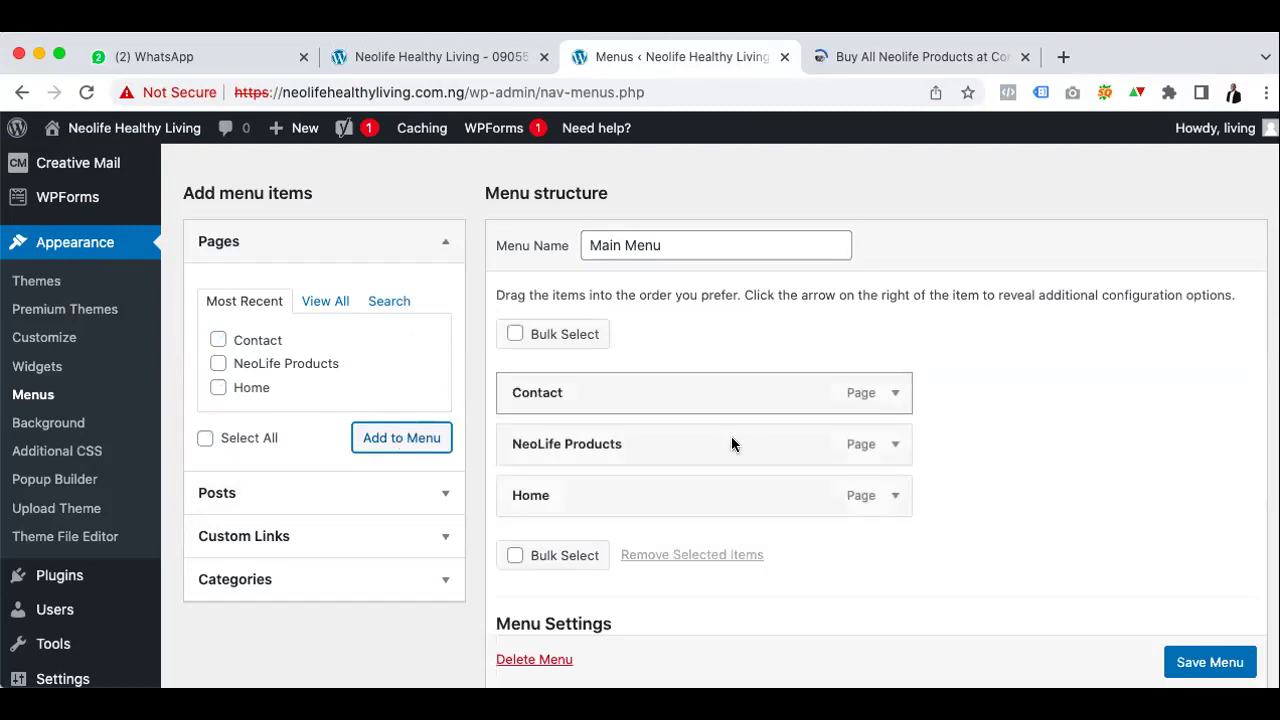
# Change the Home menu item's navigation label to About NeoLife in Main Menu
pyautogui.scroll(-1, 947, 500)
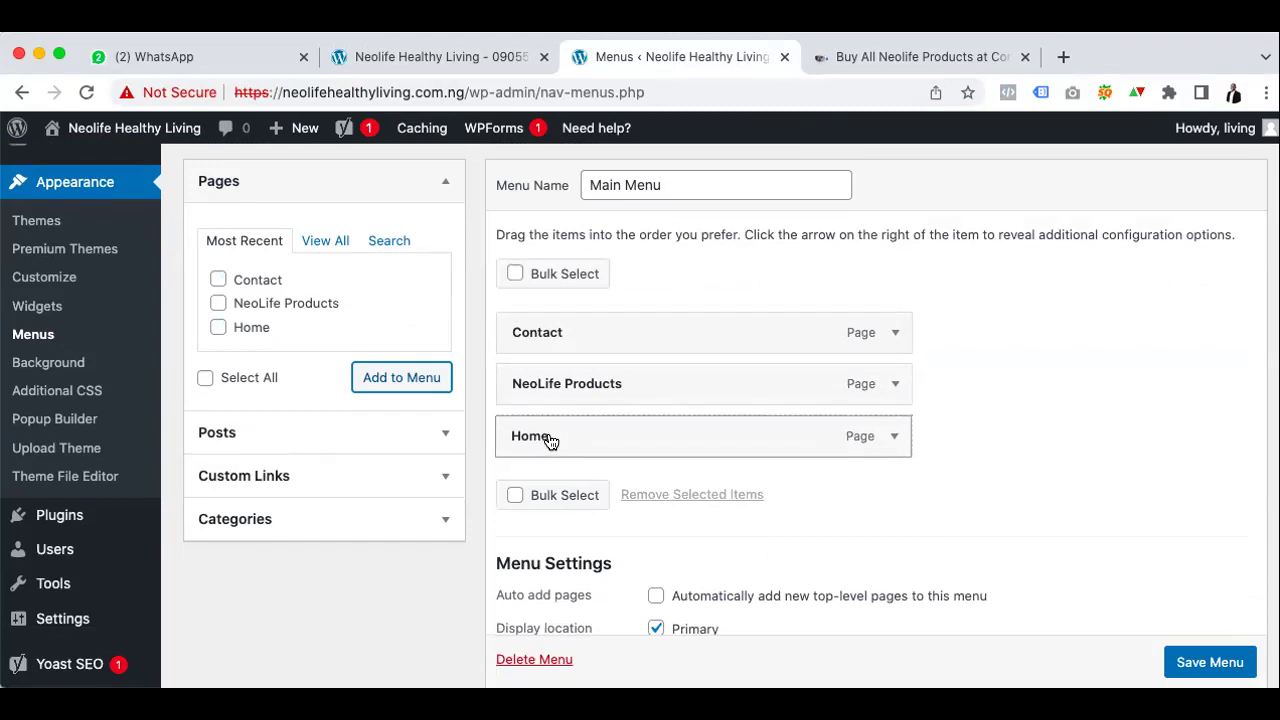
pyautogui.click(889, 437)
pyautogui.click(557, 503)
pyautogui.moveTo(557, 503); pyautogui.dragTo(449, 503)
pyautogui.write('Abour')
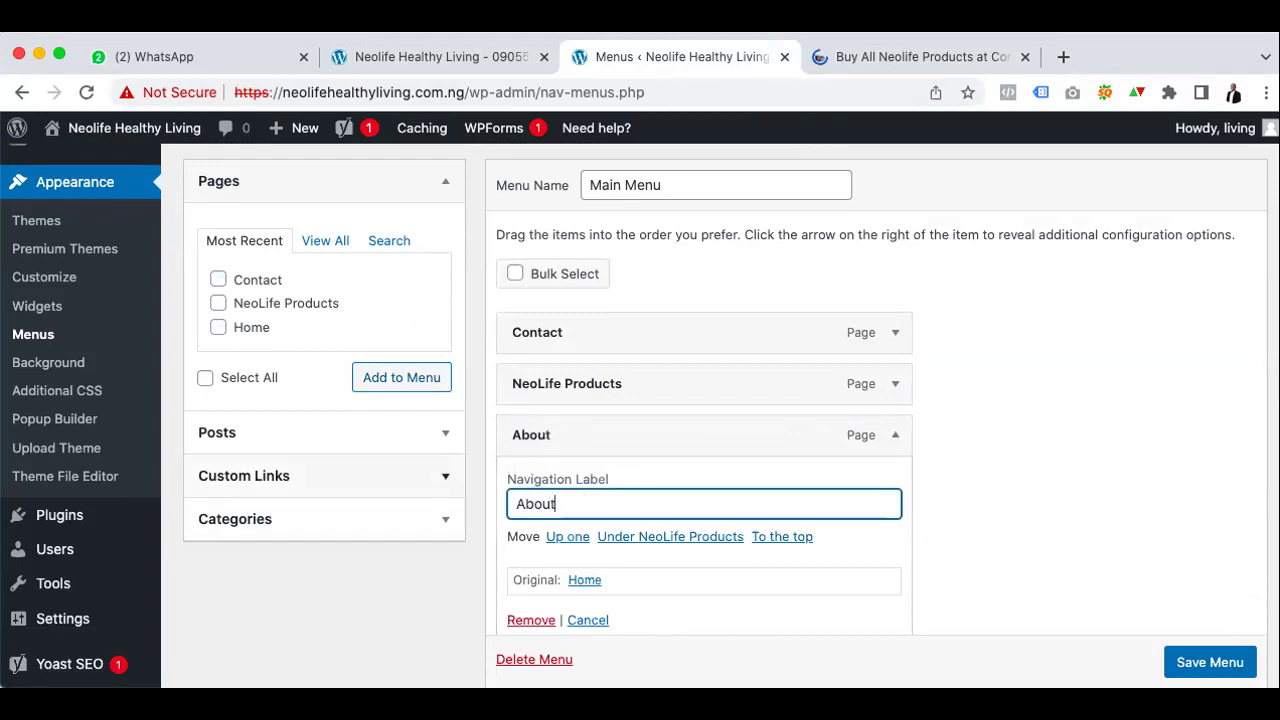
pyautogui.write(' NeoLife')
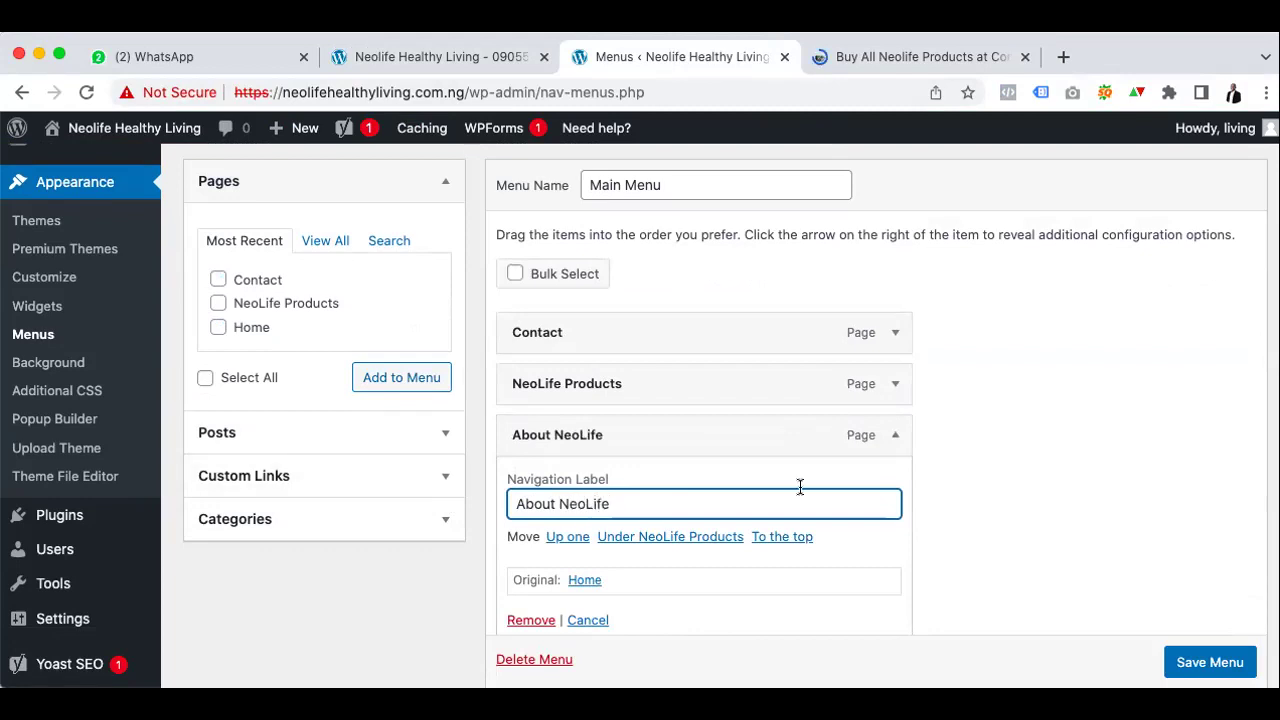
pyautogui.click(896, 437)
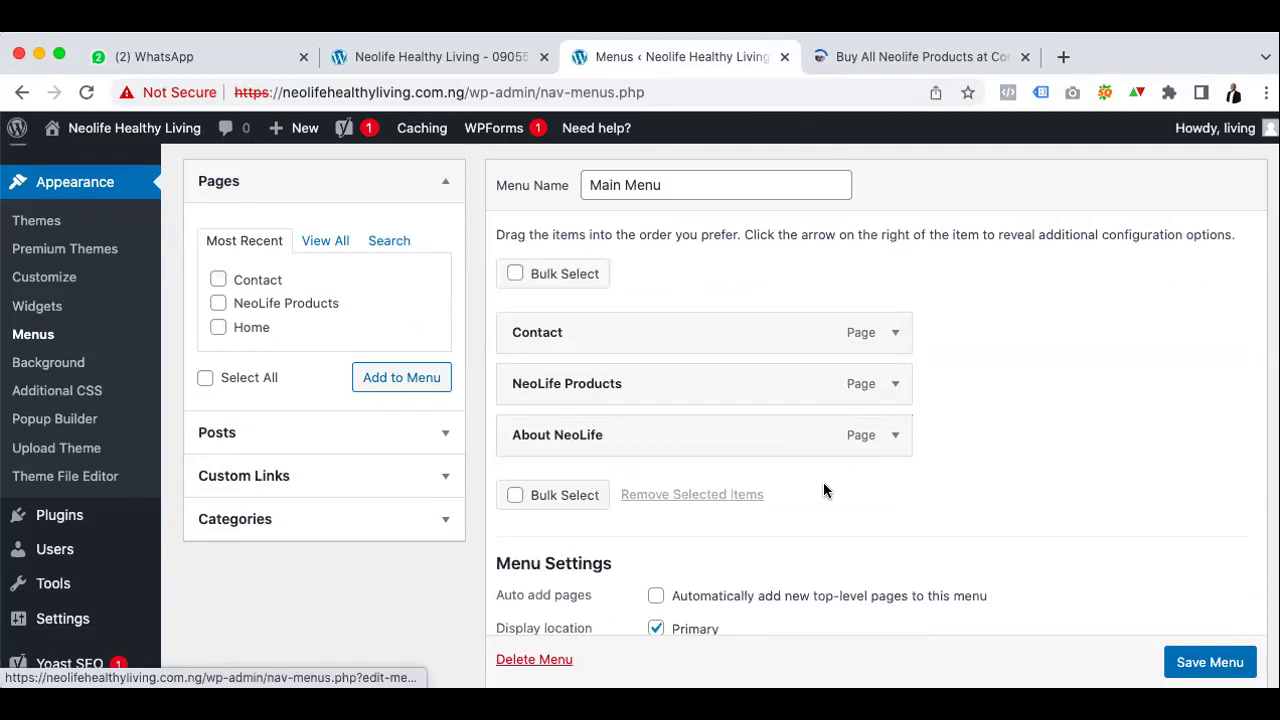
# Reorder Main Menu as About NeoLife, NeoLife Products, Contact, and save the menu
pyautogui.moveTo(660, 440); pyautogui.dragTo(658, 331)
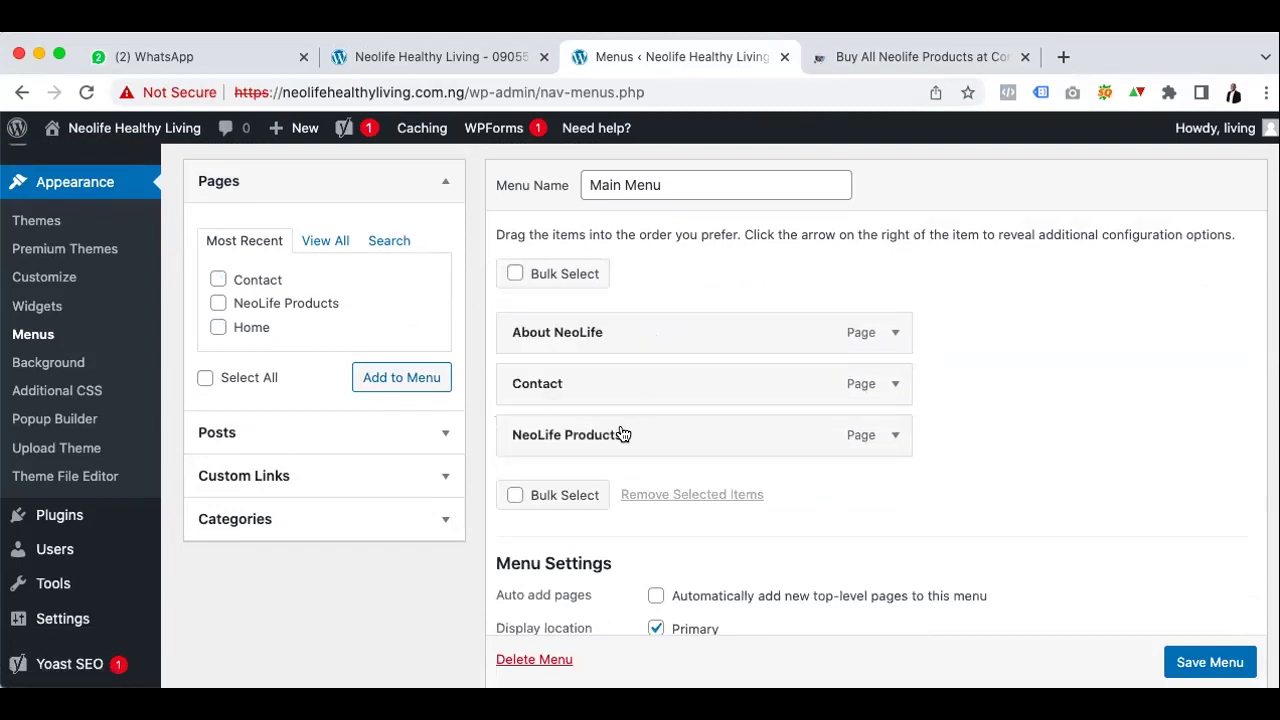
pyautogui.moveTo(614, 443); pyautogui.dragTo(620, 386)
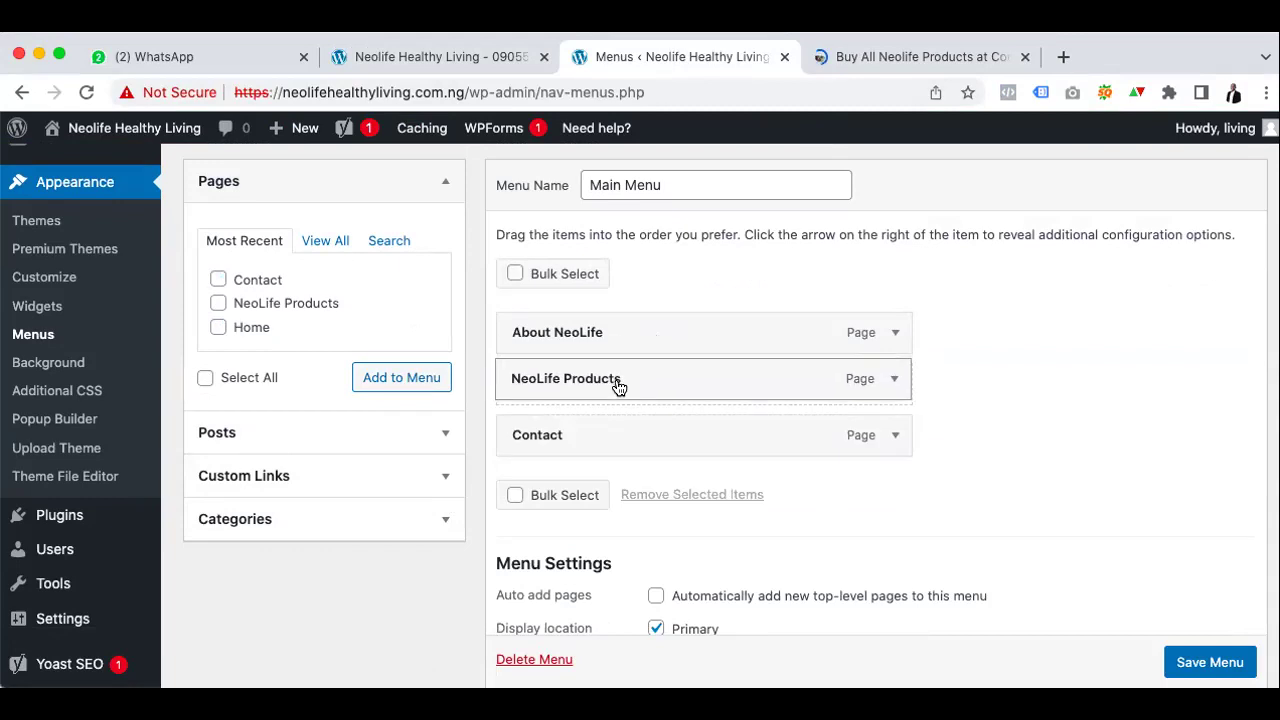
pyautogui.scroll(-1, 1205, 660)
pyautogui.click(1210, 662)
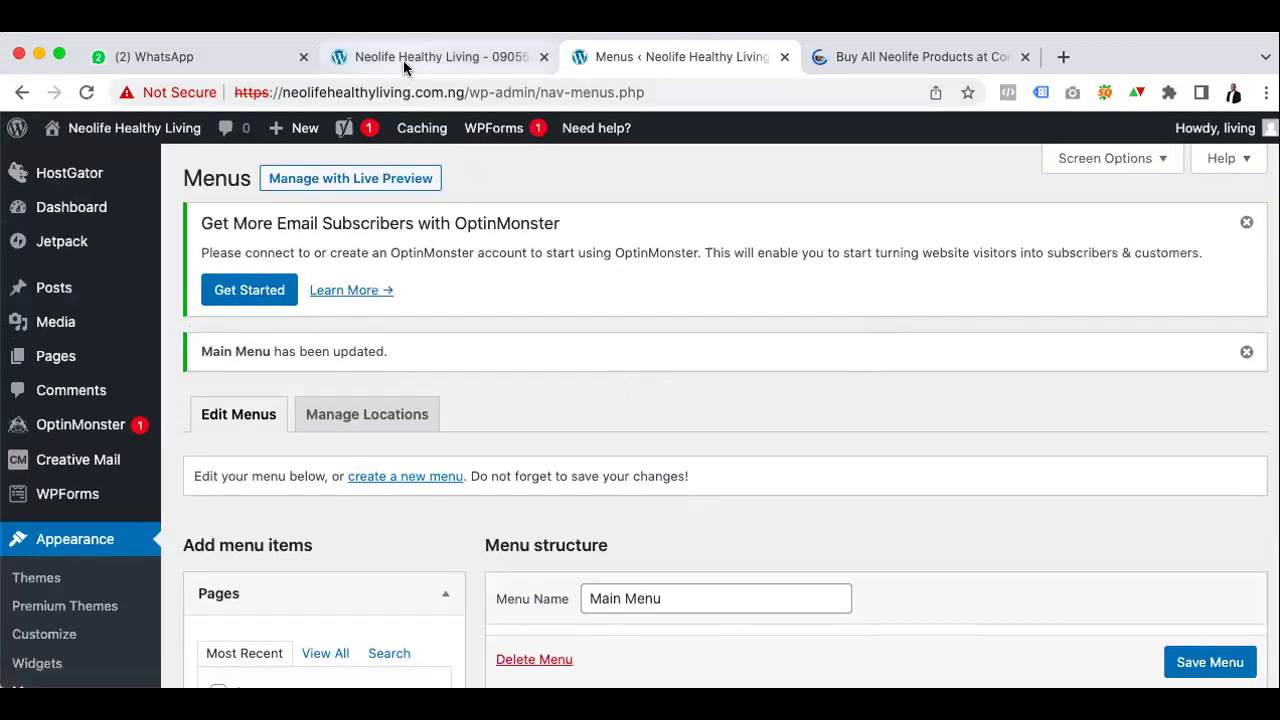
# Reload the Neolife Healthy Living site to check its header menu, and examine the page behind the About NeoLife link
pyautogui.click(403, 60)
pyautogui.click(86, 92)
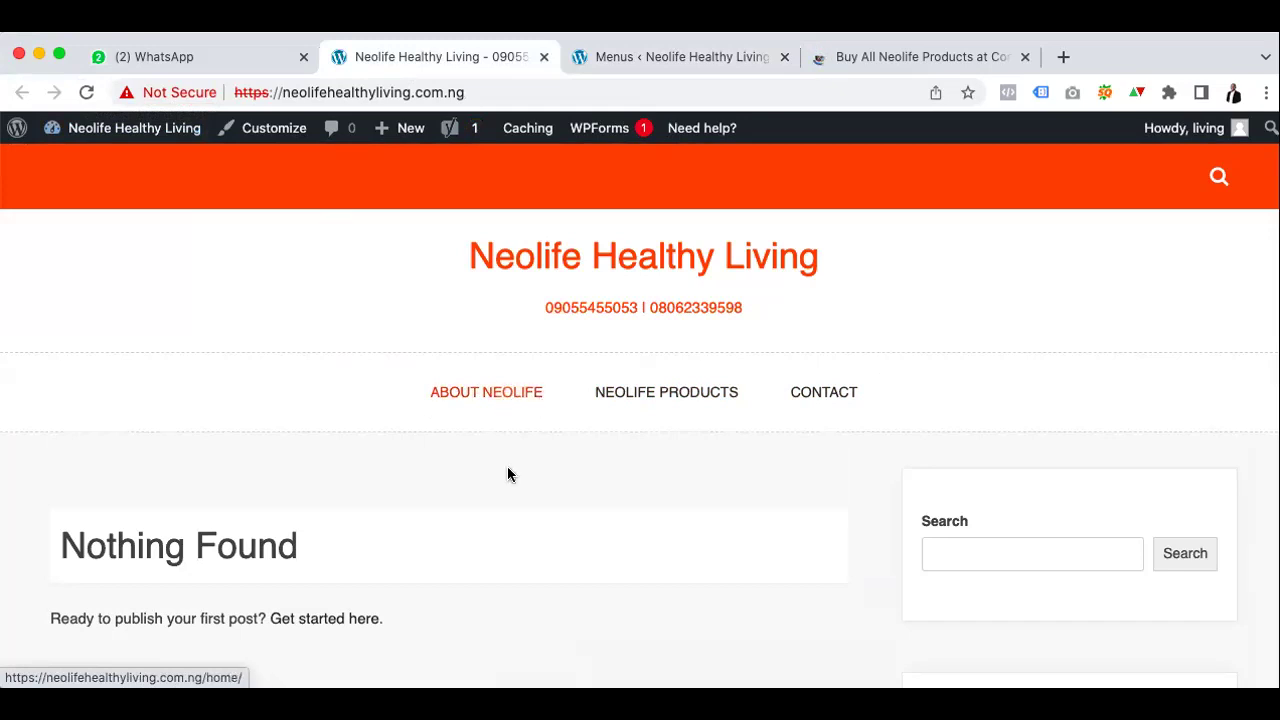
pyautogui.scroll(-2, 445, 509)
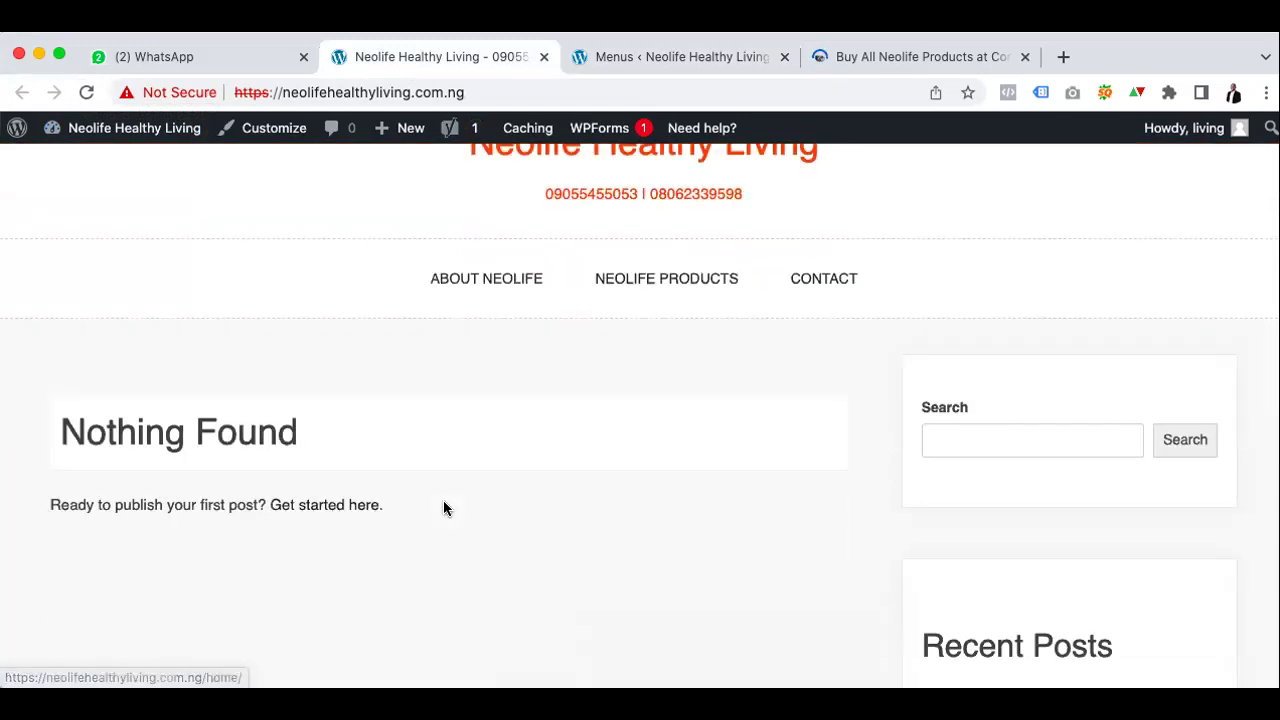
pyautogui.scroll(-2, 444, 508)
pyautogui.scroll(4, 444, 508)
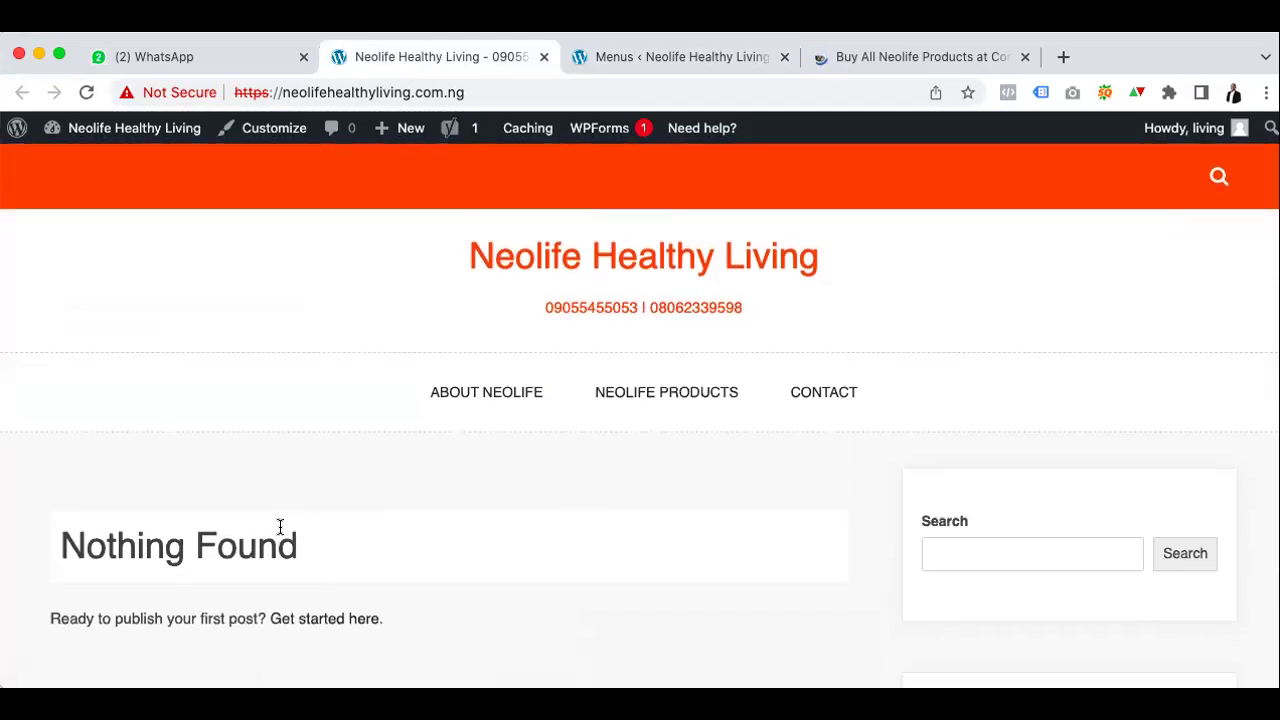
pyautogui.click(451, 392)
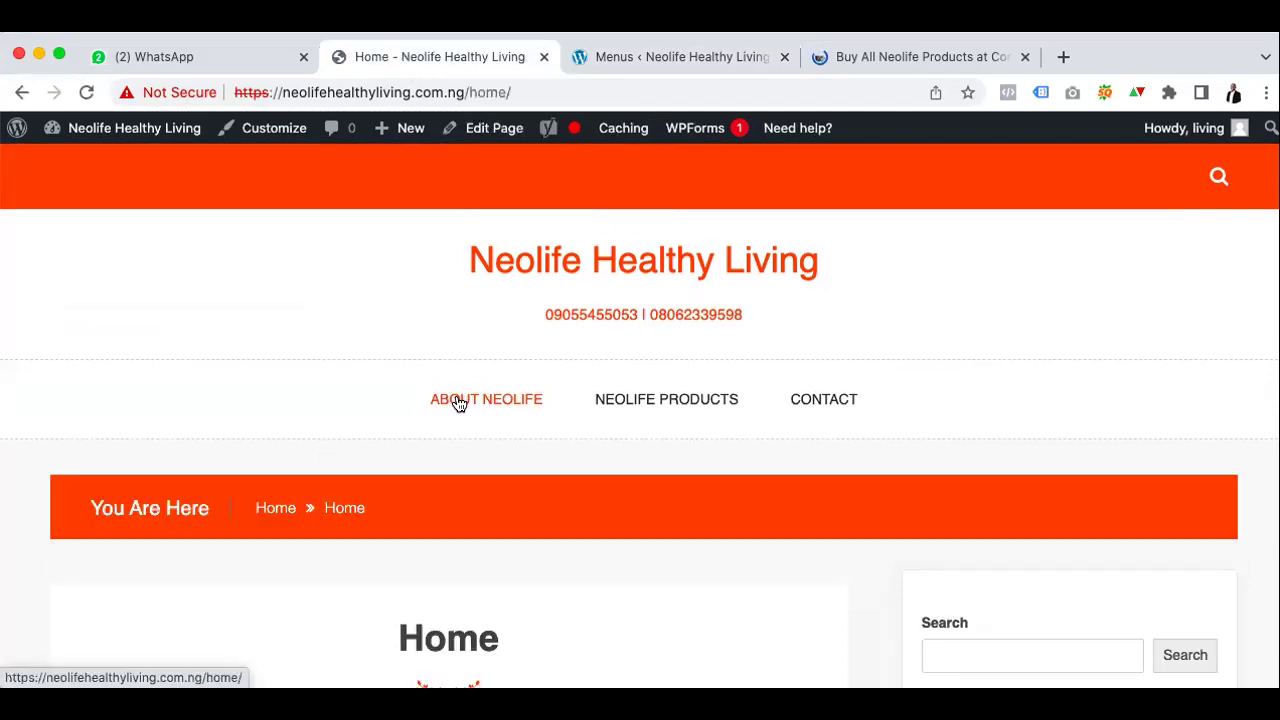
pyautogui.scroll(-2, 462, 405)
pyautogui.scroll(-3, 462, 405)
pyautogui.scroll(4, 460, 402)
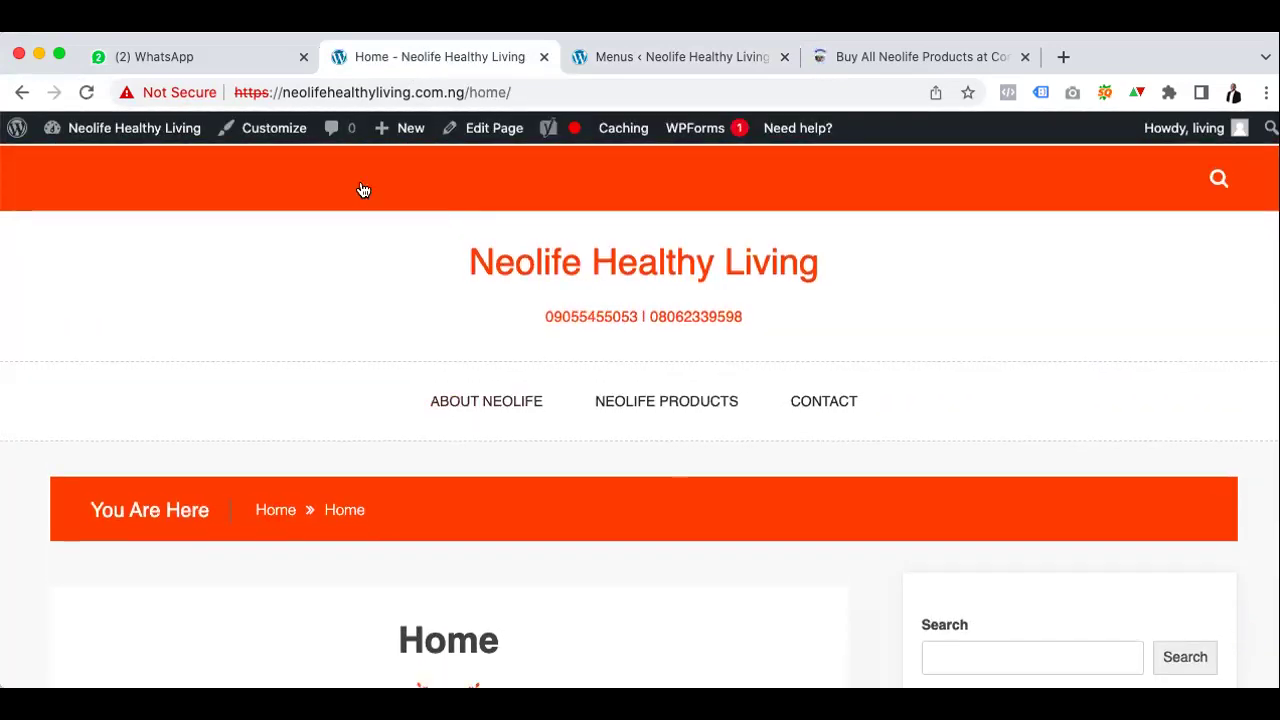
# Return to the site's root address neolifehealthyliving.com.ng and examine the homepage's content area and sidebar
pyautogui.moveTo(511, 92); pyautogui.dragTo(471, 92)
pyautogui.press('BackSpace')
pyautogui.press('BackSpace')
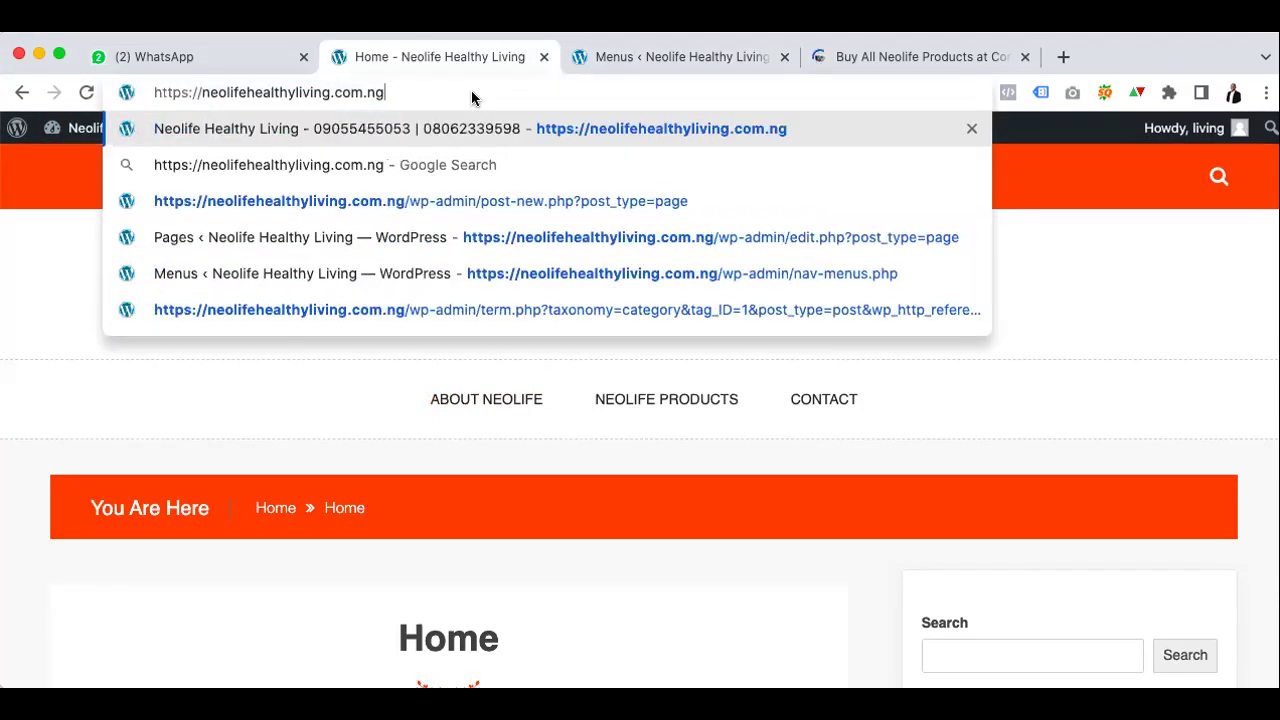
pyautogui.press('Return')
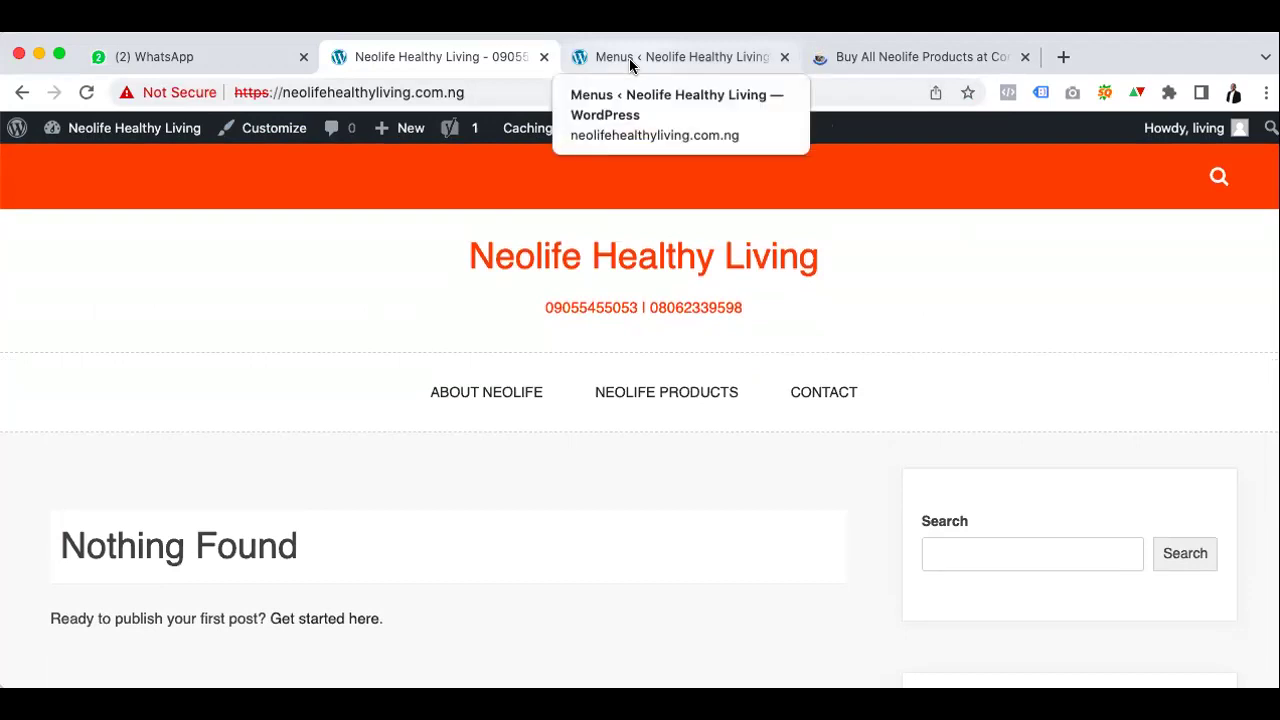
pyautogui.scroll(-2, 540, 451)
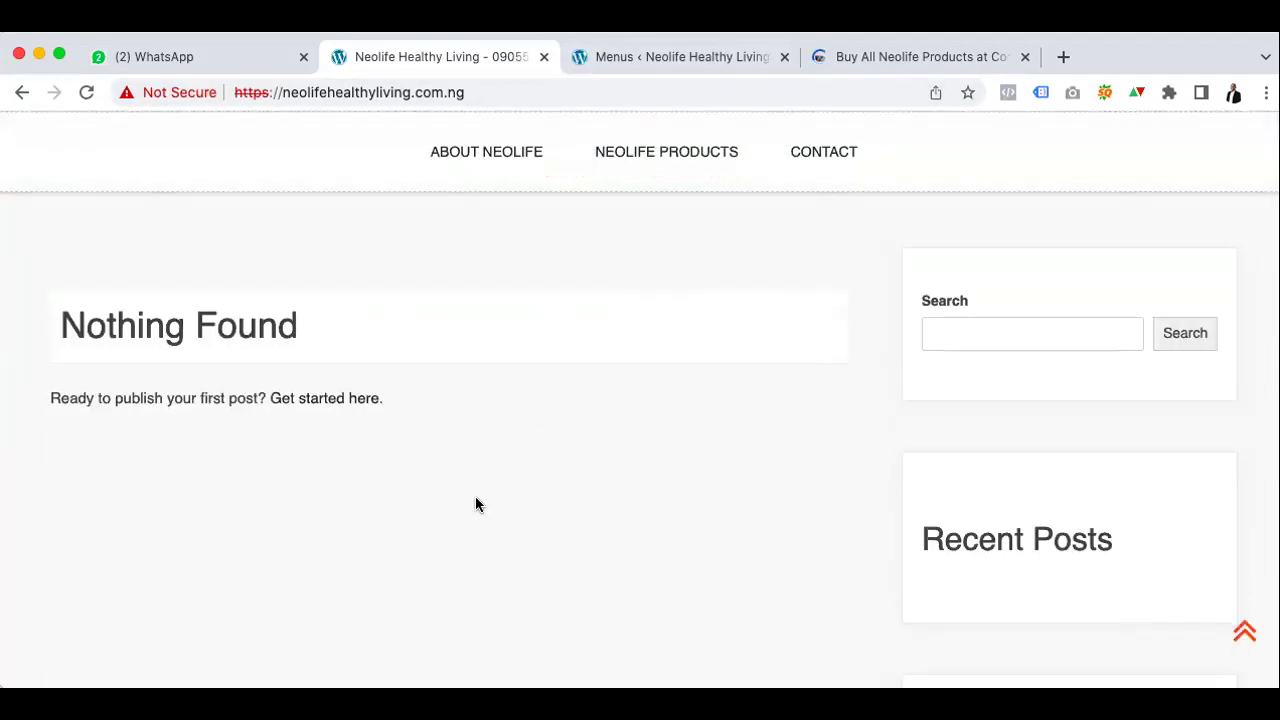
pyautogui.scroll(2, 475, 503)
pyautogui.scroll(-3, 409, 630)
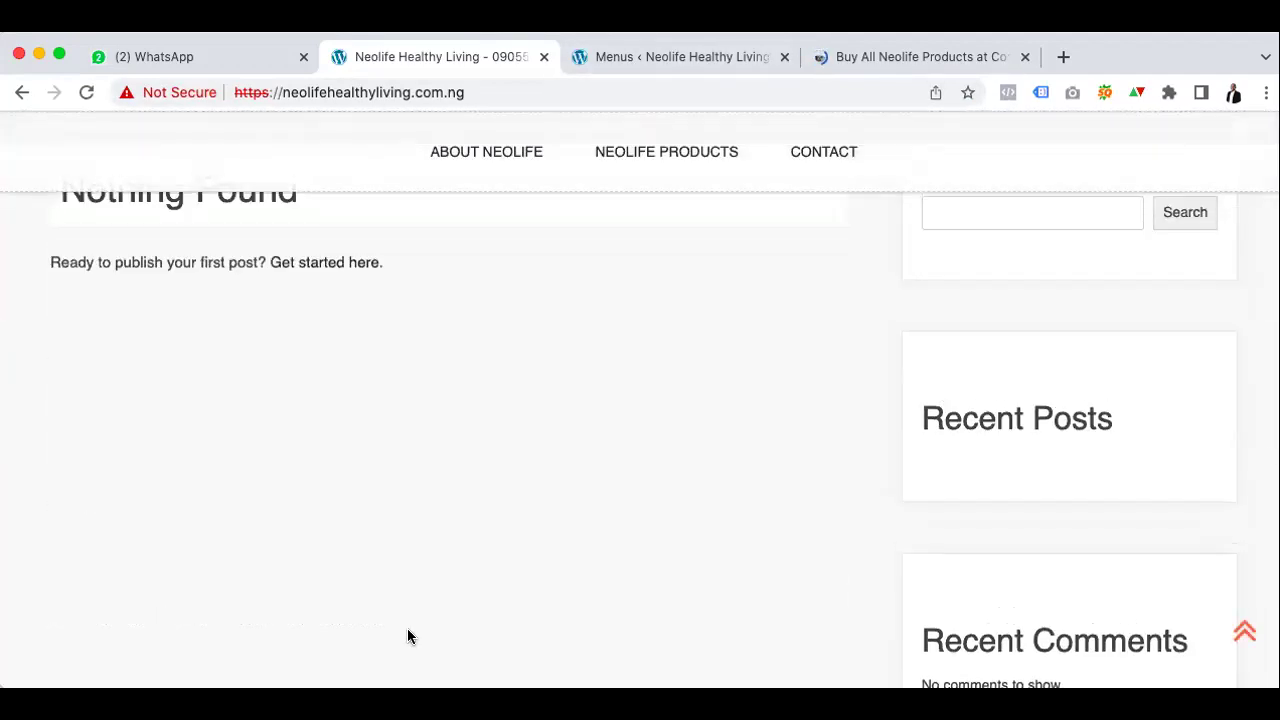
pyautogui.scroll(3, 345, 310)
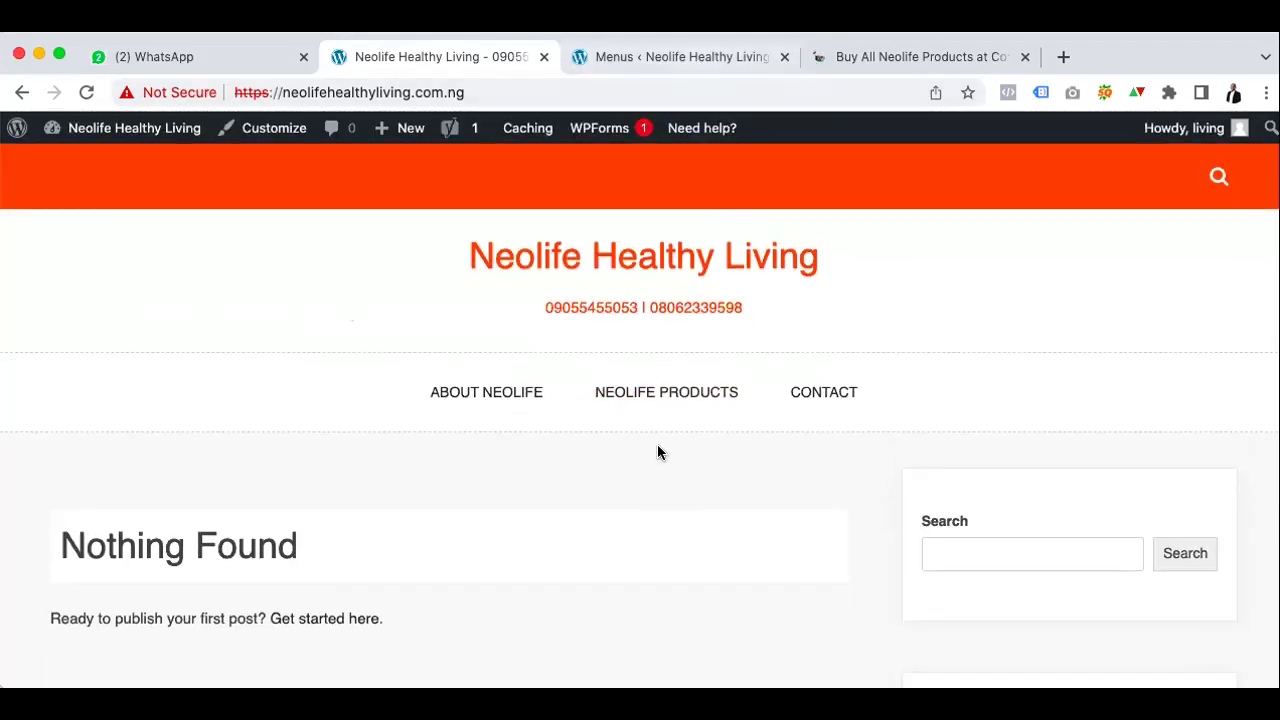
# Create a new post in the WordPress admin and title it NeoLife Products for Diabetes
pyautogui.click(706, 67)
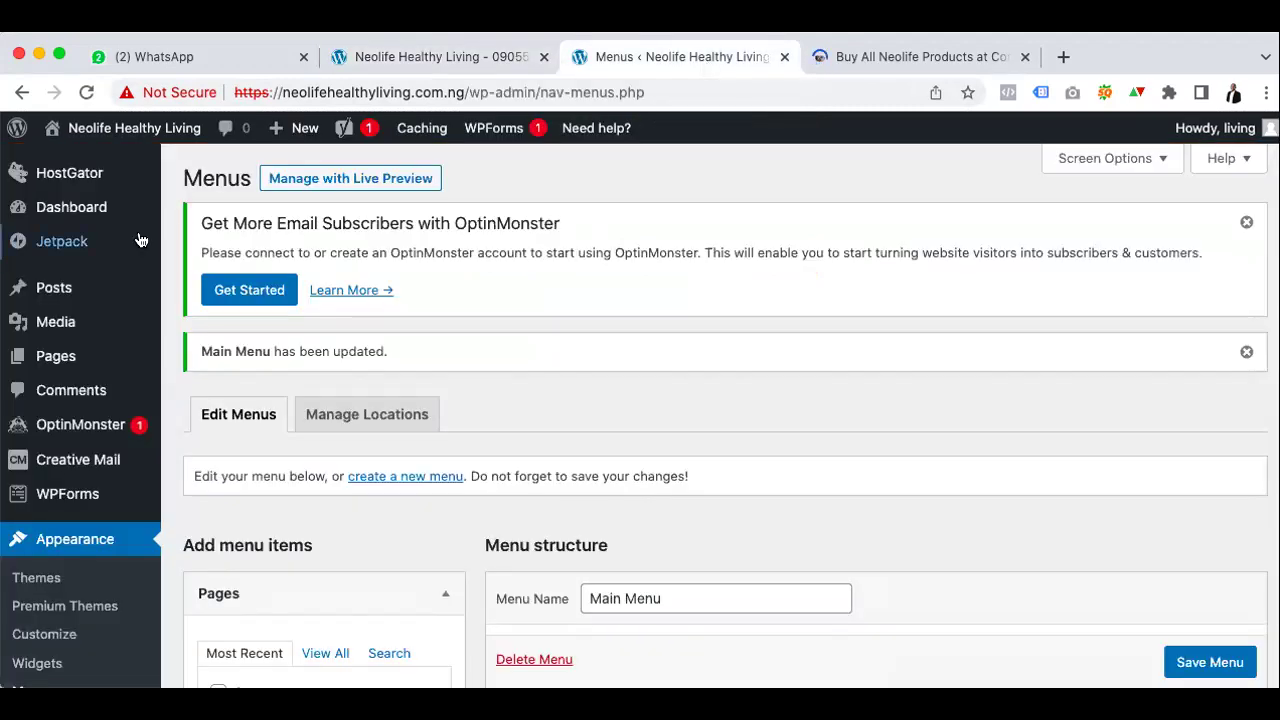
pyautogui.moveTo(70, 290)
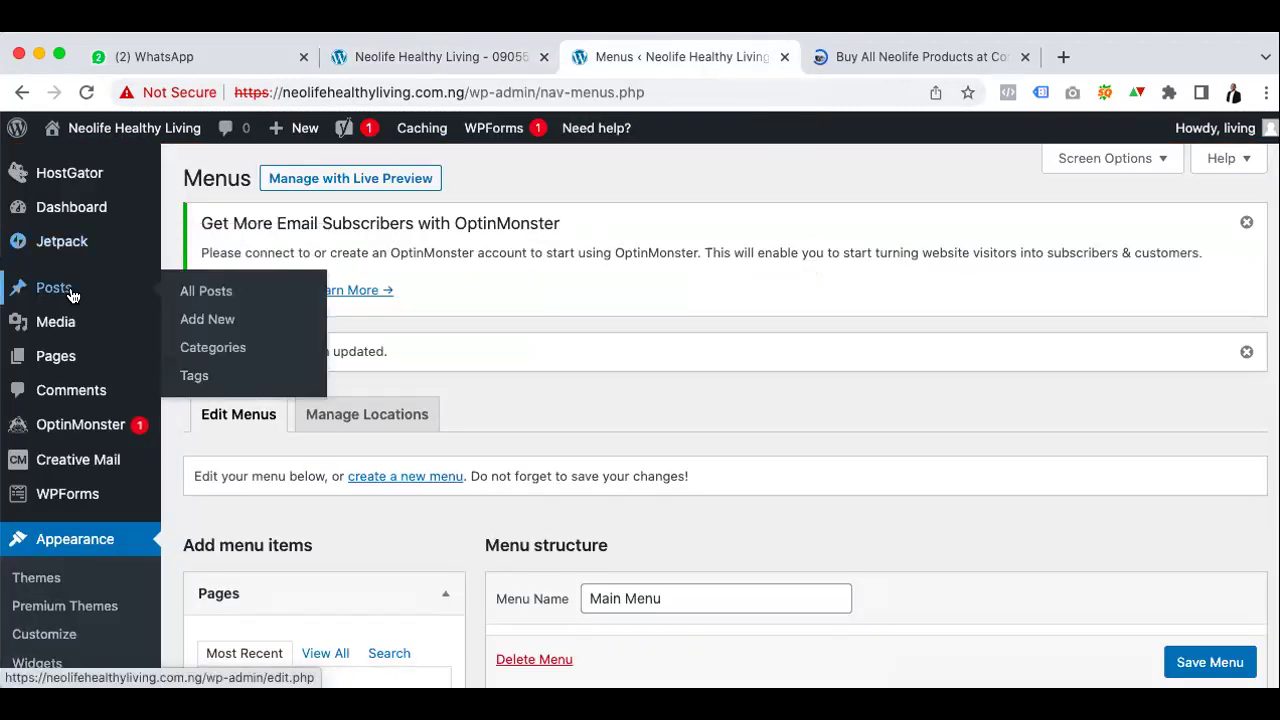
pyautogui.click(212, 328)
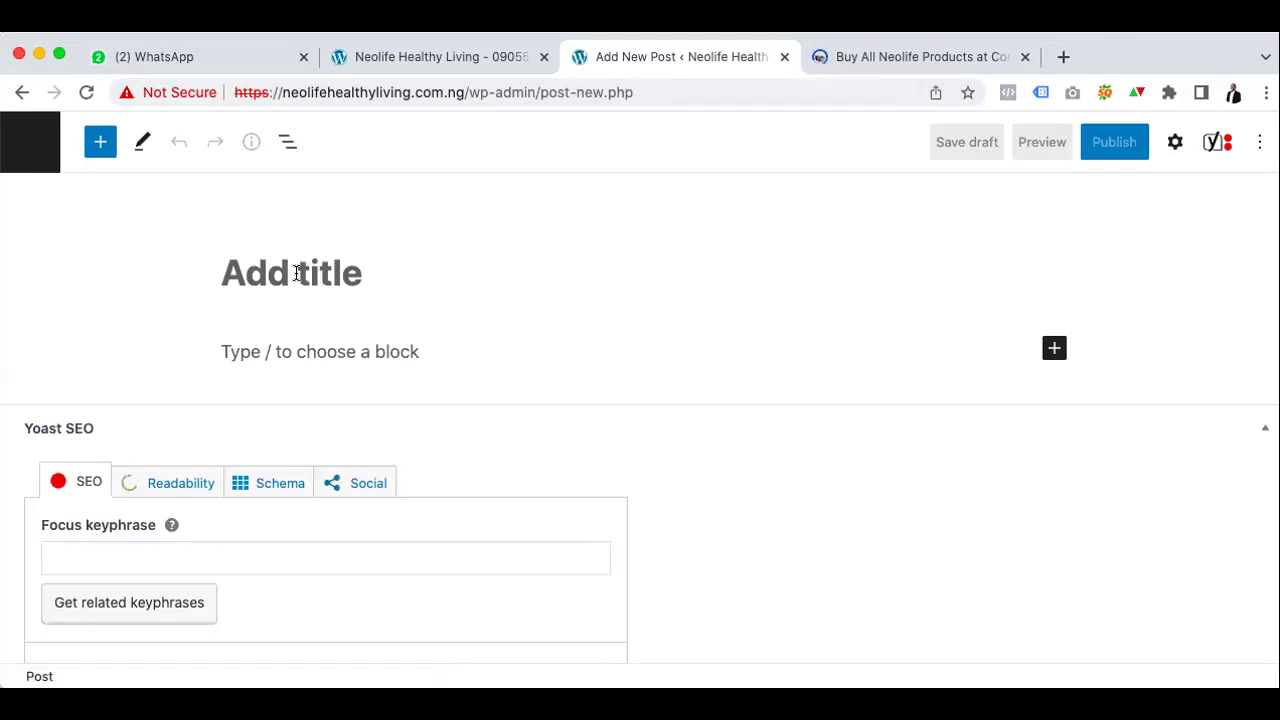
pyautogui.write('NeoLife Prod')
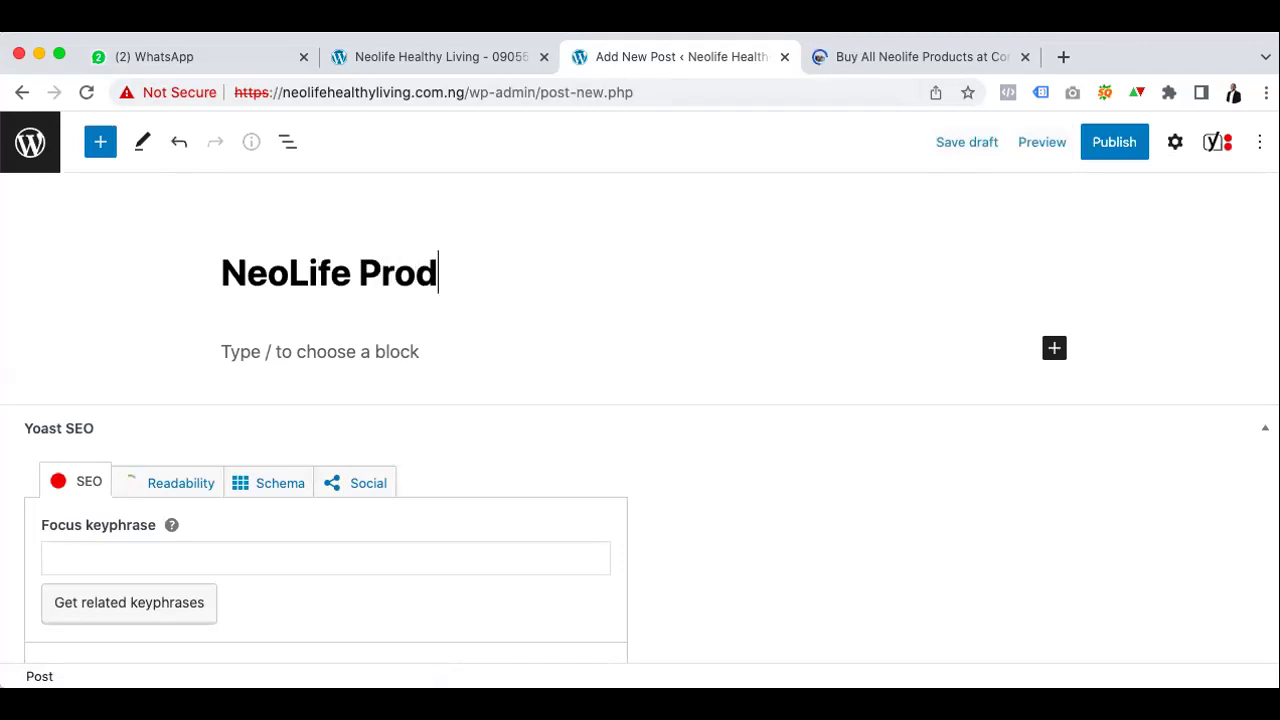
pyautogui.write('ucts for ')
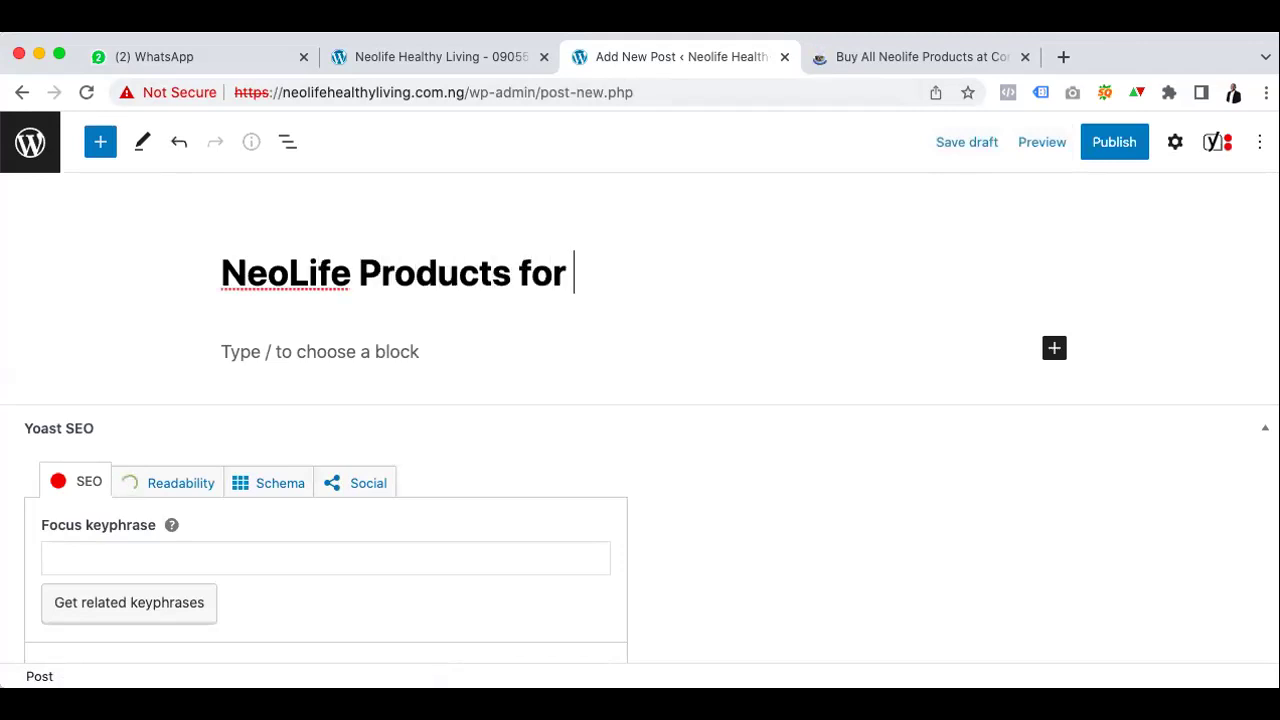
pyautogui.write('Di')
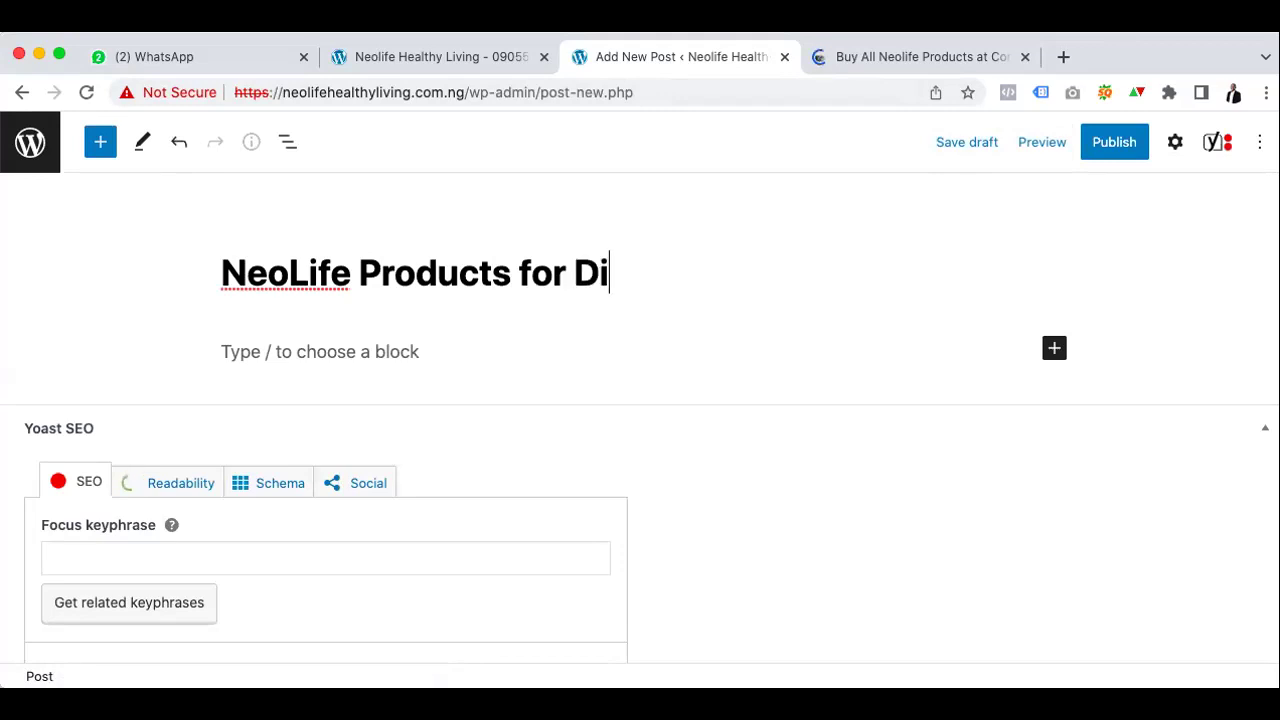
pyautogui.write('abetes')
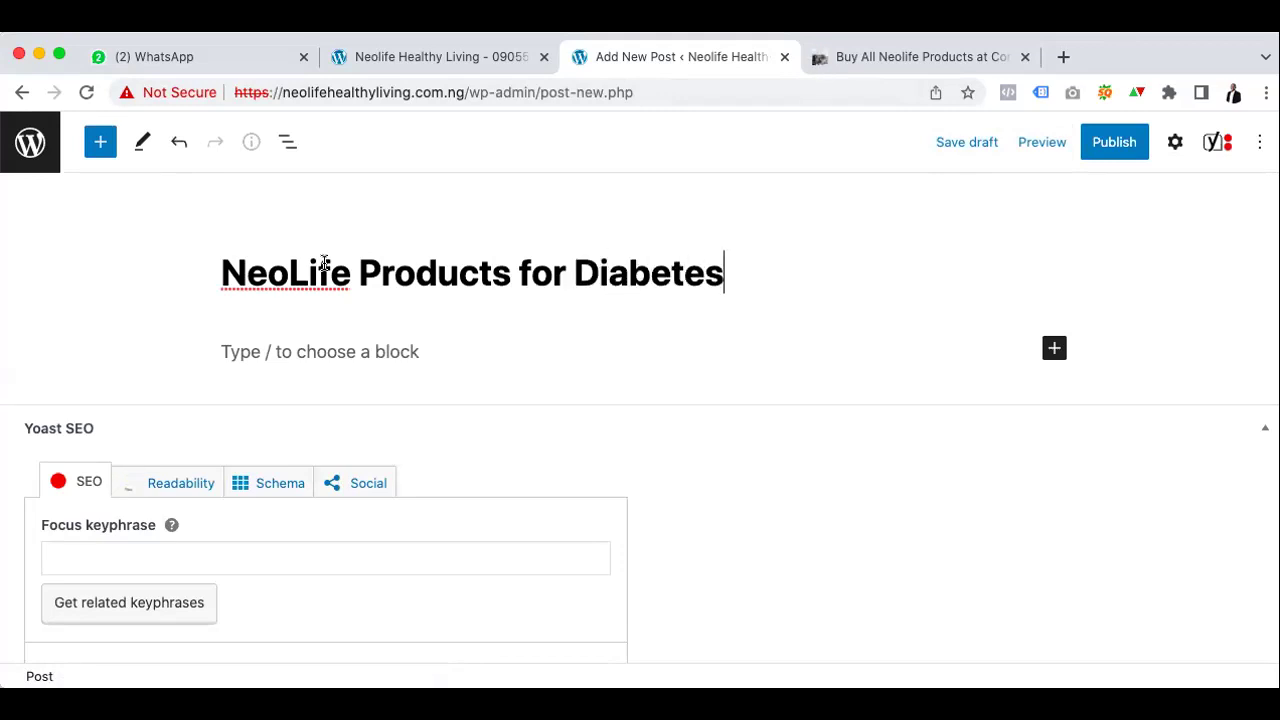
# Insert an Image block below the post title and upload the diabetes tablets picture into it
pyautogui.scroll(-2, 331, 403)
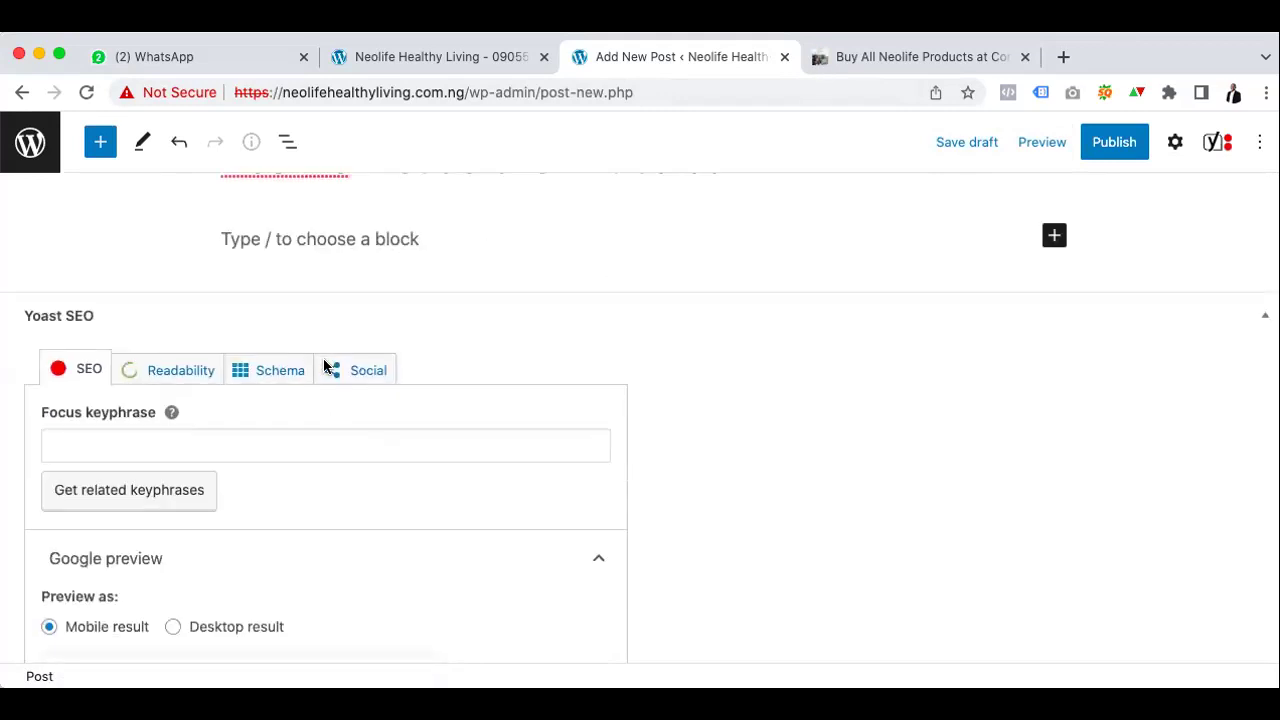
pyautogui.click(276, 236)
pyautogui.scroll(2, 276, 234)
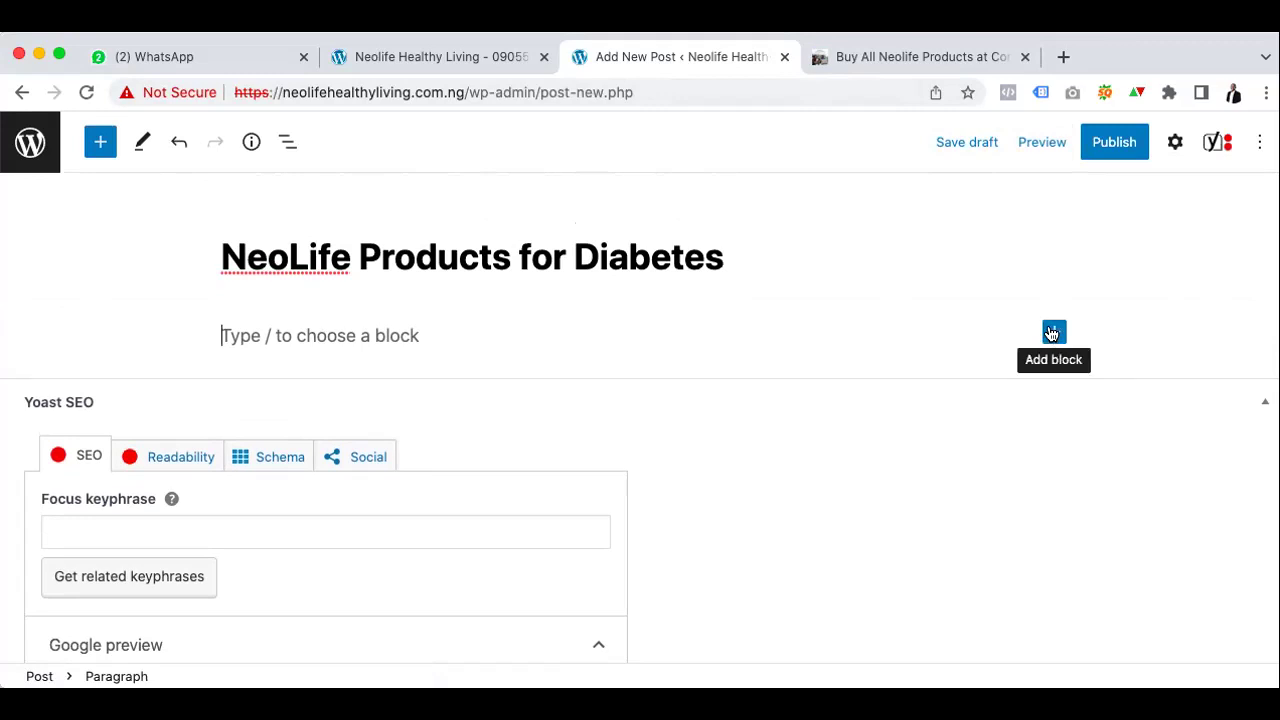
pyautogui.click(1052, 333)
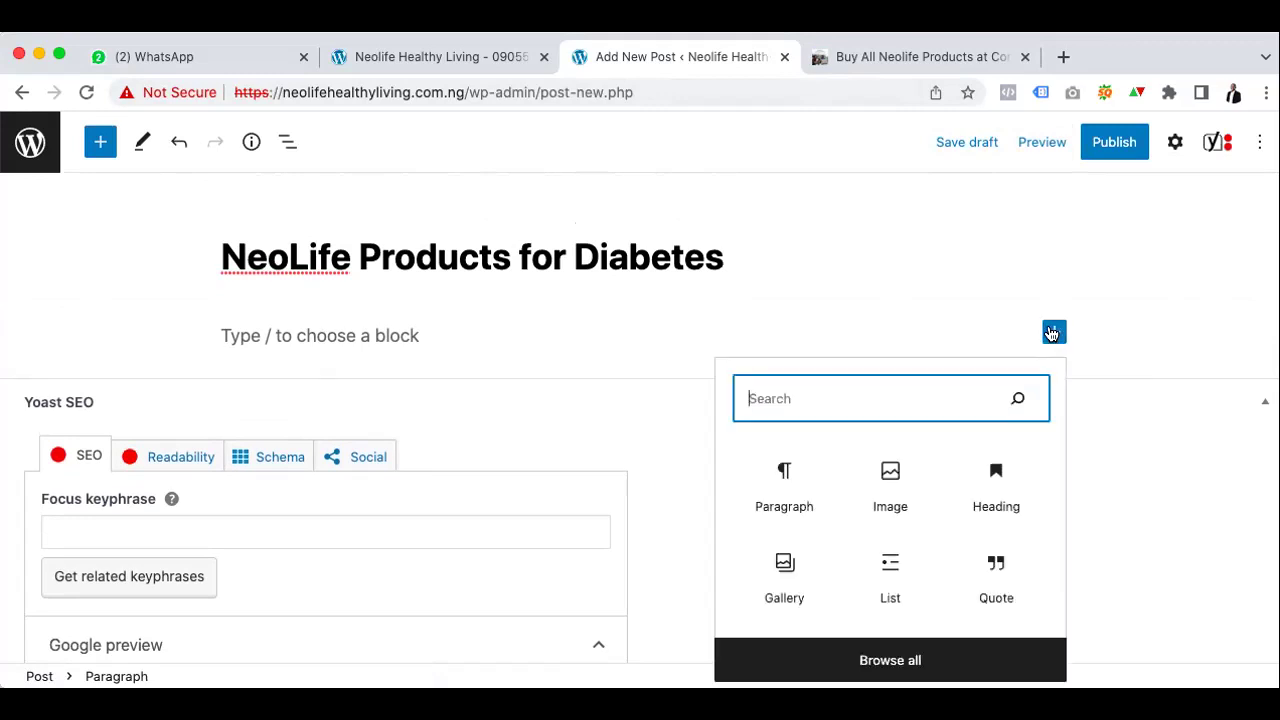
pyautogui.click(891, 486)
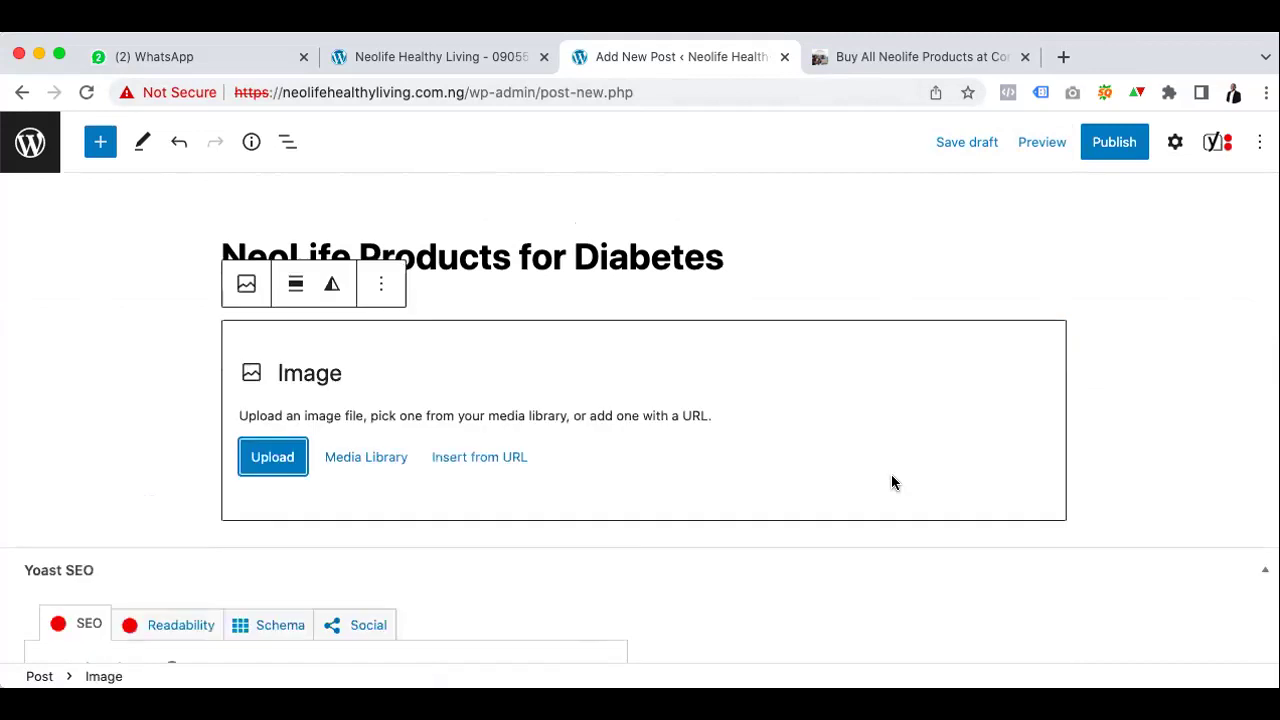
pyautogui.click(294, 458)
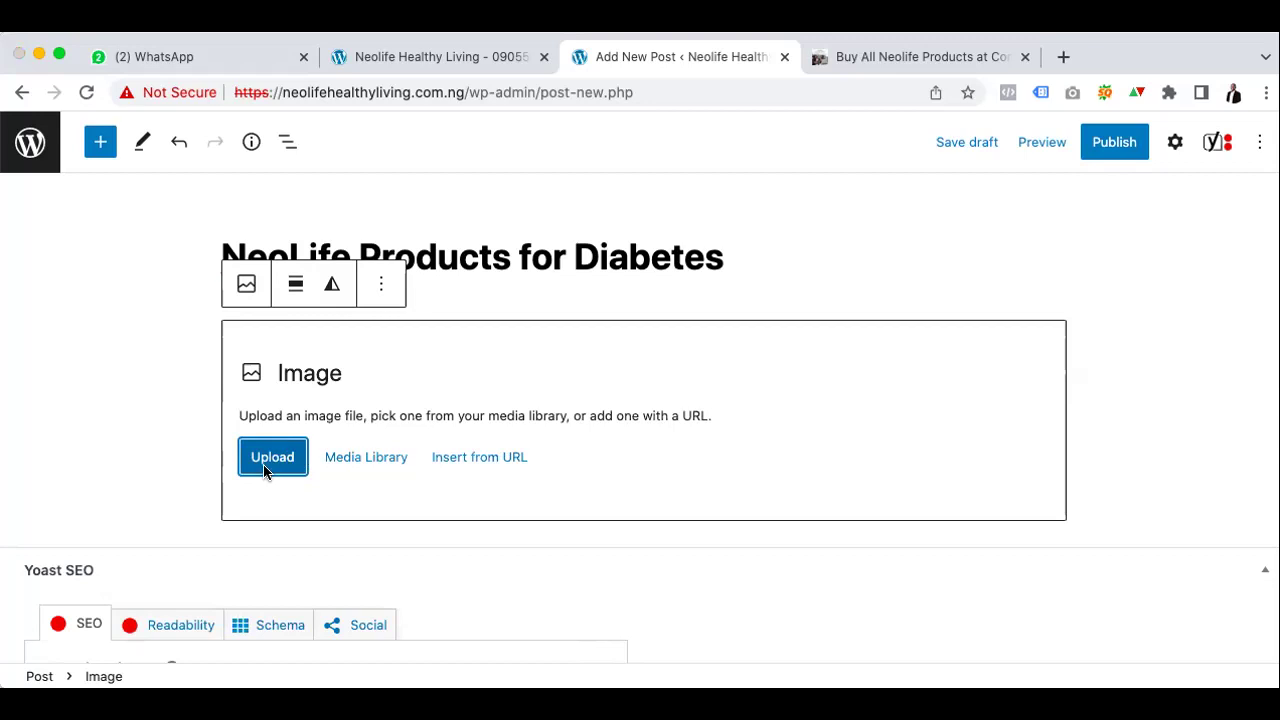
pyautogui.click(265, 462)
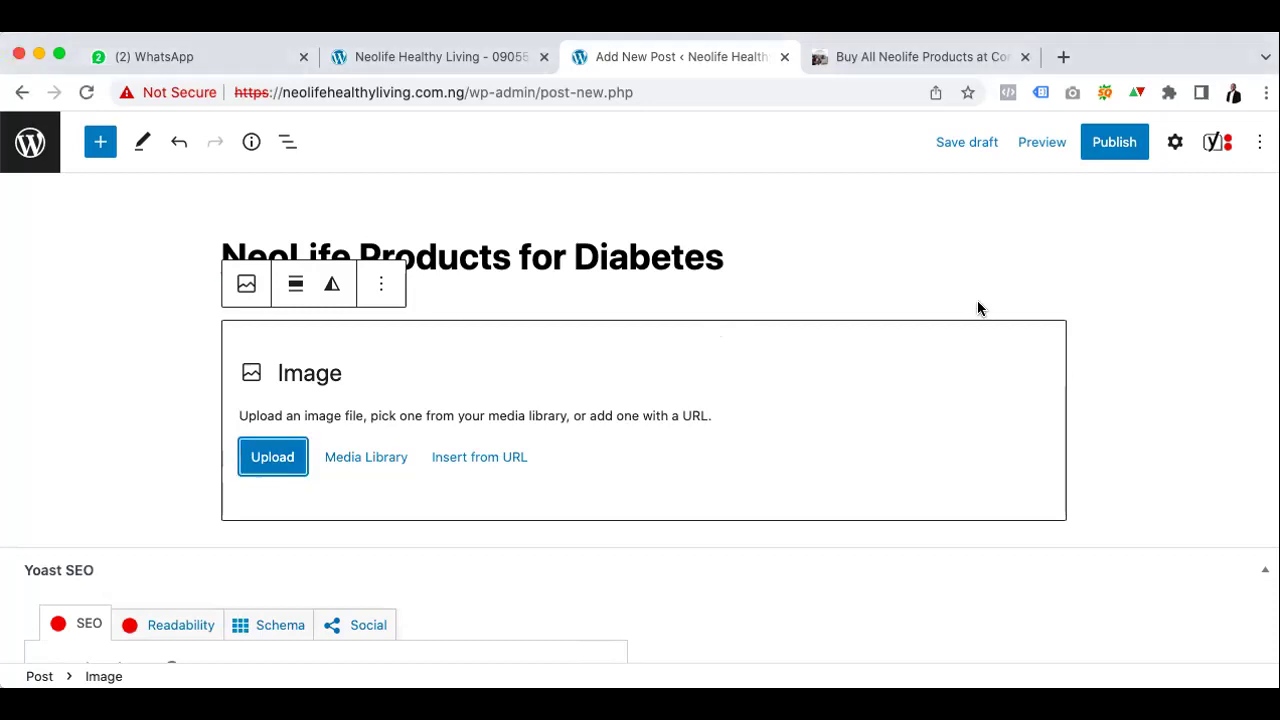
pyautogui.scroll(-3, 626, 483)
pyautogui.scroll(3, 626, 480)
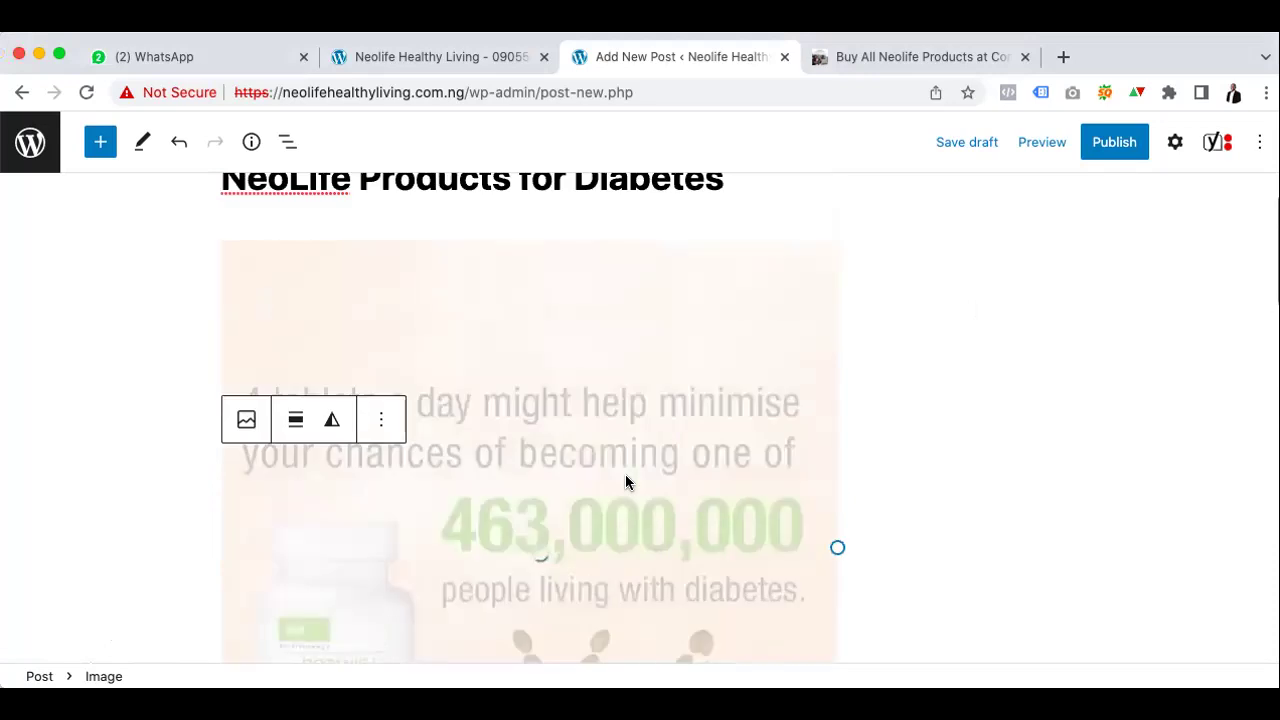
# Leave the image's caption empty and add a blank paragraph block below the image
pyautogui.scroll(-3, 588, 405)
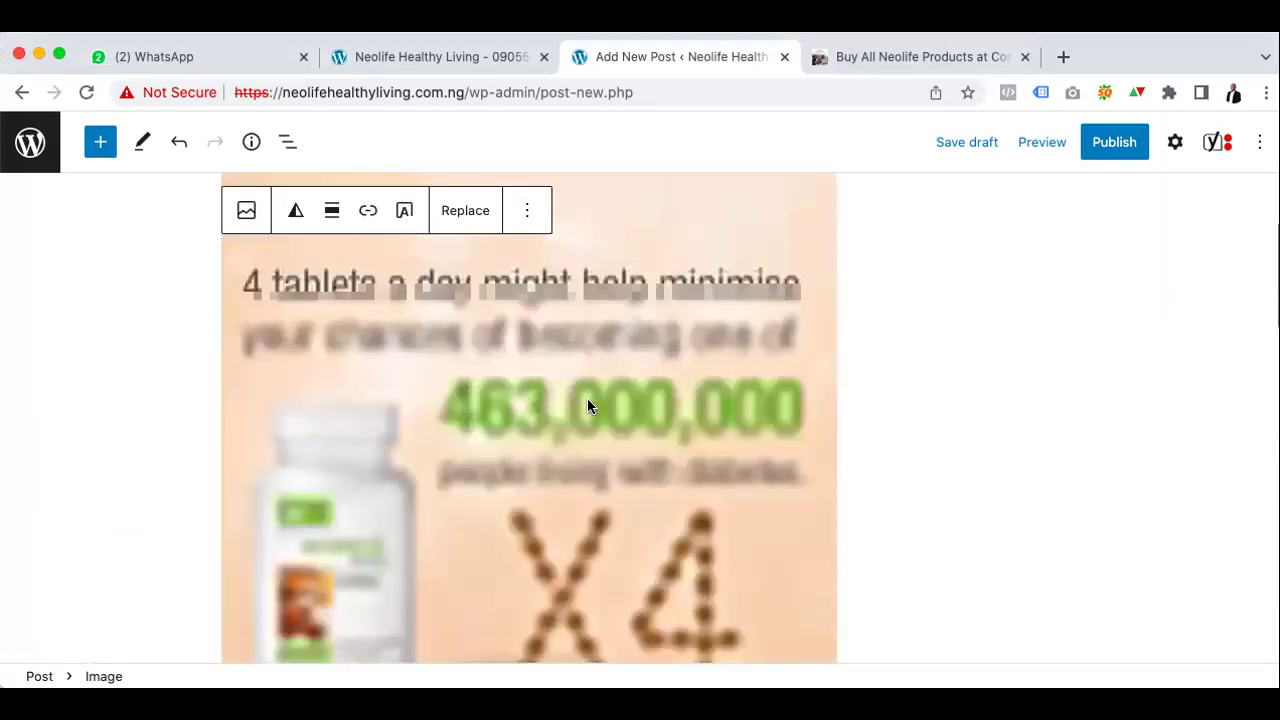
pyautogui.scroll(-5, 669, 428)
pyautogui.scroll(2, 669, 428)
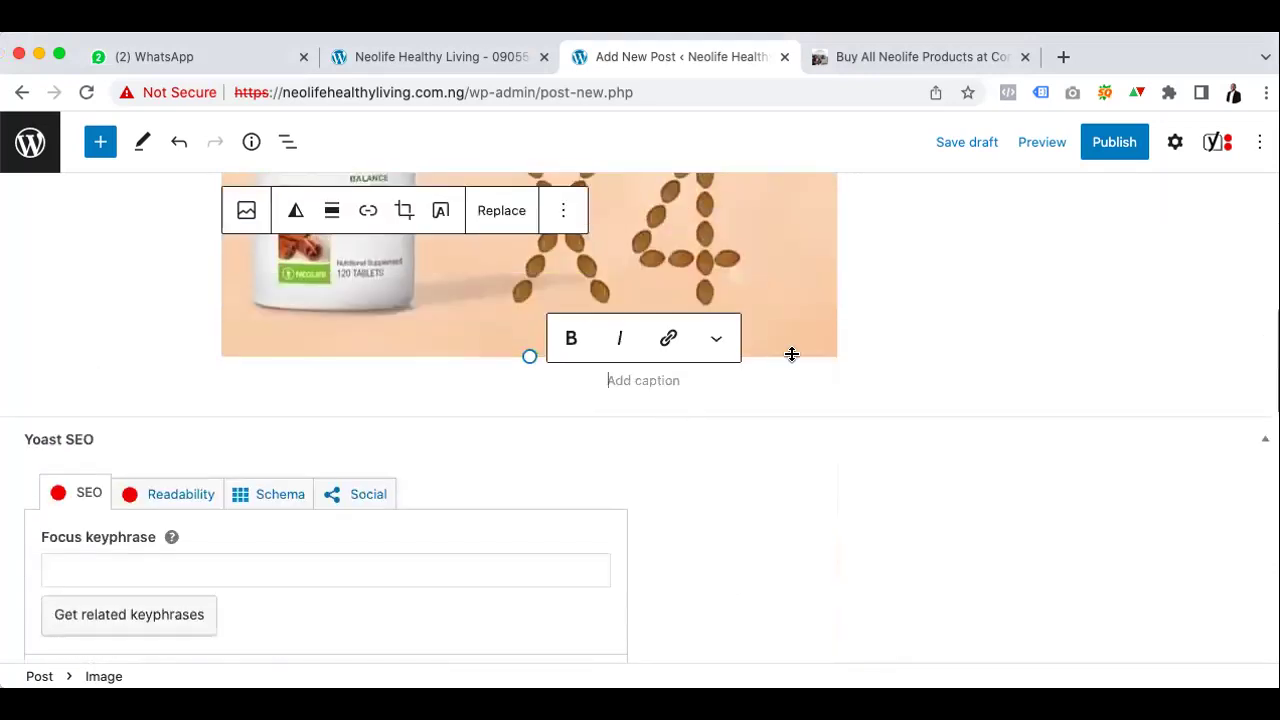
pyautogui.click(850, 355)
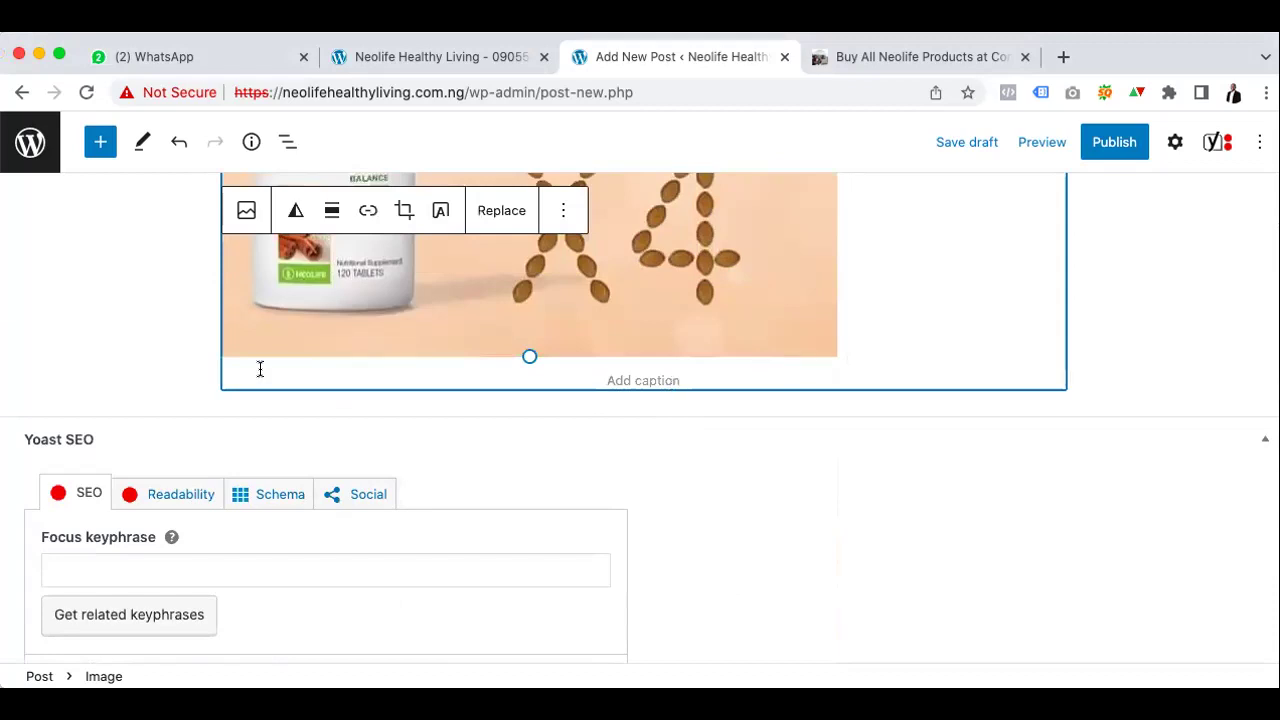
pyautogui.press('Return')
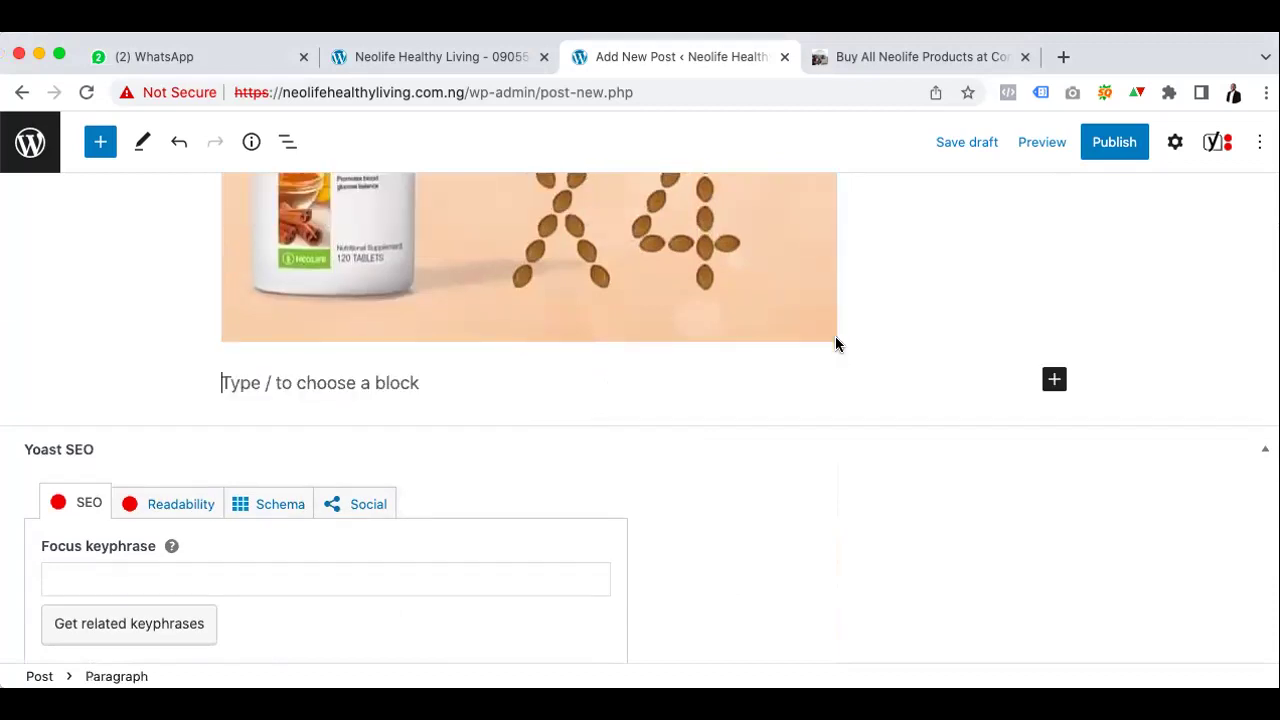
# Review the diabetes post draft from its title and image down through the Yoast SEO settings
pyautogui.press('Return')
pyautogui.scroll(3, 855, 298)
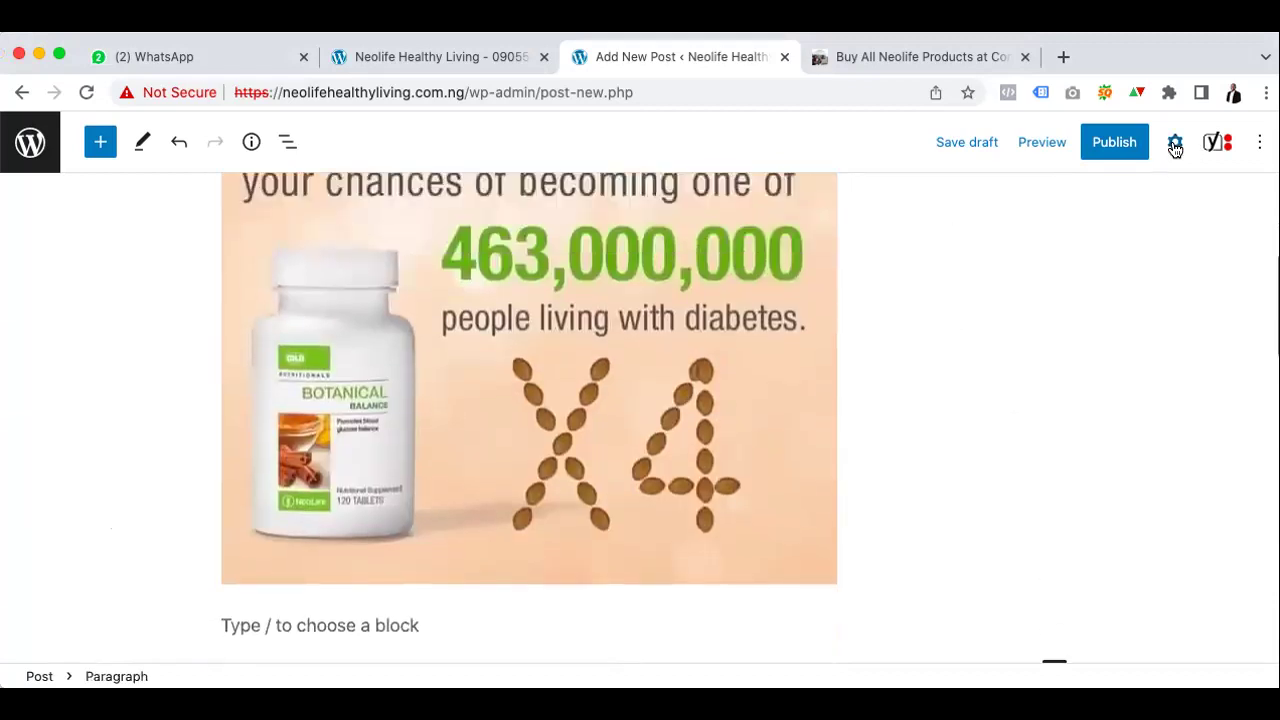
pyautogui.scroll(2, 957, 320)
pyautogui.scroll(3, 957, 320)
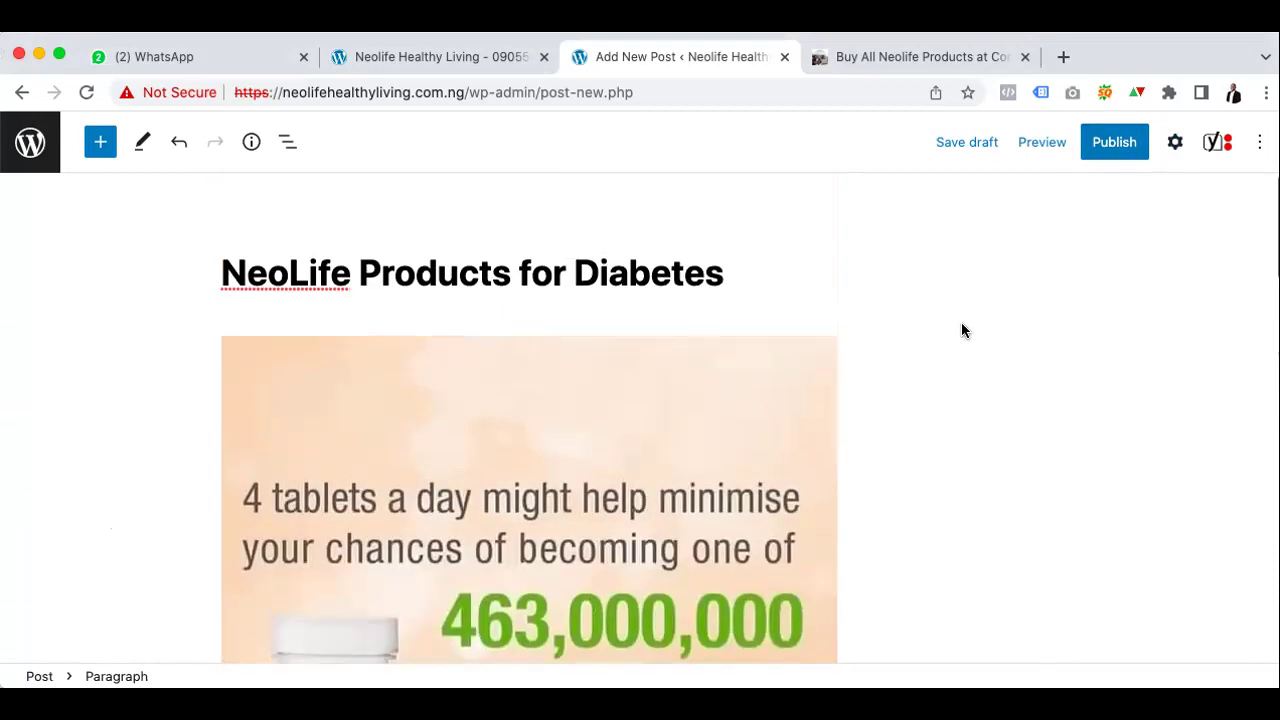
pyautogui.scroll(-15, 962, 330)
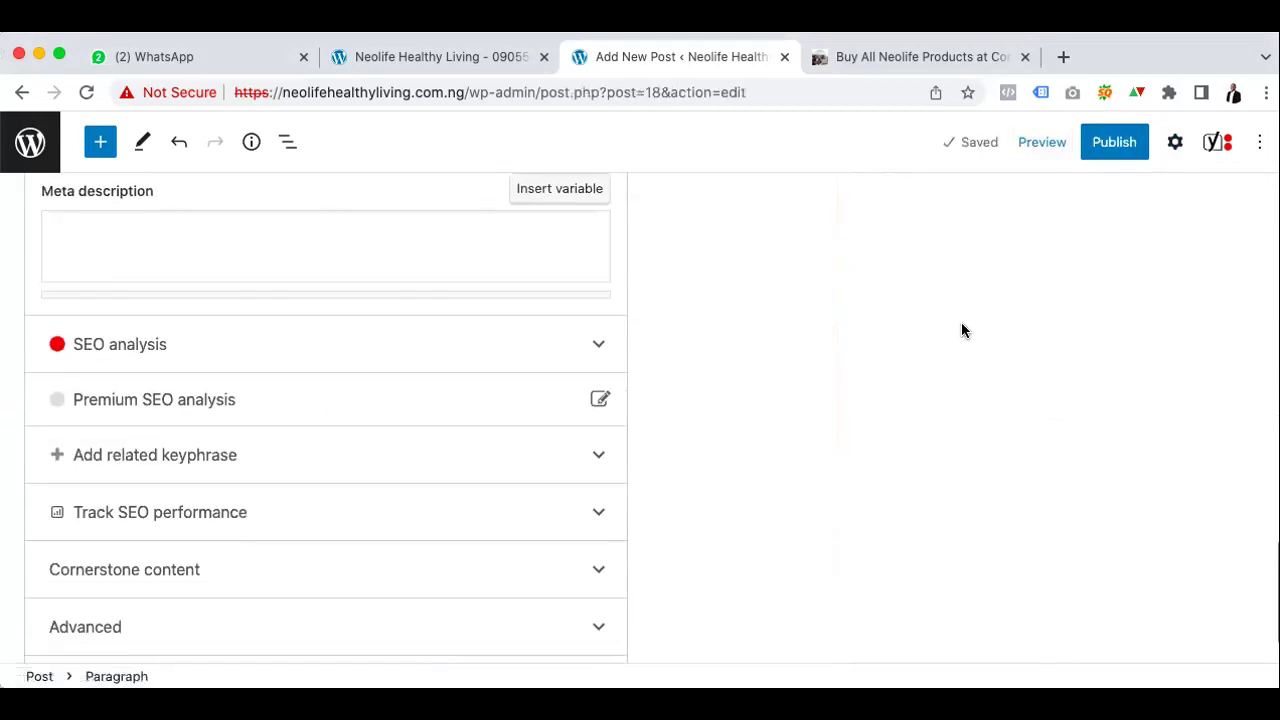
pyautogui.scroll(-2, 962, 330)
pyautogui.scroll(15, 962, 330)
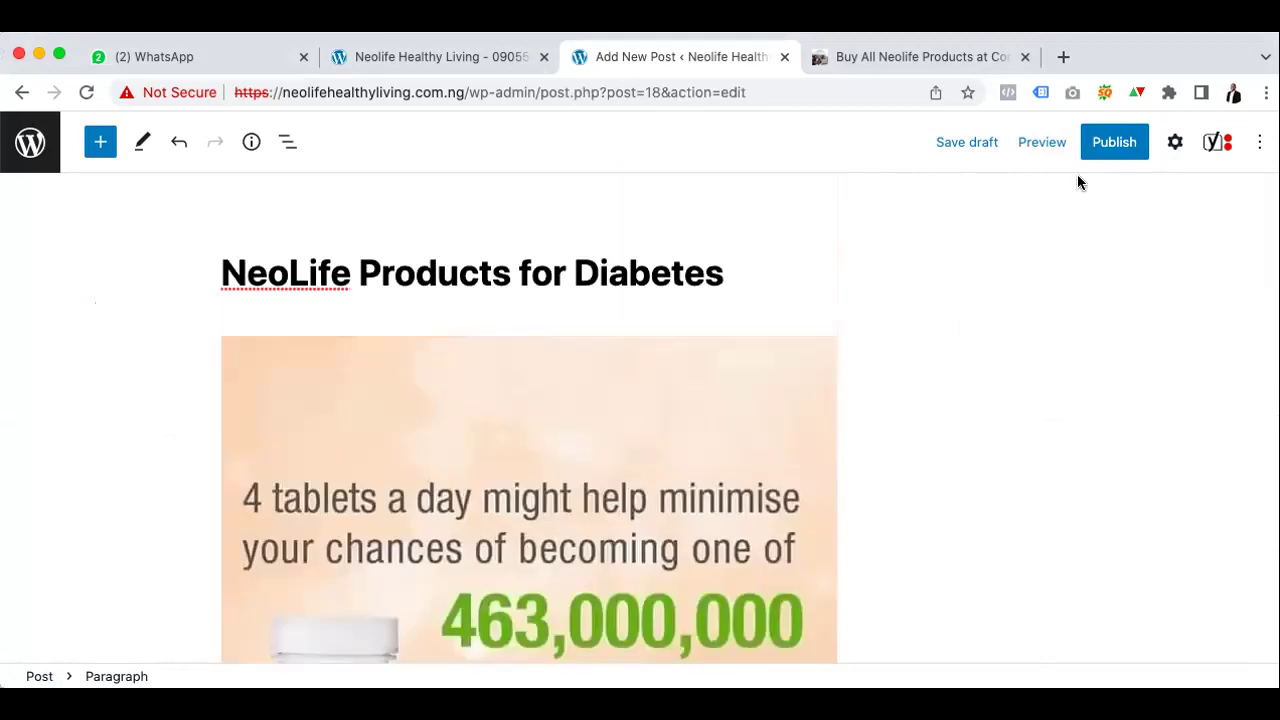
# Show the post-level settings and assign the diabetes post to a category
pyautogui.click(1177, 143)
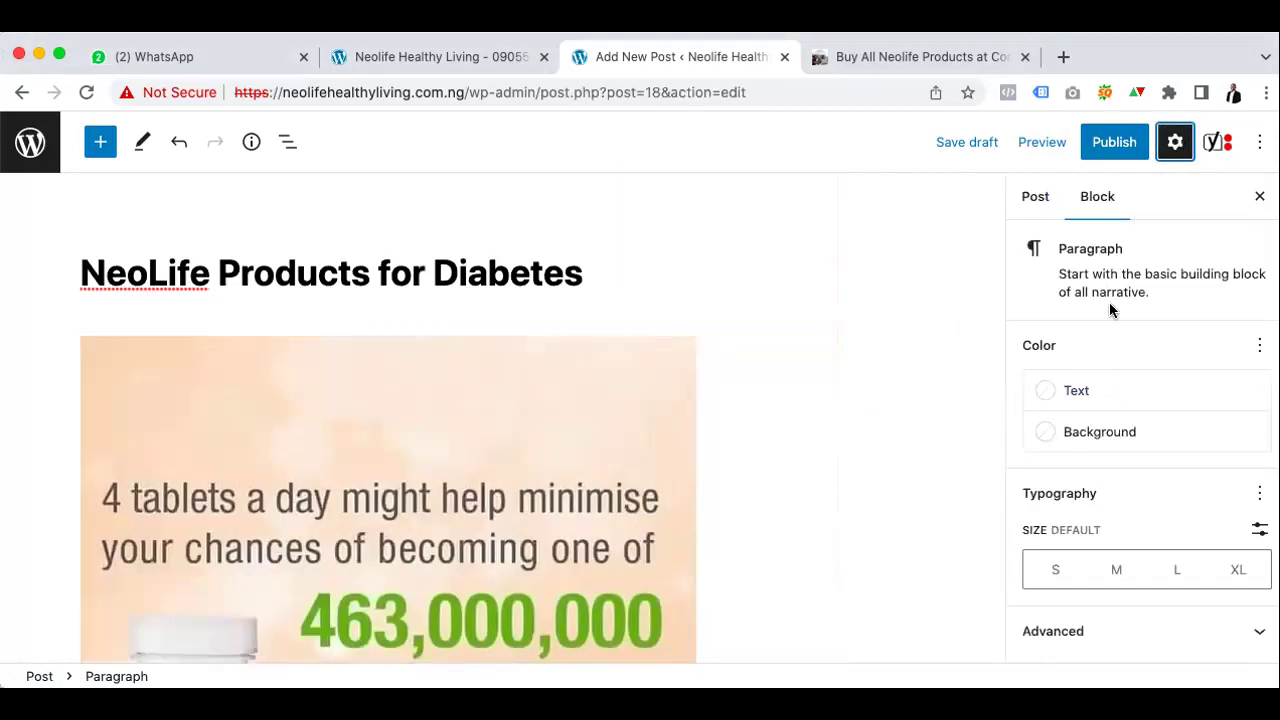
pyautogui.click(1034, 204)
pyautogui.scroll(-2, 1146, 508)
pyautogui.scroll(2, 1146, 508)
pyautogui.scroll(-5, 1147, 510)
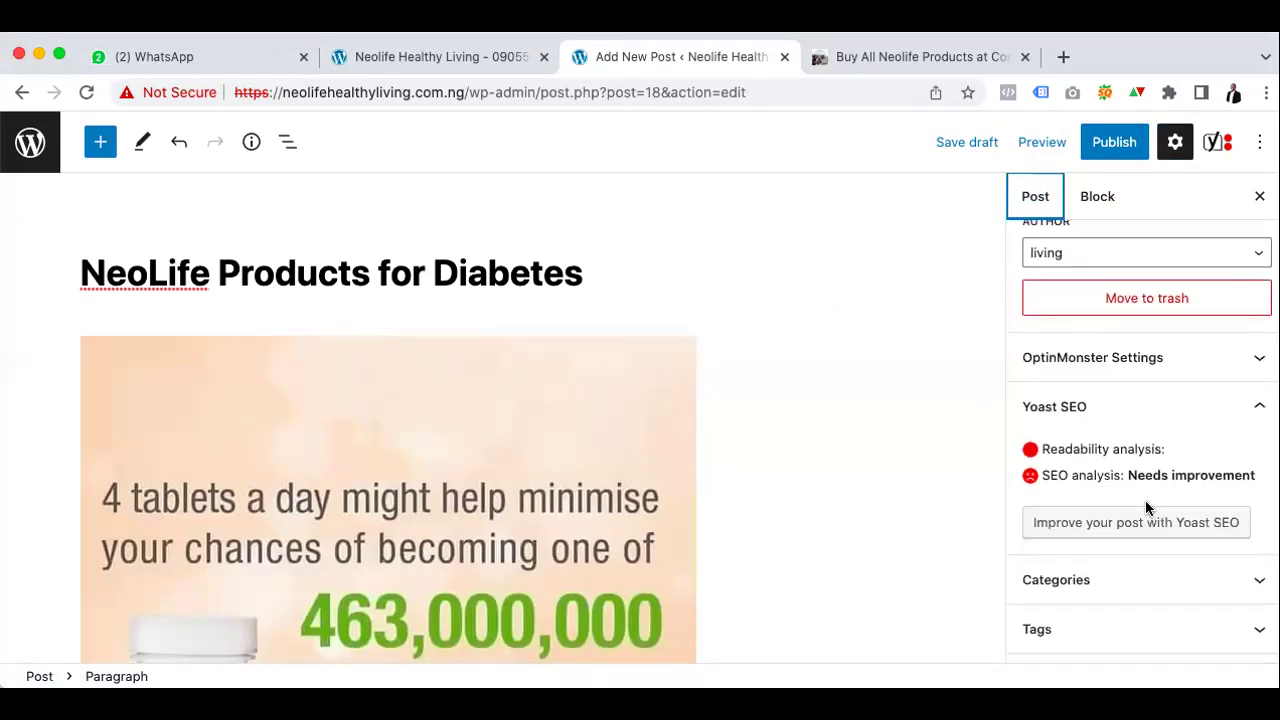
pyautogui.scroll(4, 1147, 510)
pyautogui.scroll(-5, 1147, 510)
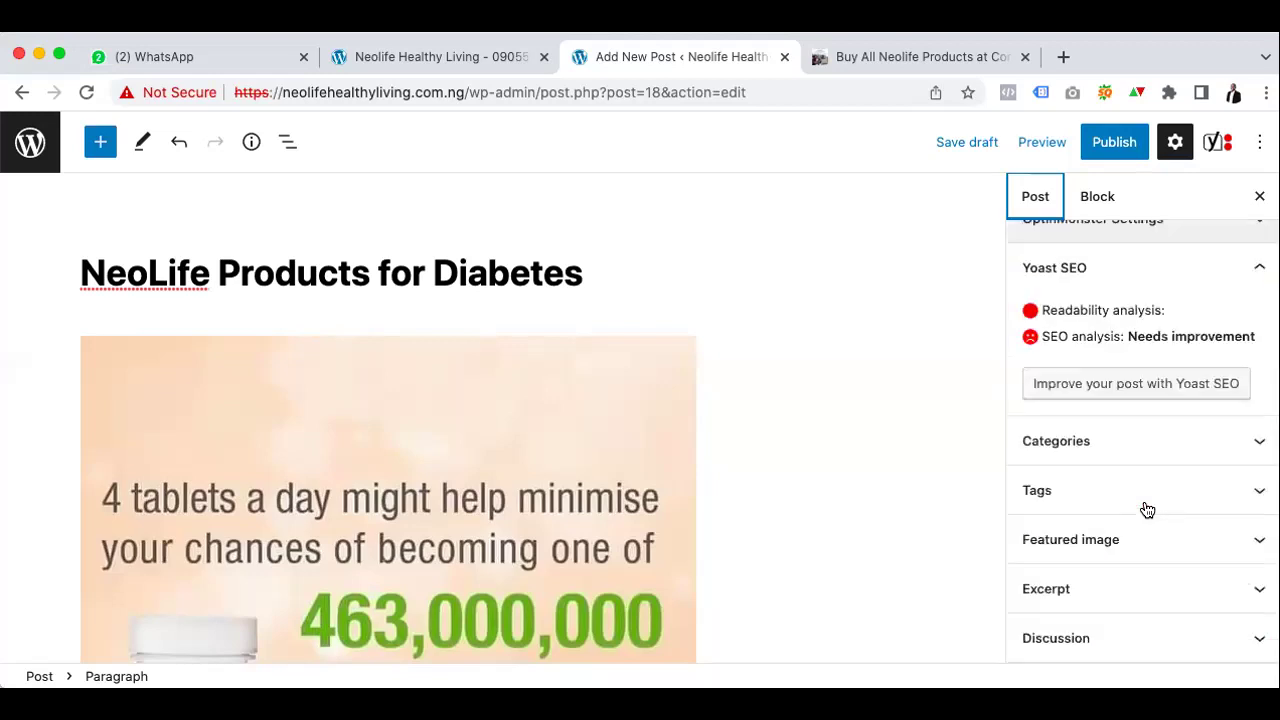
pyautogui.click(1093, 452)
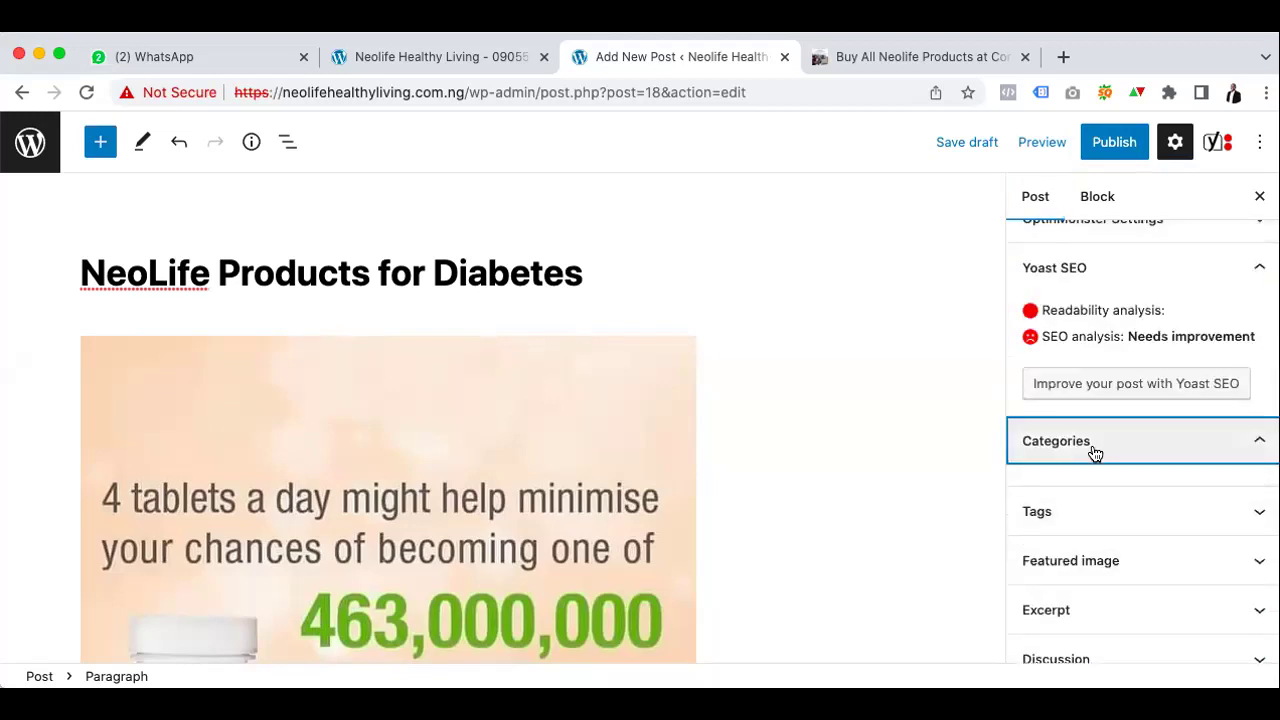
pyautogui.click(1032, 510)
# Publish the NeoLife Products for Diabetes post immediately with public visibility and return to the site's homepage
pyautogui.click(1116, 150)
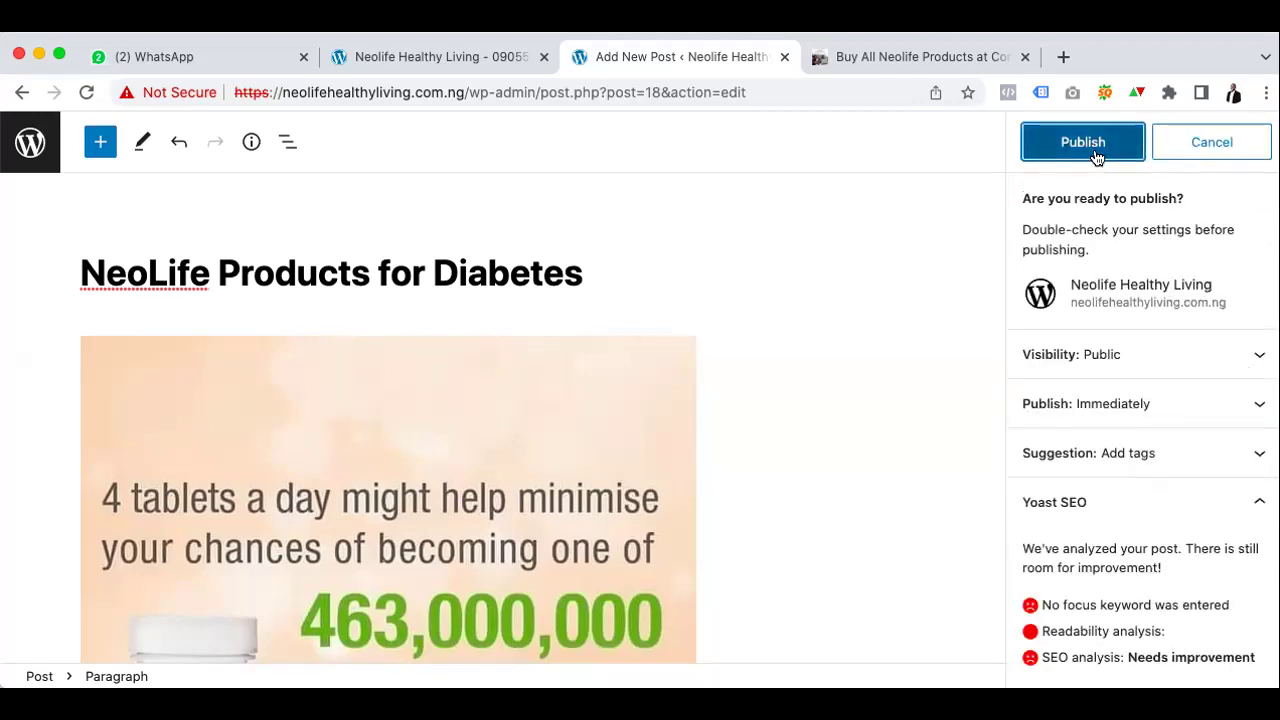
pyautogui.click(1098, 155)
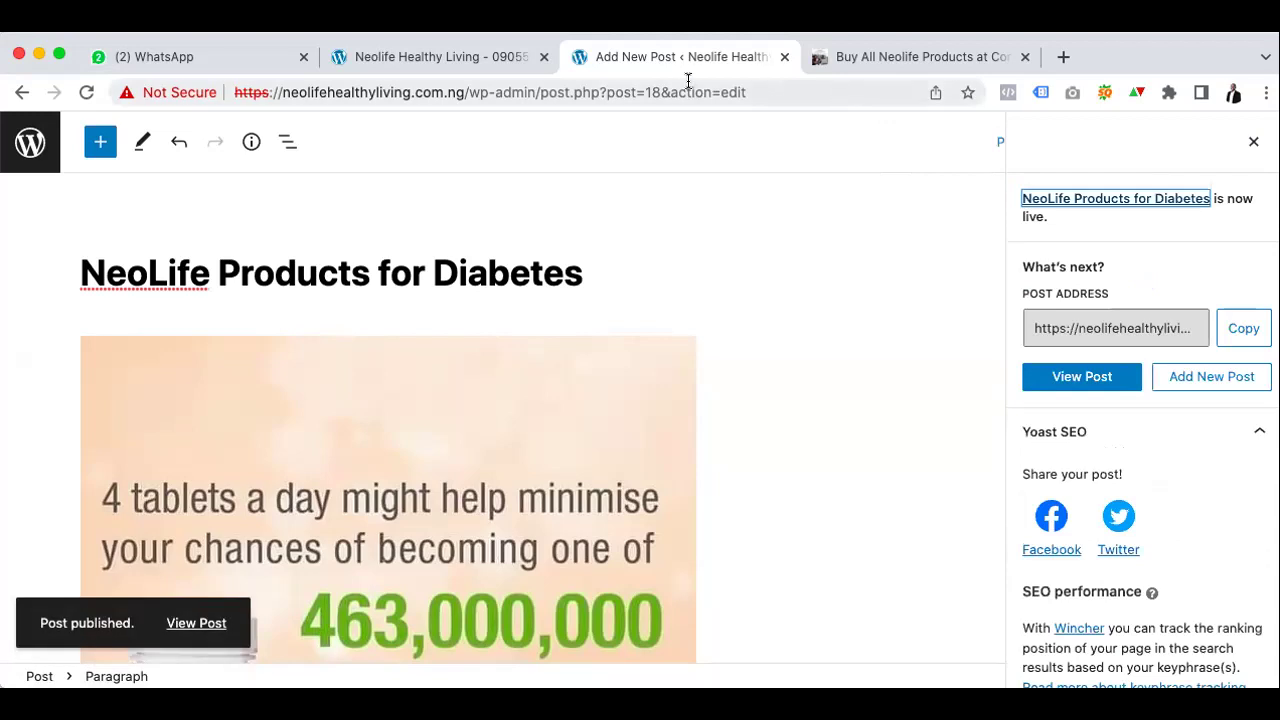
pyautogui.click(380, 61)
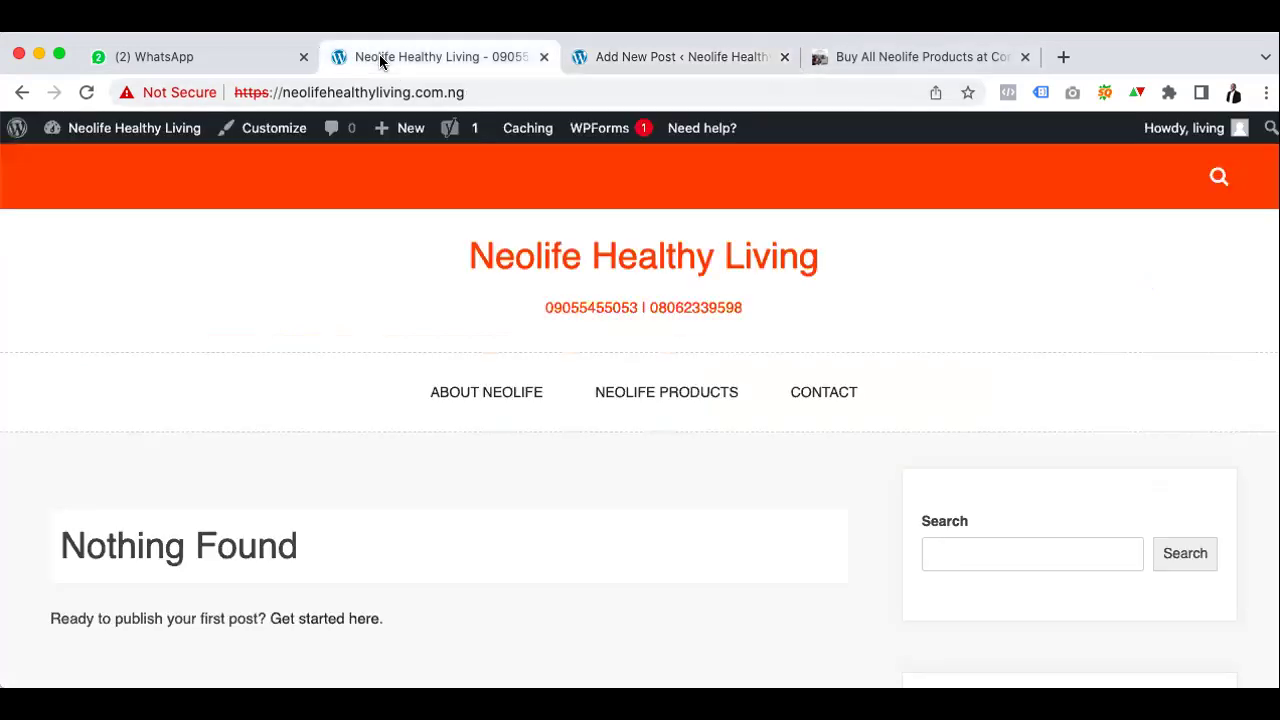